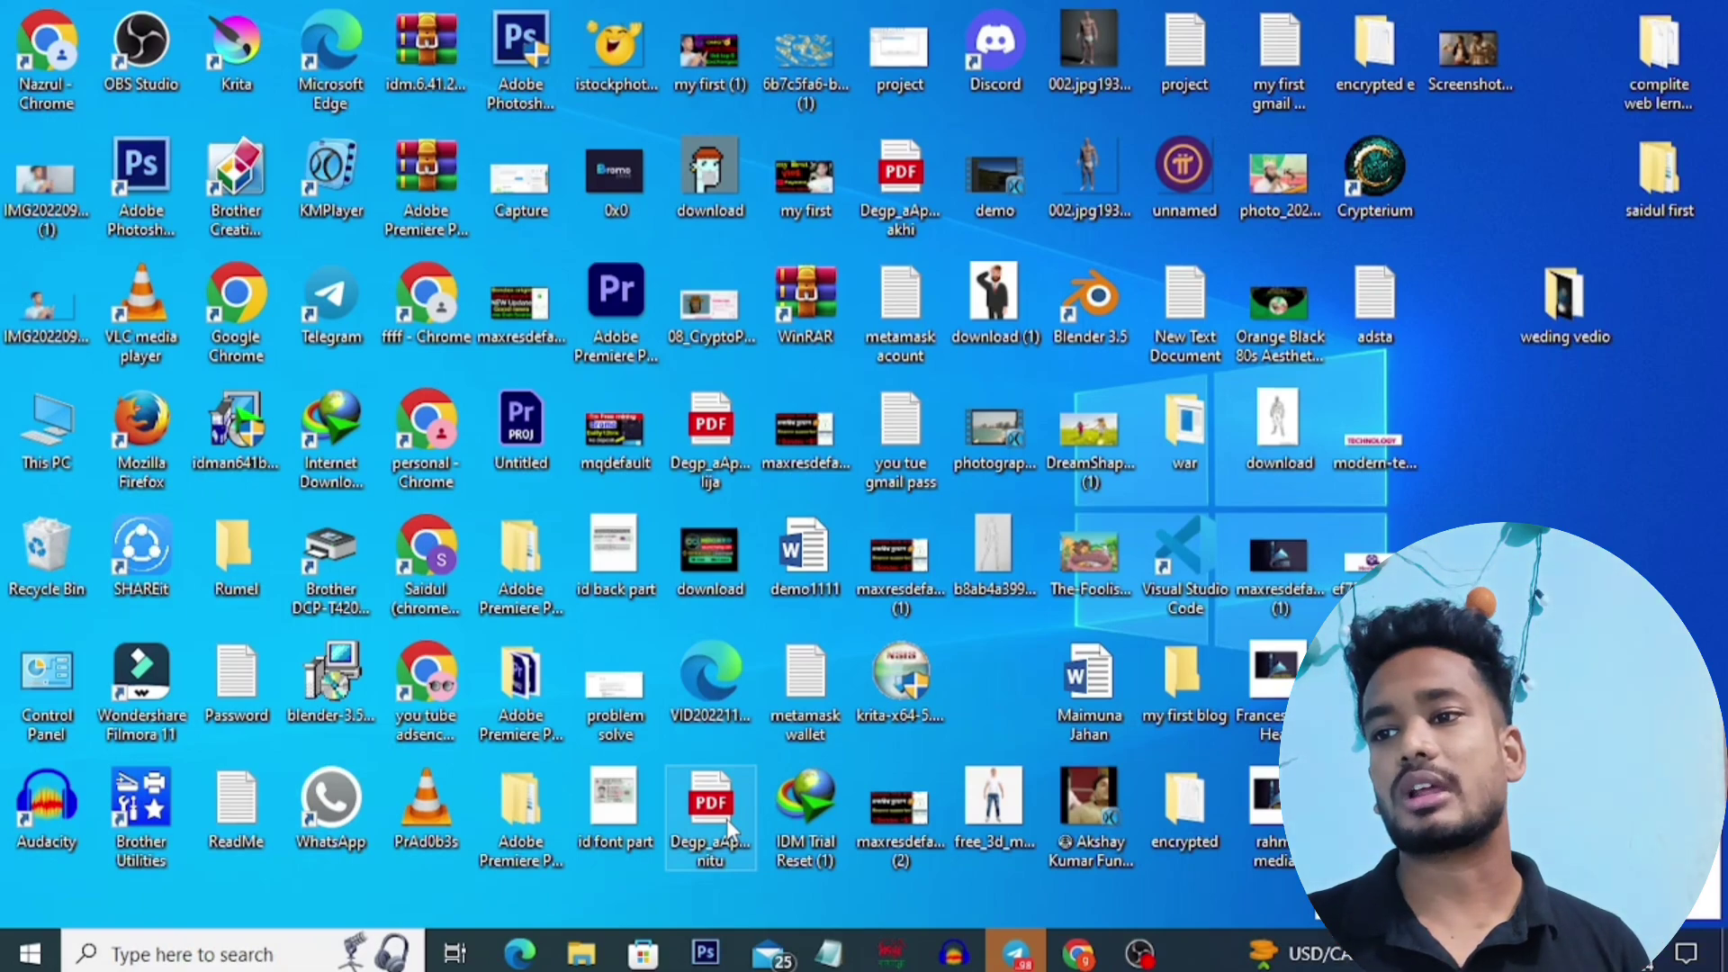
Step: Switch to Telegram, open the start link in the Hemi Incentivized Testnet post, and close the empty browser tab
{"action": "left_click", "coordinate": [1020, 956]}
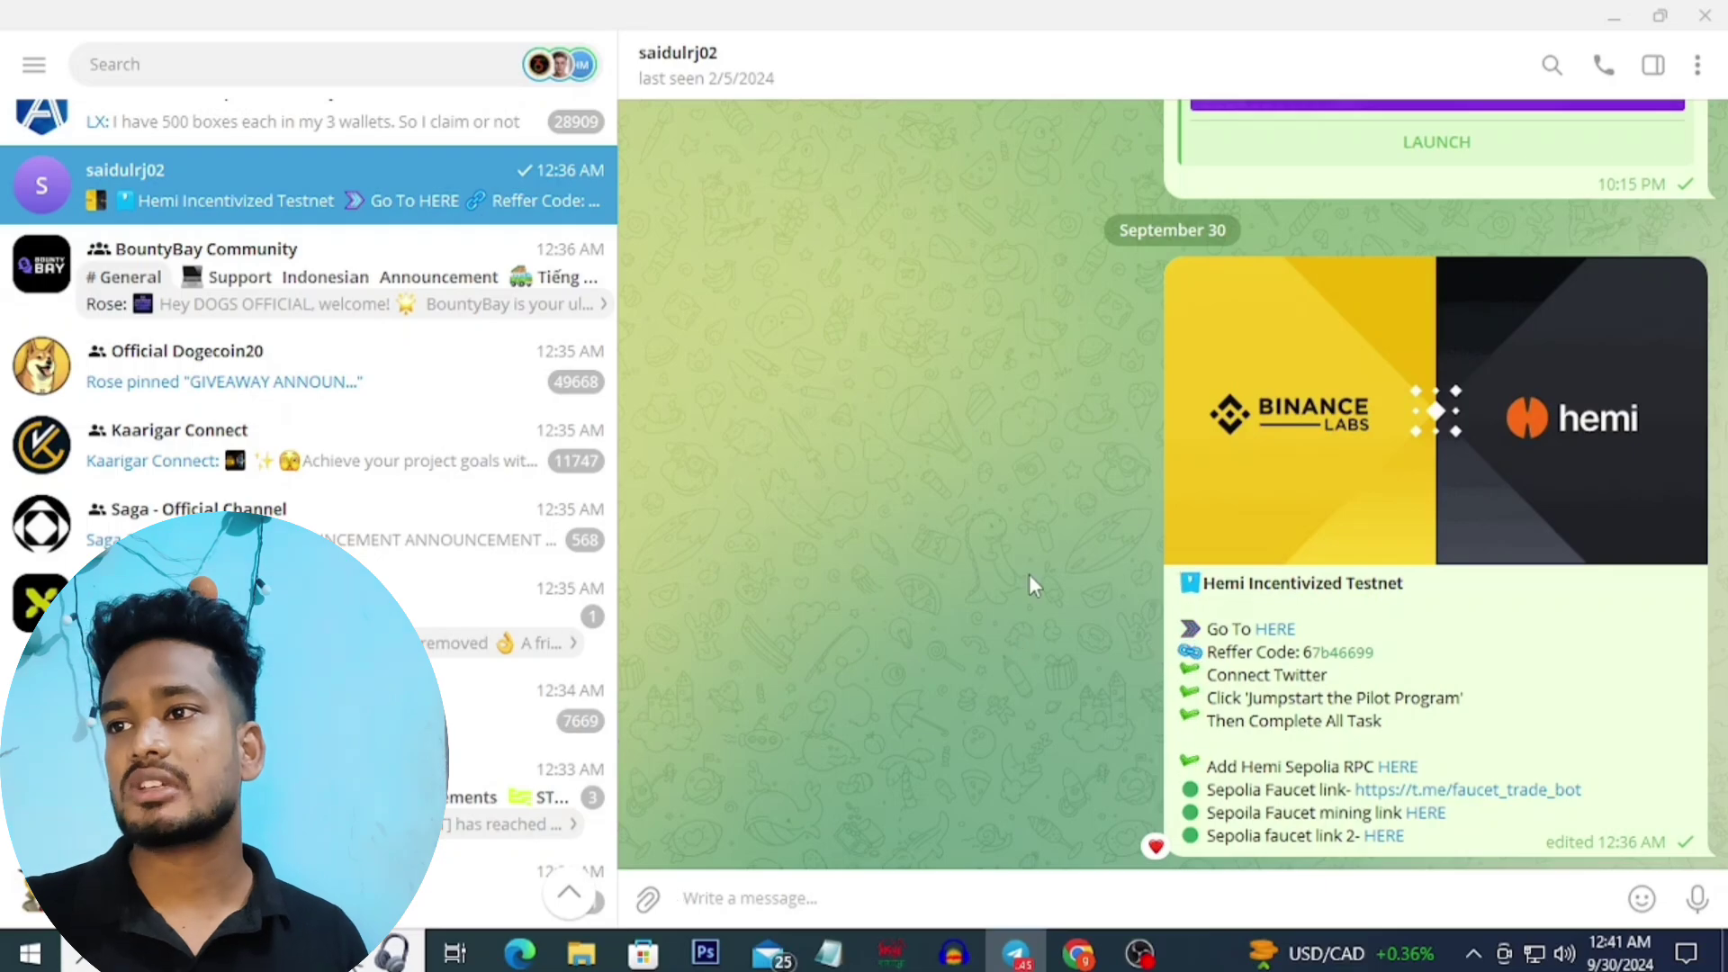
{"action": "left_click", "coordinate": [1274, 630]}
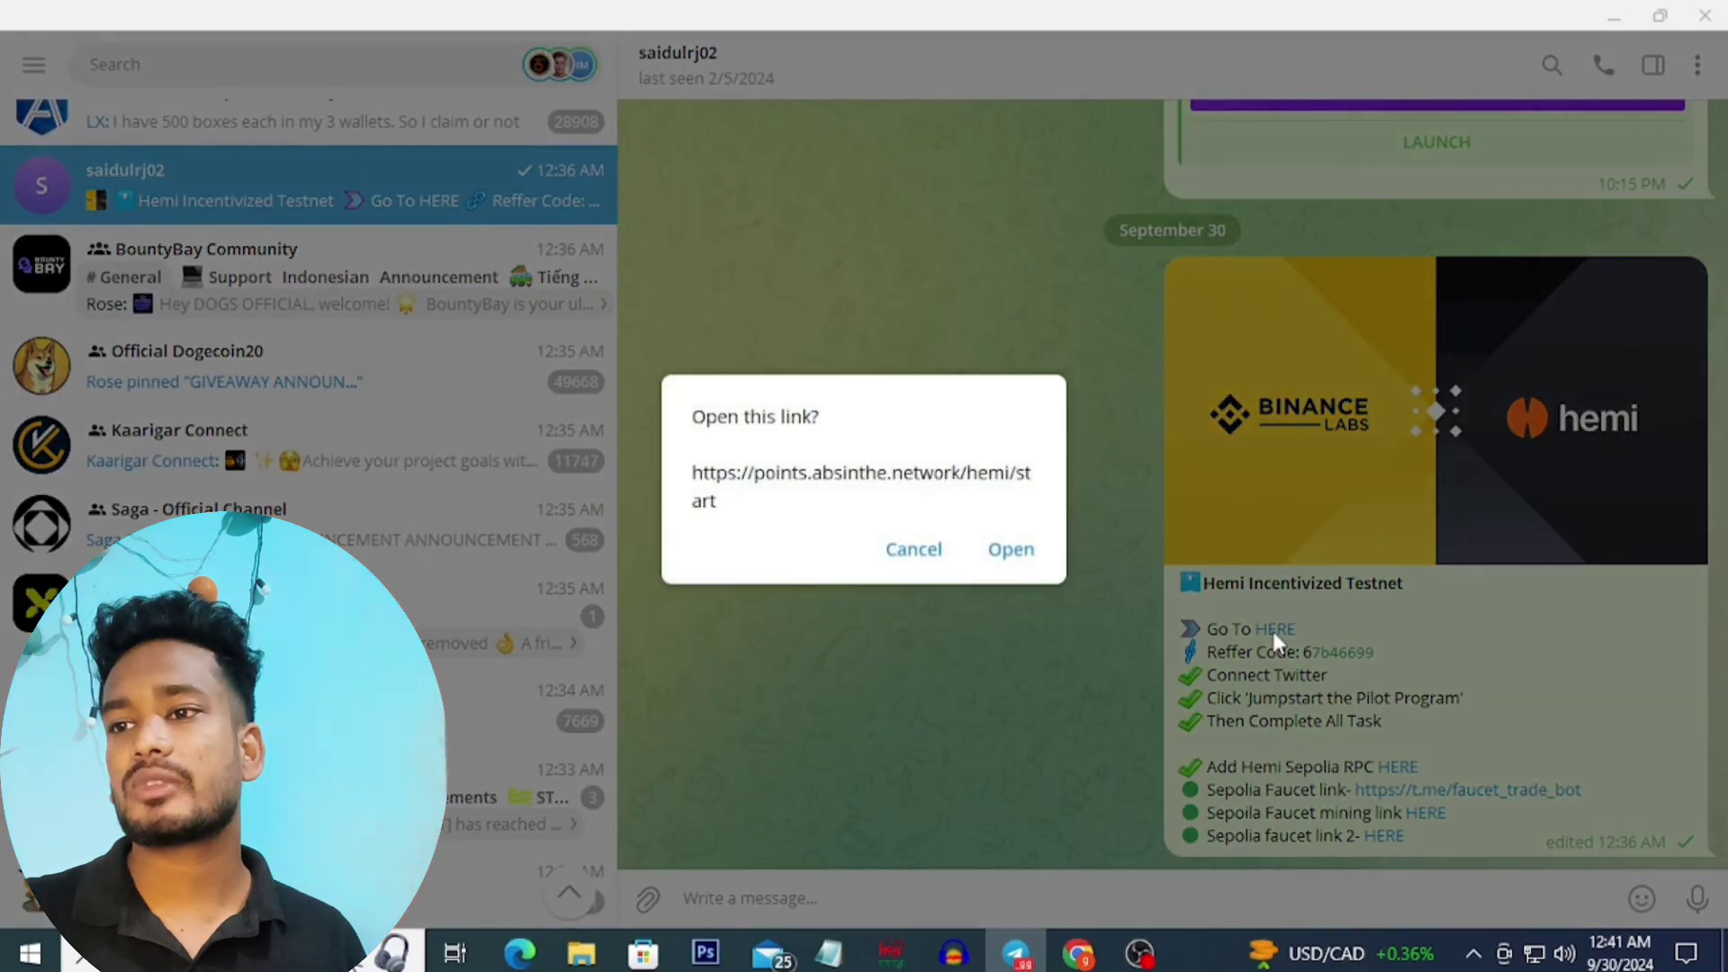
{"action": "left_click", "coordinate": [1010, 546]}
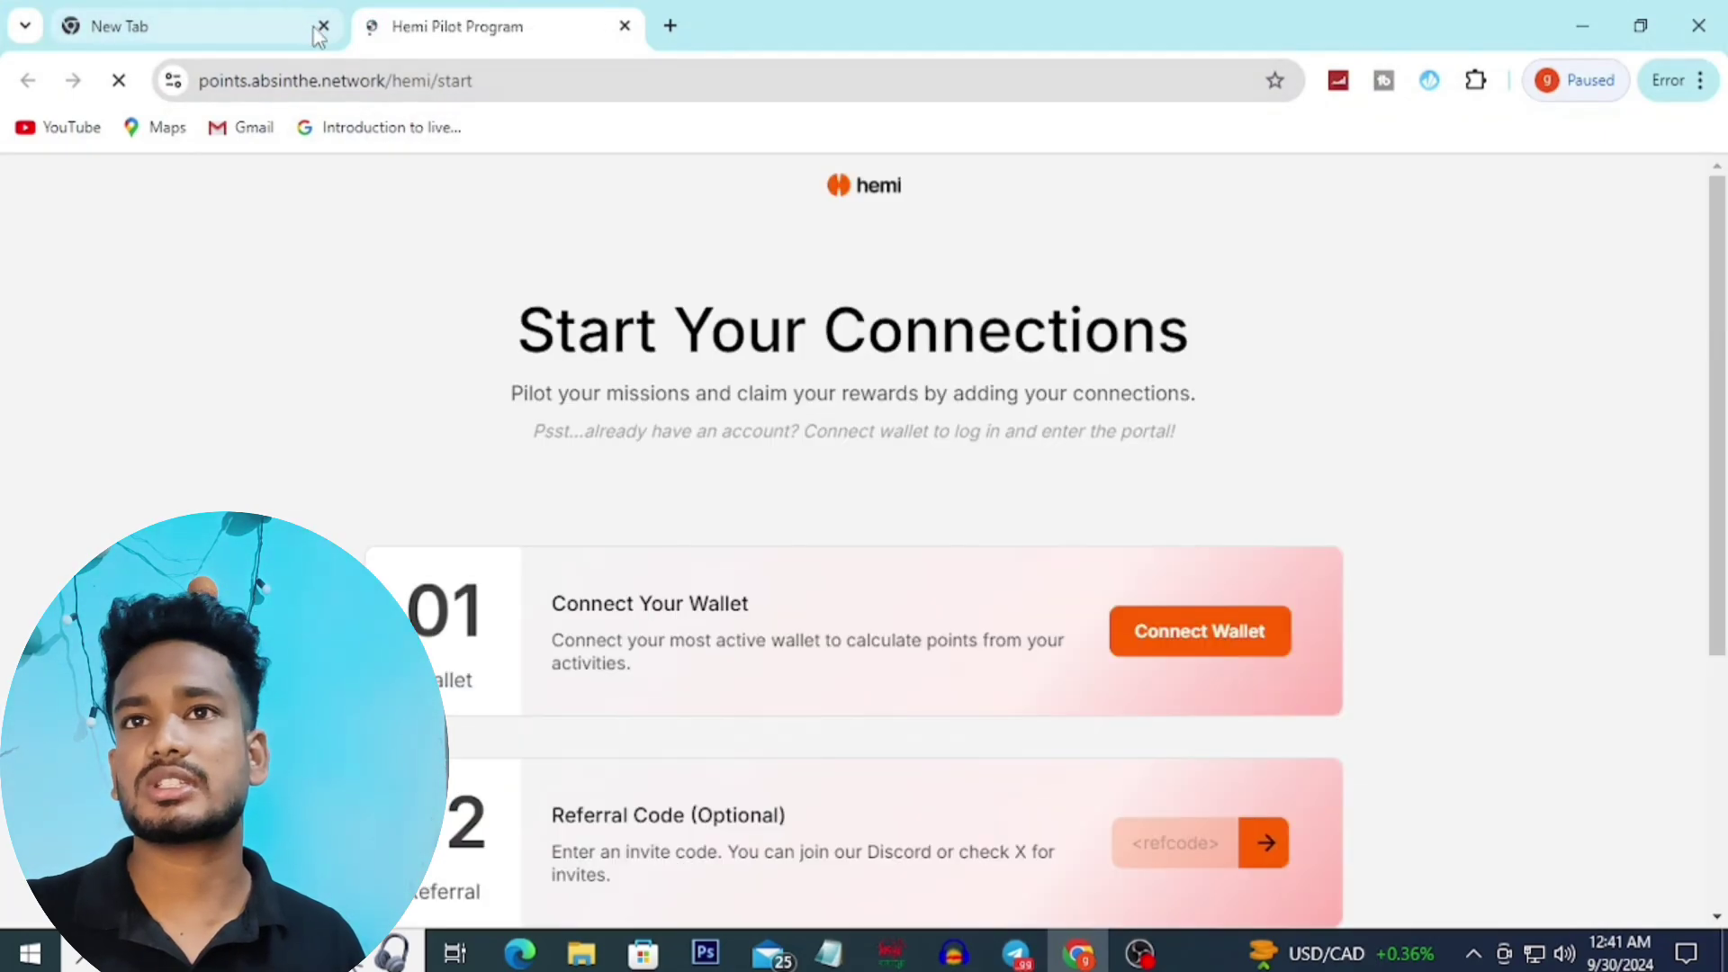
{"action": "left_click", "coordinate": [323, 27]}
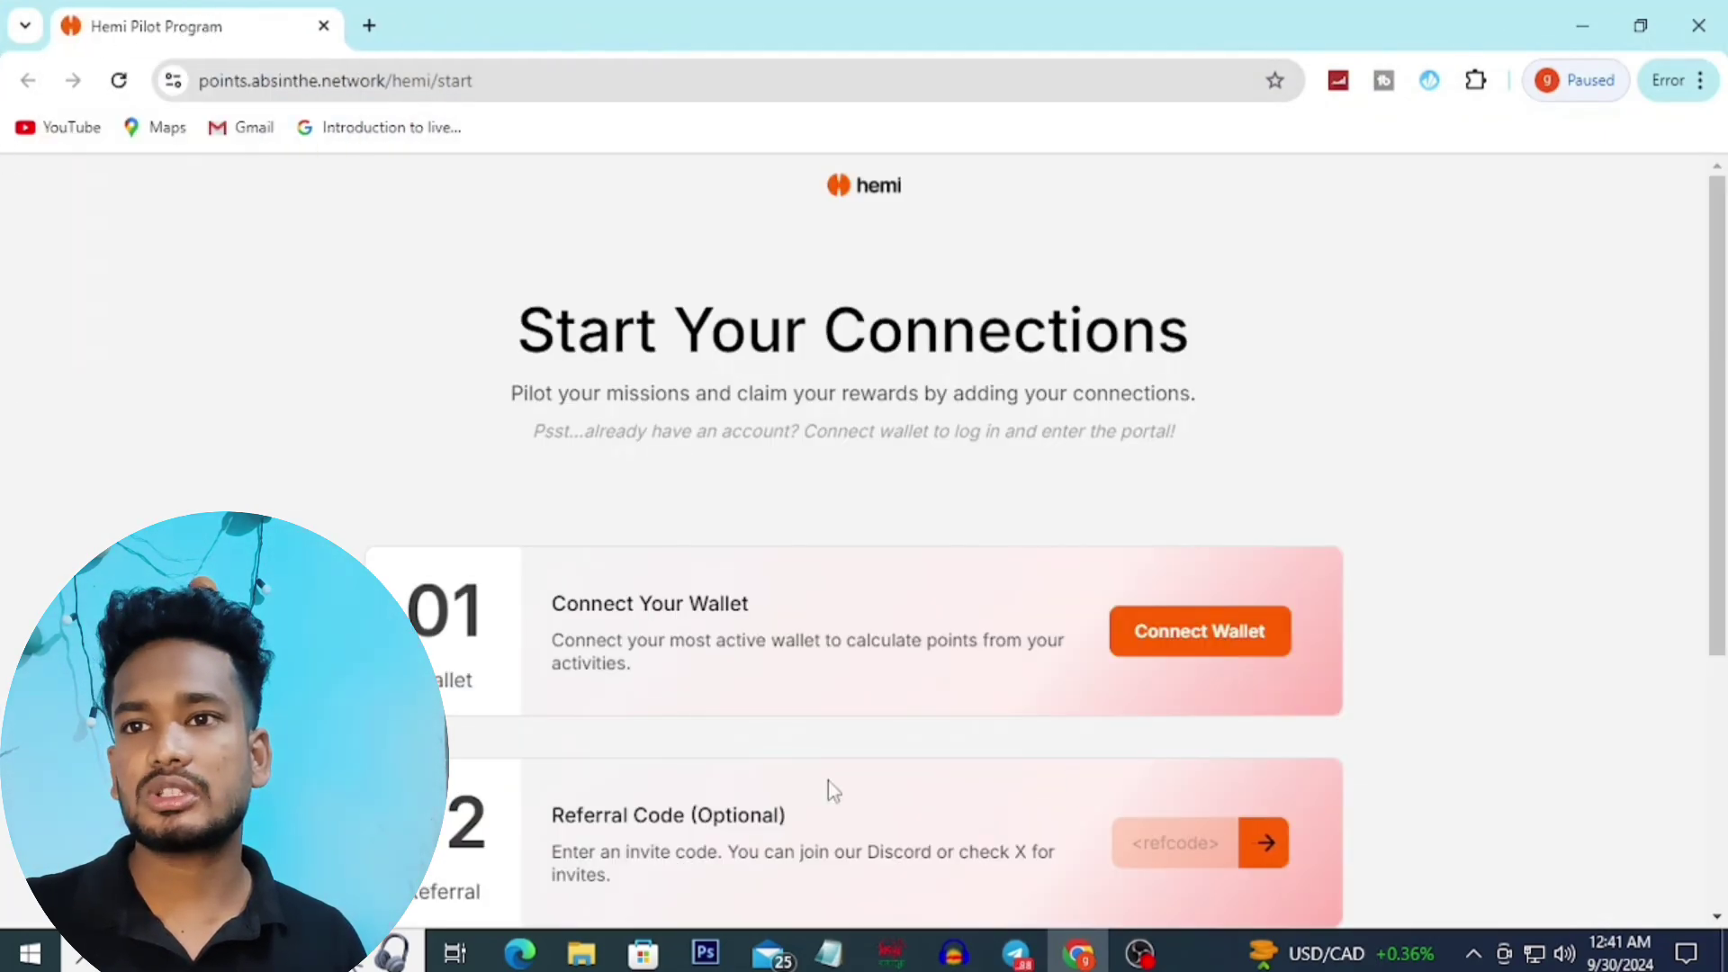
Step: Connect MetaMask Account 1 to the Hemi Pilot Program and approve its sign-in request
{"action": "scroll", "coordinate": [907, 441], "scroll_direction": "down", "scroll_amount": 1}
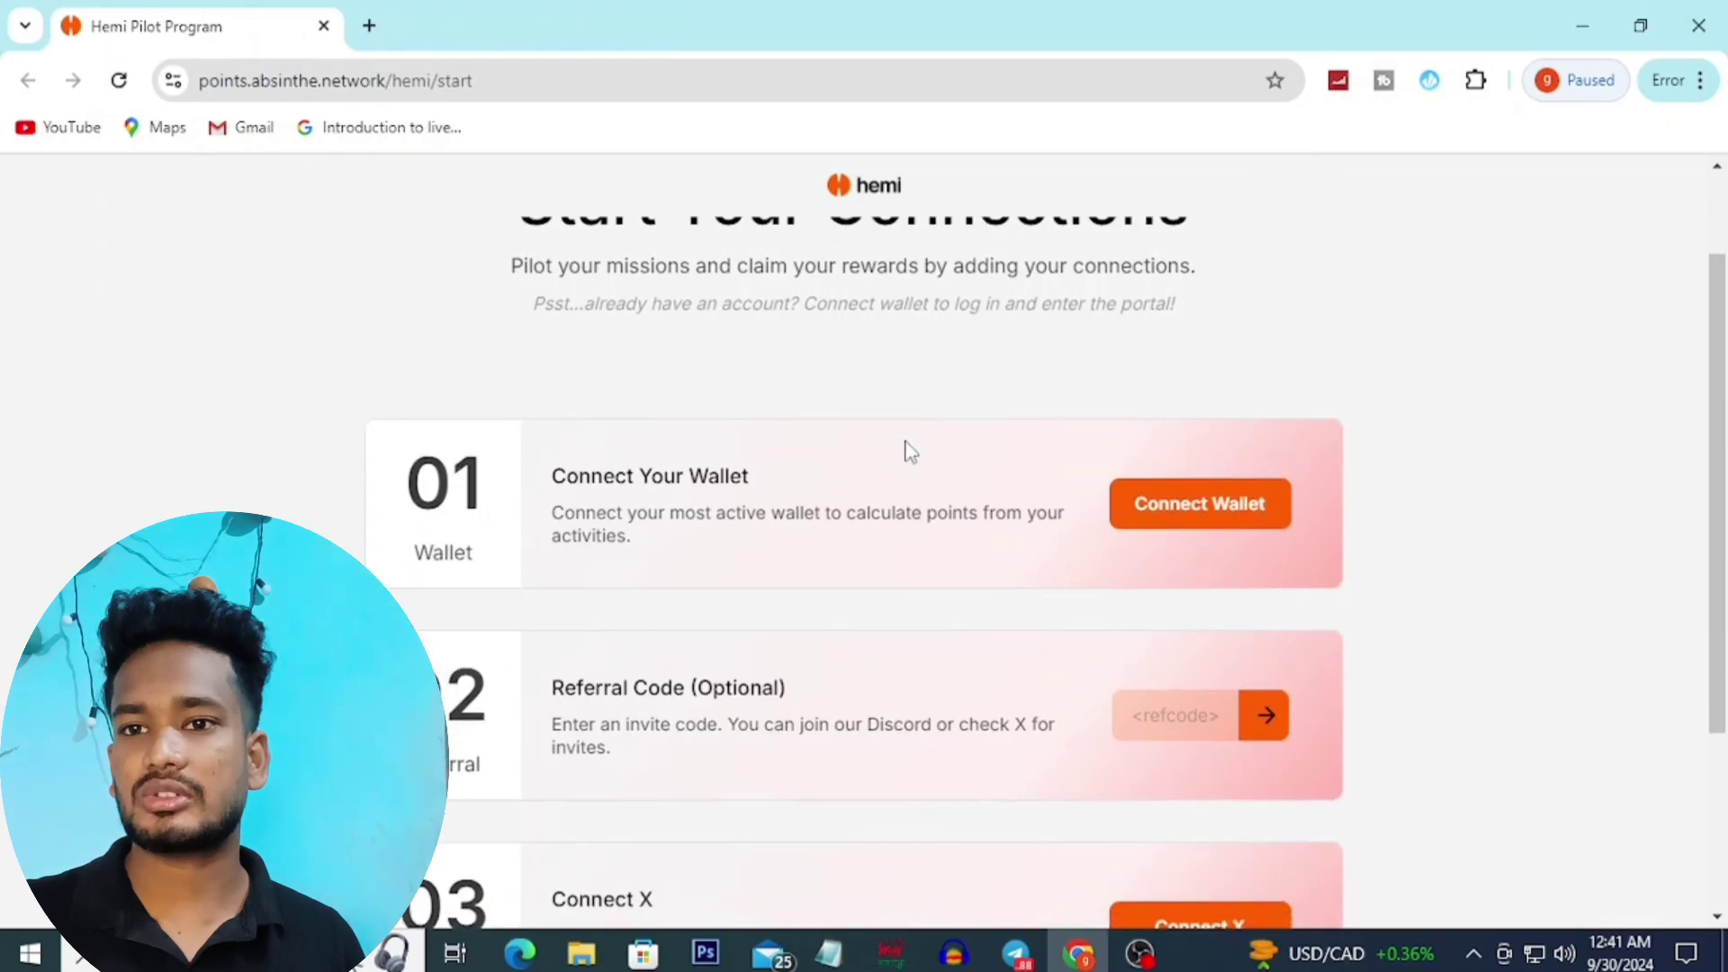
{"action": "scroll", "coordinate": [498, 760], "scroll_direction": "down", "scroll_amount": 3}
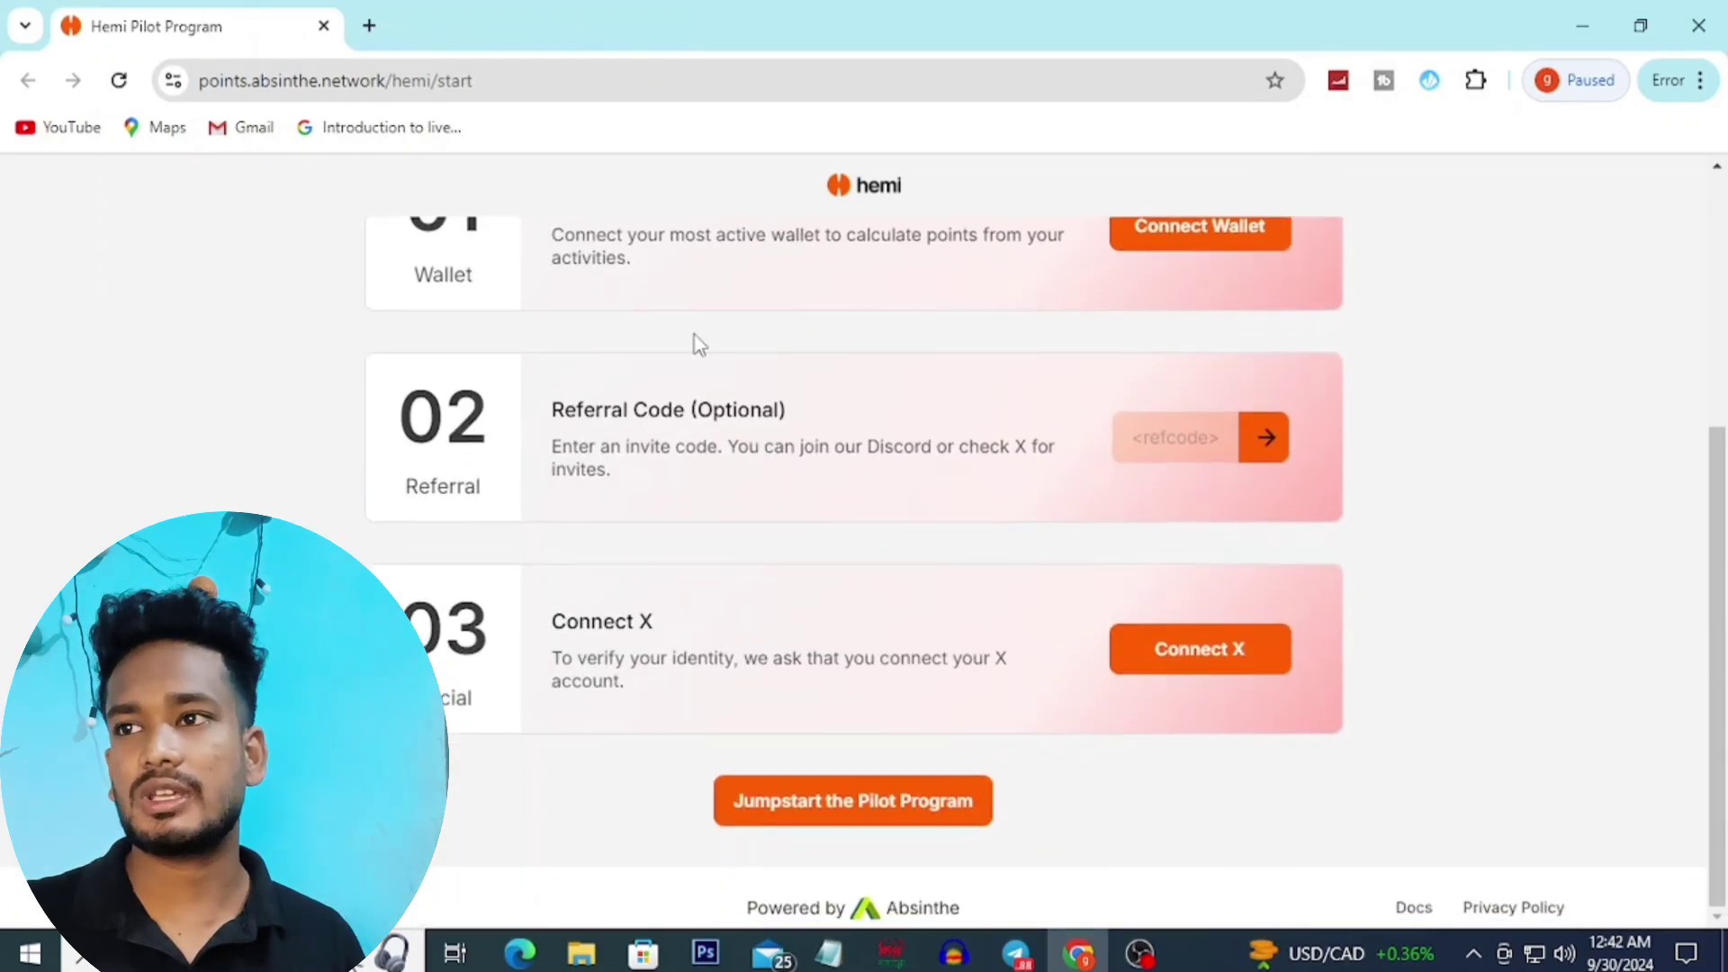
{"action": "scroll", "coordinate": [725, 796], "scroll_direction": "up", "scroll_amount": 3}
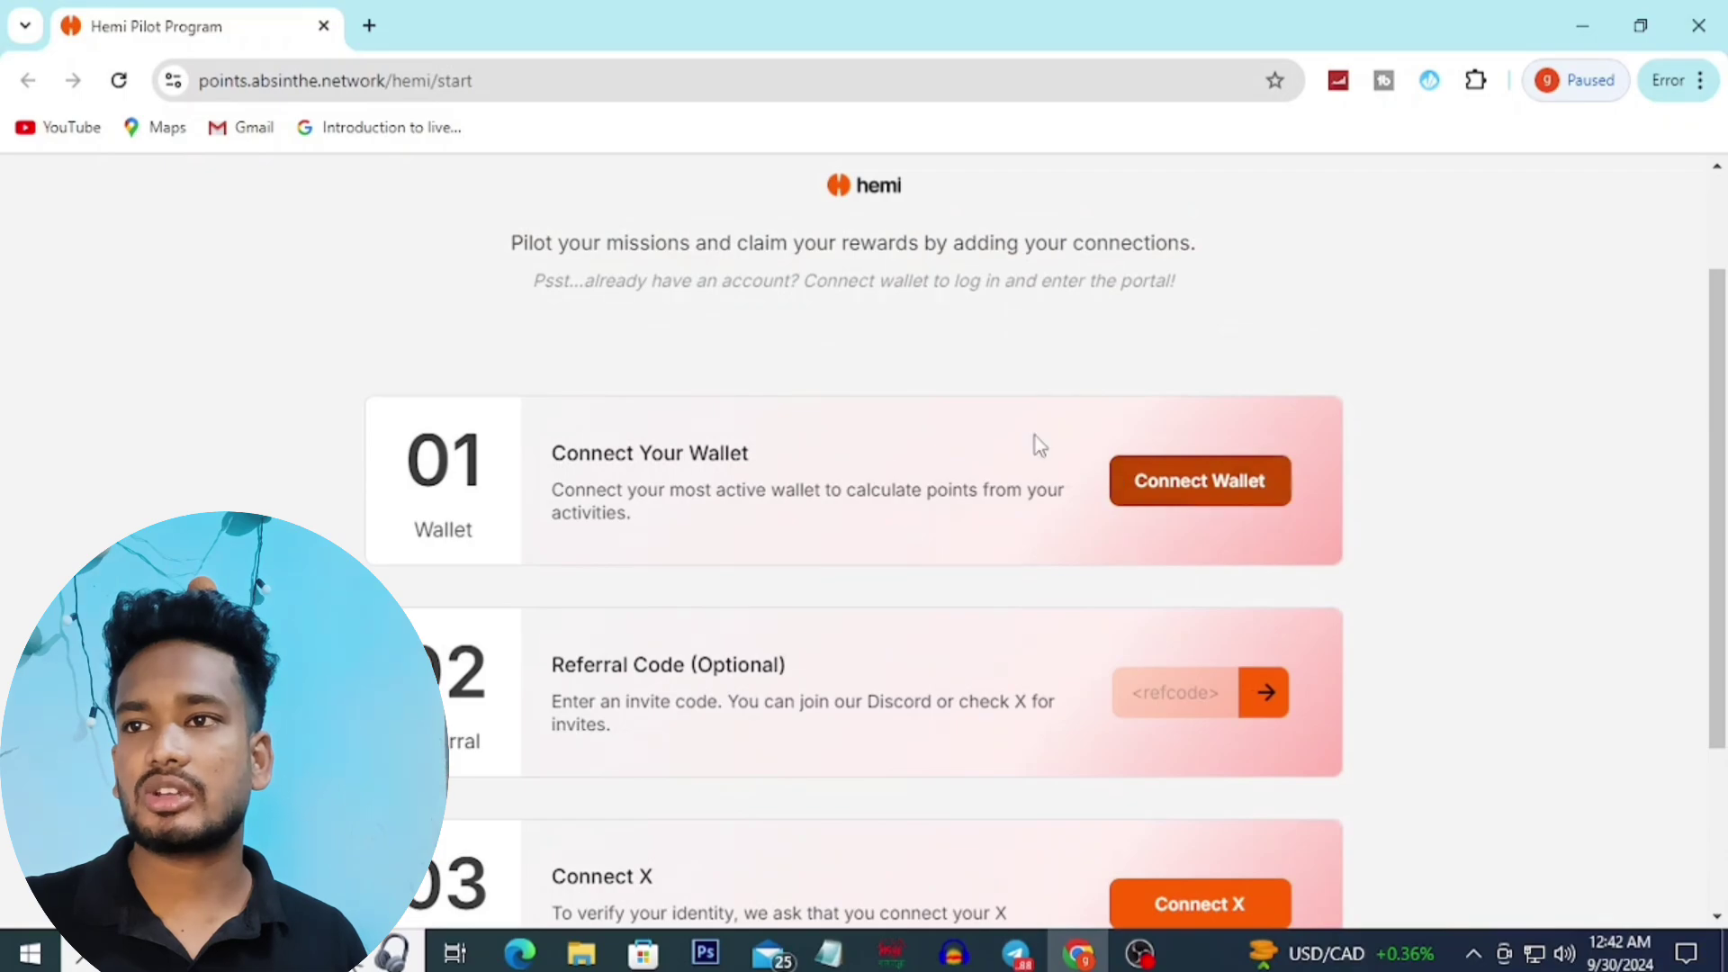
{"action": "left_click", "coordinate": [1198, 490]}
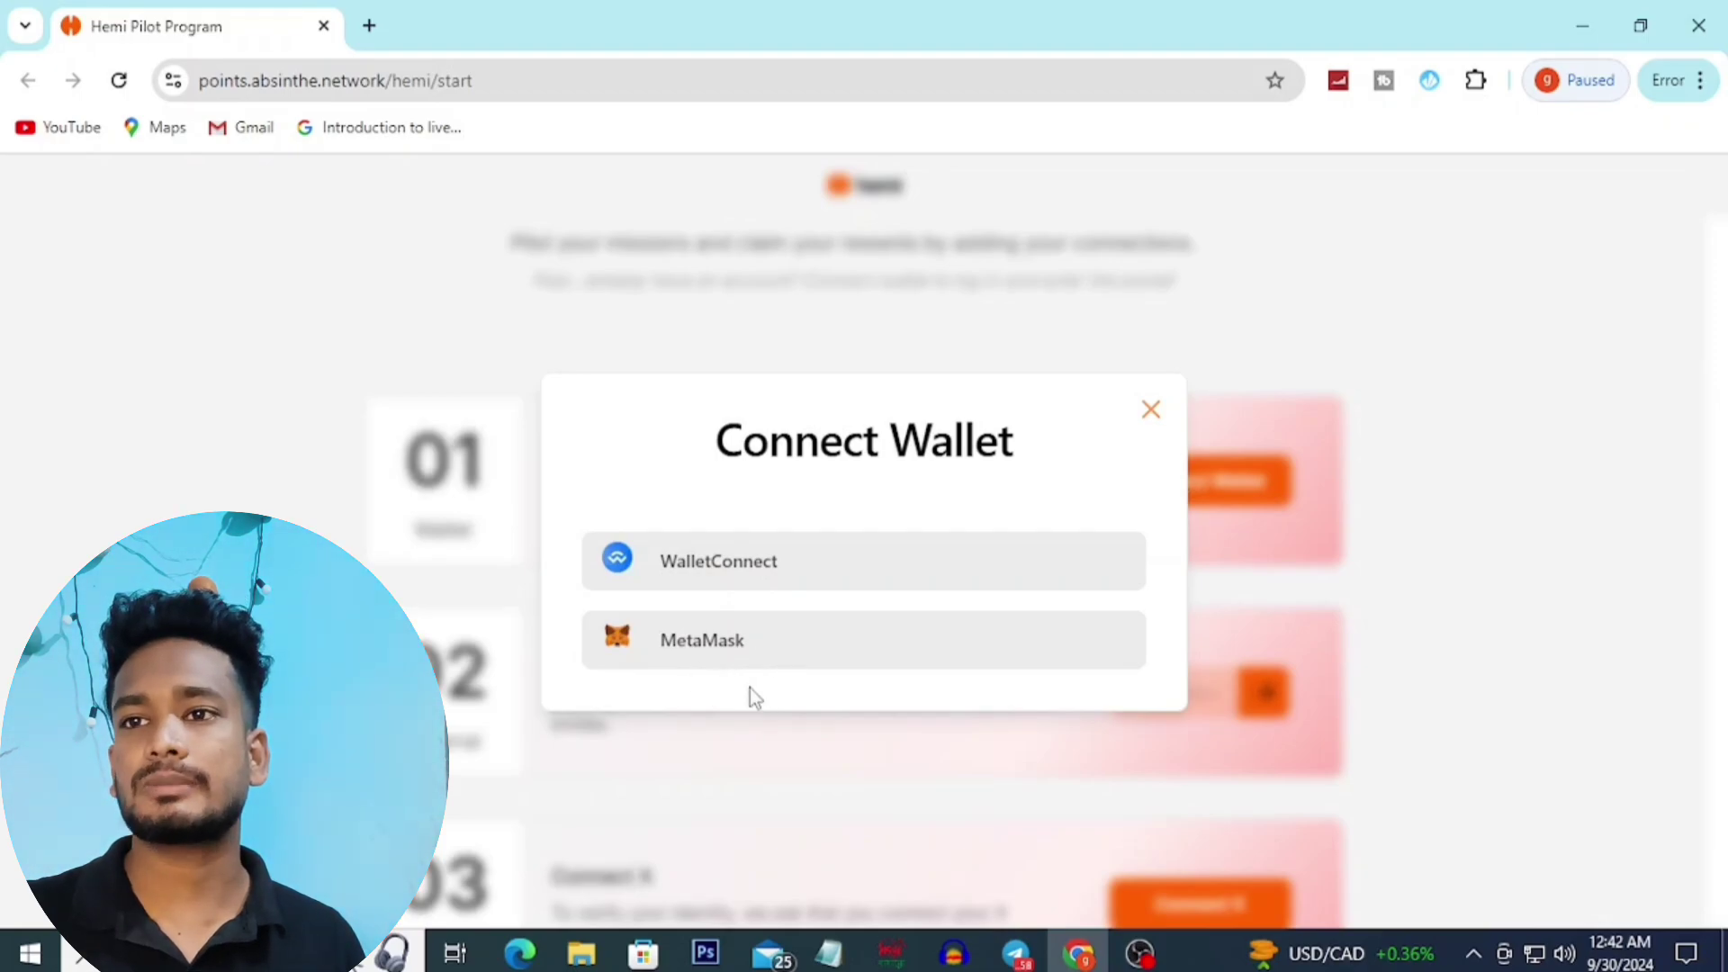
{"action": "left_click", "coordinate": [792, 664]}
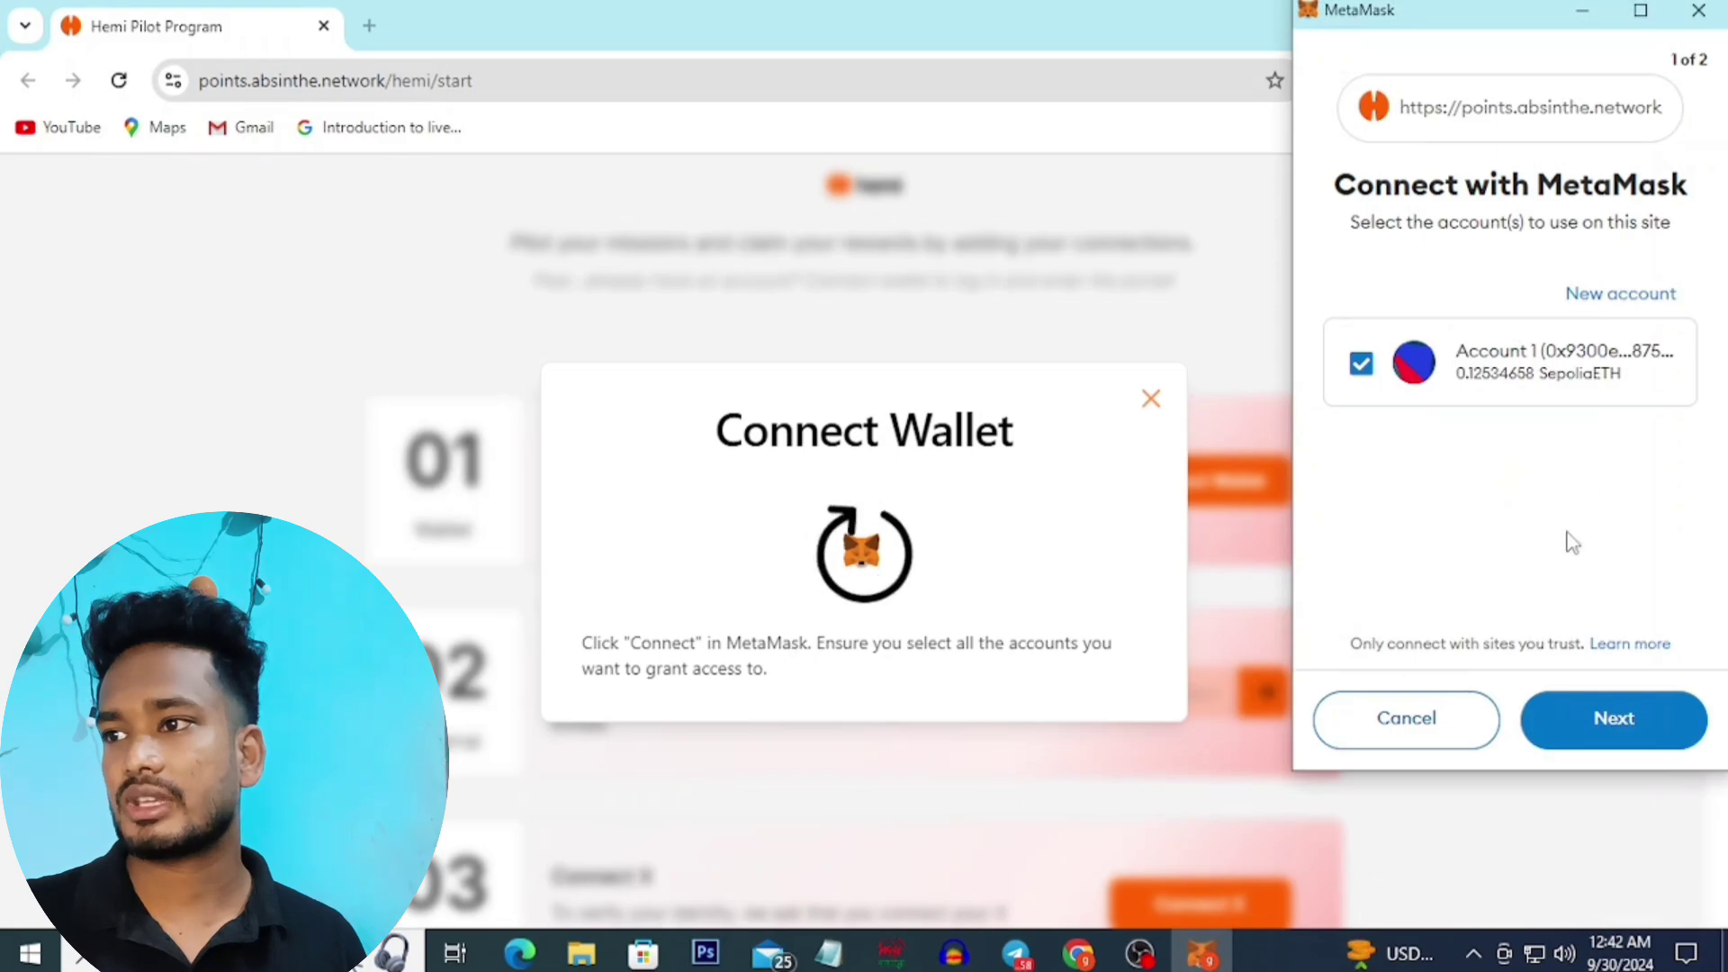
{"action": "left_click", "coordinate": [1613, 744]}
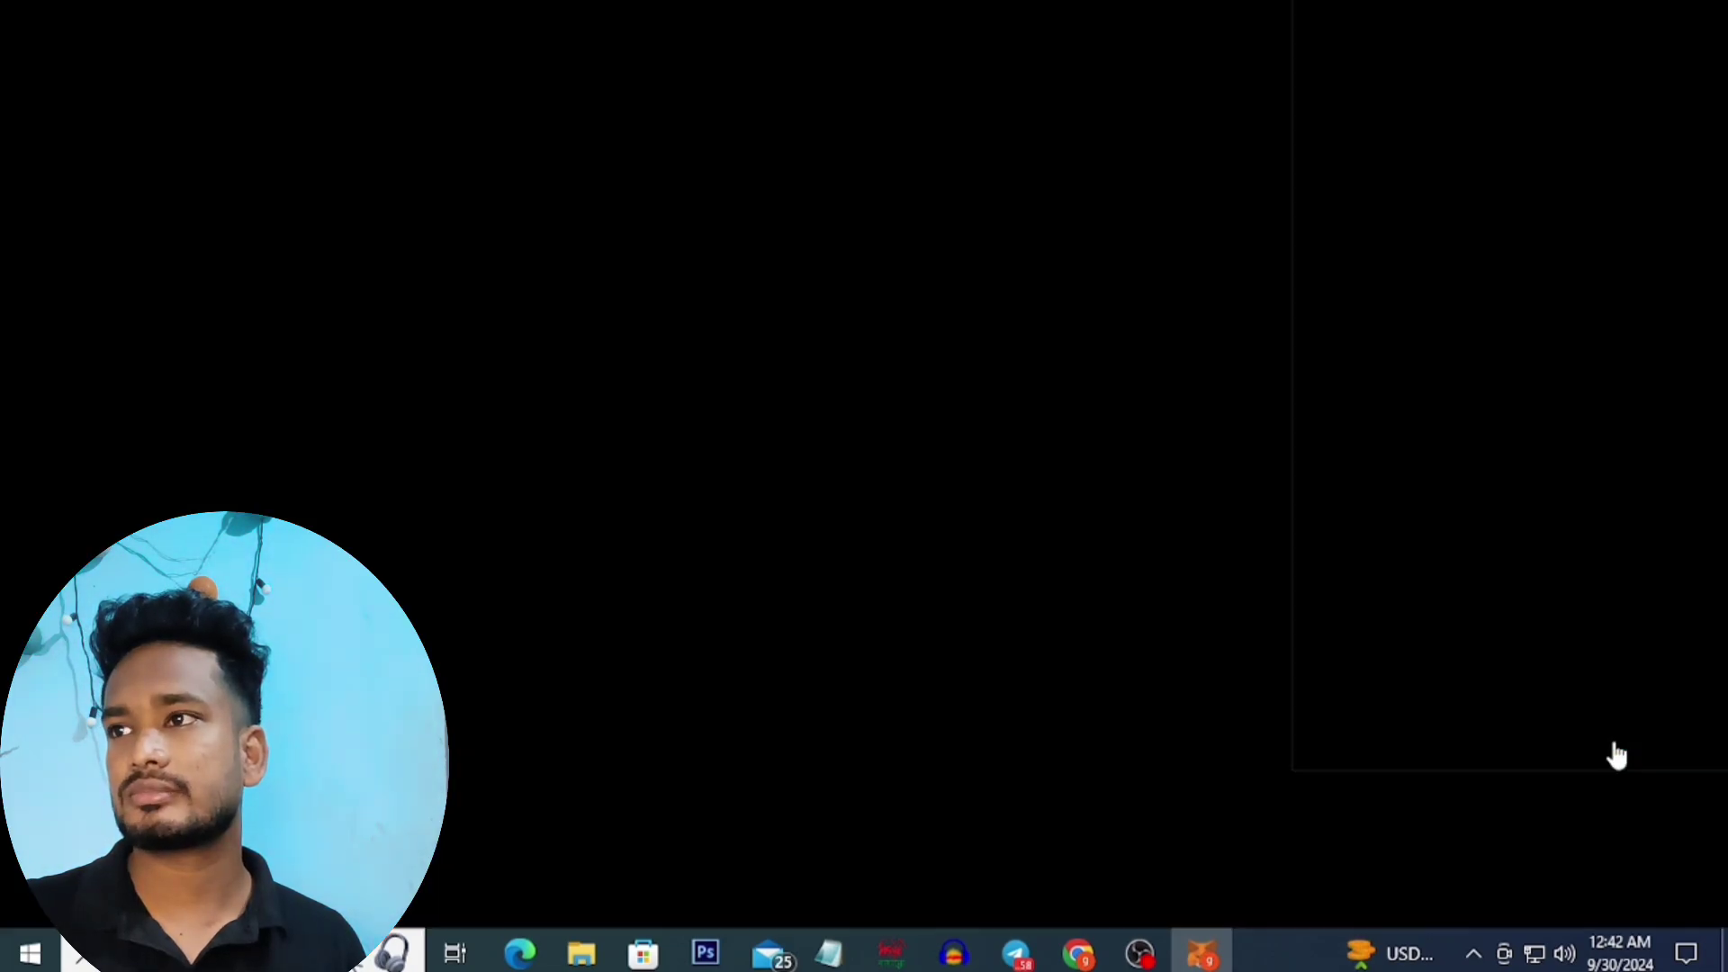
{"action": "left_click", "coordinate": [1615, 736]}
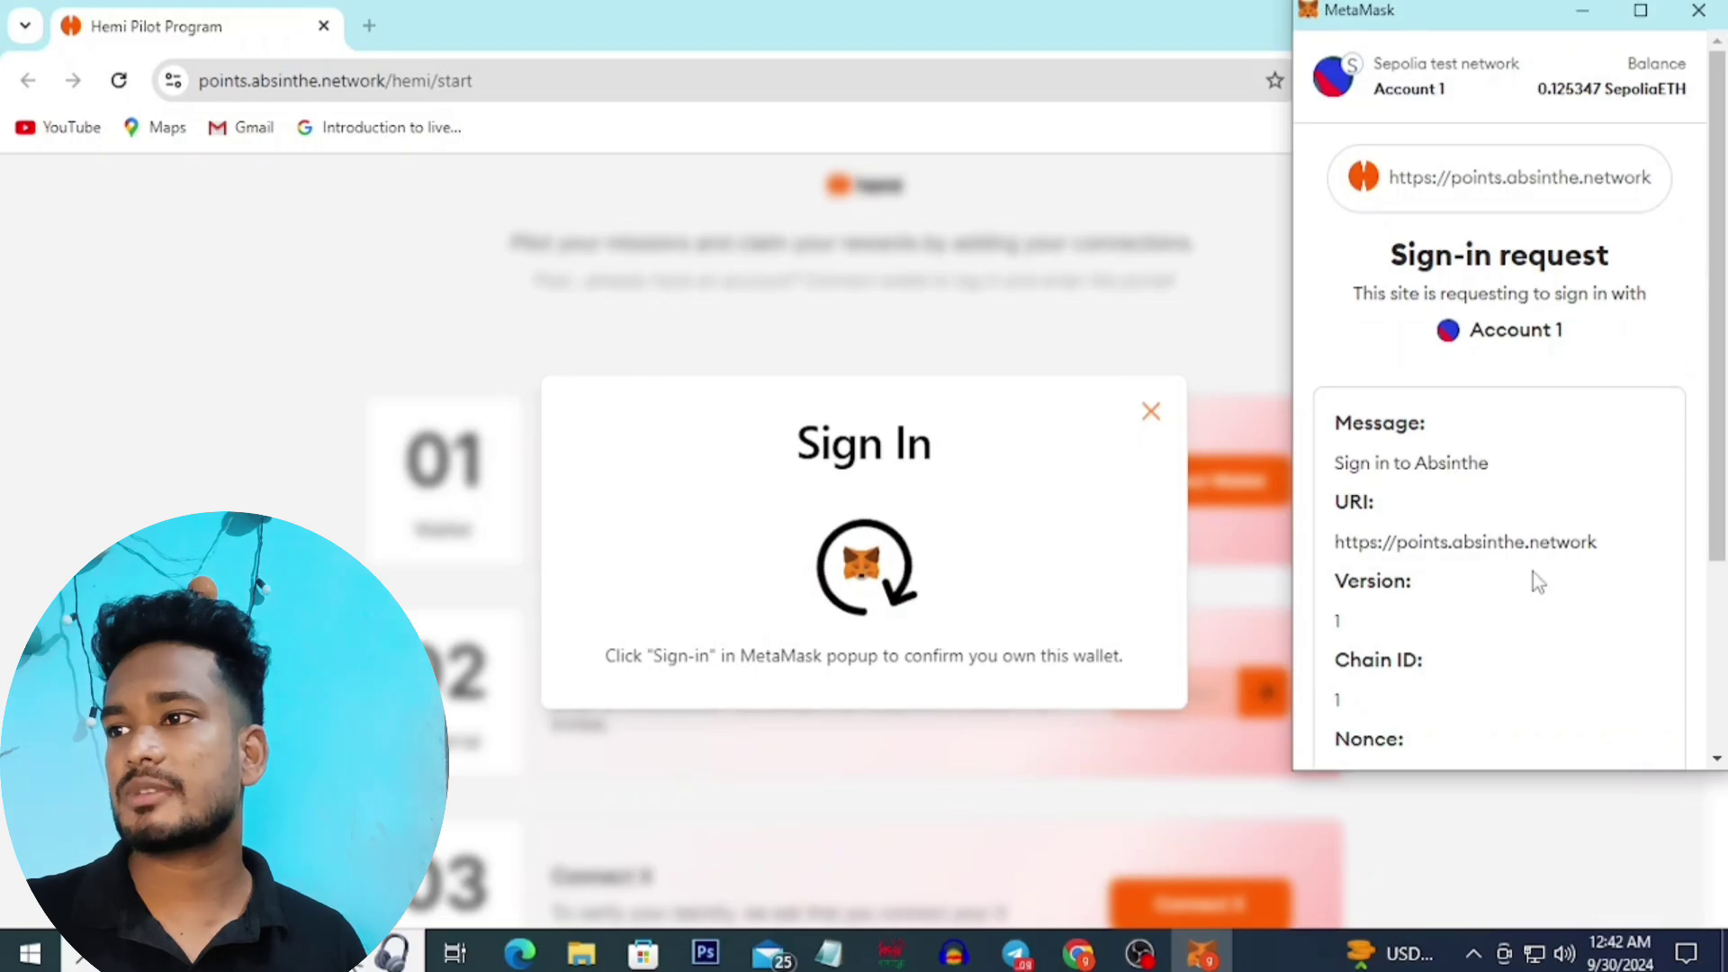
{"action": "scroll", "coordinate": [1532, 570], "scroll_direction": "down", "scroll_amount": 3}
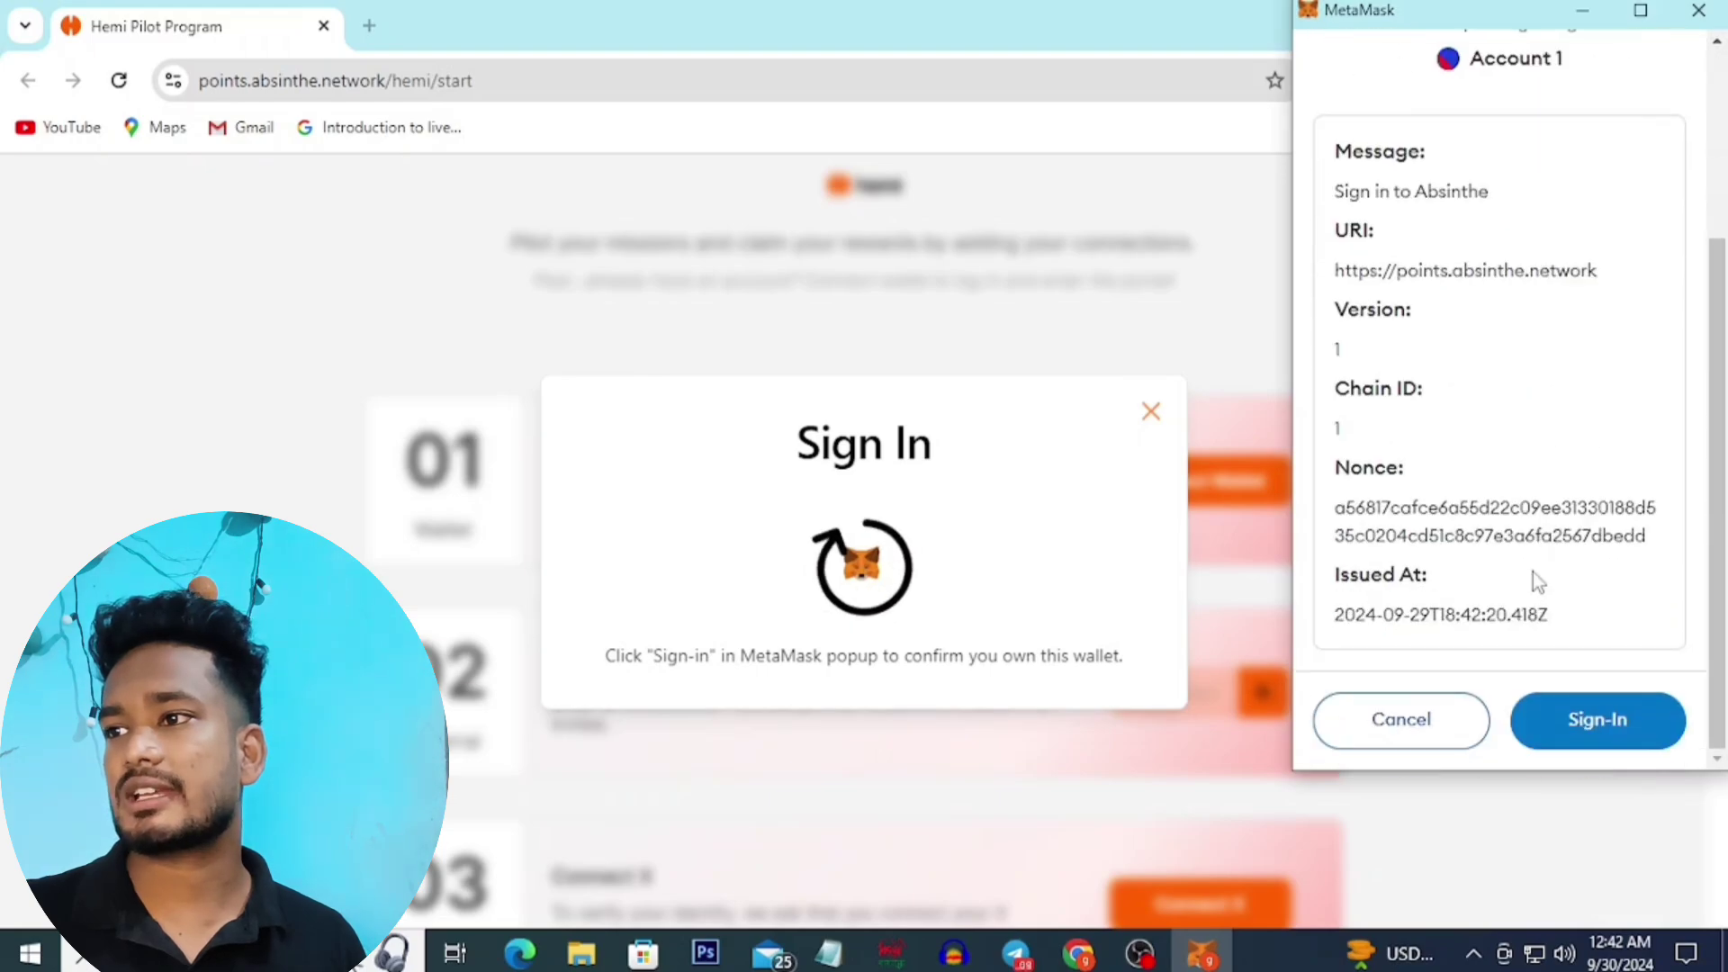
{"action": "left_click", "coordinate": [1599, 731]}
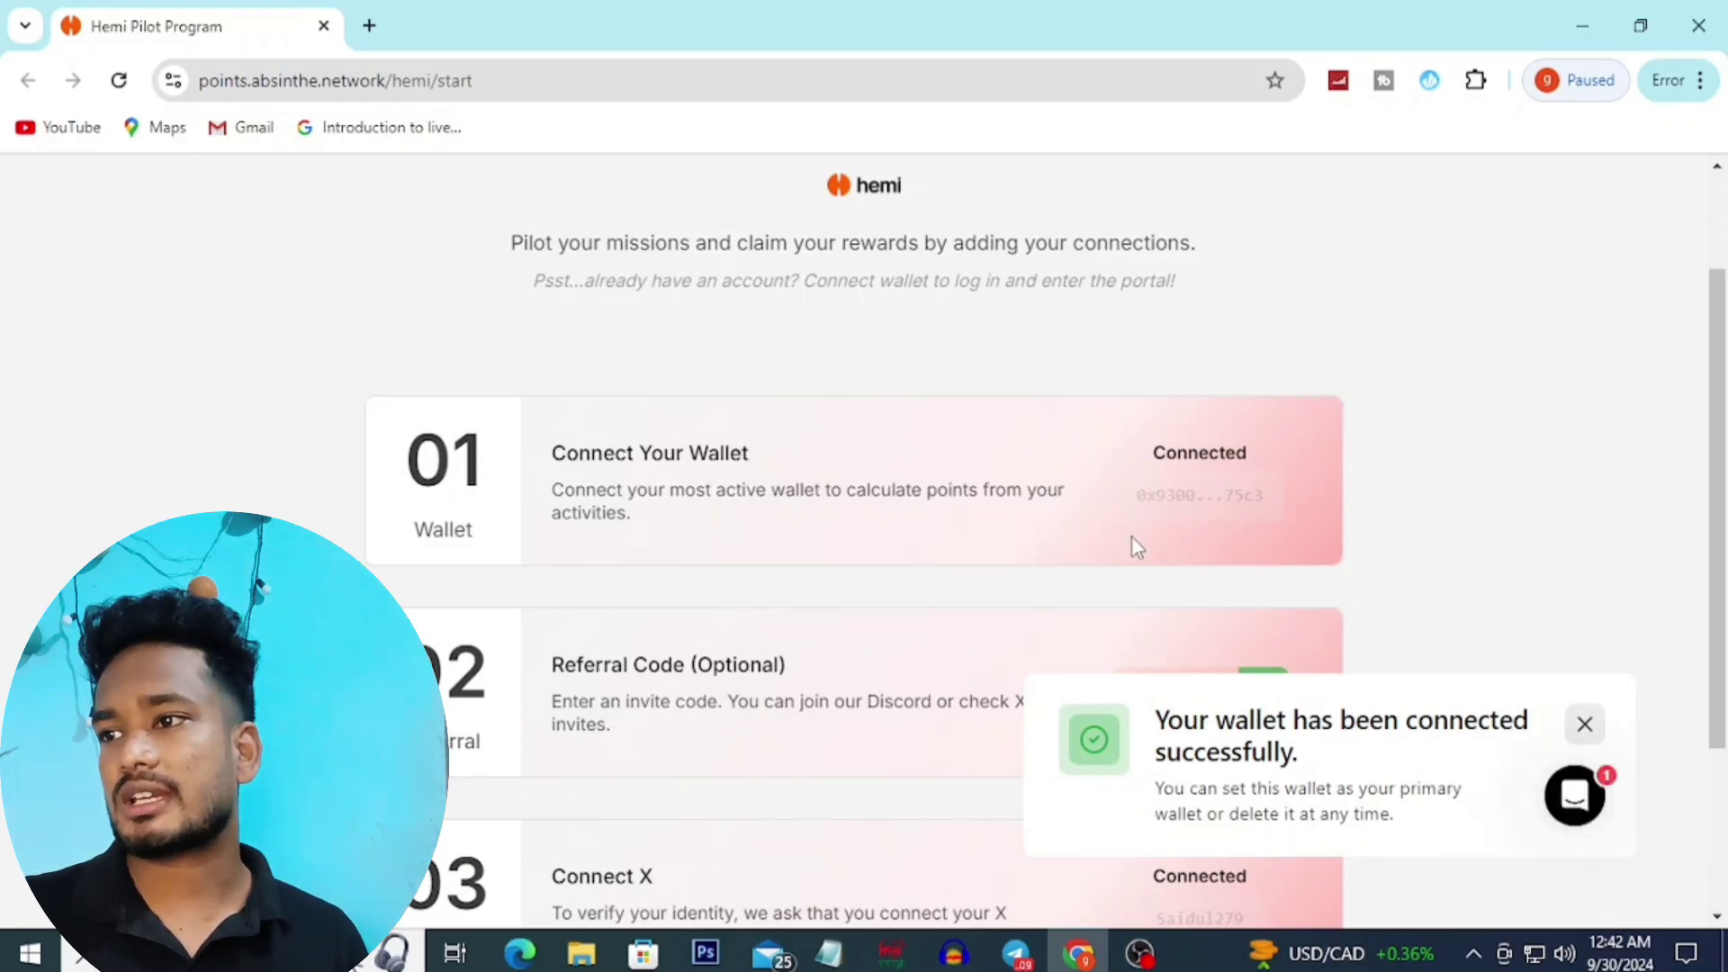
{"action": "left_click", "coordinate": [1585, 724]}
Step: Check the referral and X connection entries, look up the referral code in the Telegram post, and return to Chrome
{"action": "scroll", "coordinate": [857, 723], "scroll_direction": "down", "scroll_amount": 1}
{"action": "scroll", "coordinate": [857, 722], "scroll_direction": "down", "scroll_amount": 3}
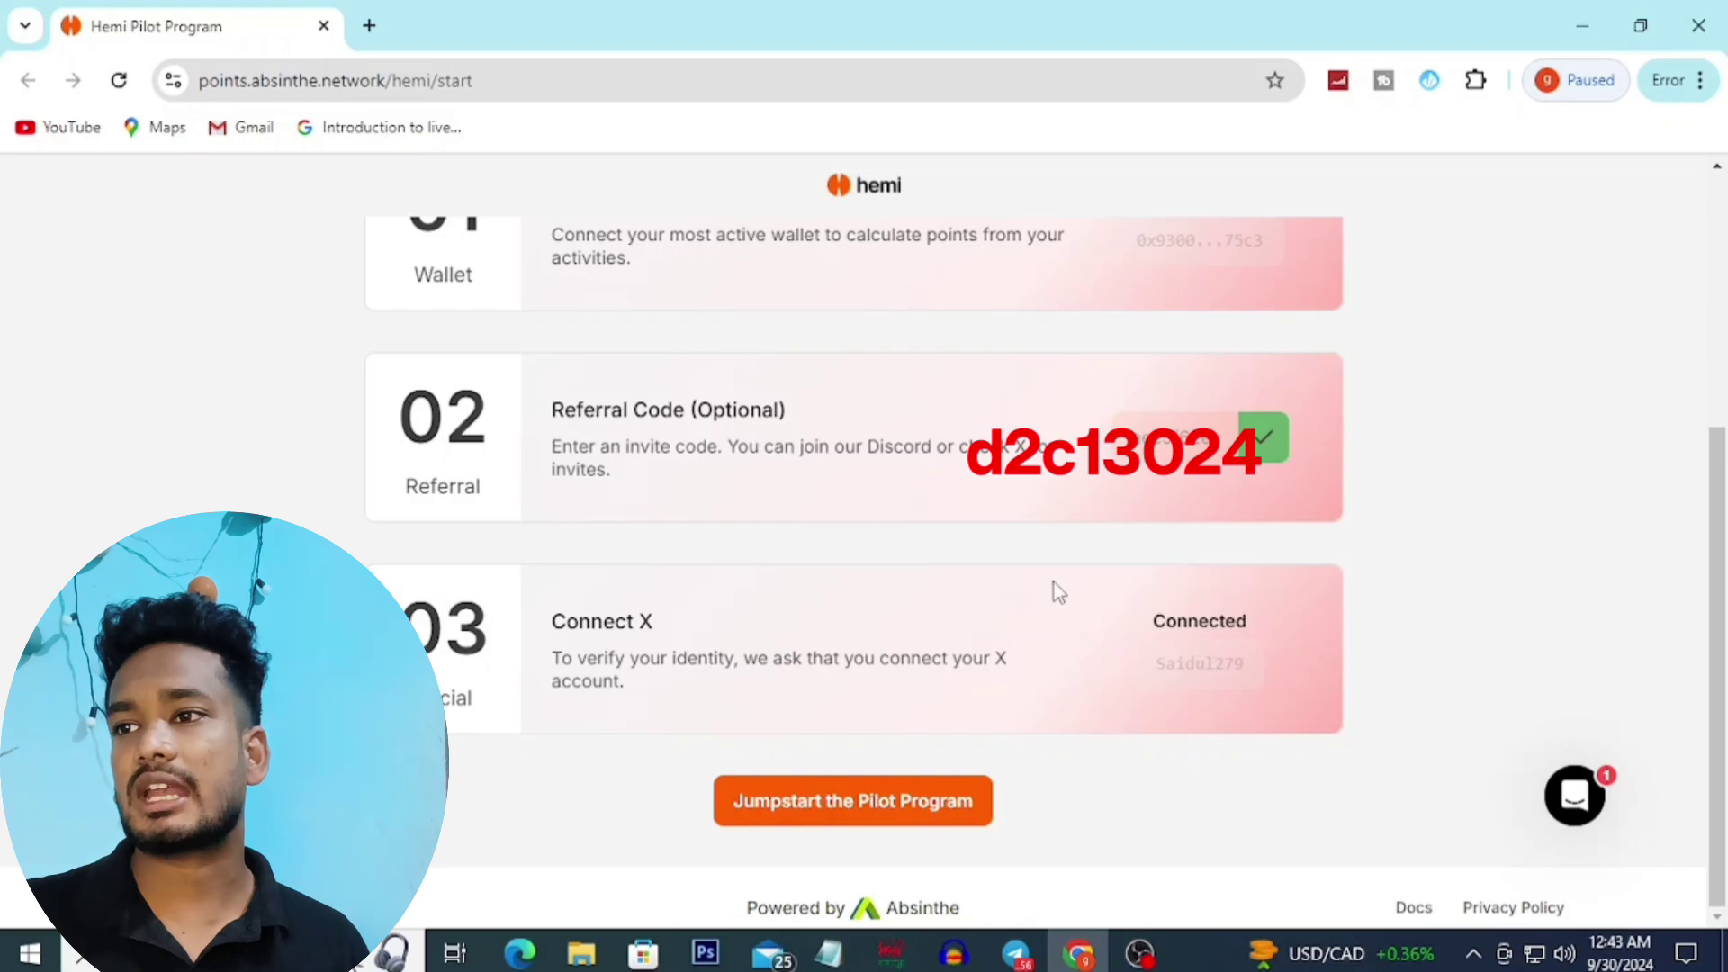
{"action": "left_click", "coordinate": [1016, 953]}
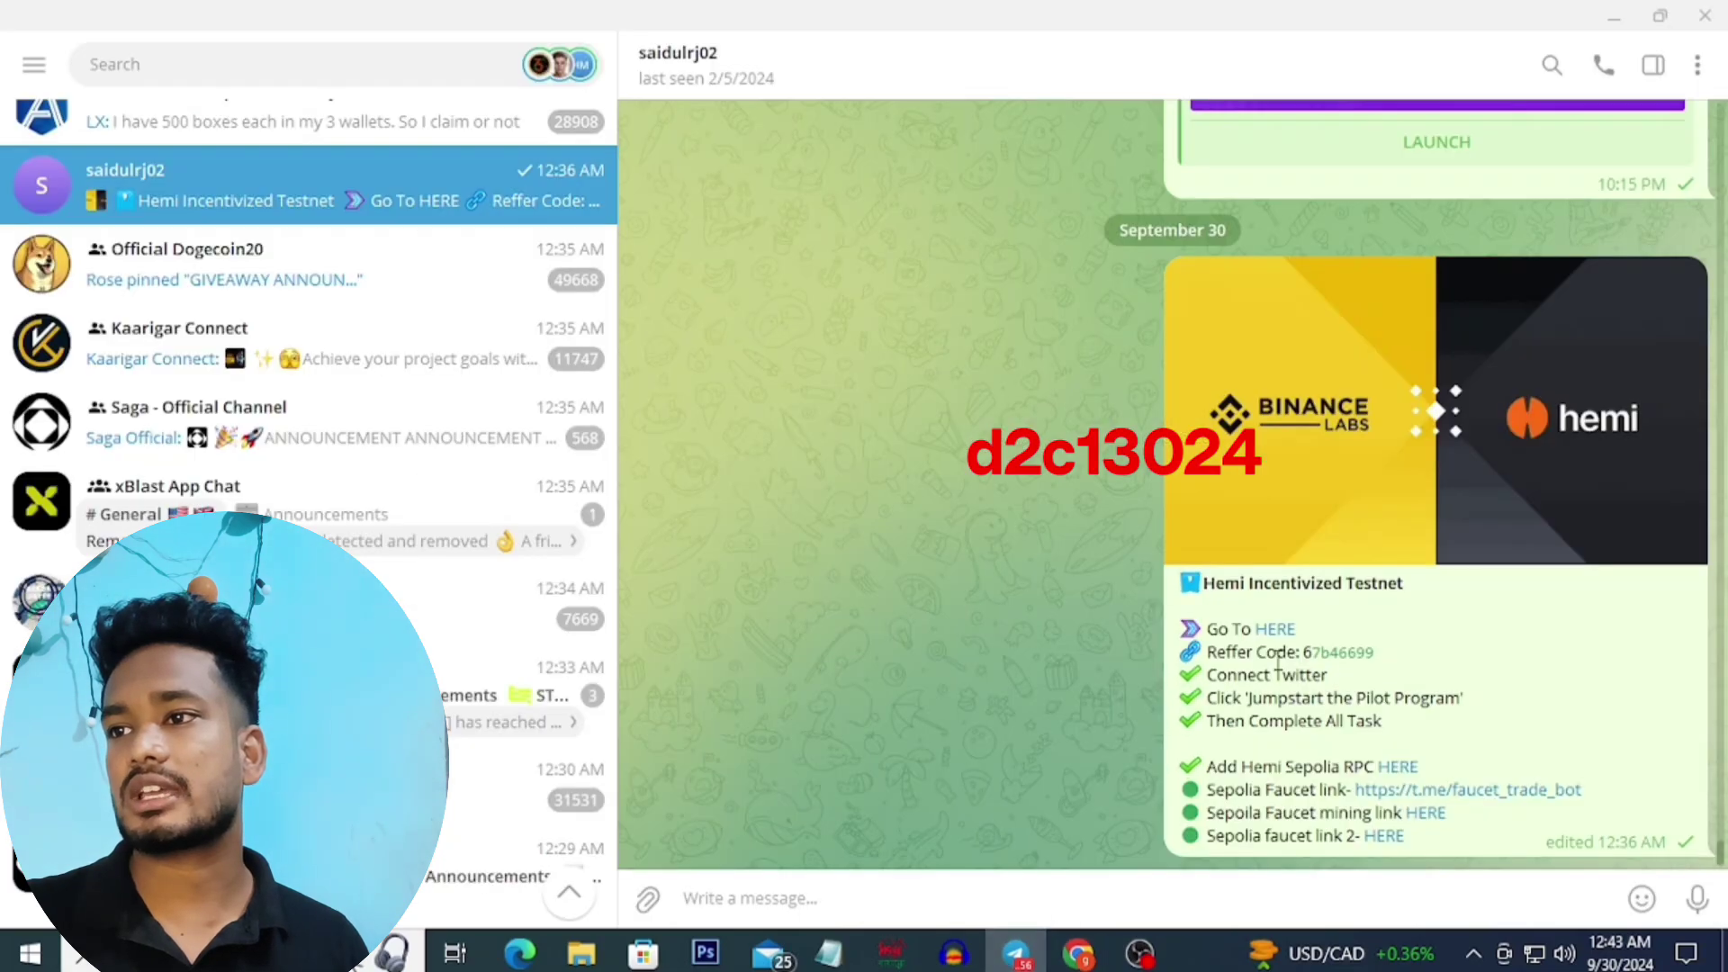
{"action": "left_click_drag", "start_coordinate": [1391, 646], "coordinate": [1347, 652]}
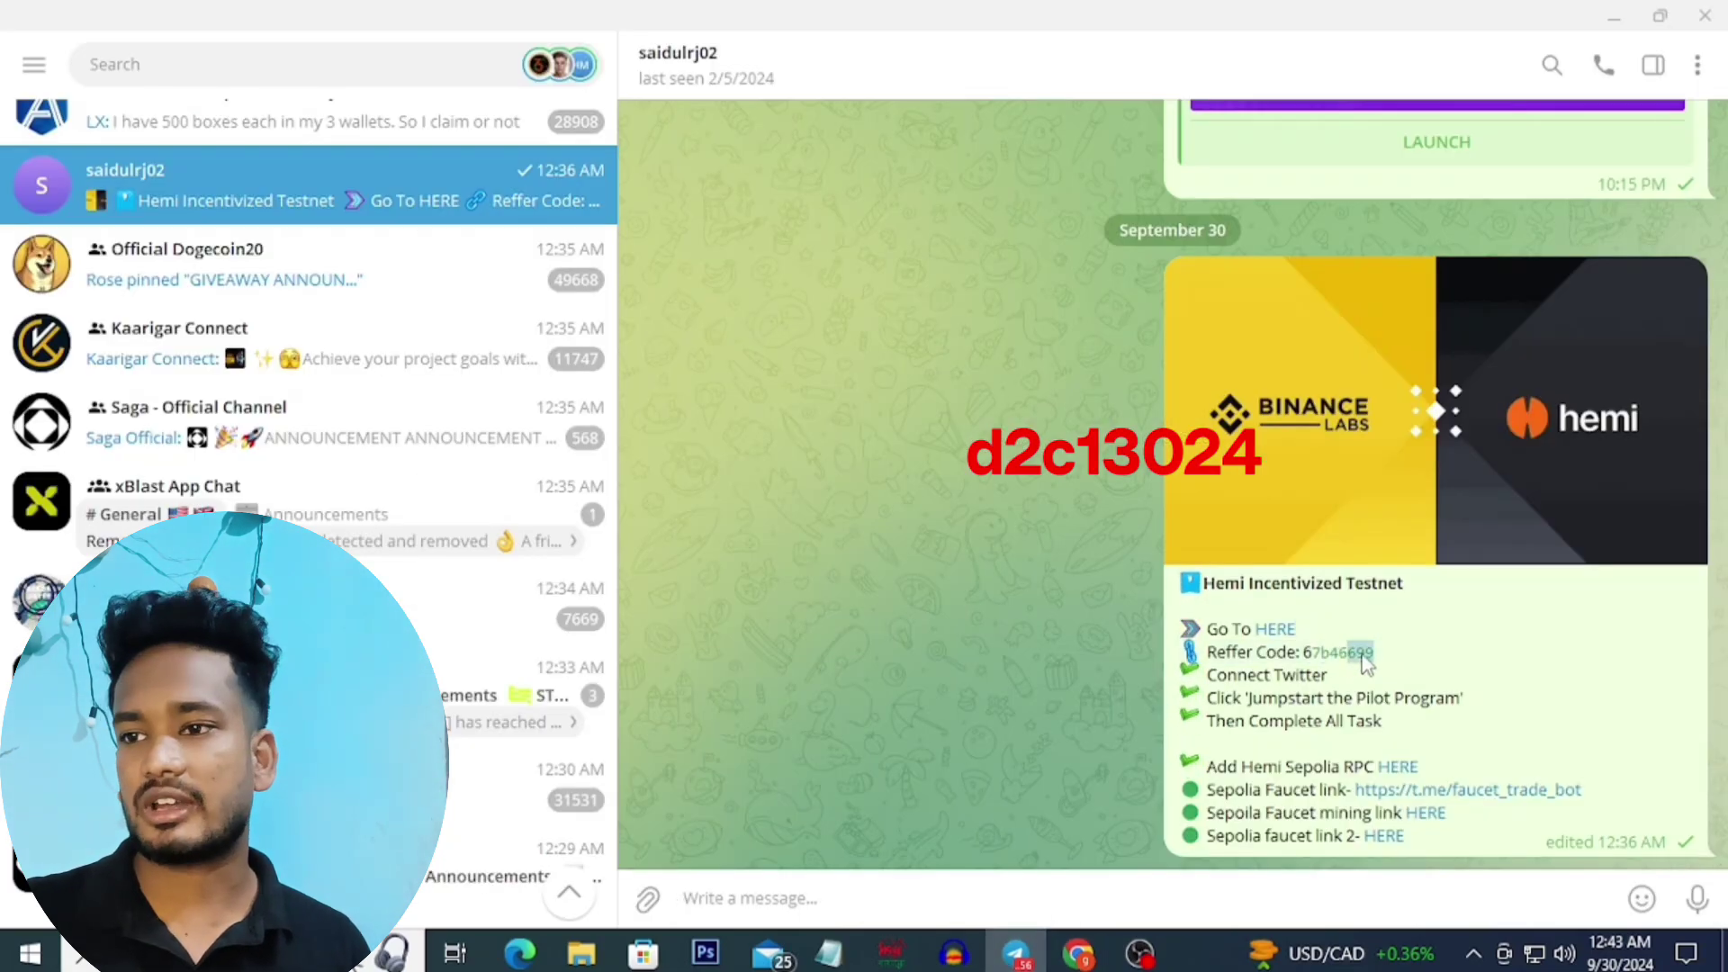
{"action": "left_click", "coordinate": [1494, 615]}
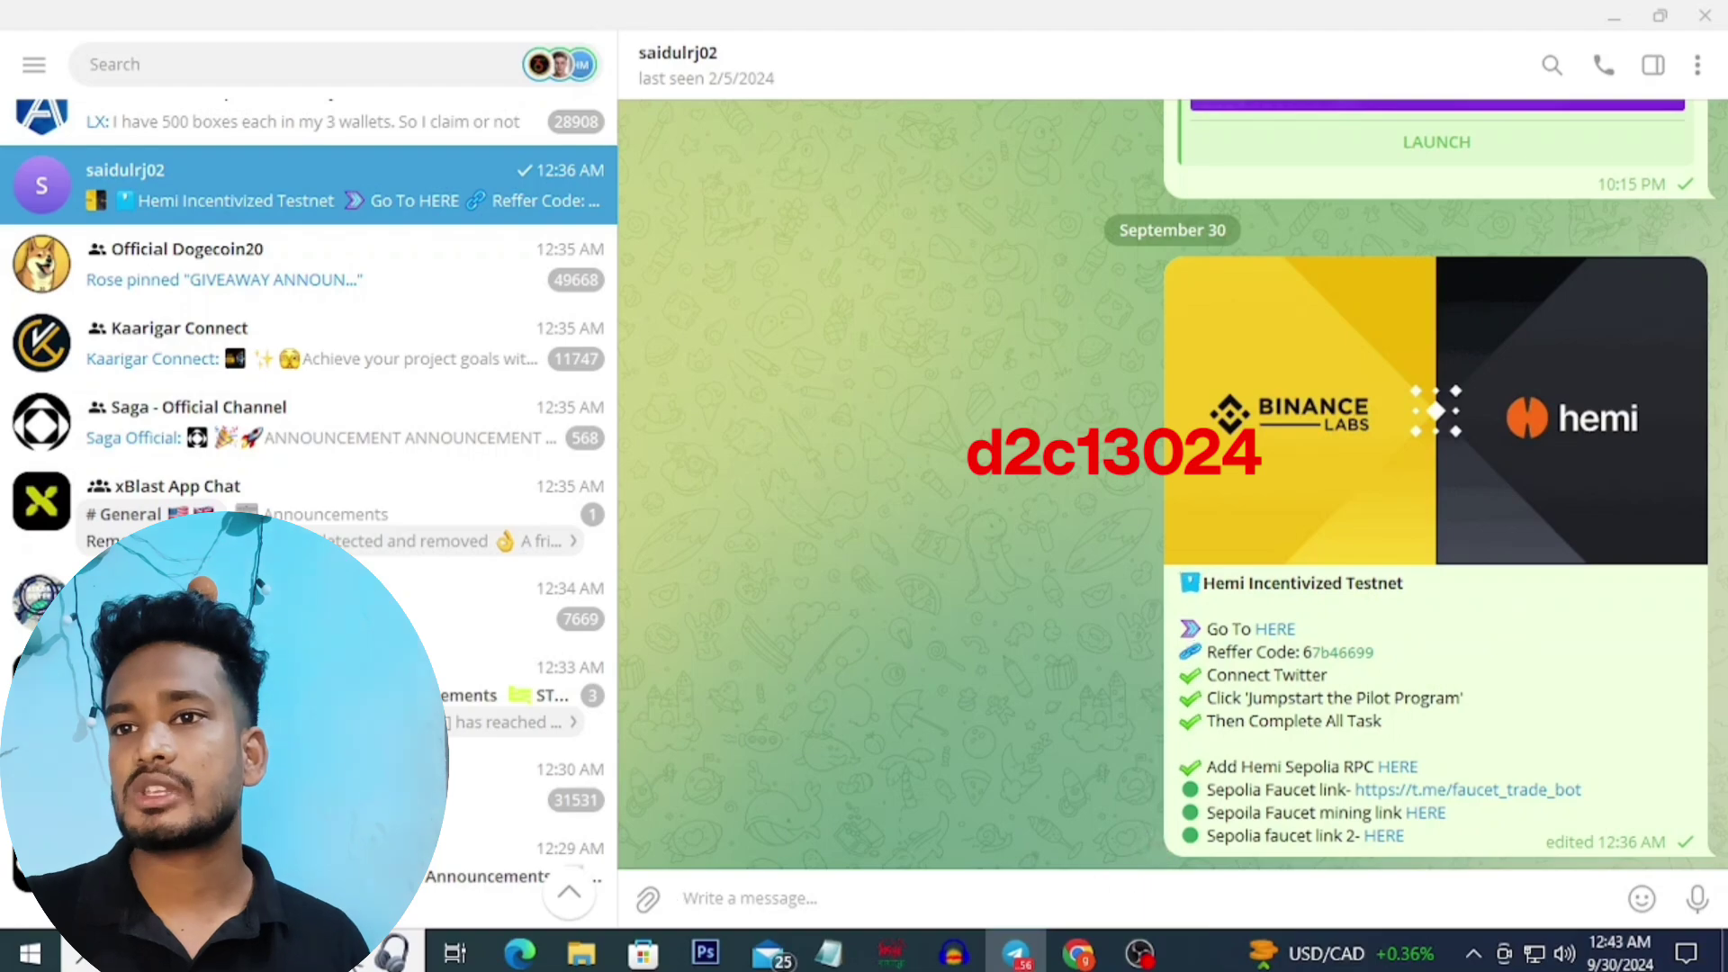
{"action": "left_click", "coordinate": [1078, 953]}
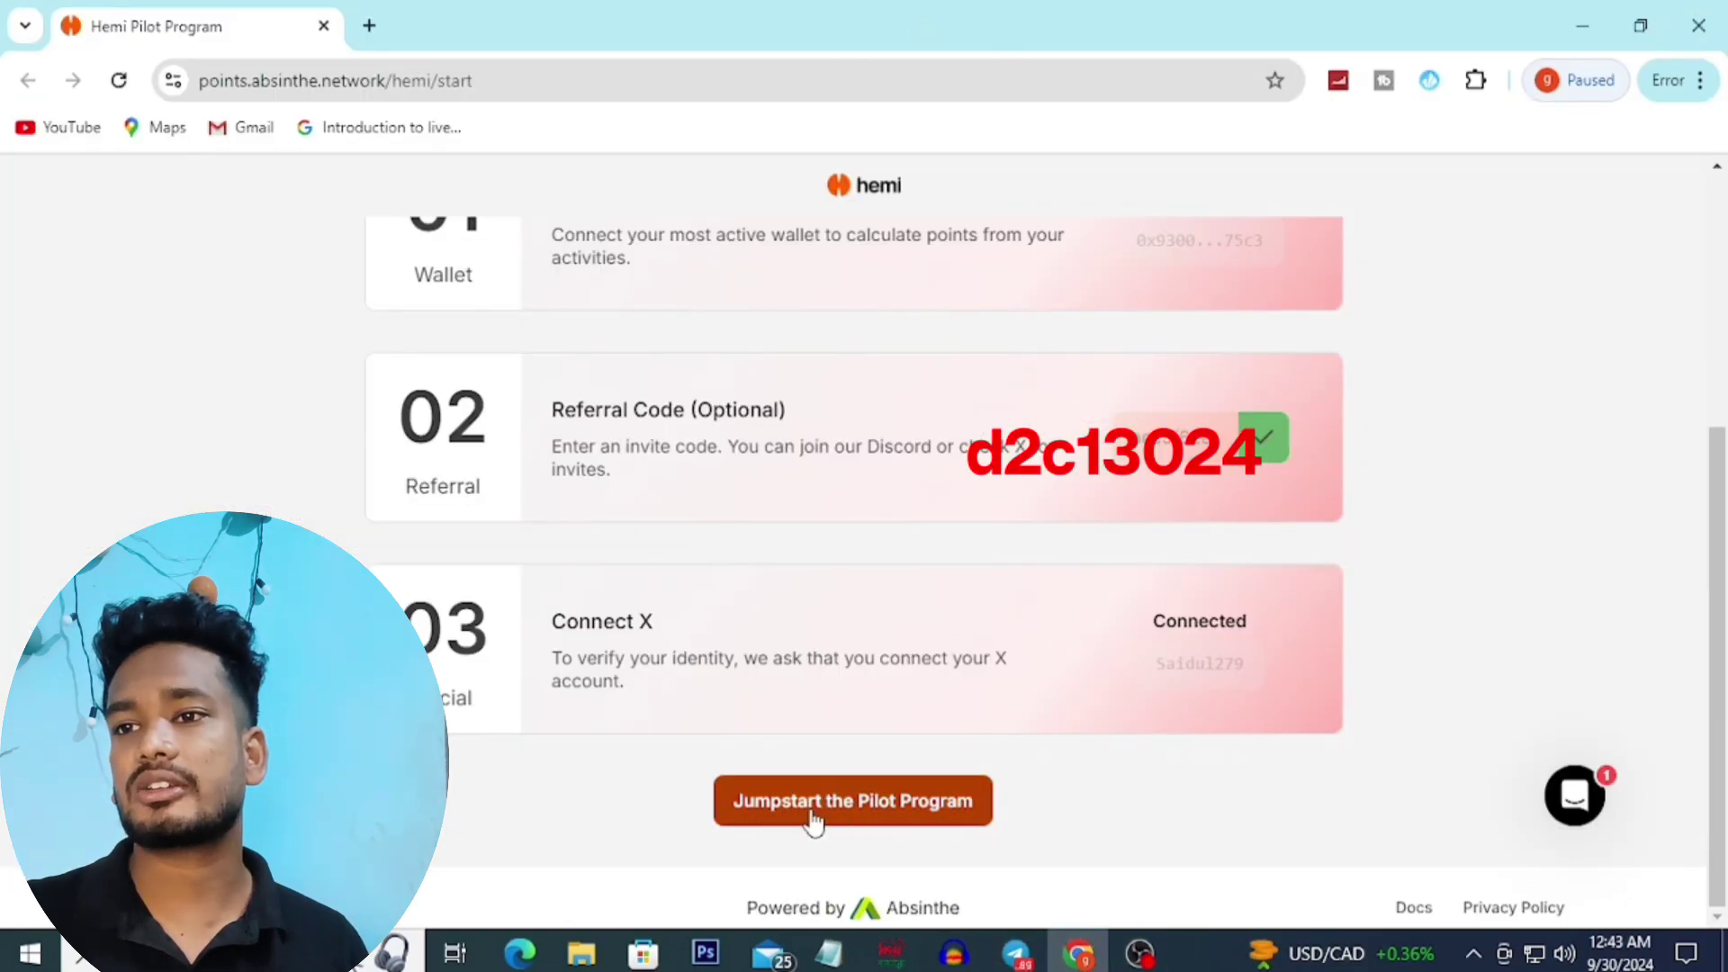
Step: Jumpstart the Pilot Program and review the social and recurring tasks on its dashboard
{"action": "left_click", "coordinate": [892, 821]}
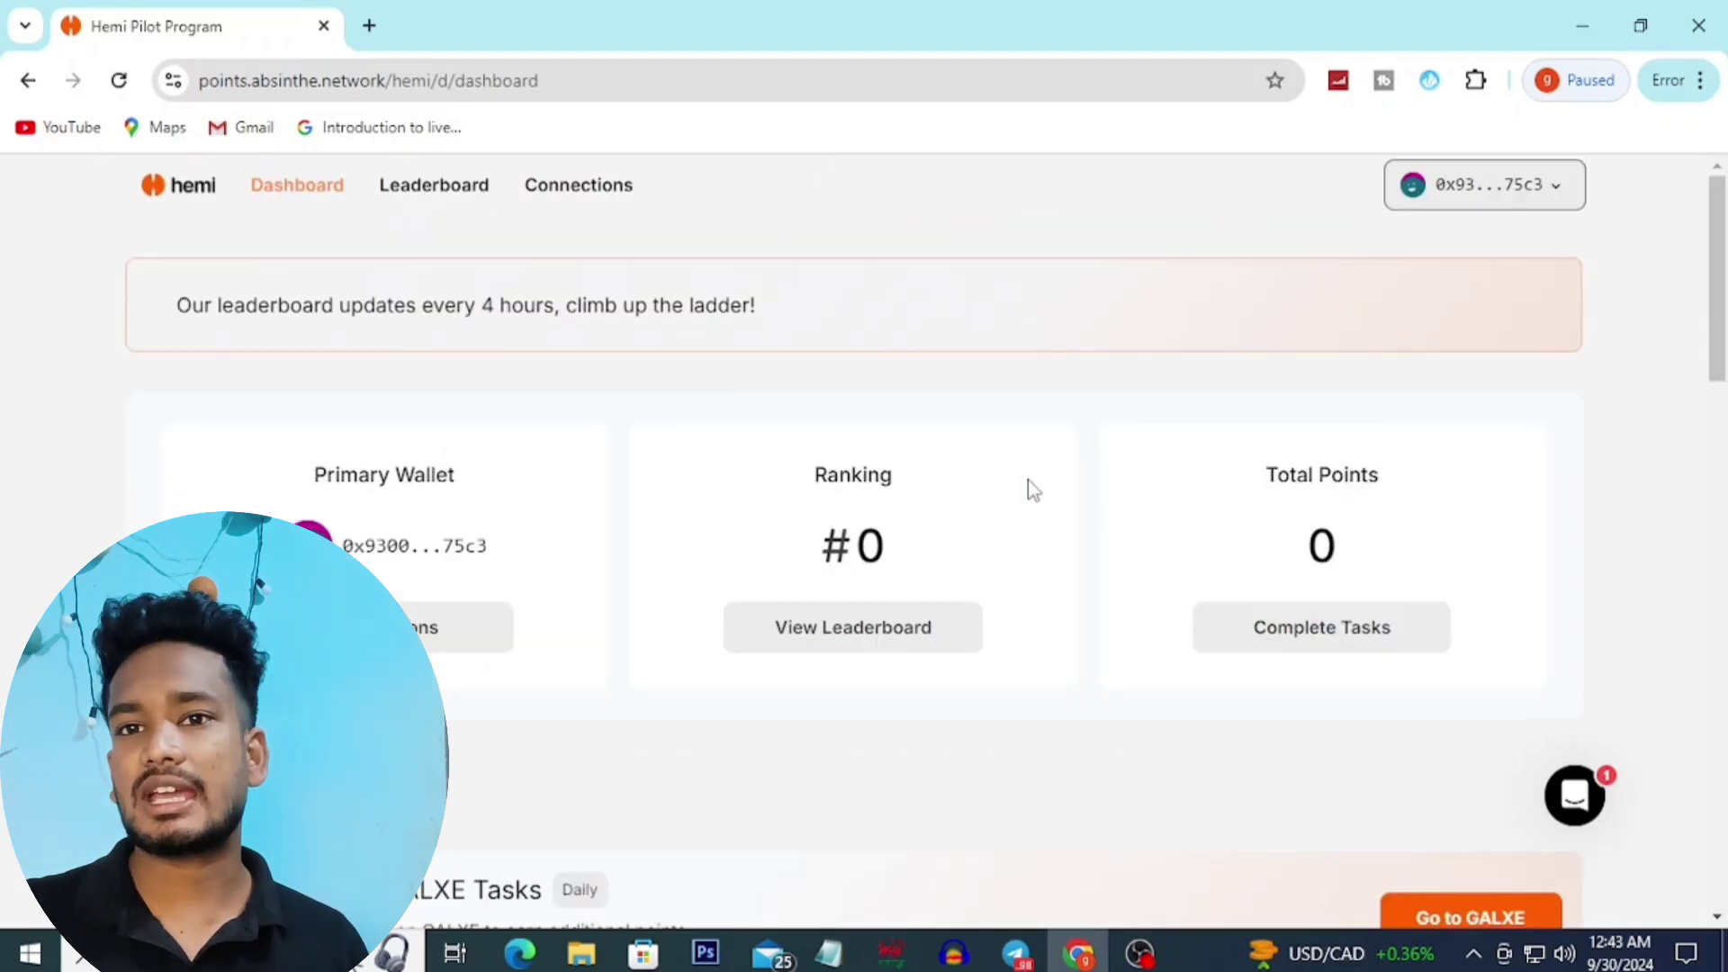
{"action": "scroll", "coordinate": [925, 504], "scroll_direction": "down", "scroll_amount": 4}
{"action": "scroll", "coordinate": [721, 447], "scroll_direction": "up", "scroll_amount": 4}
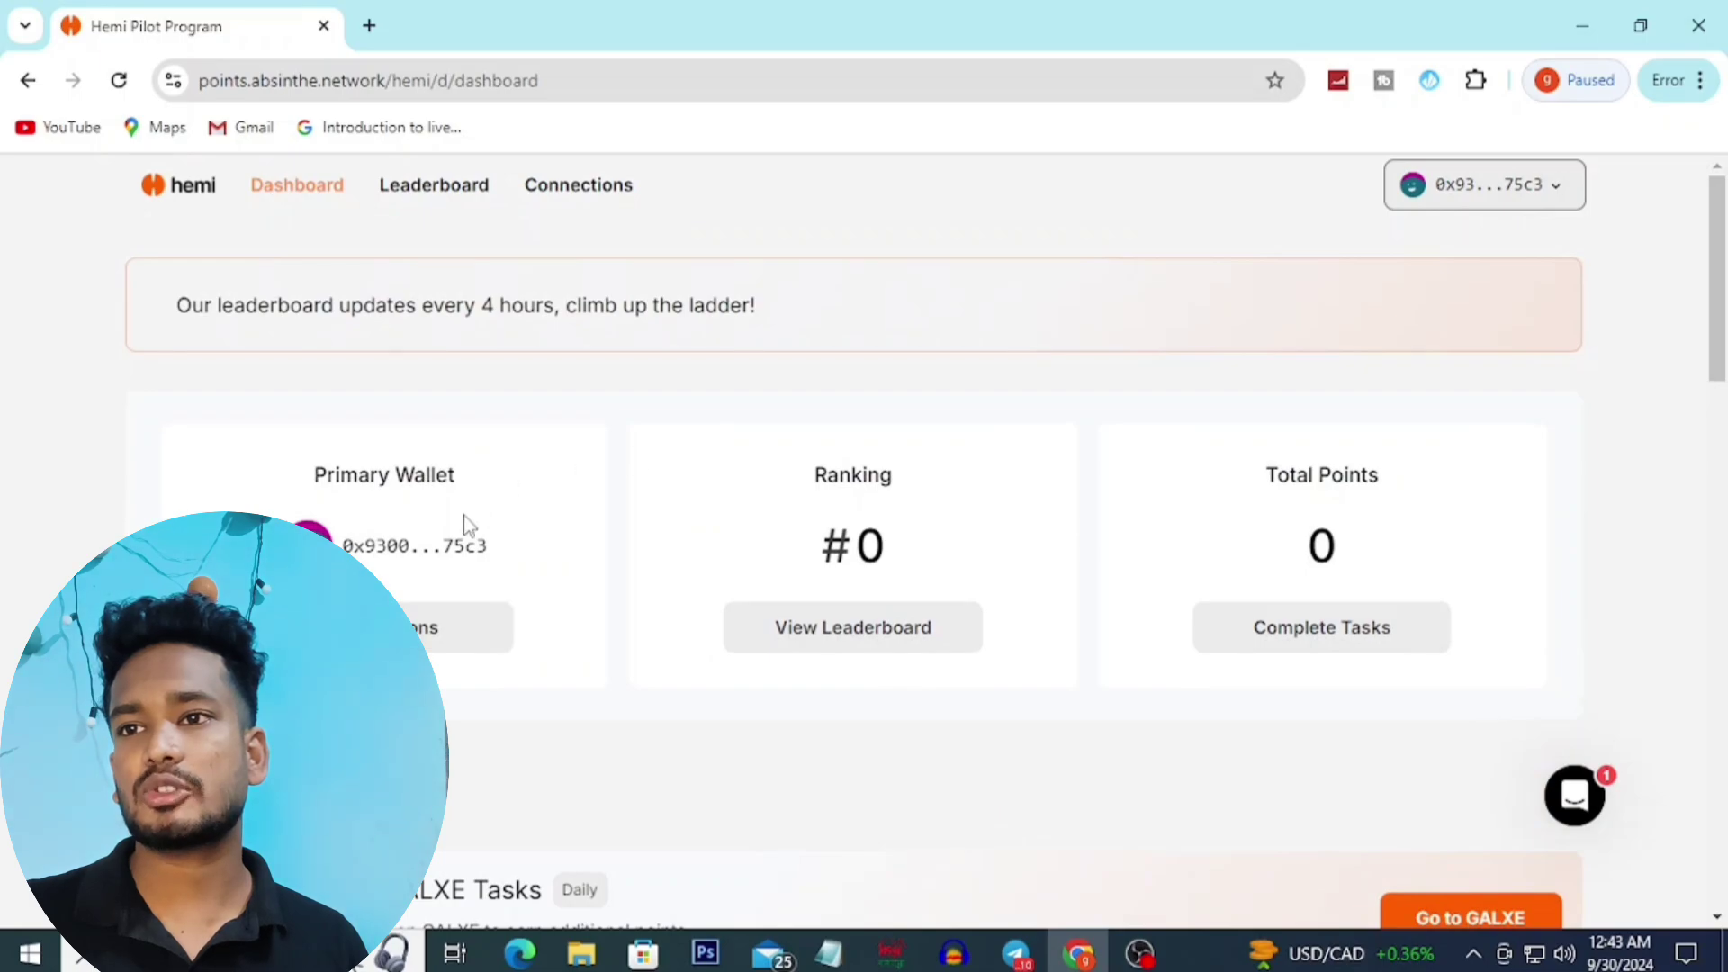
{"action": "scroll", "coordinate": [823, 513], "scroll_direction": "down", "scroll_amount": 5}
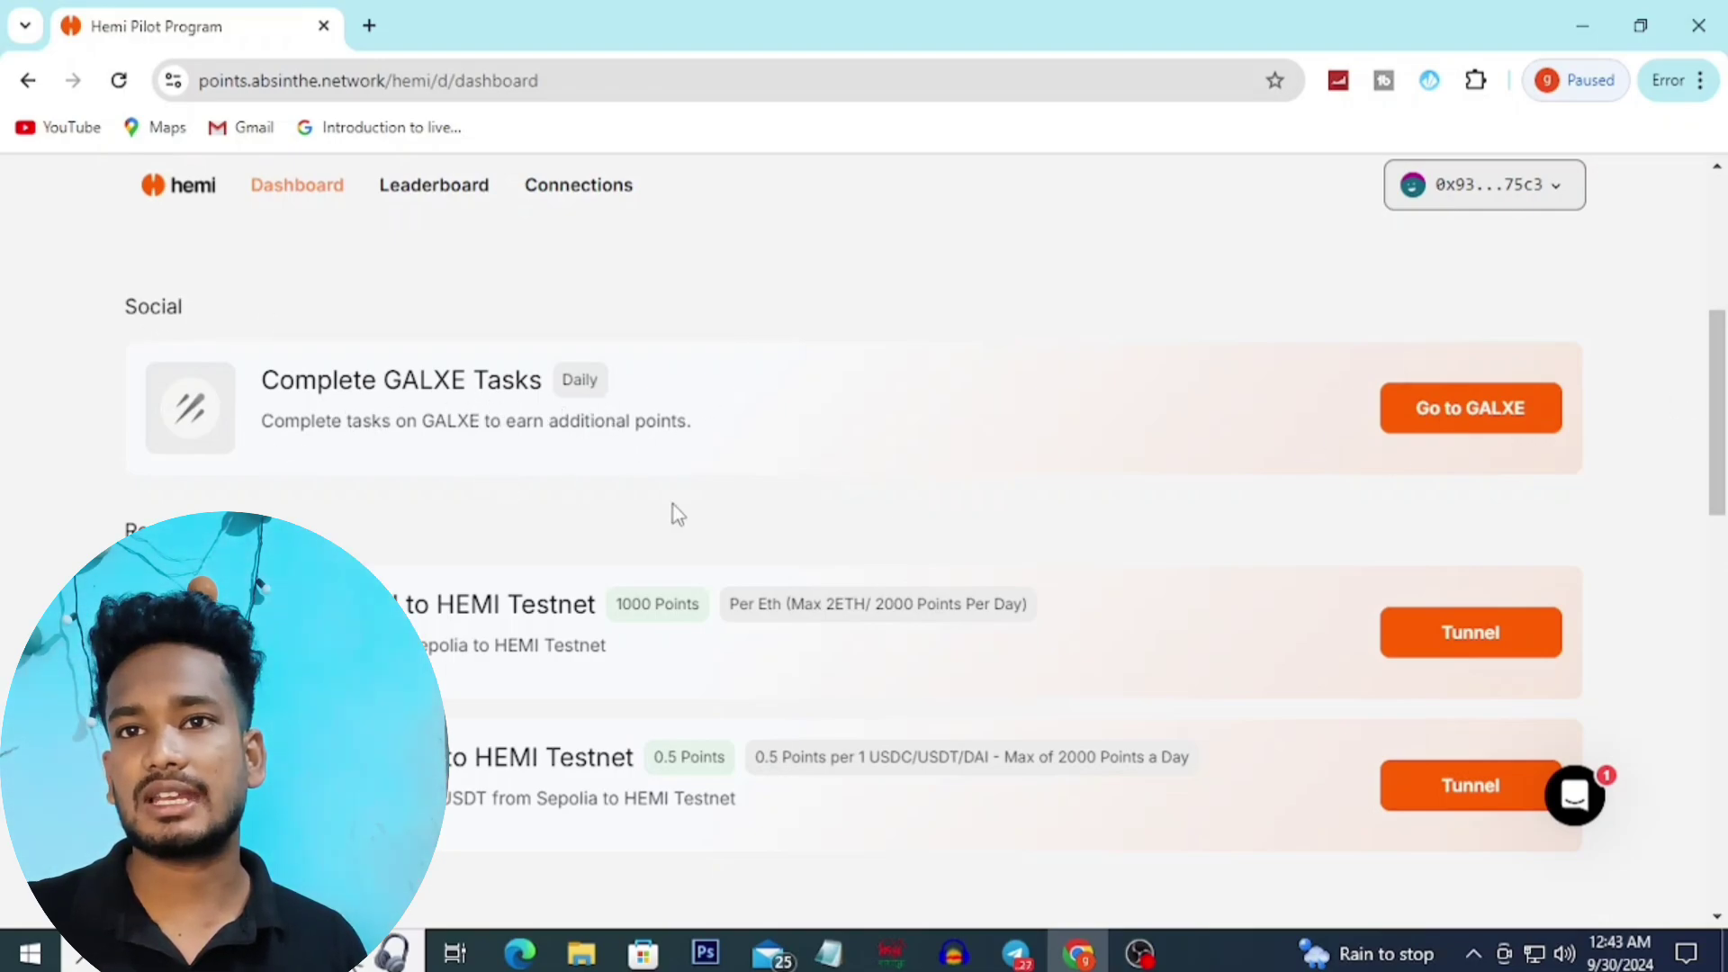
{"action": "scroll", "coordinate": [594, 517], "scroll_direction": "down", "scroll_amount": 1}
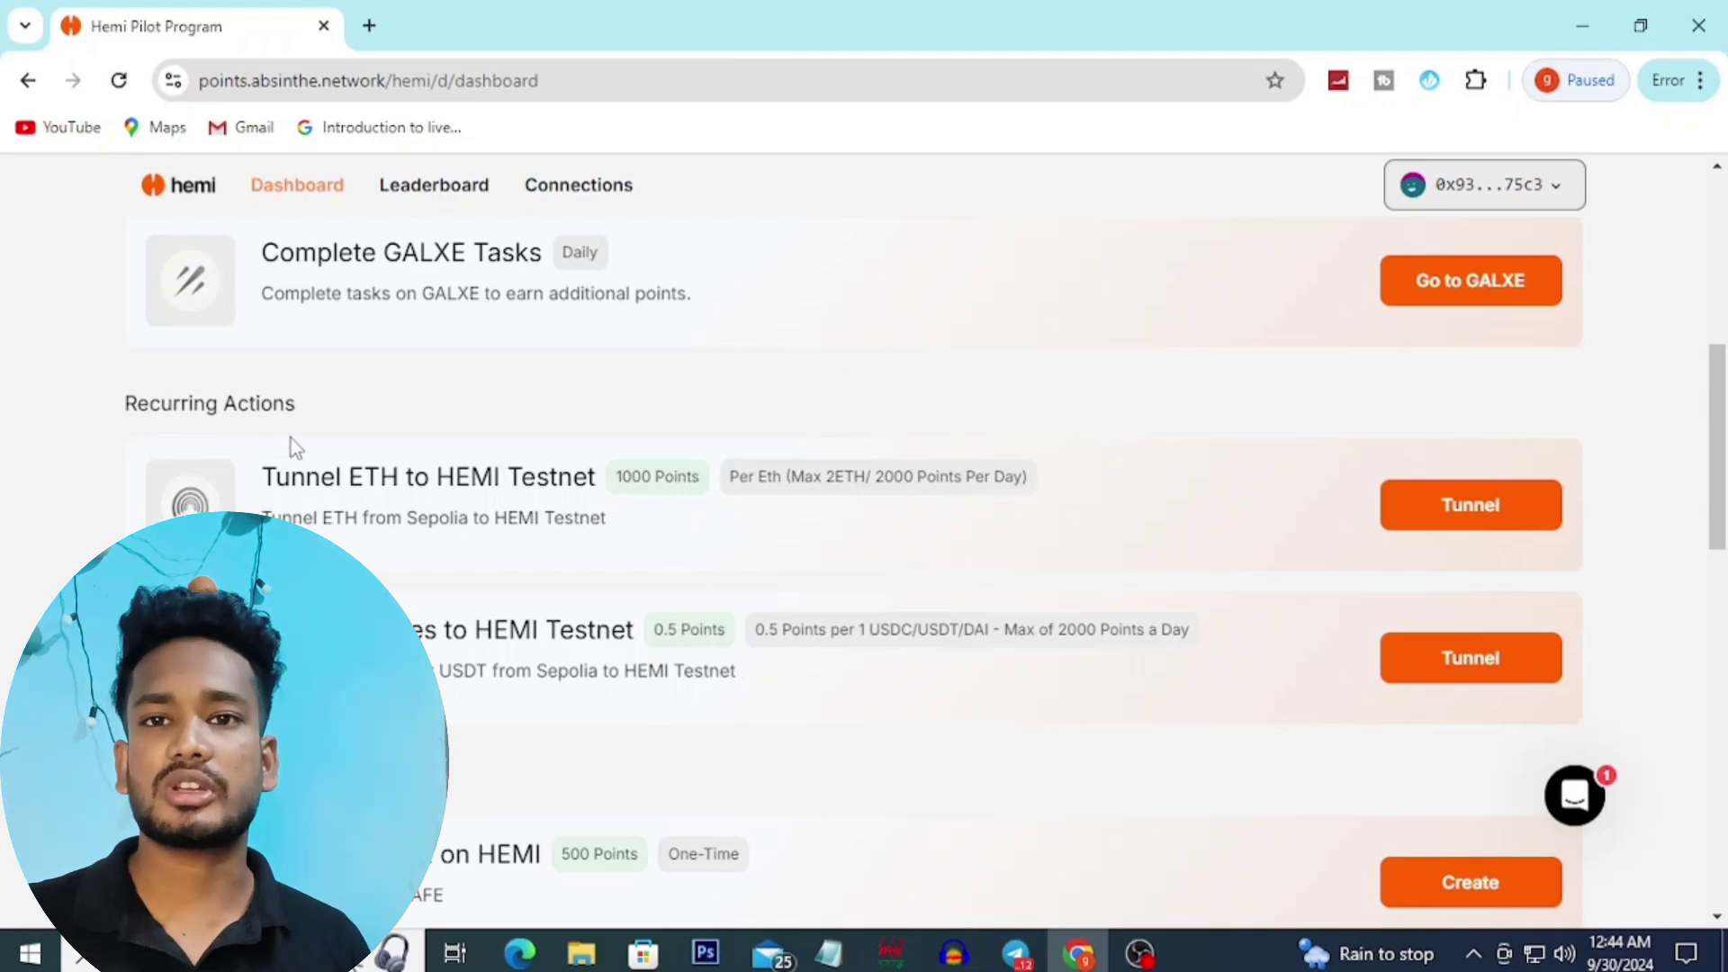
{"action": "scroll", "coordinate": [290, 439], "scroll_direction": "down", "scroll_amount": 1}
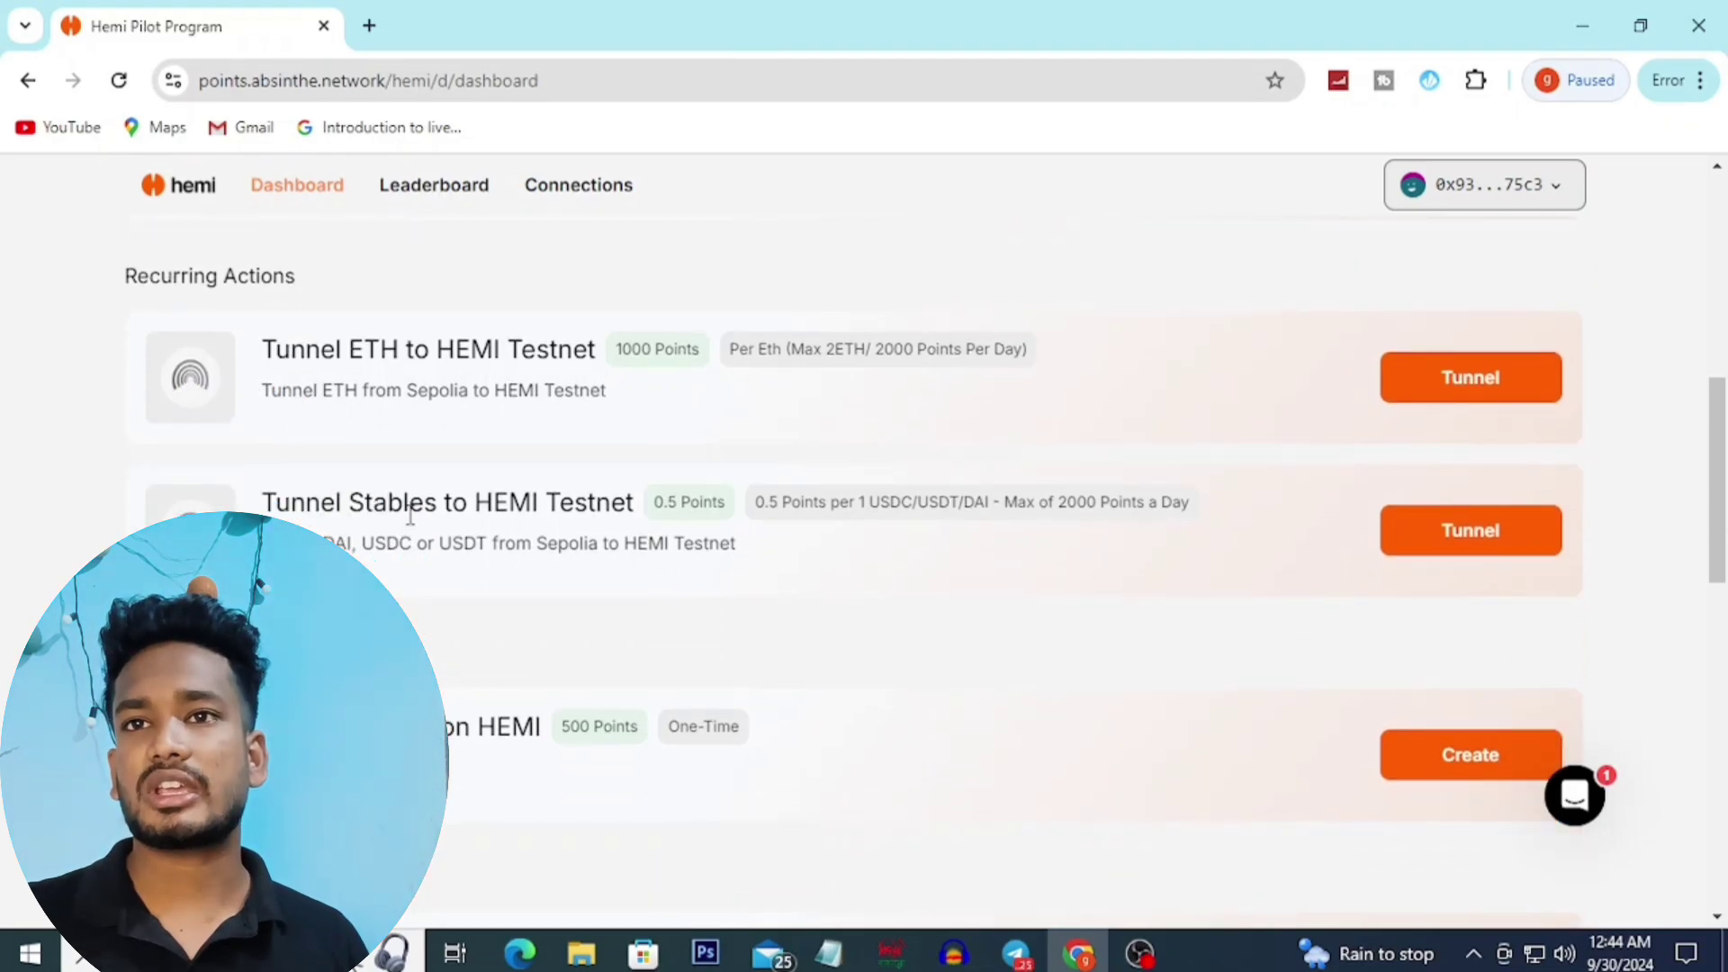
{"action": "scroll", "coordinate": [409, 515], "scroll_direction": "down", "scroll_amount": 4}
{"action": "scroll", "coordinate": [417, 525], "scroll_direction": "up", "scroll_amount": 5}
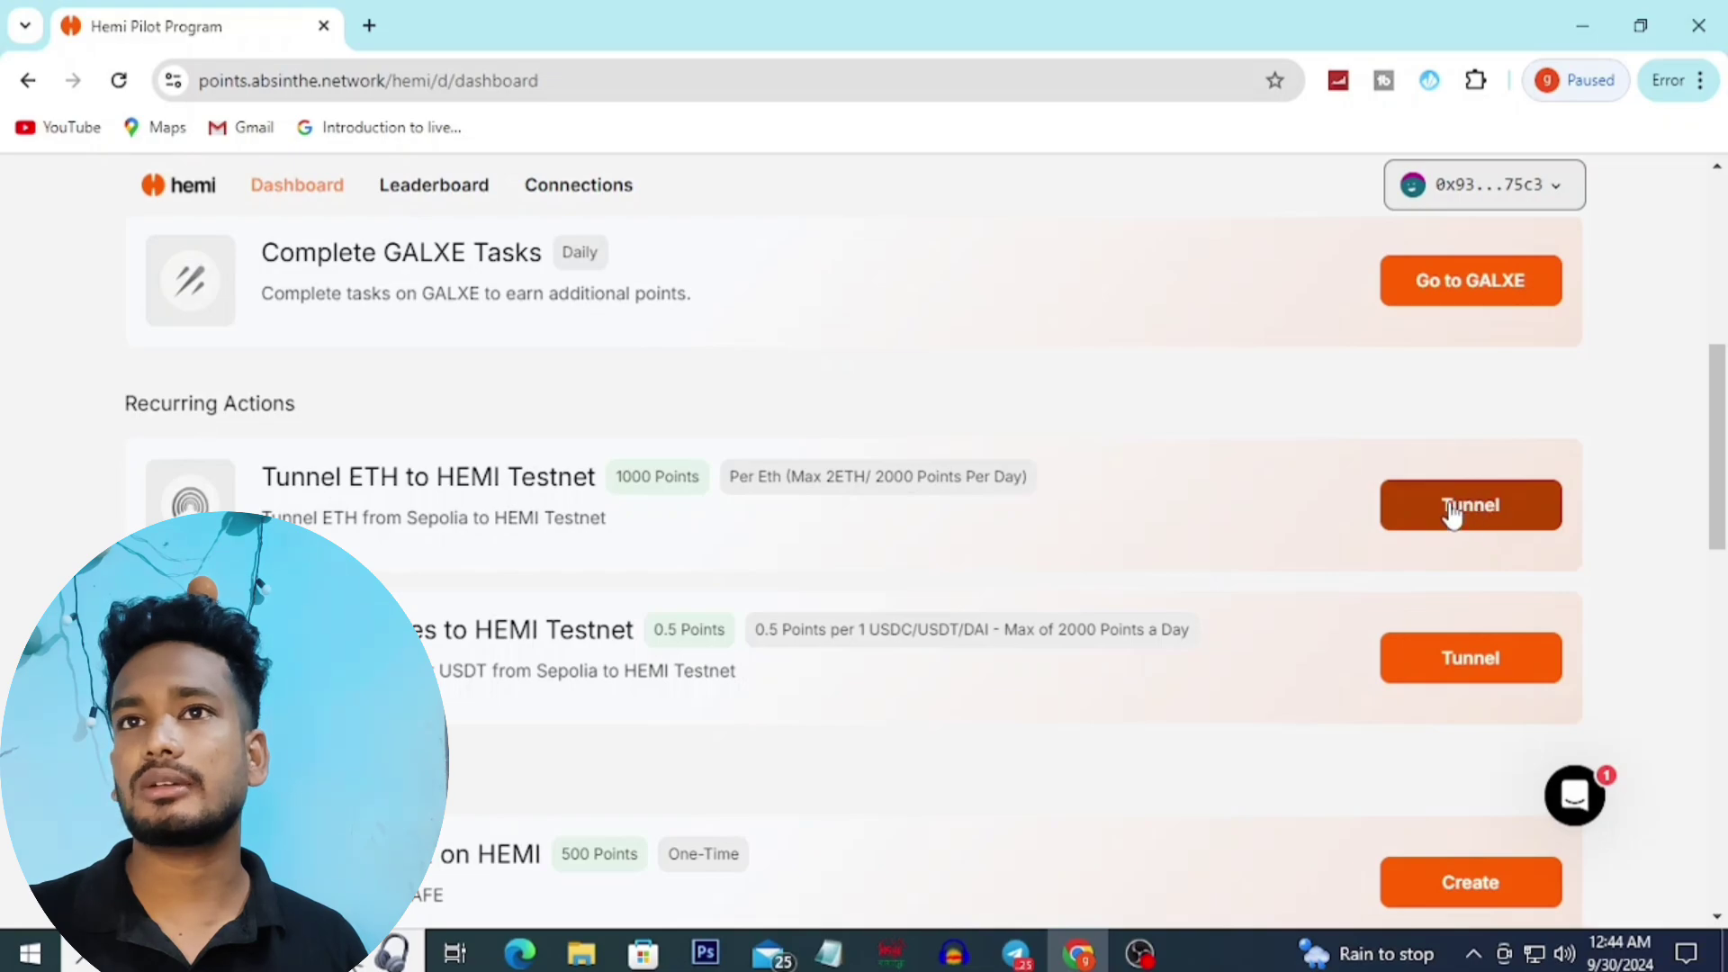
Step: Open the tunnel page for the Tunnel ETH to HEMI Testnet task and connect MetaMask Account 1 to it
{"action": "left_click", "coordinate": [1479, 513]}
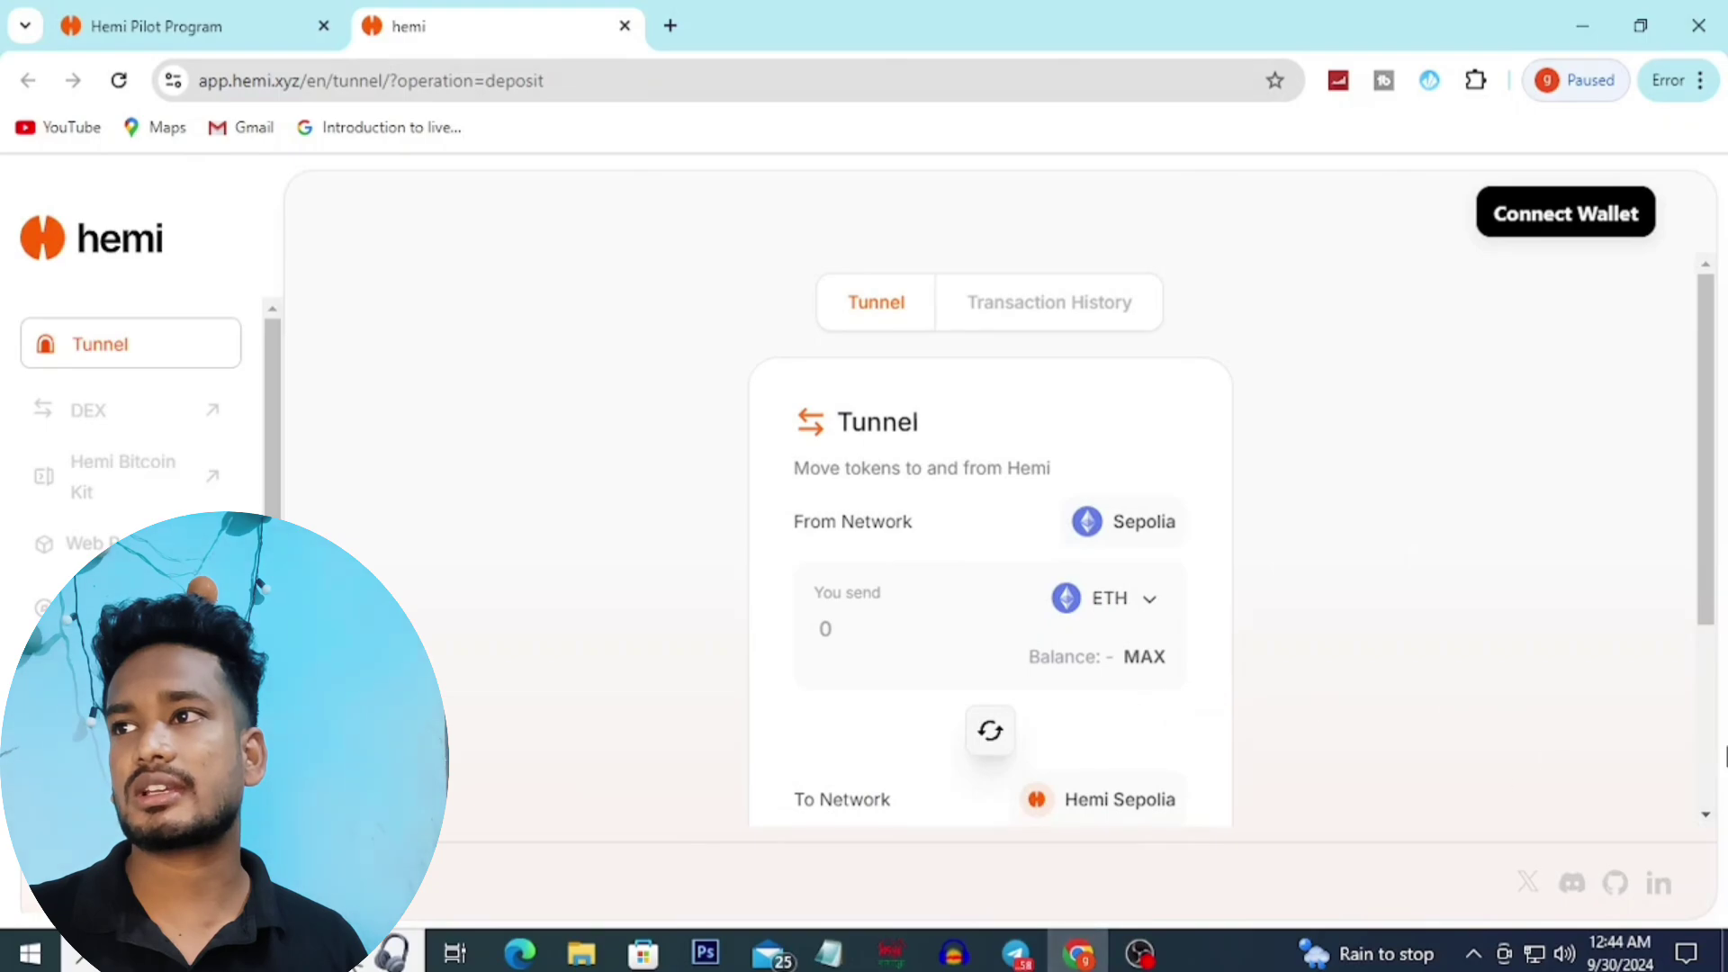
{"action": "left_click", "coordinate": [1578, 238]}
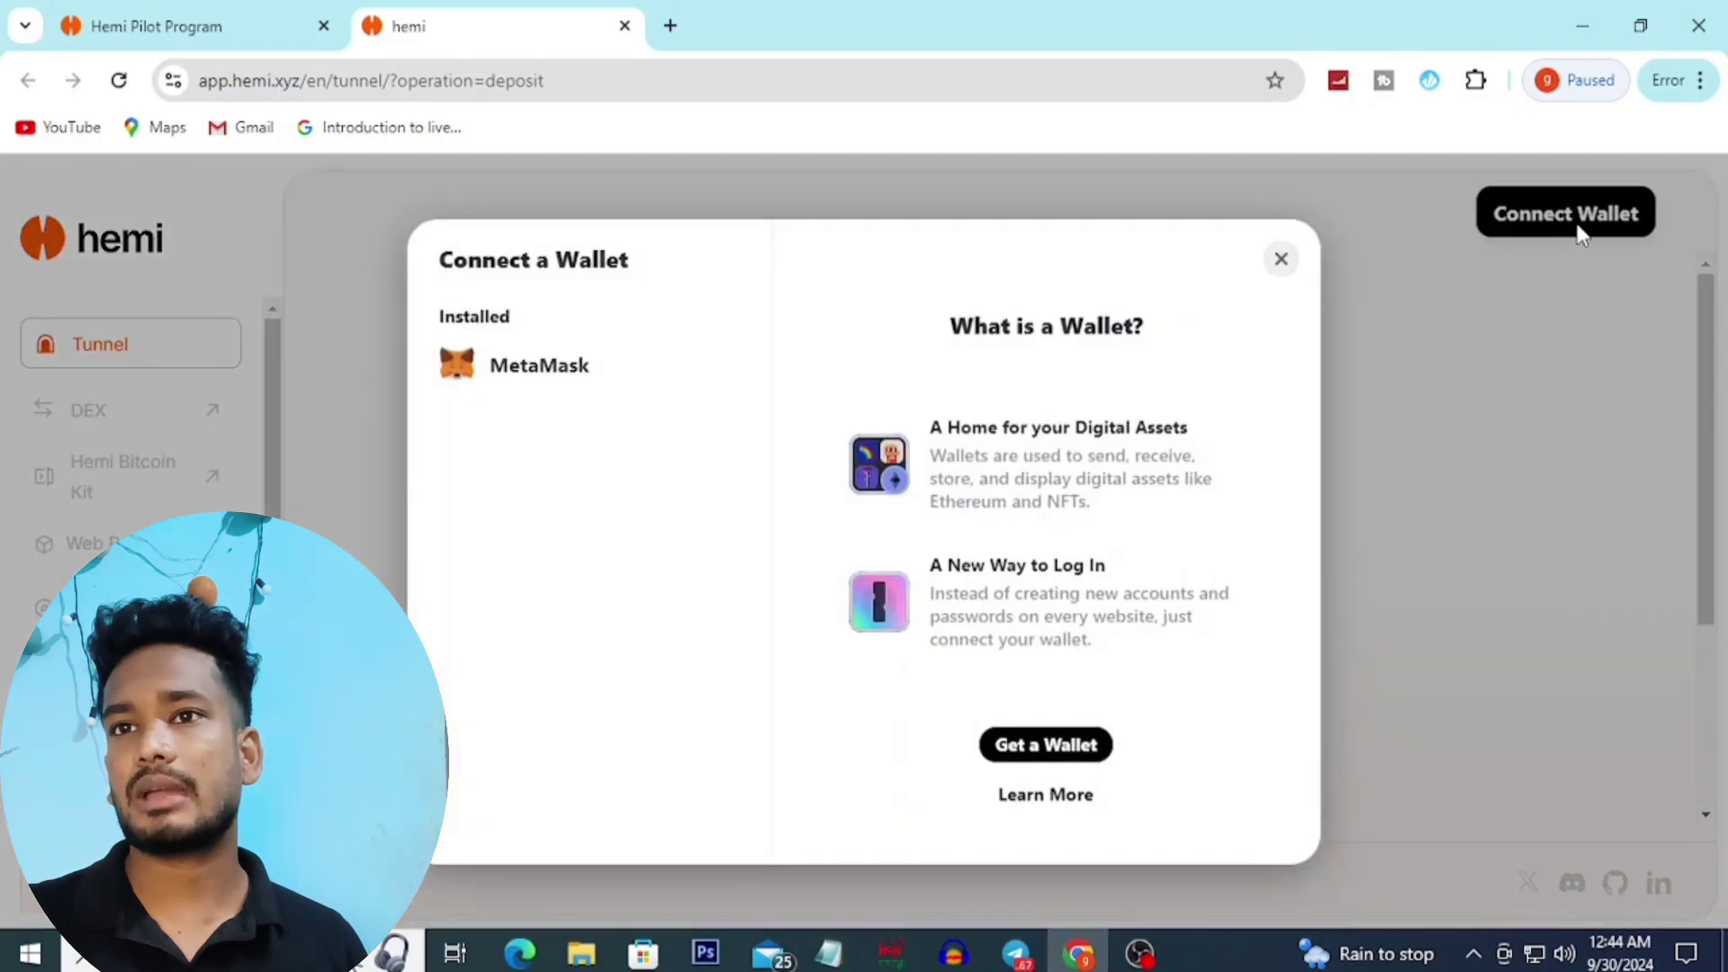
{"action": "left_click", "coordinate": [534, 394]}
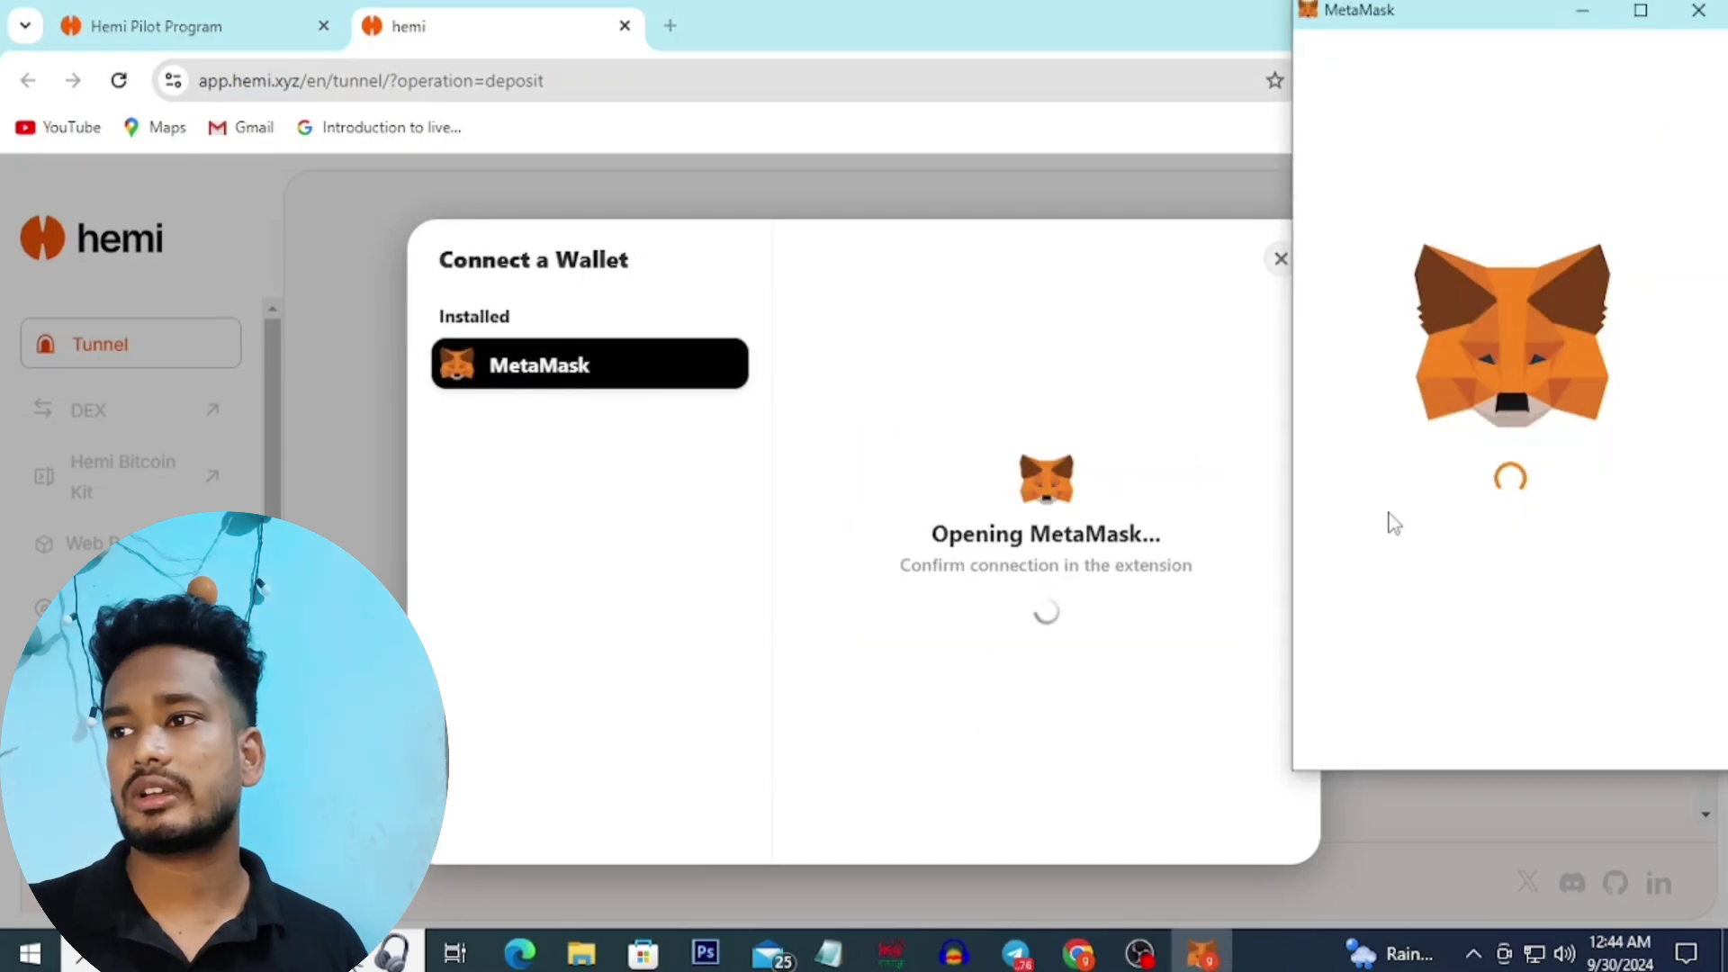
{"action": "left_click", "coordinate": [1628, 723]}
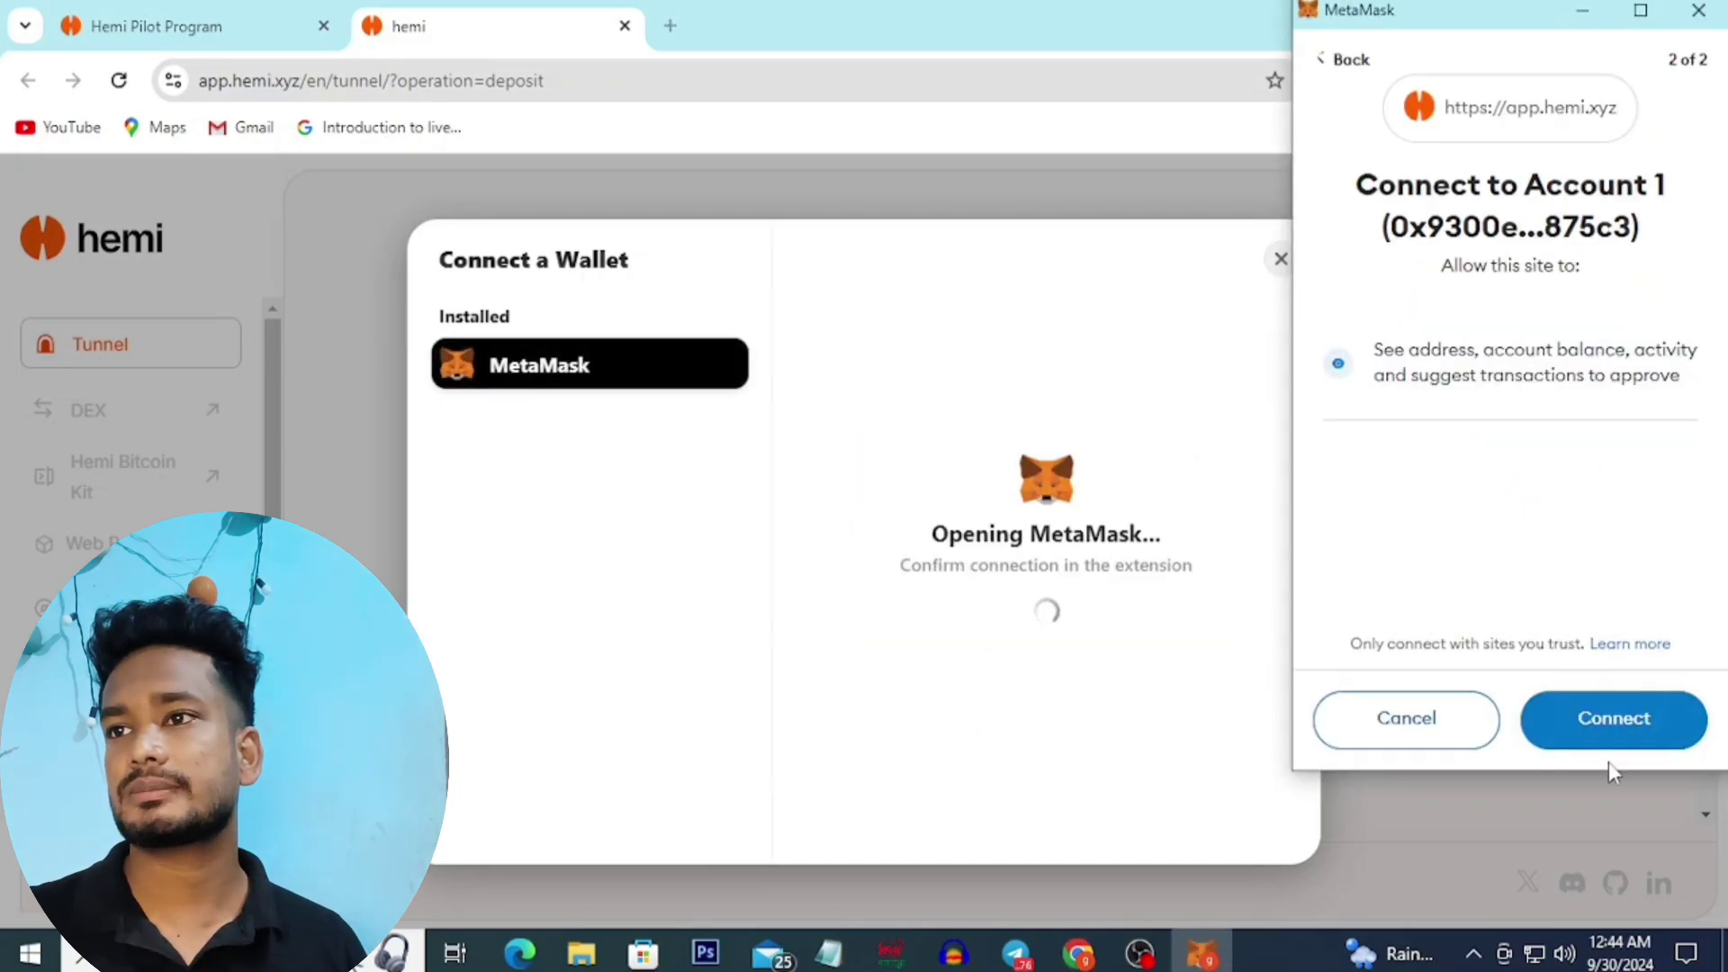
{"action": "left_click", "coordinate": [1604, 719]}
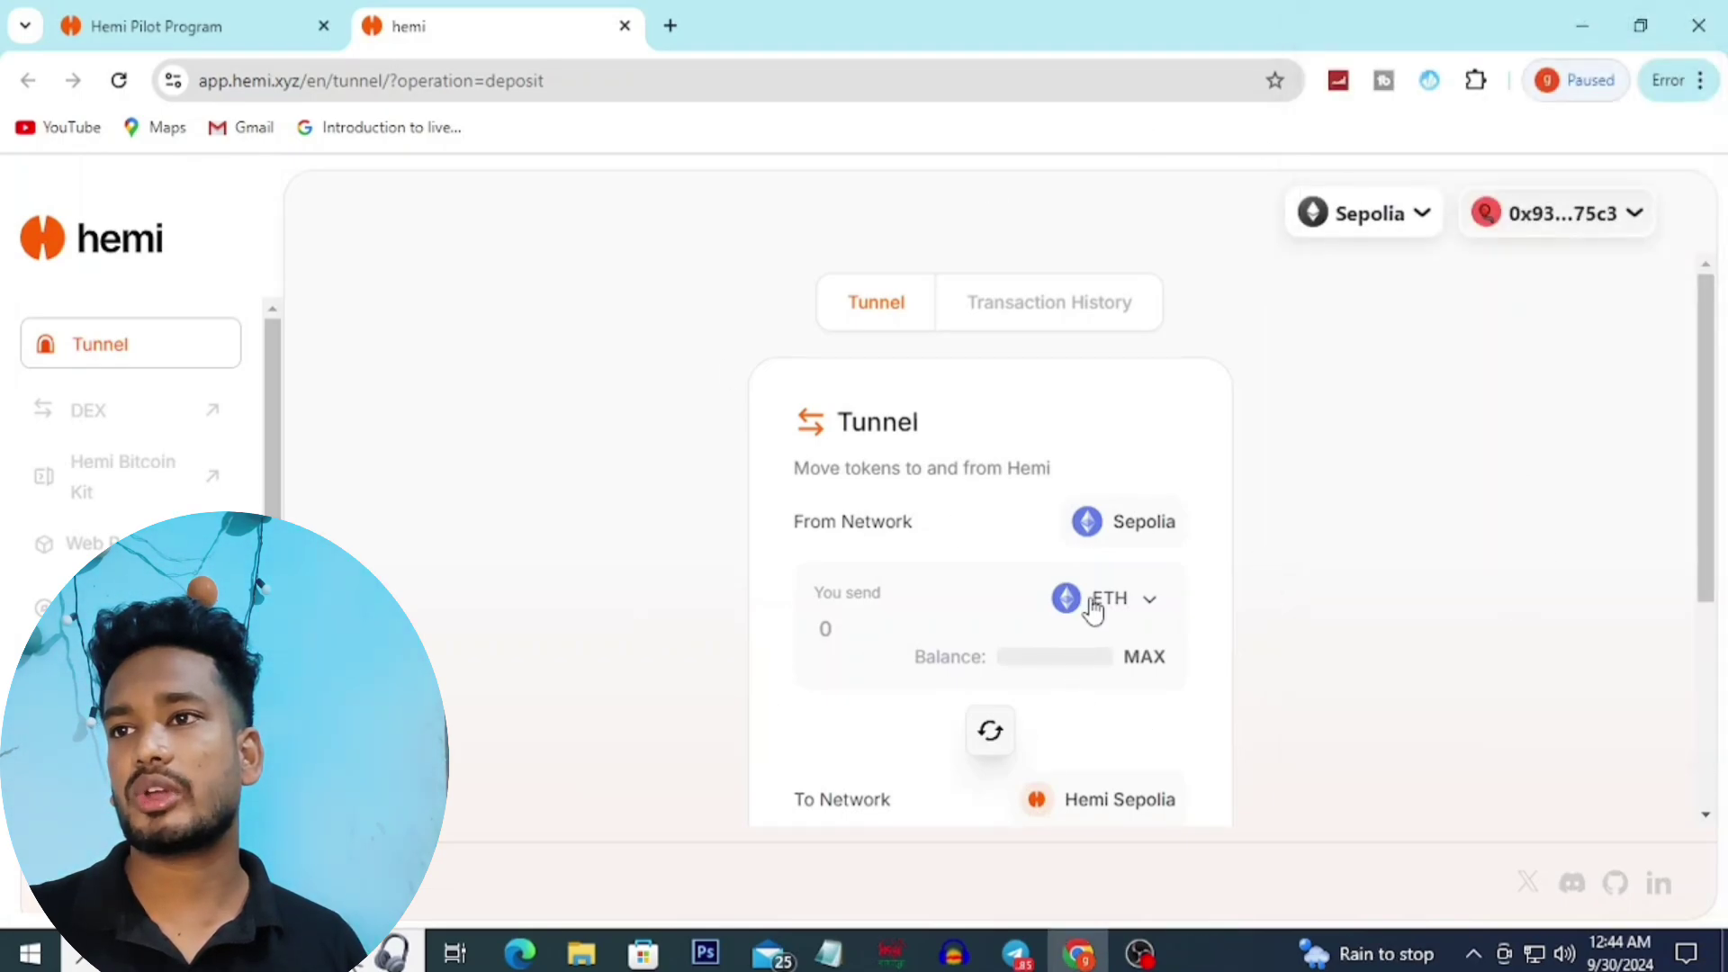
{"action": "scroll", "coordinate": [1092, 607], "scroll_direction": "down", "scroll_amount": 4}
{"action": "scroll", "coordinate": [990, 623], "scroll_direction": "up", "scroll_amount": 3}
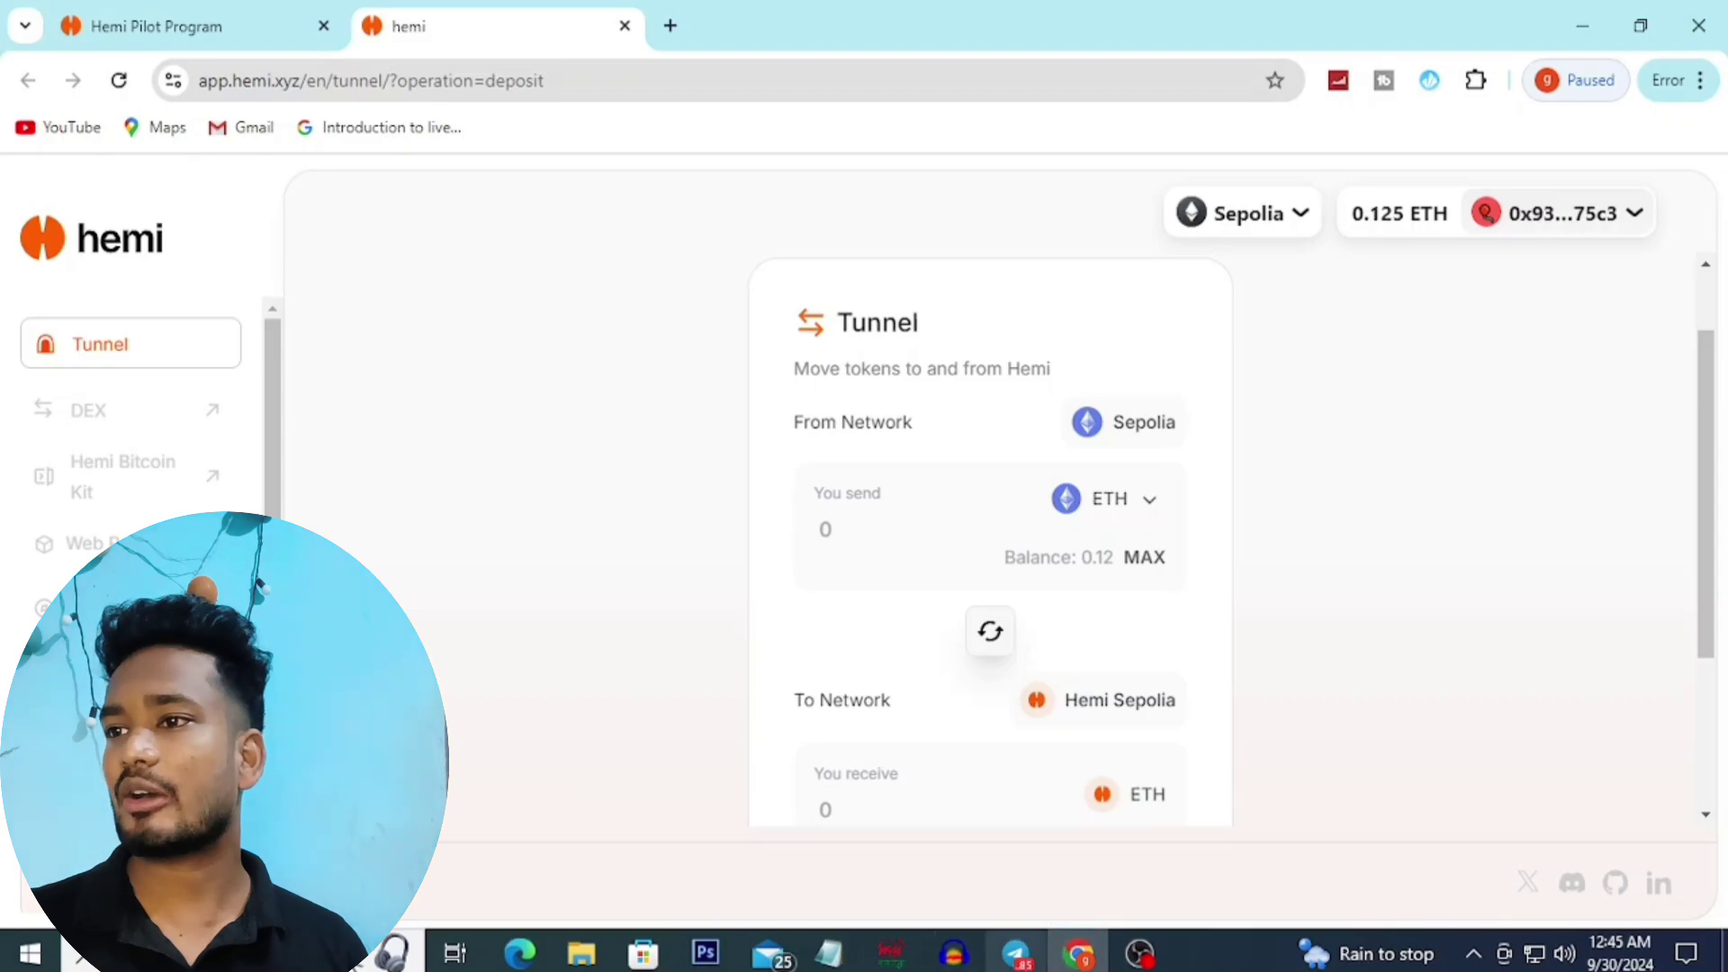
Step: Switch to Telegram, open the Faucet Trade Bot chat, and go back to its list of faucet networks
{"action": "left_click", "coordinate": [999, 965]}
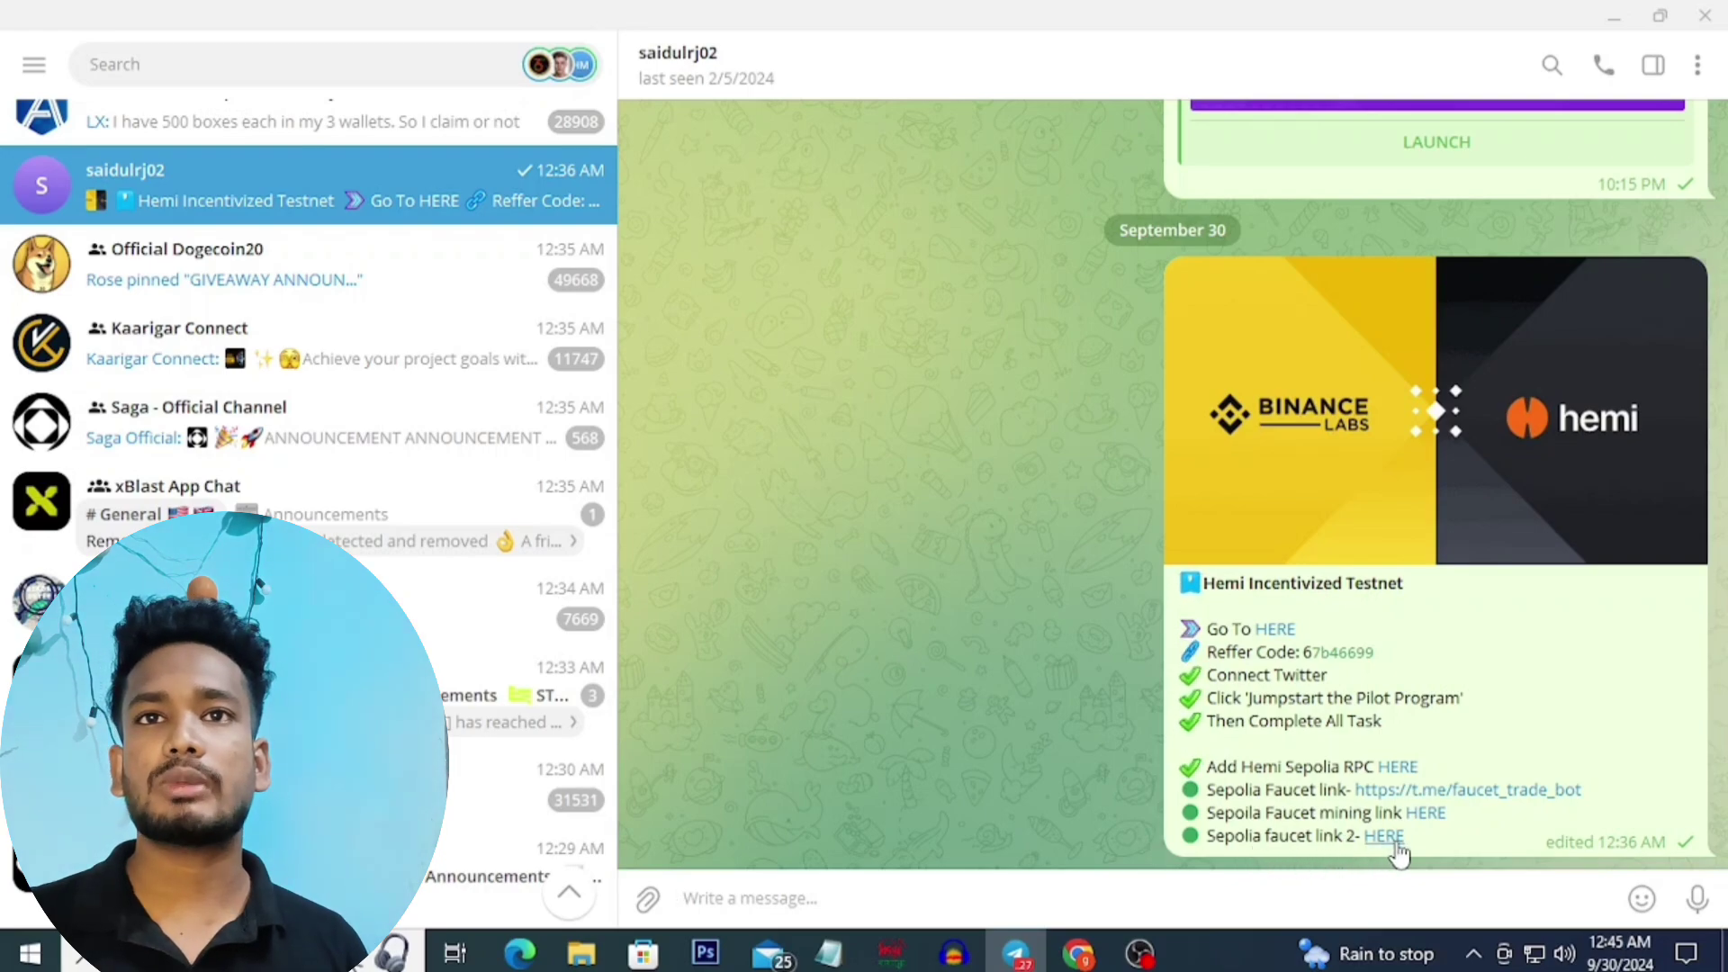
{"action": "left_click", "coordinate": [208, 66]}
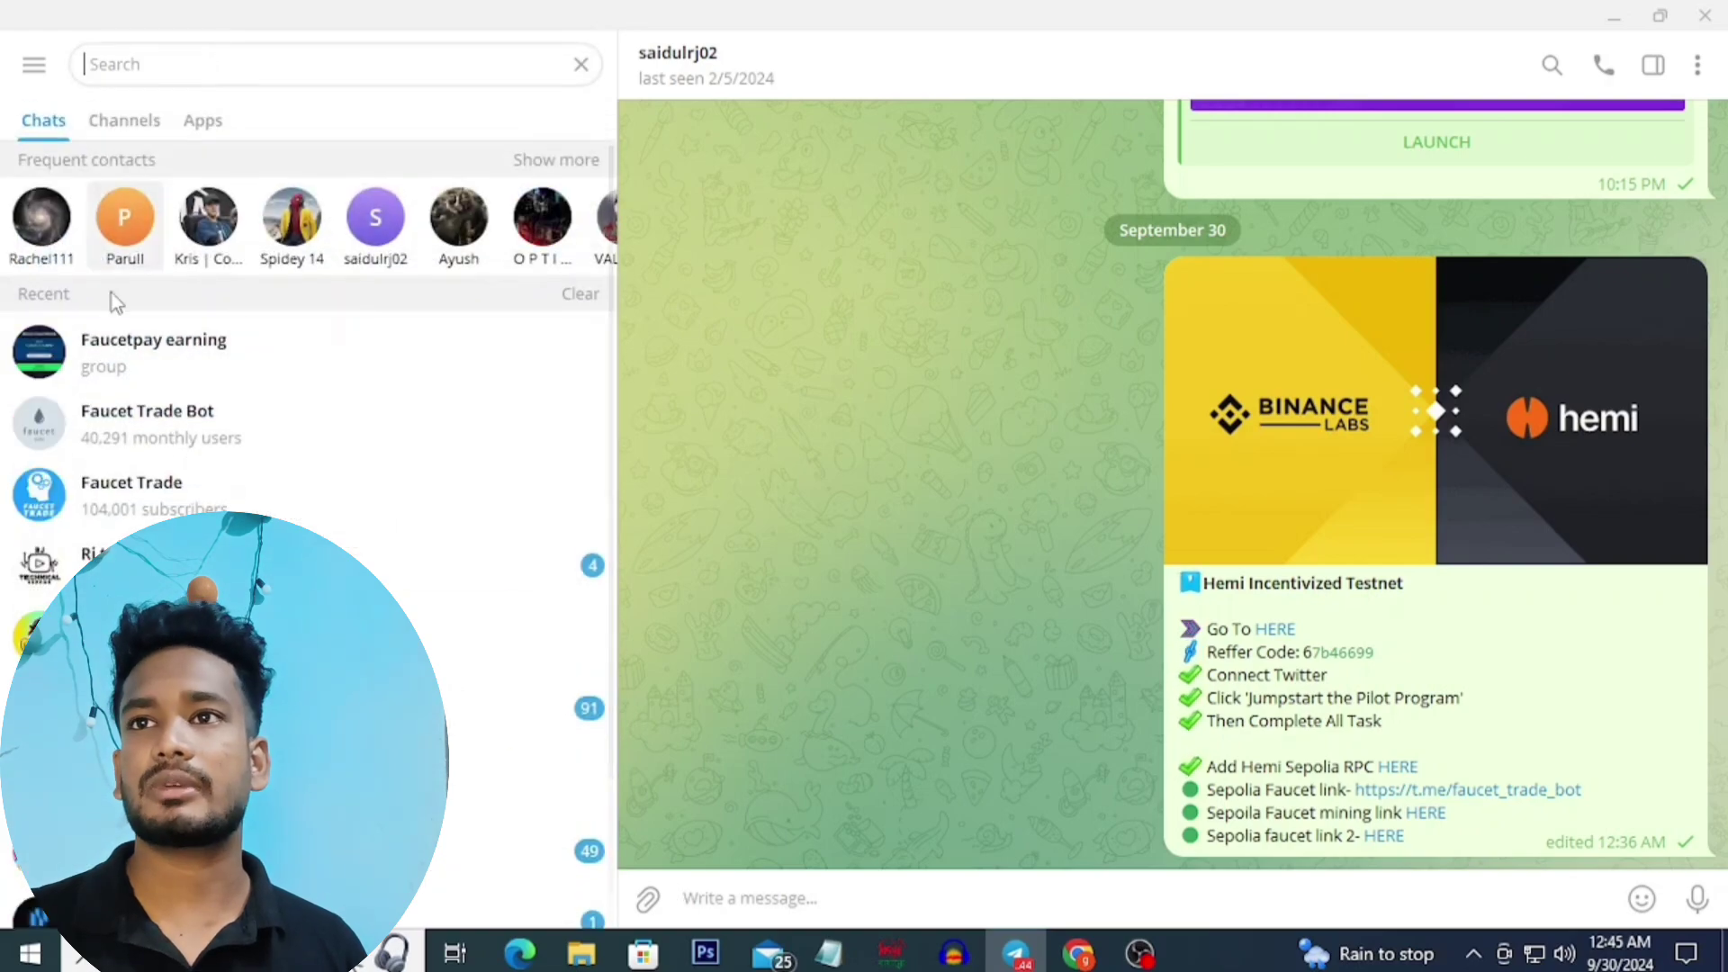
{"action": "left_click", "coordinate": [149, 445]}
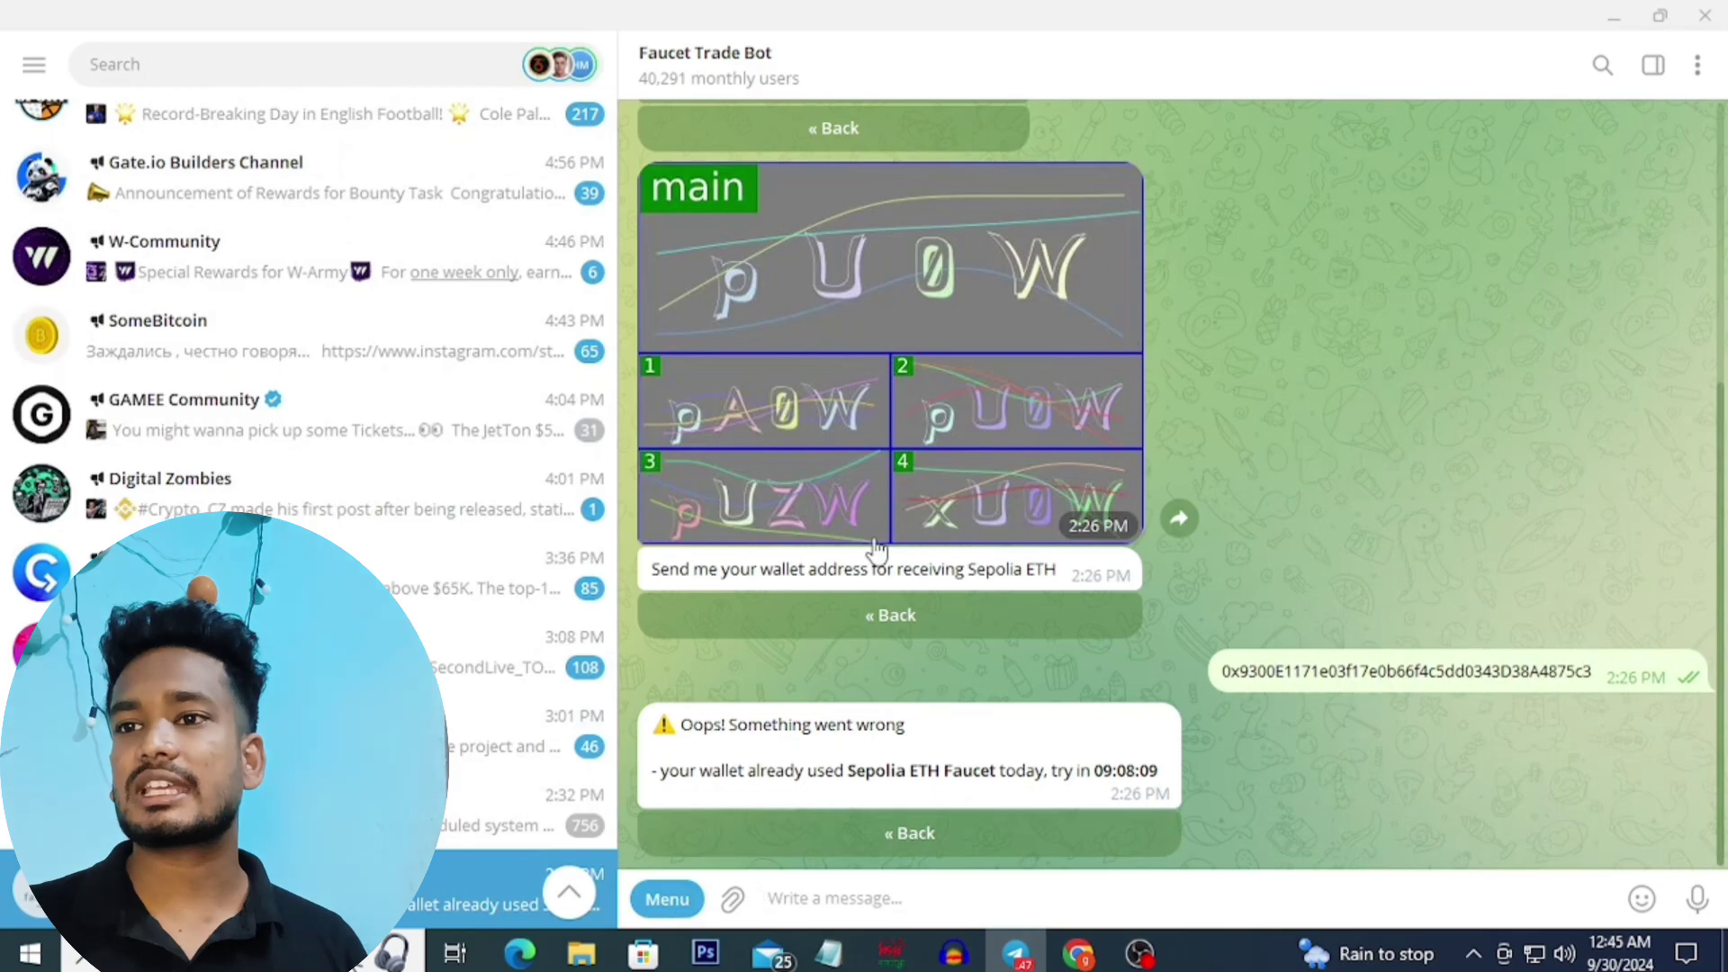
{"action": "scroll", "coordinate": [927, 544], "scroll_direction": "up", "scroll_amount": 4}
{"action": "scroll", "coordinate": [925, 551], "scroll_direction": "down", "scroll_amount": 5}
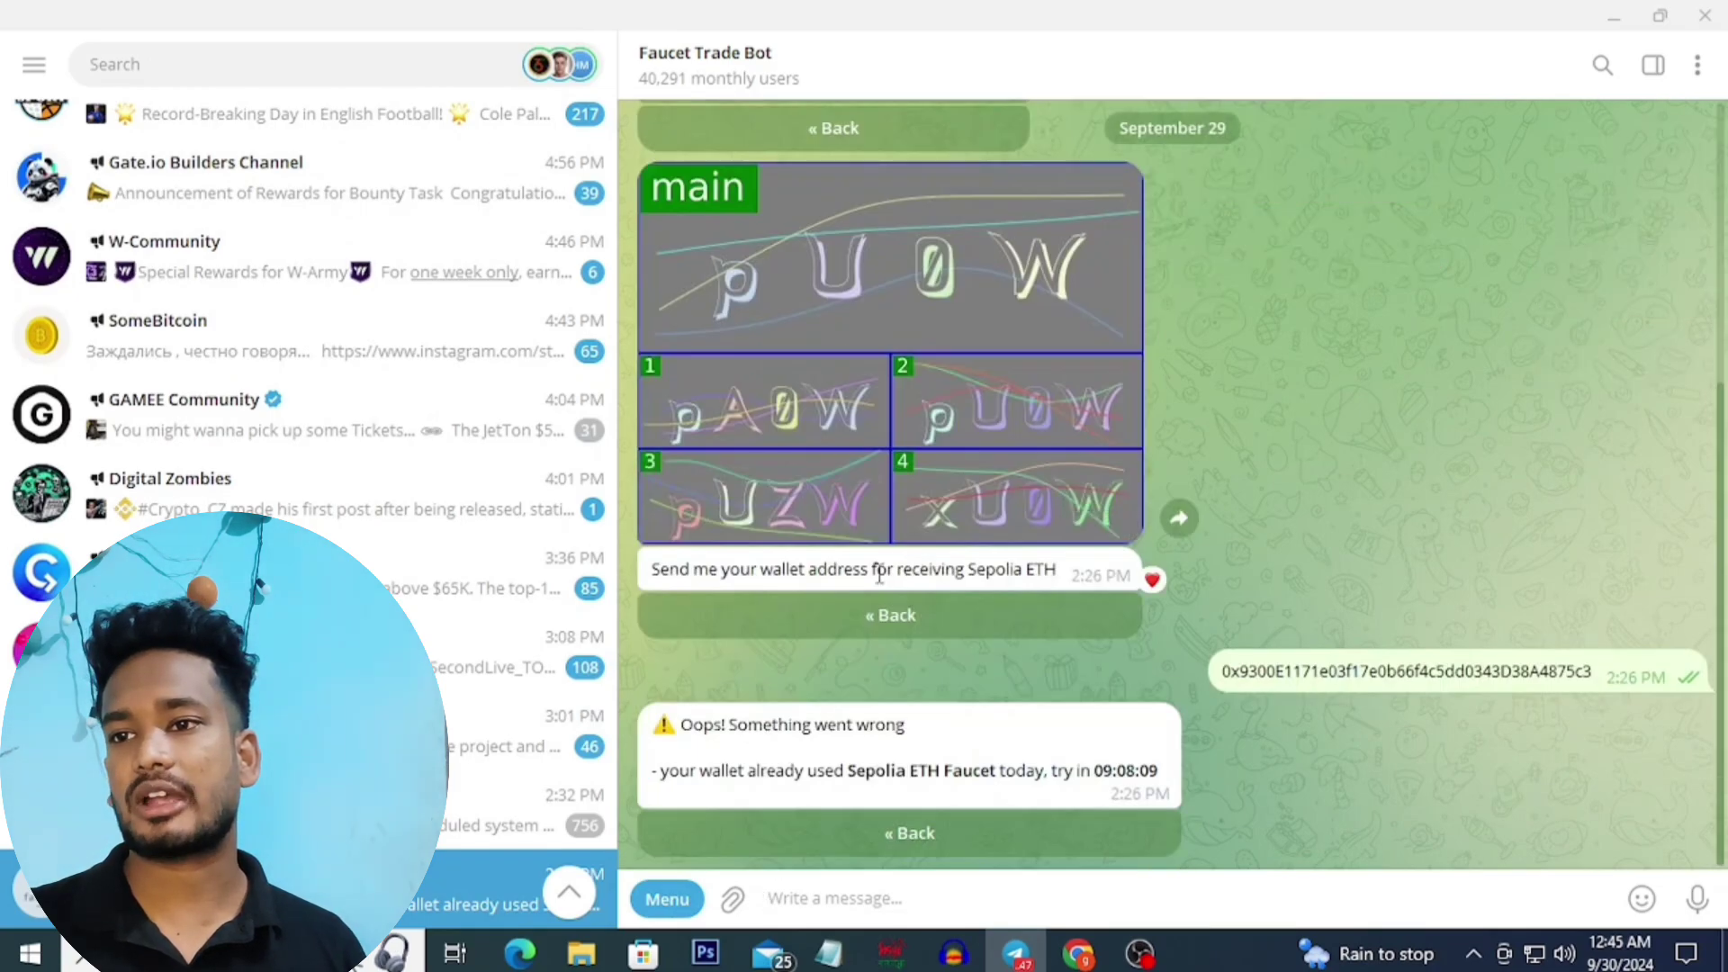
{"action": "left_click", "coordinate": [922, 837]}
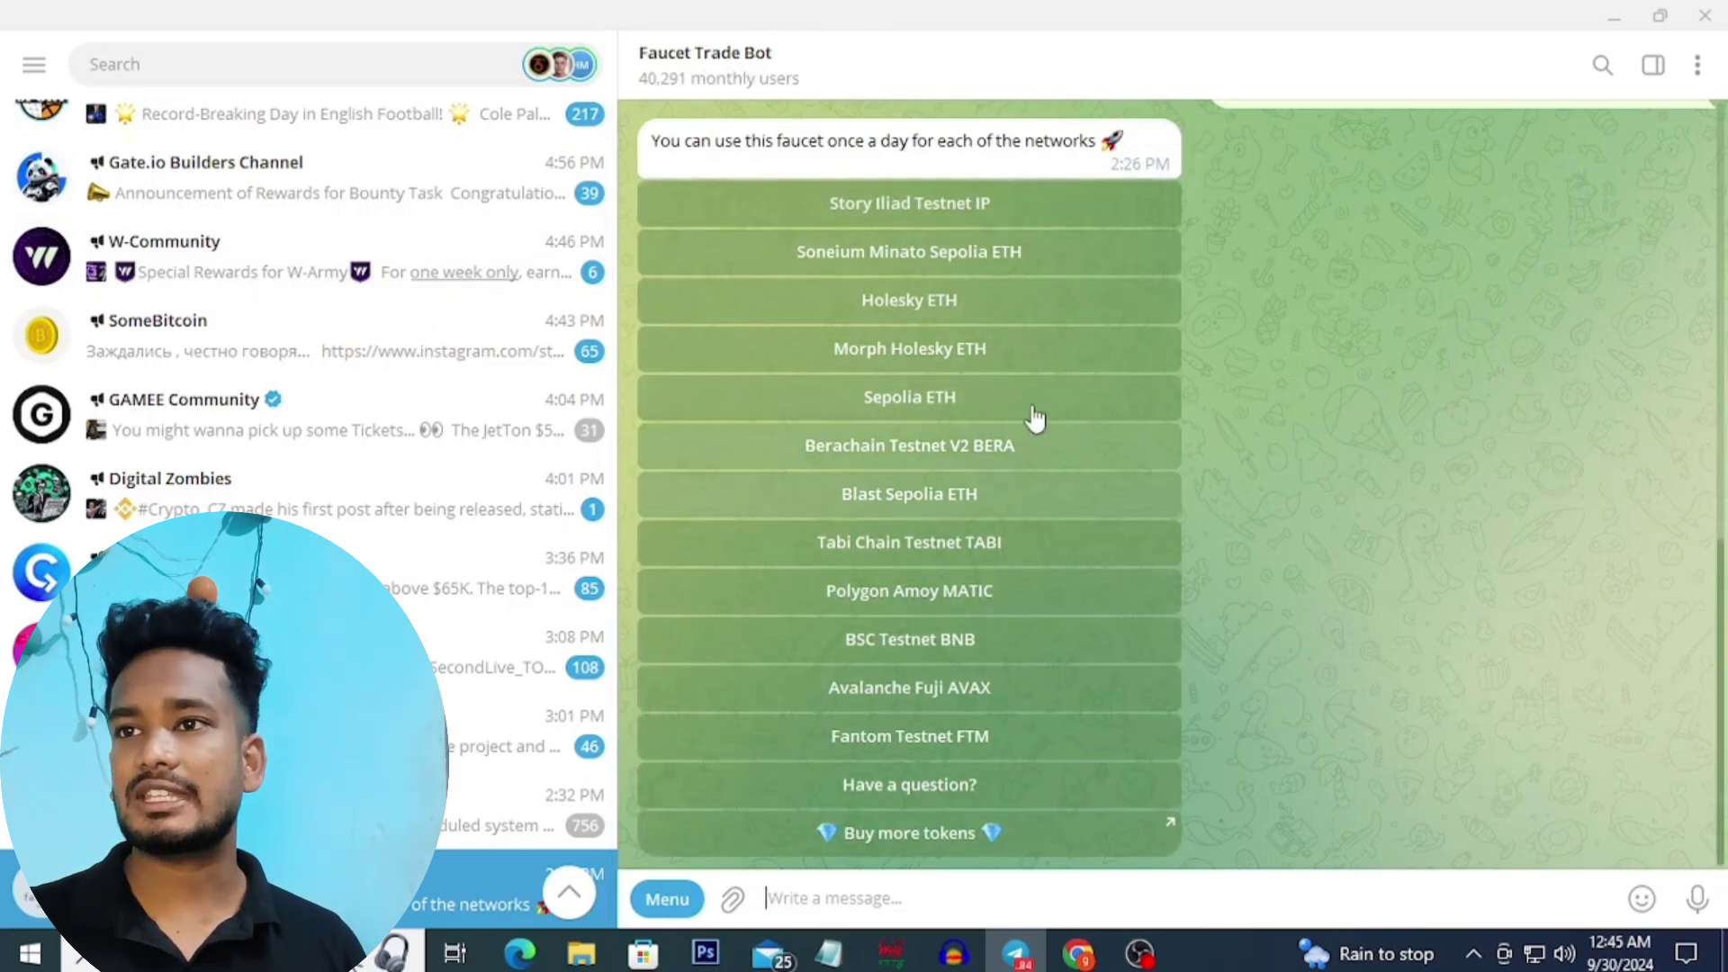
Step: Request Sepolia ETH from the faucet bot and answer its captcha with matching image 2
{"action": "left_click", "coordinate": [908, 407]}
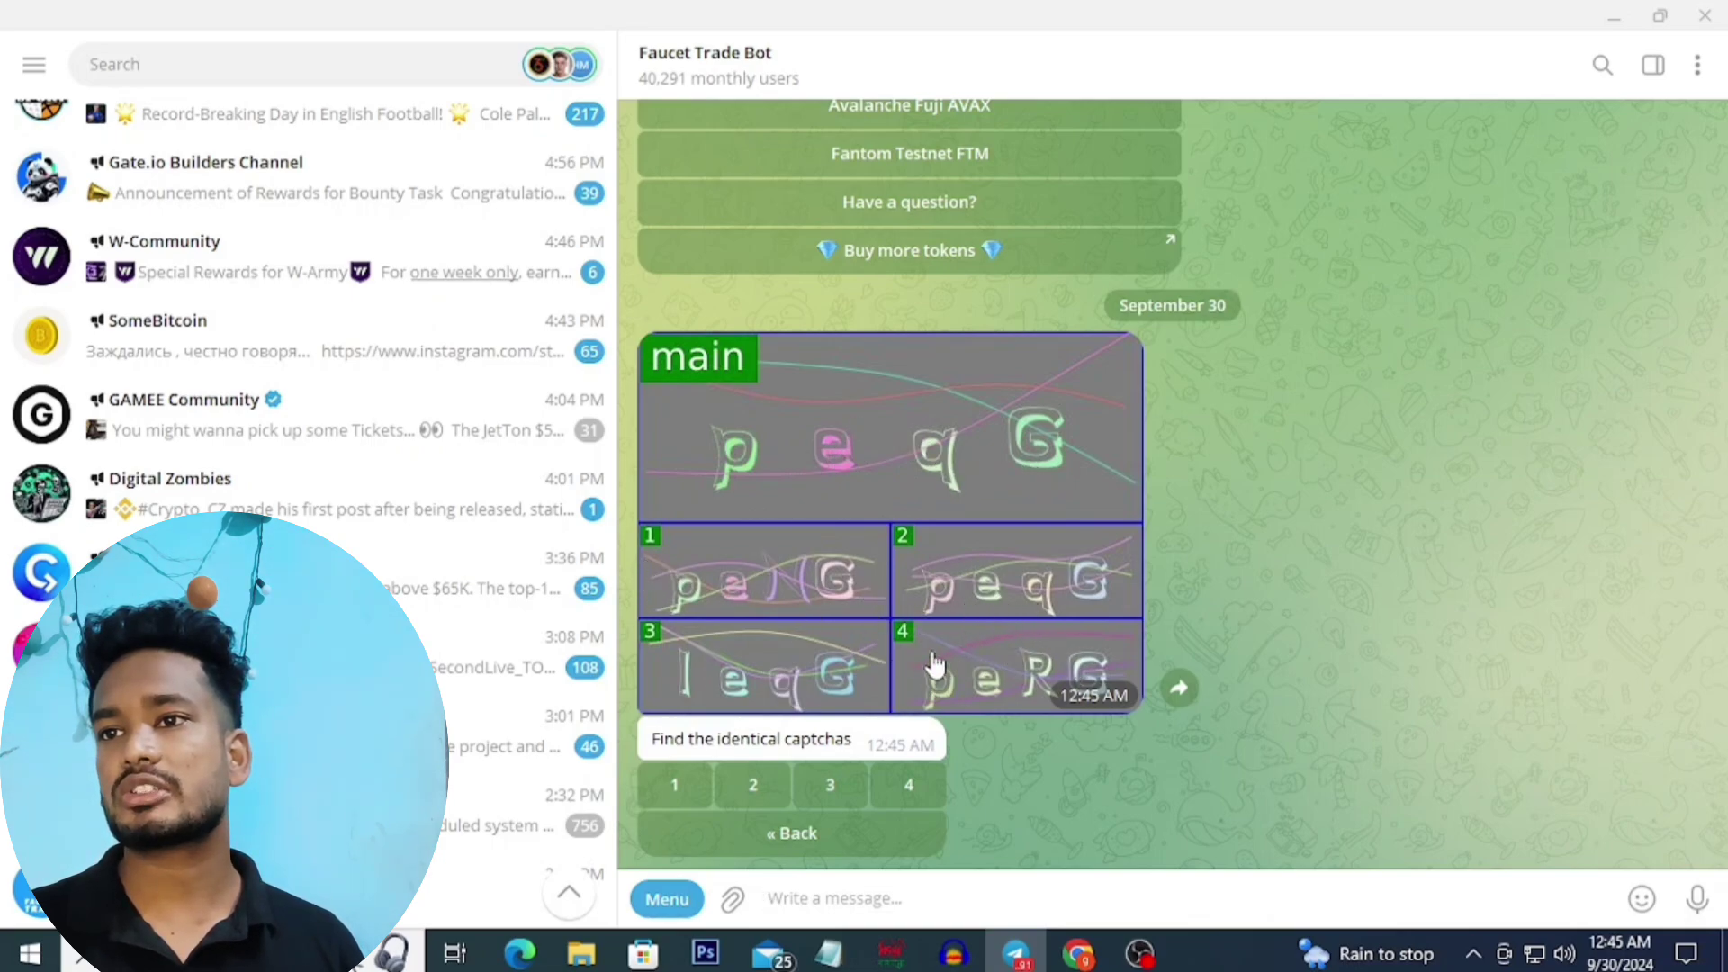
{"action": "left_click", "coordinate": [756, 796]}
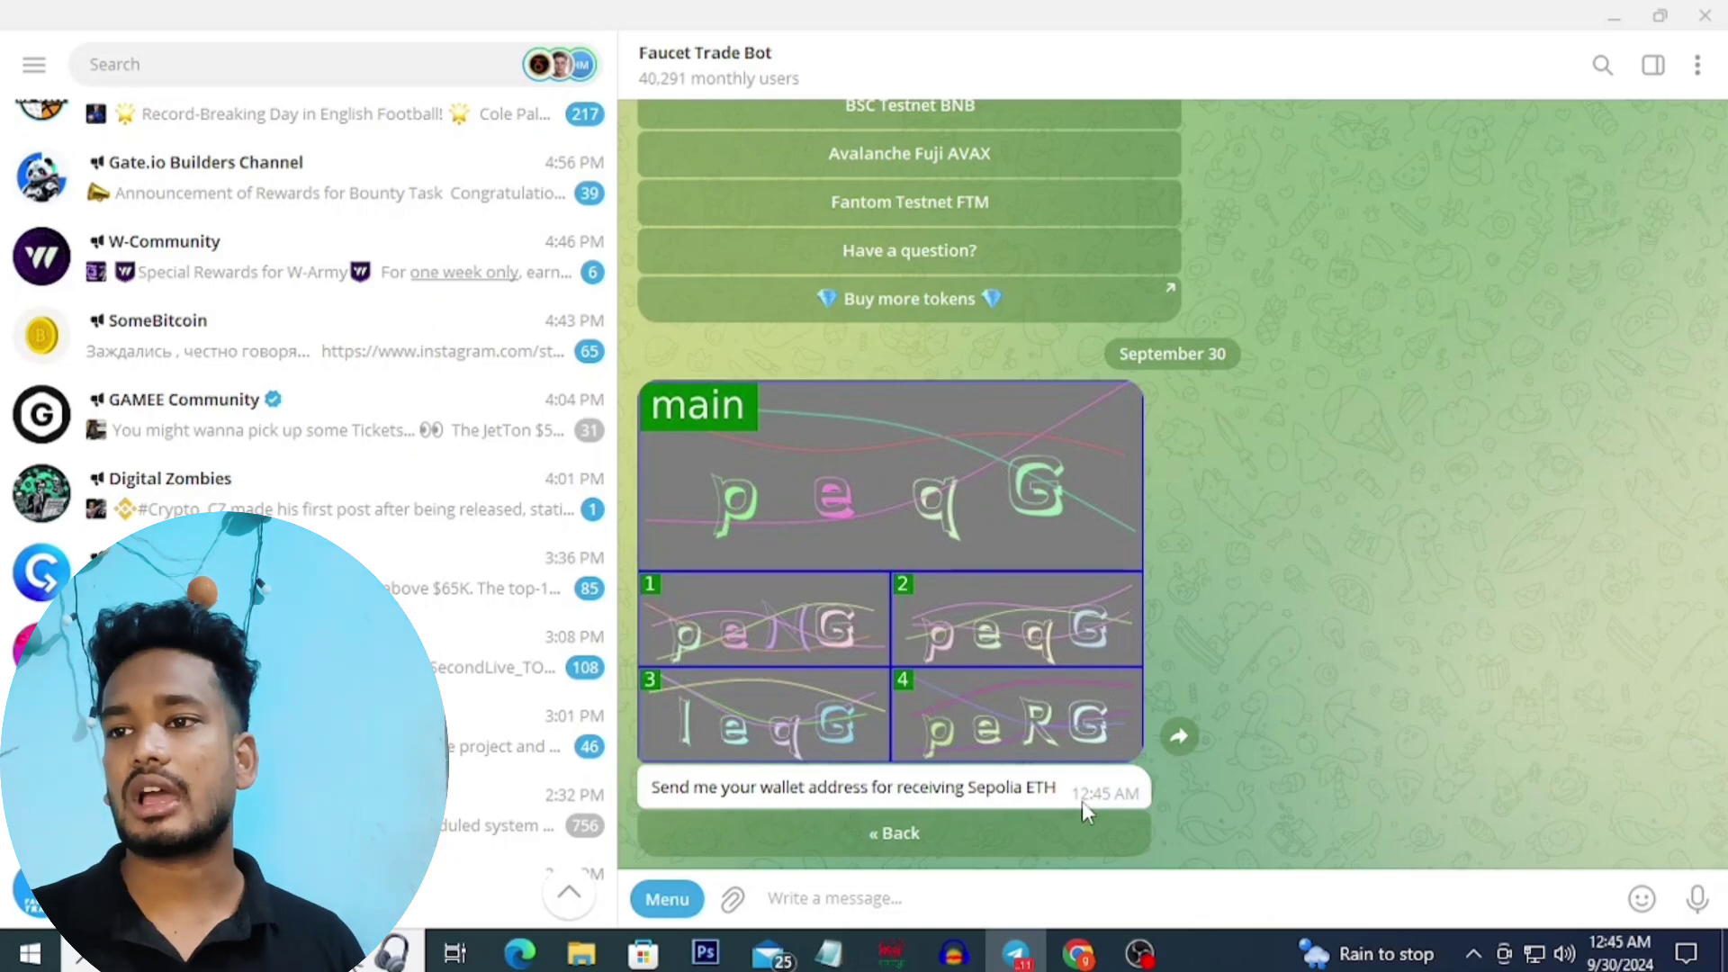
Step: Switch to Chrome, open MetaMask in a new tab, and copy the Account 1 wallet address
{"action": "key", "text": "alt+Tab"}
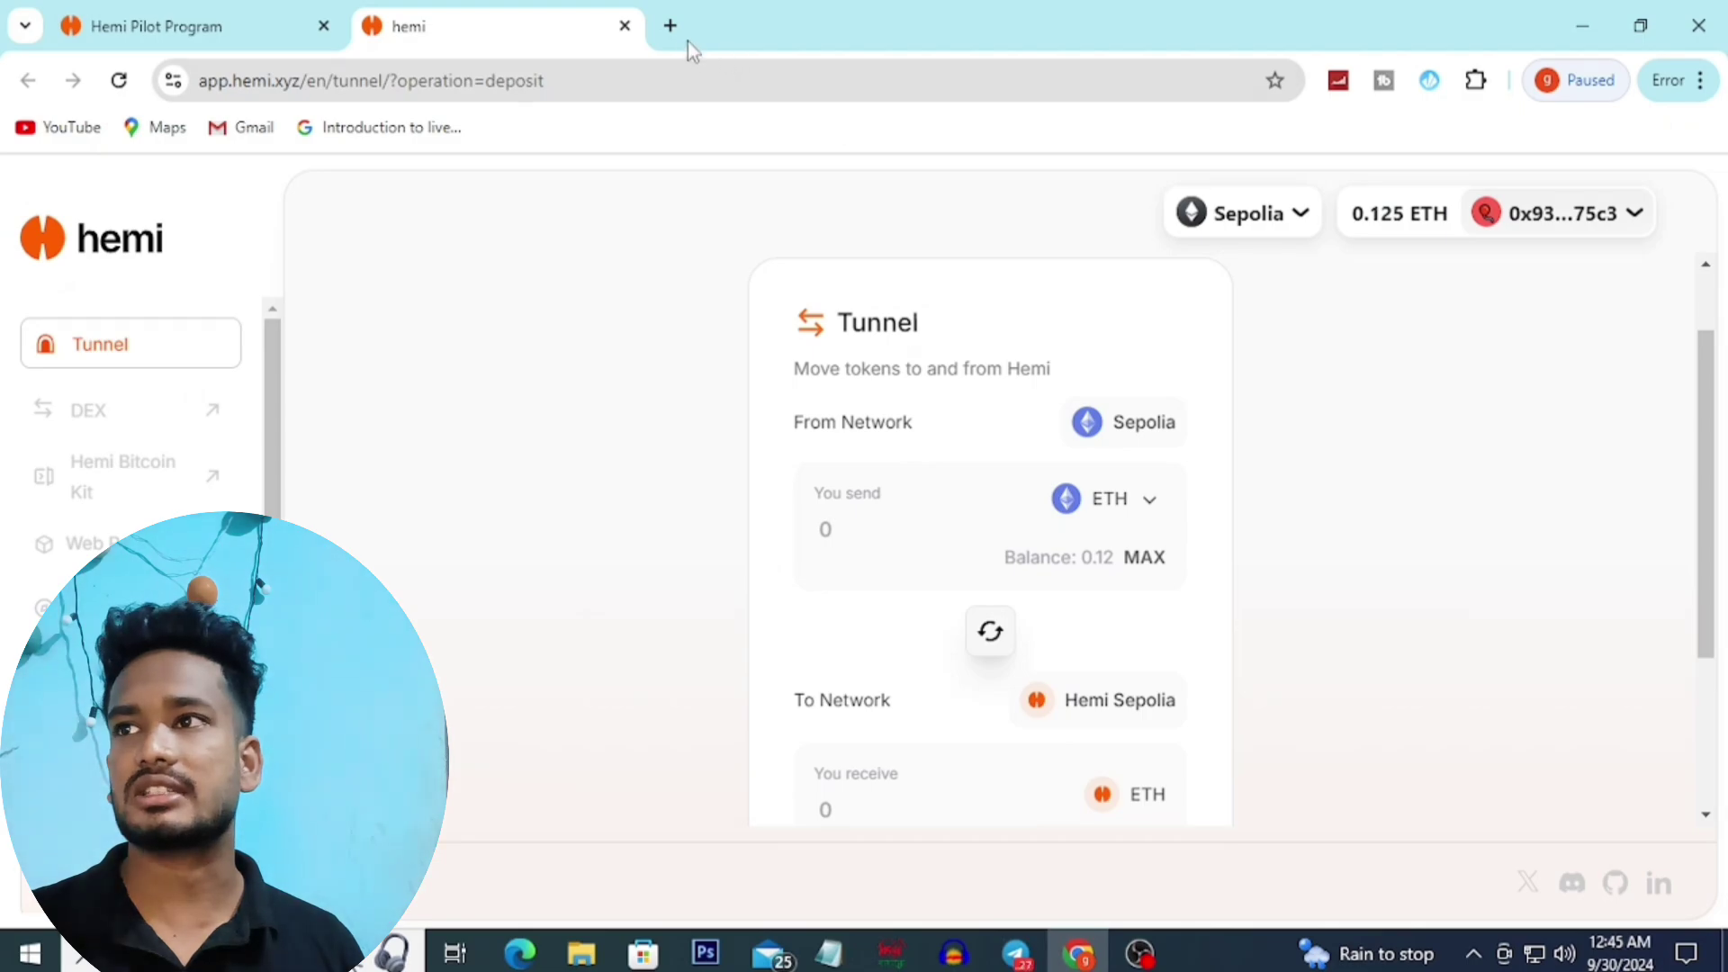
{"action": "left_click", "coordinate": [671, 25]}
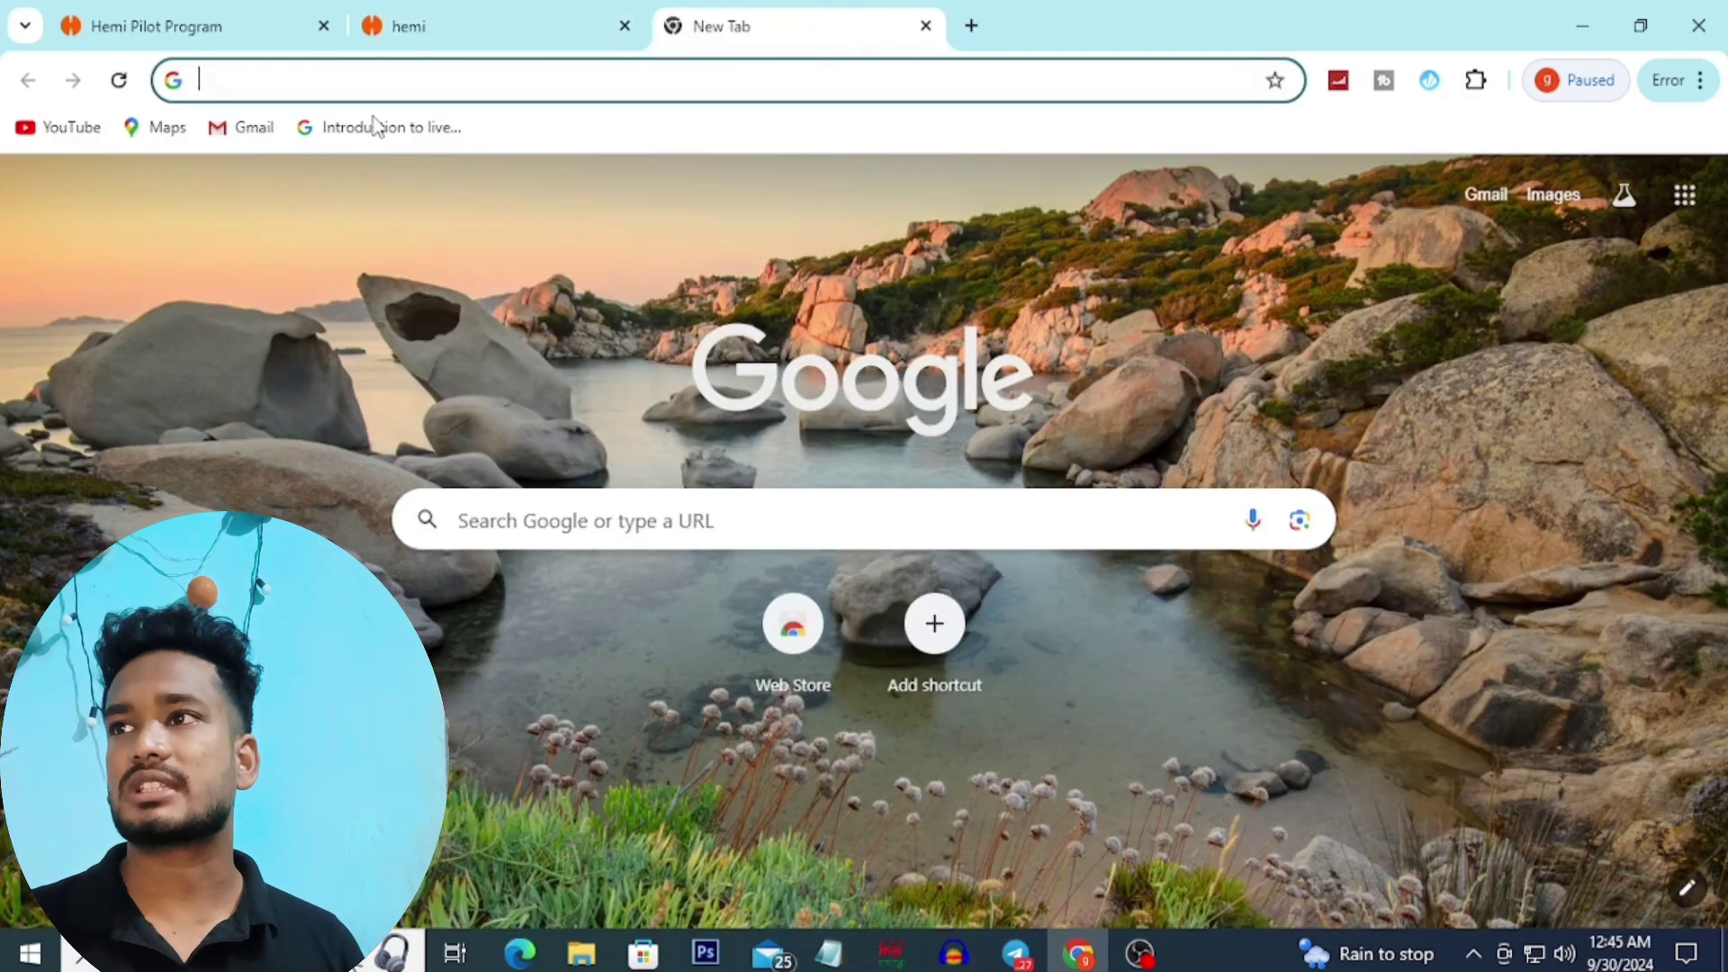
{"action": "left_click", "coordinate": [1476, 81]}
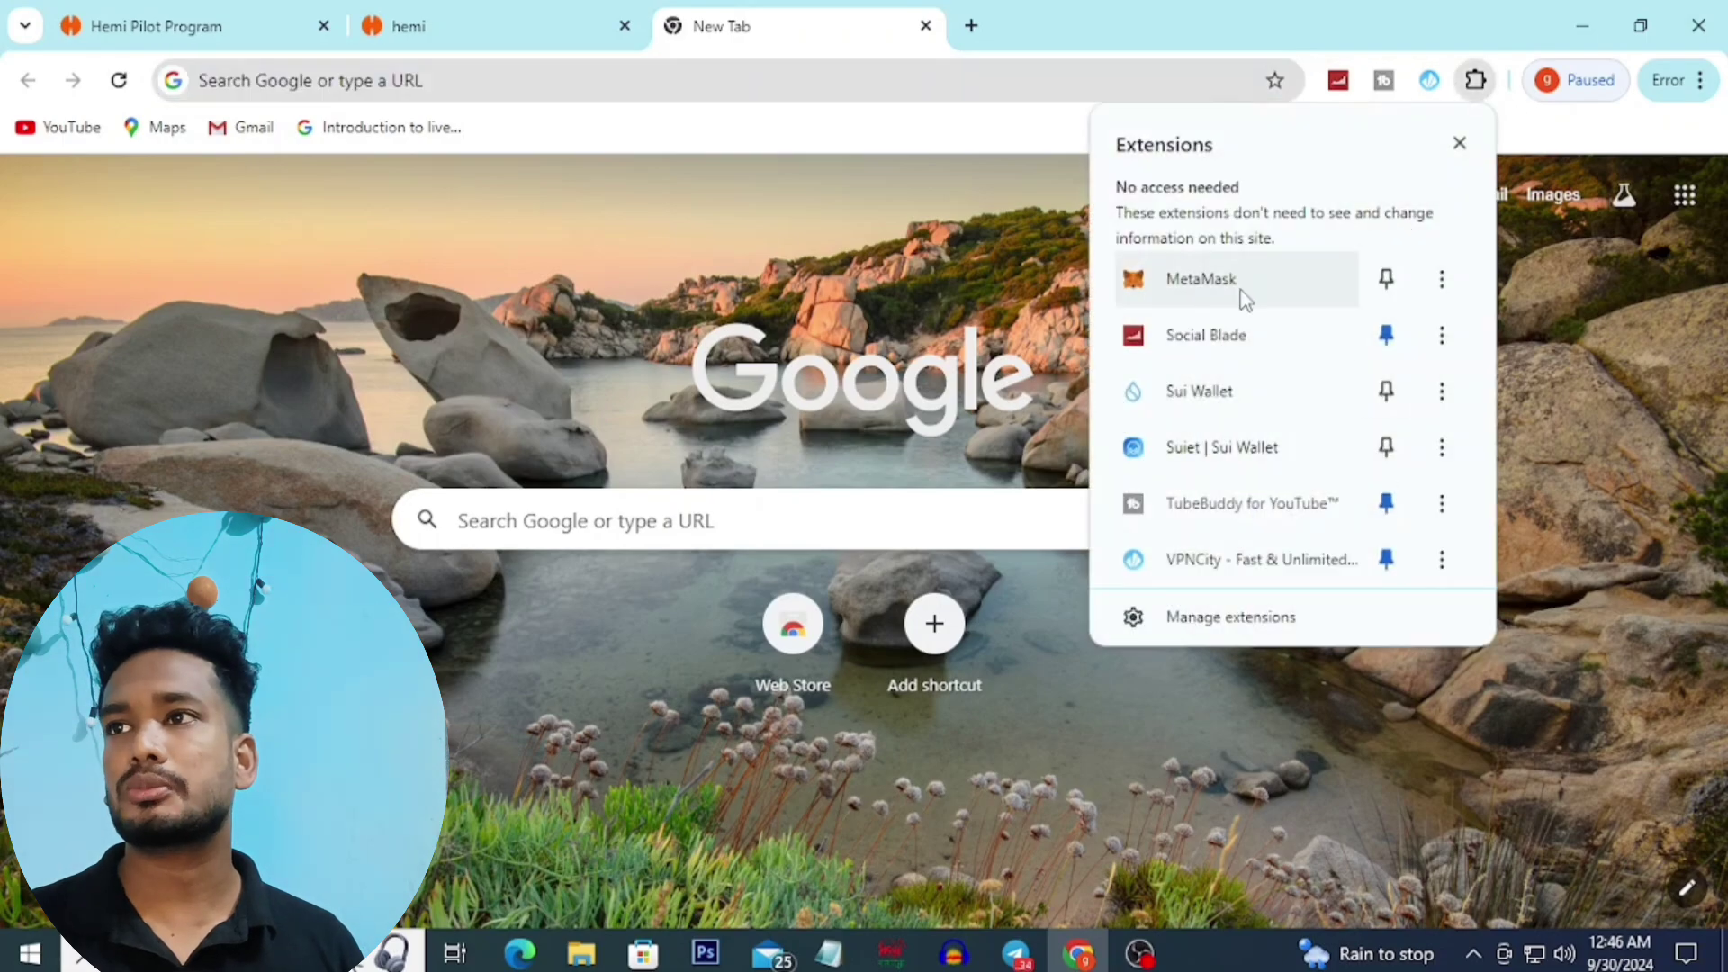
{"action": "left_click", "coordinate": [1240, 290]}
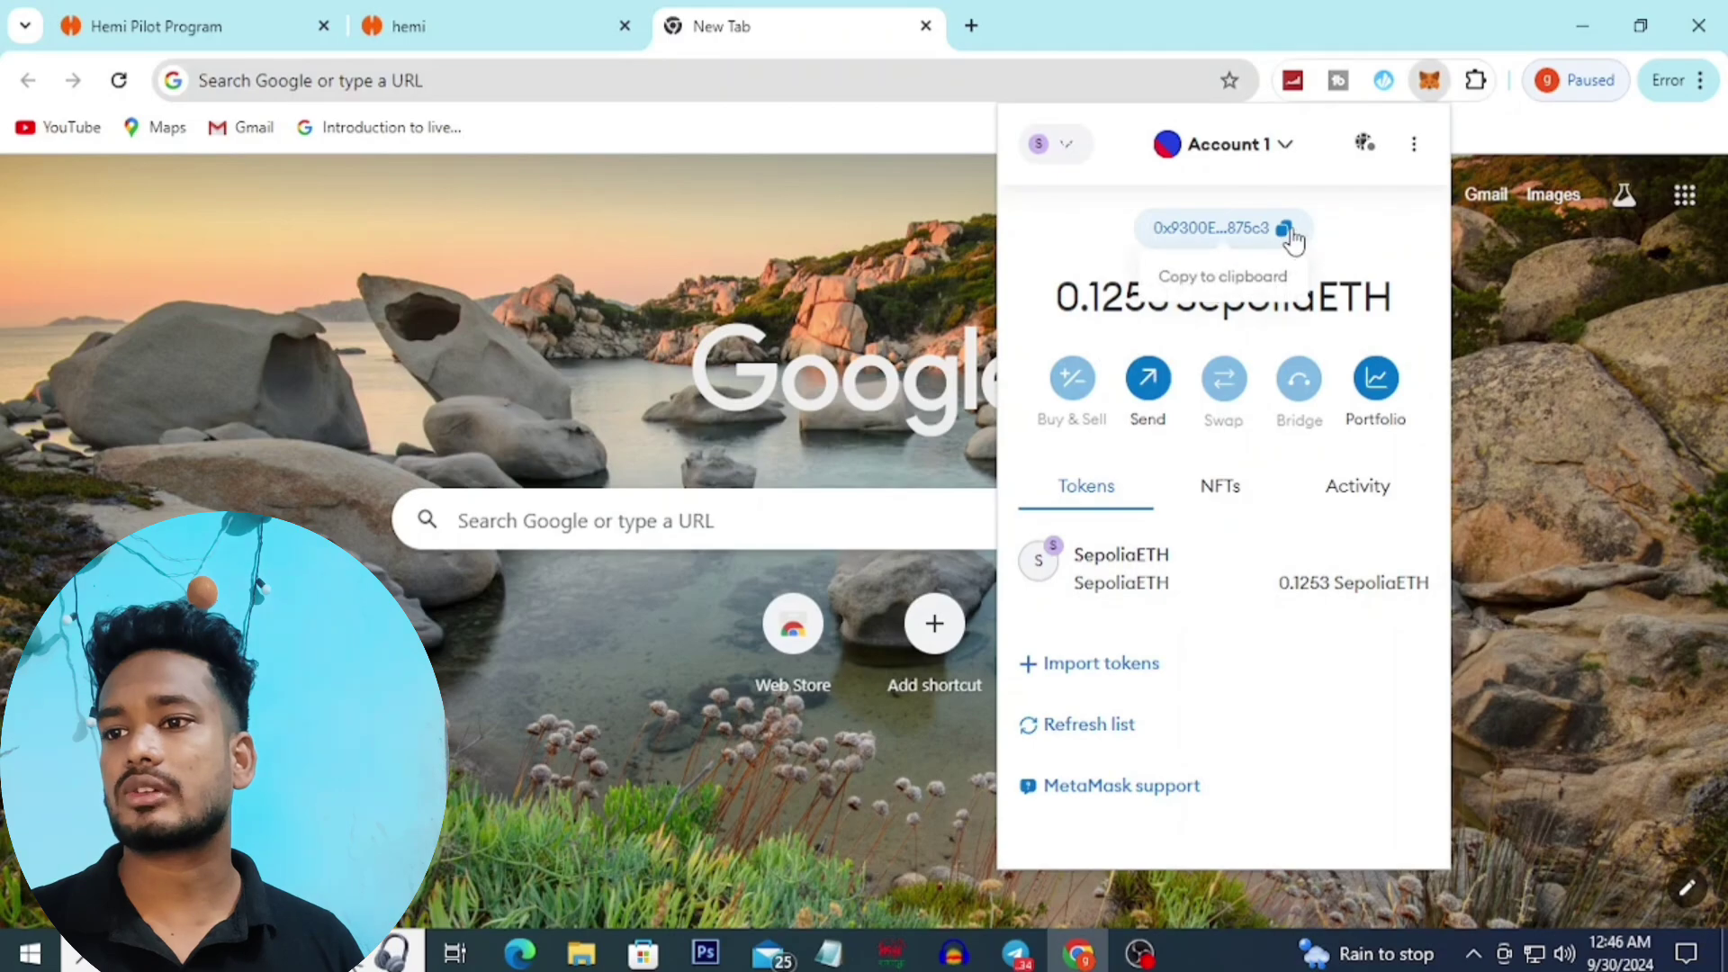
{"action": "left_click", "coordinate": [1285, 232]}
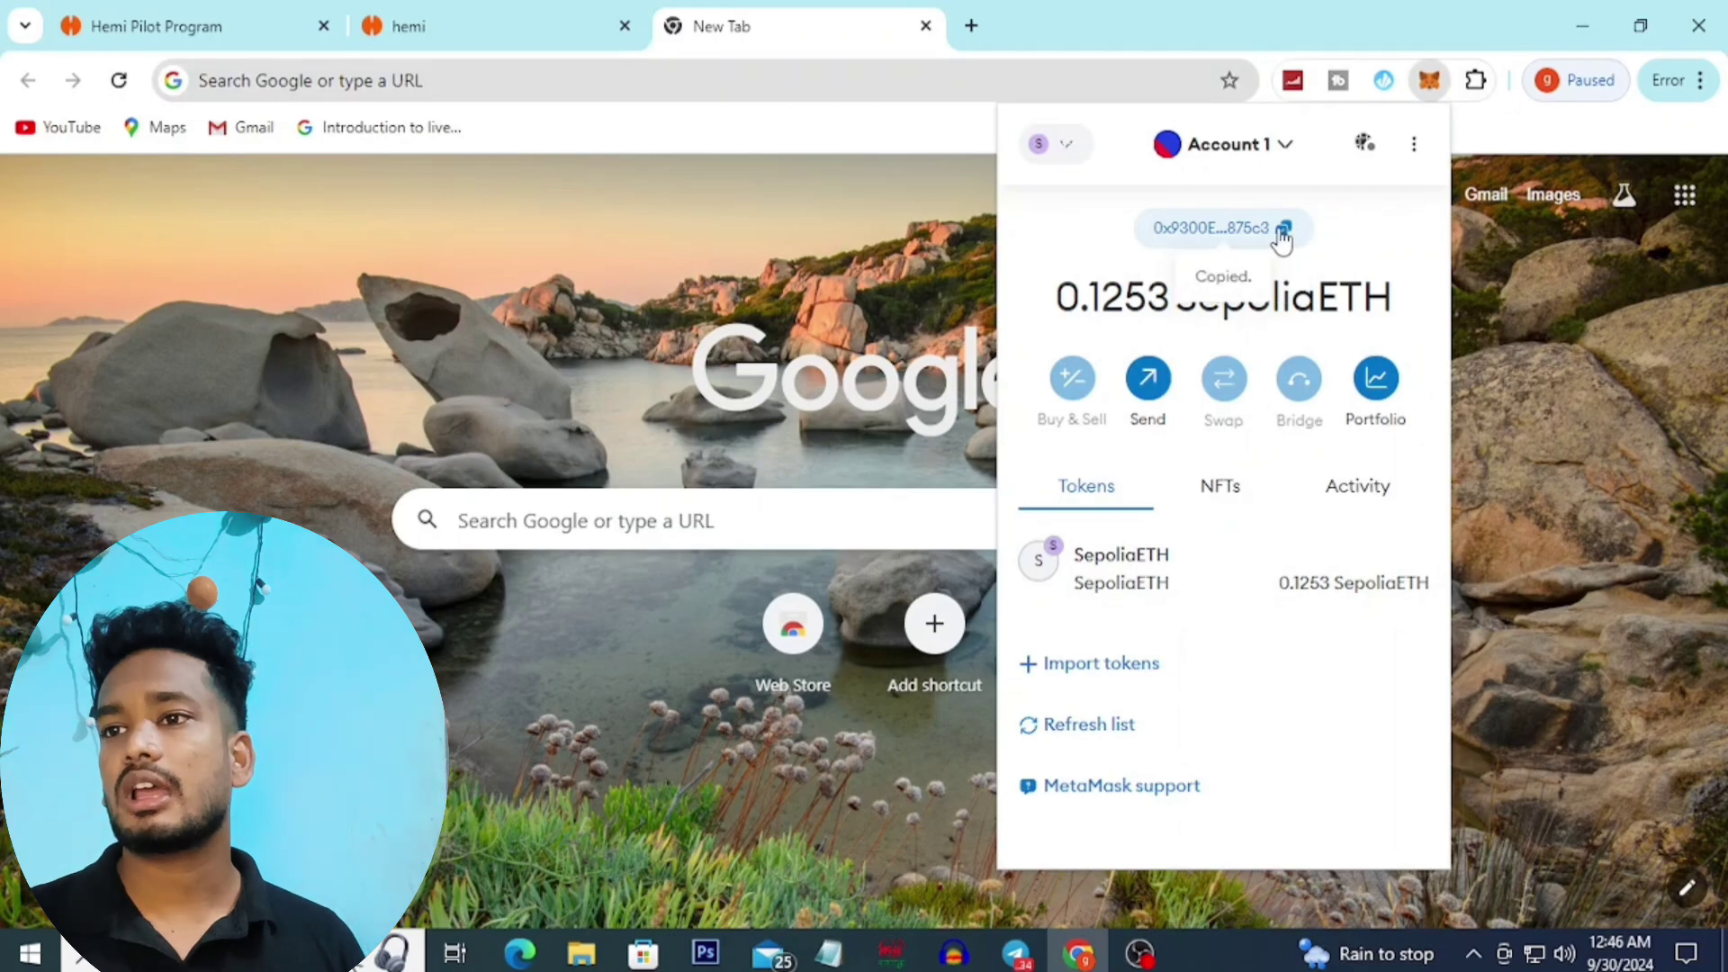
Step: Return to Telegram and send the copied wallet address to the Faucet Trade Bot
{"action": "left_click", "coordinate": [1021, 949]}
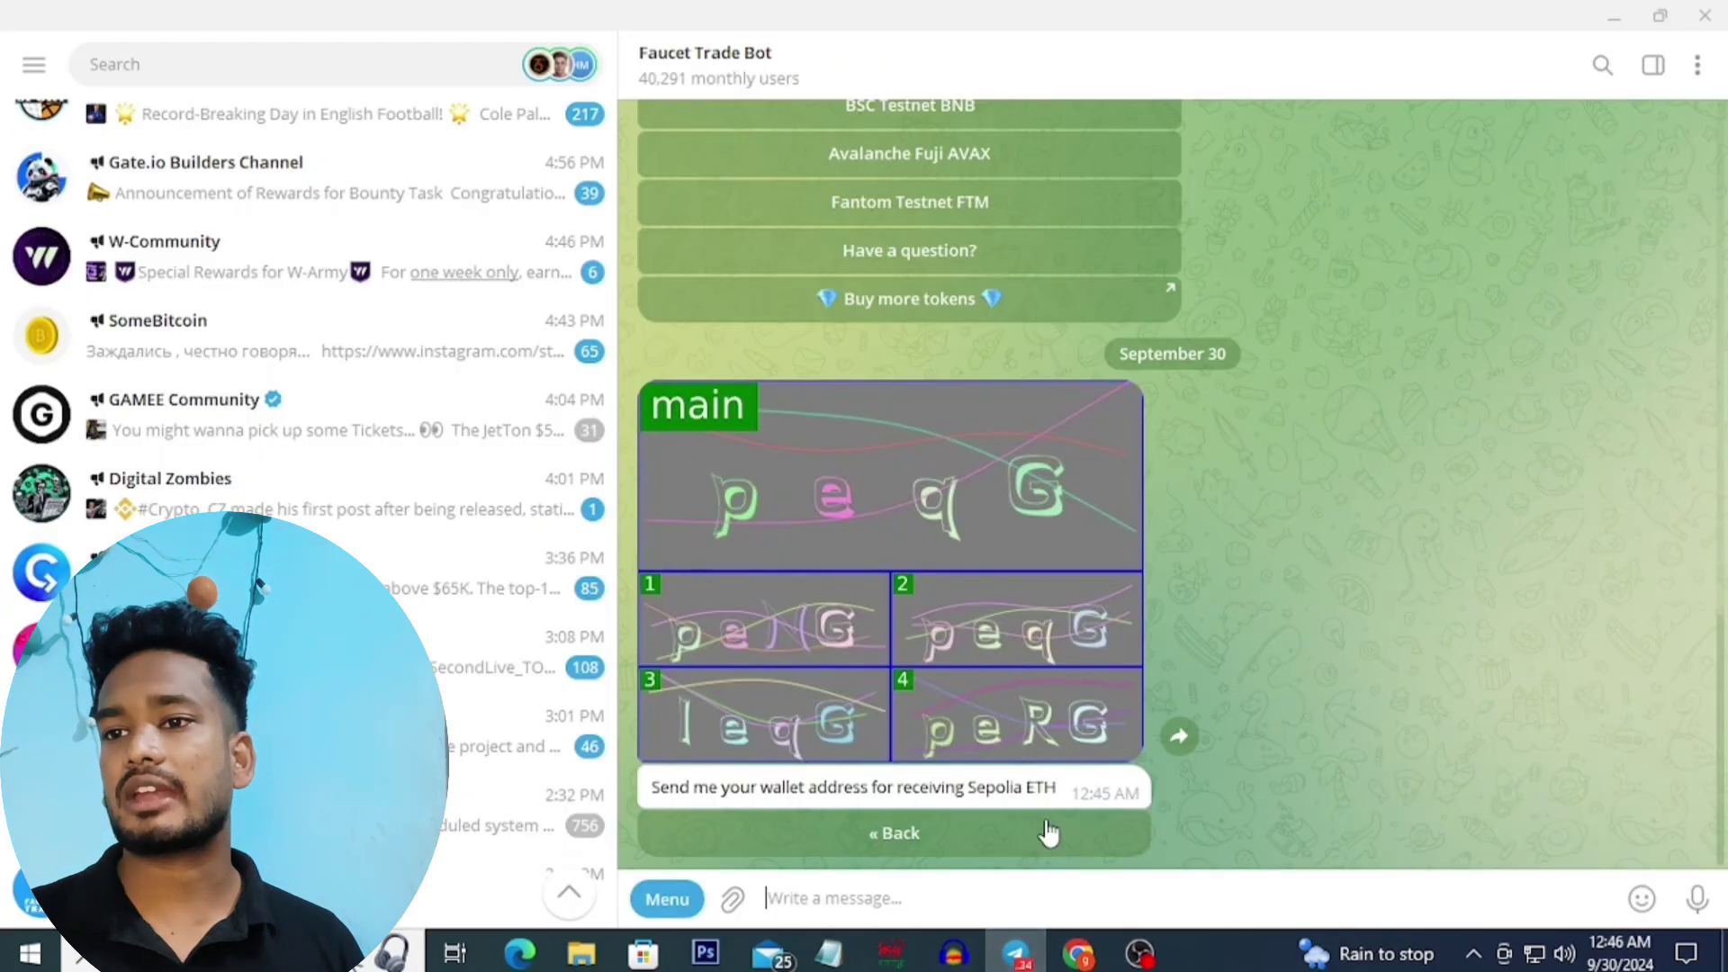
{"action": "right_click", "coordinate": [854, 903]}
{"action": "left_click", "coordinate": [986, 720]}
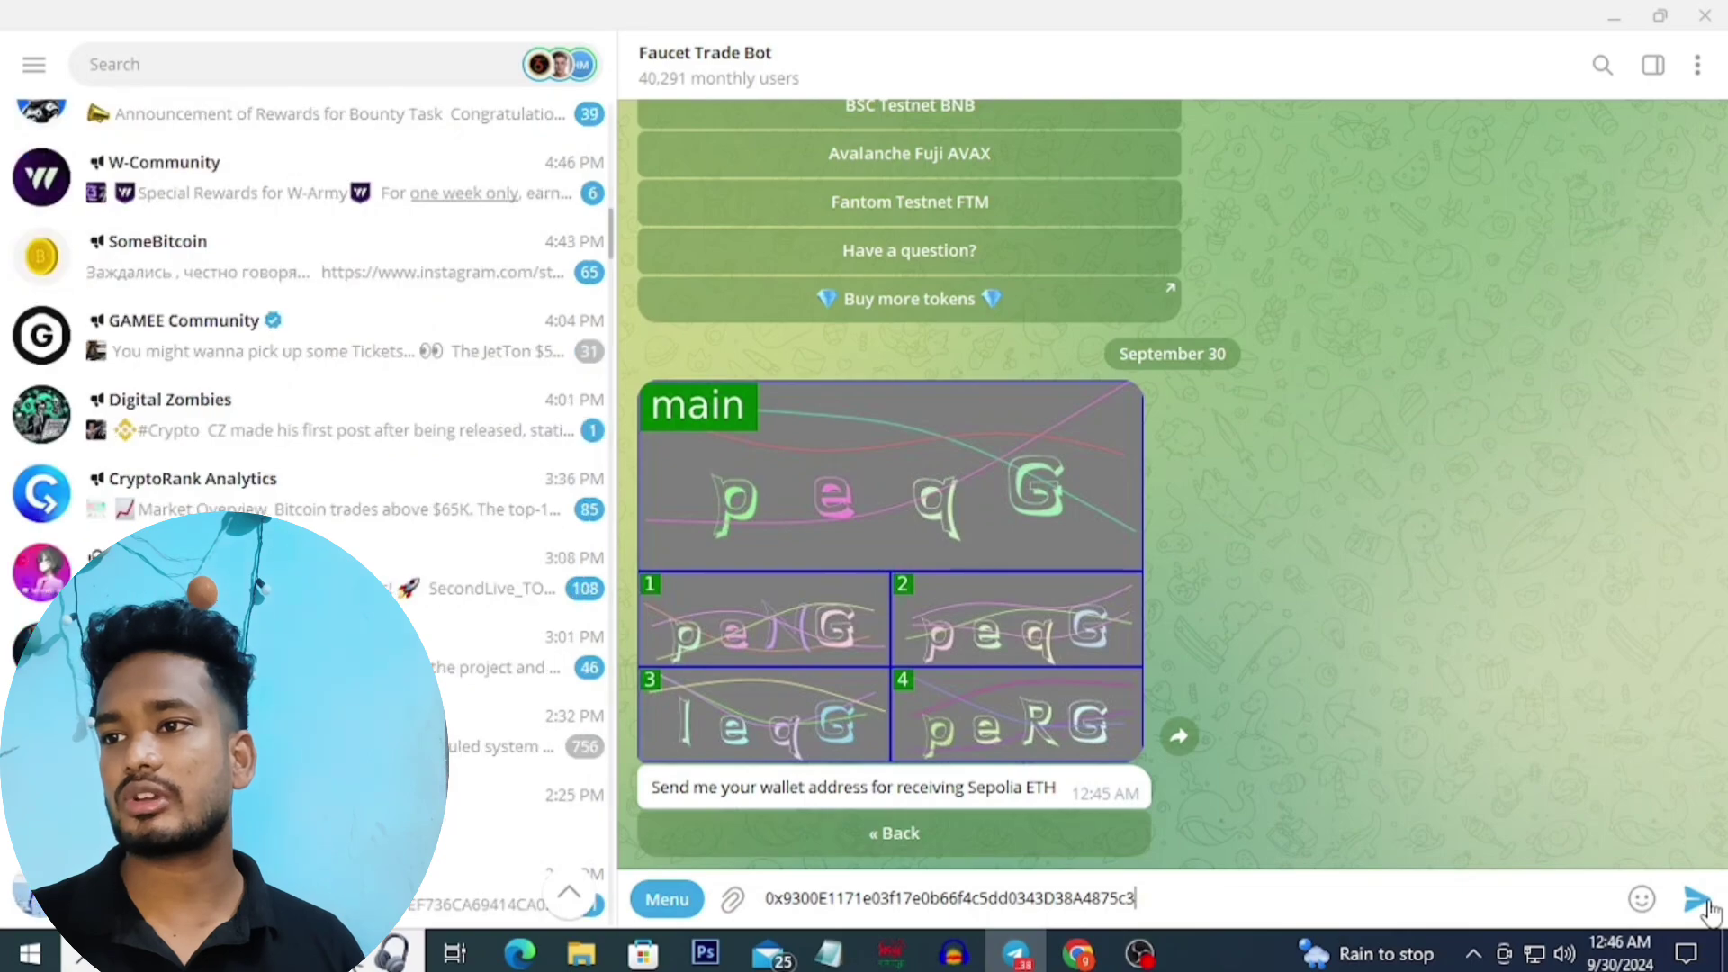
{"action": "left_click", "coordinate": [1704, 903]}
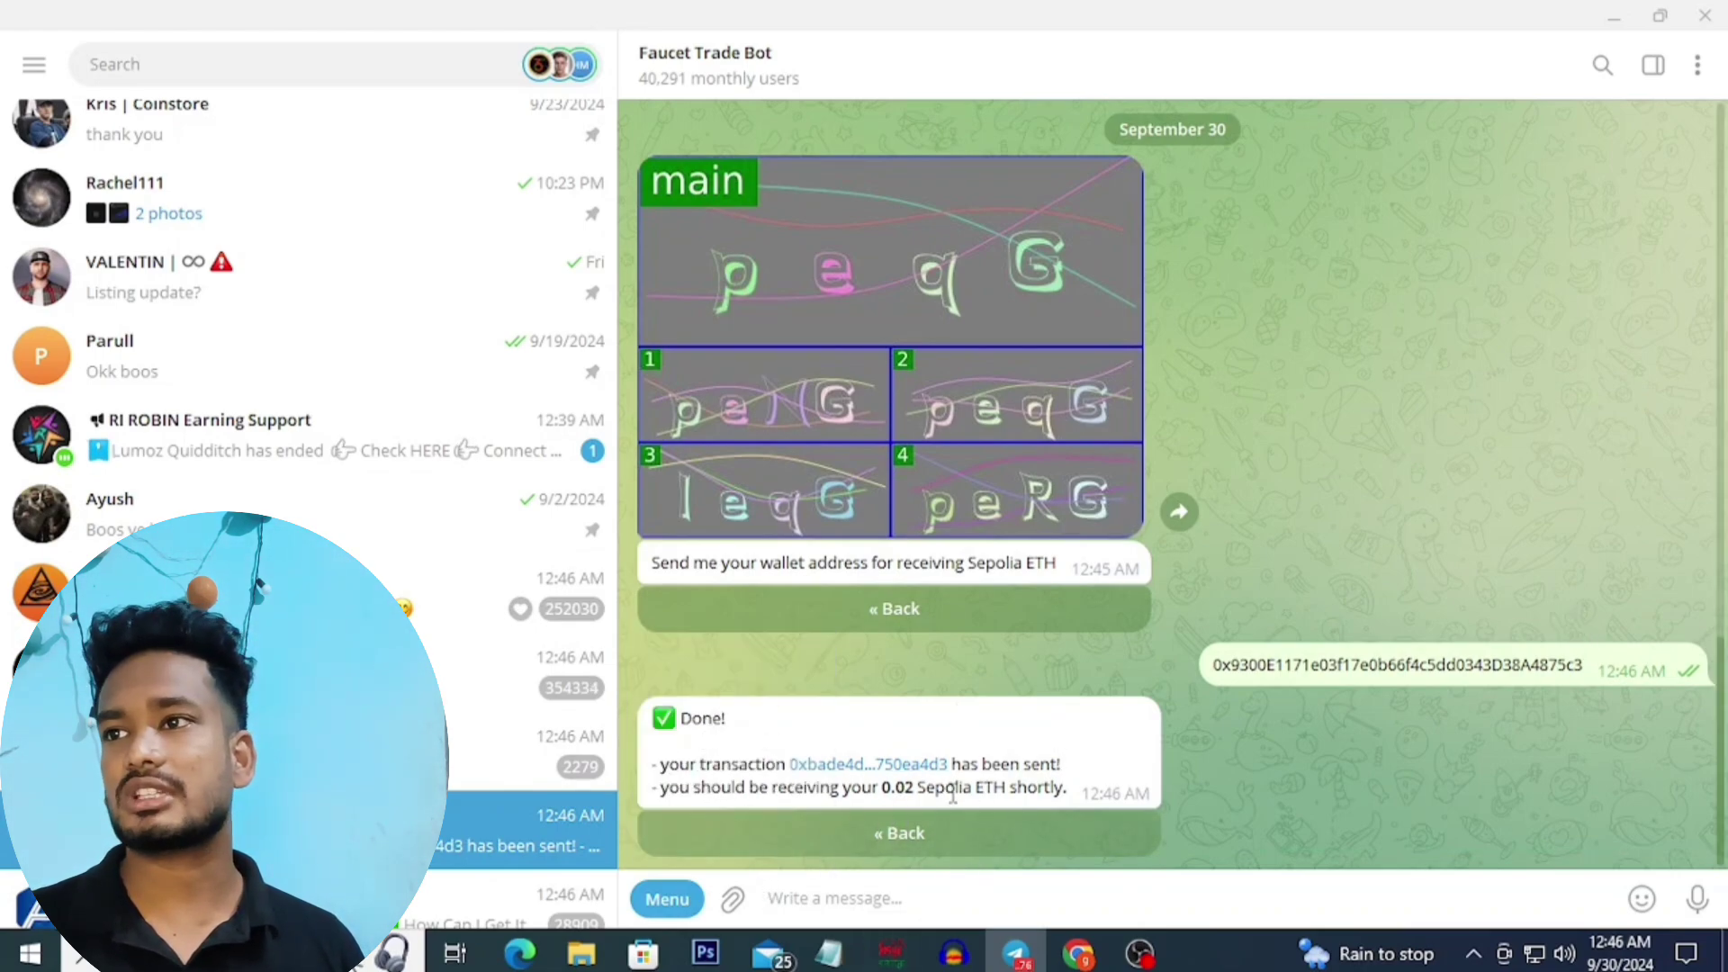
Step: Review the bot's earlier messages, including the channel subscription tasks required before using the faucet
{"action": "scroll", "coordinate": [1066, 634], "scroll_direction": "up", "scroll_amount": 10}
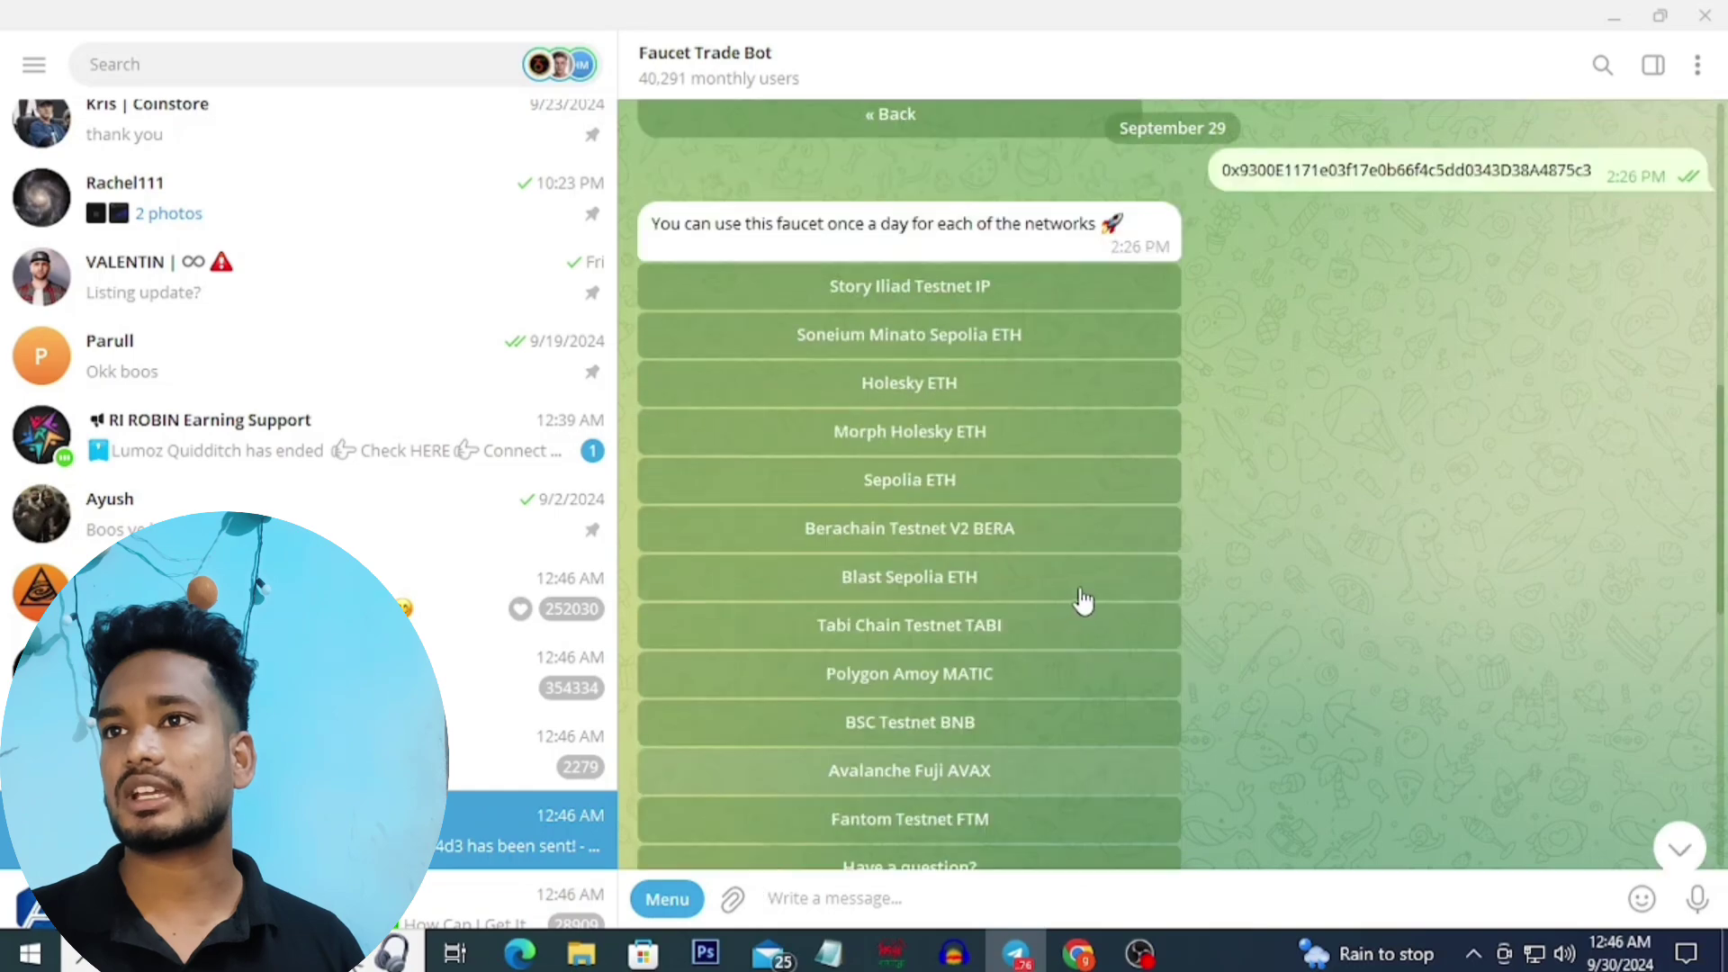
{"action": "scroll", "coordinate": [1087, 598], "scroll_direction": "up", "scroll_amount": 8}
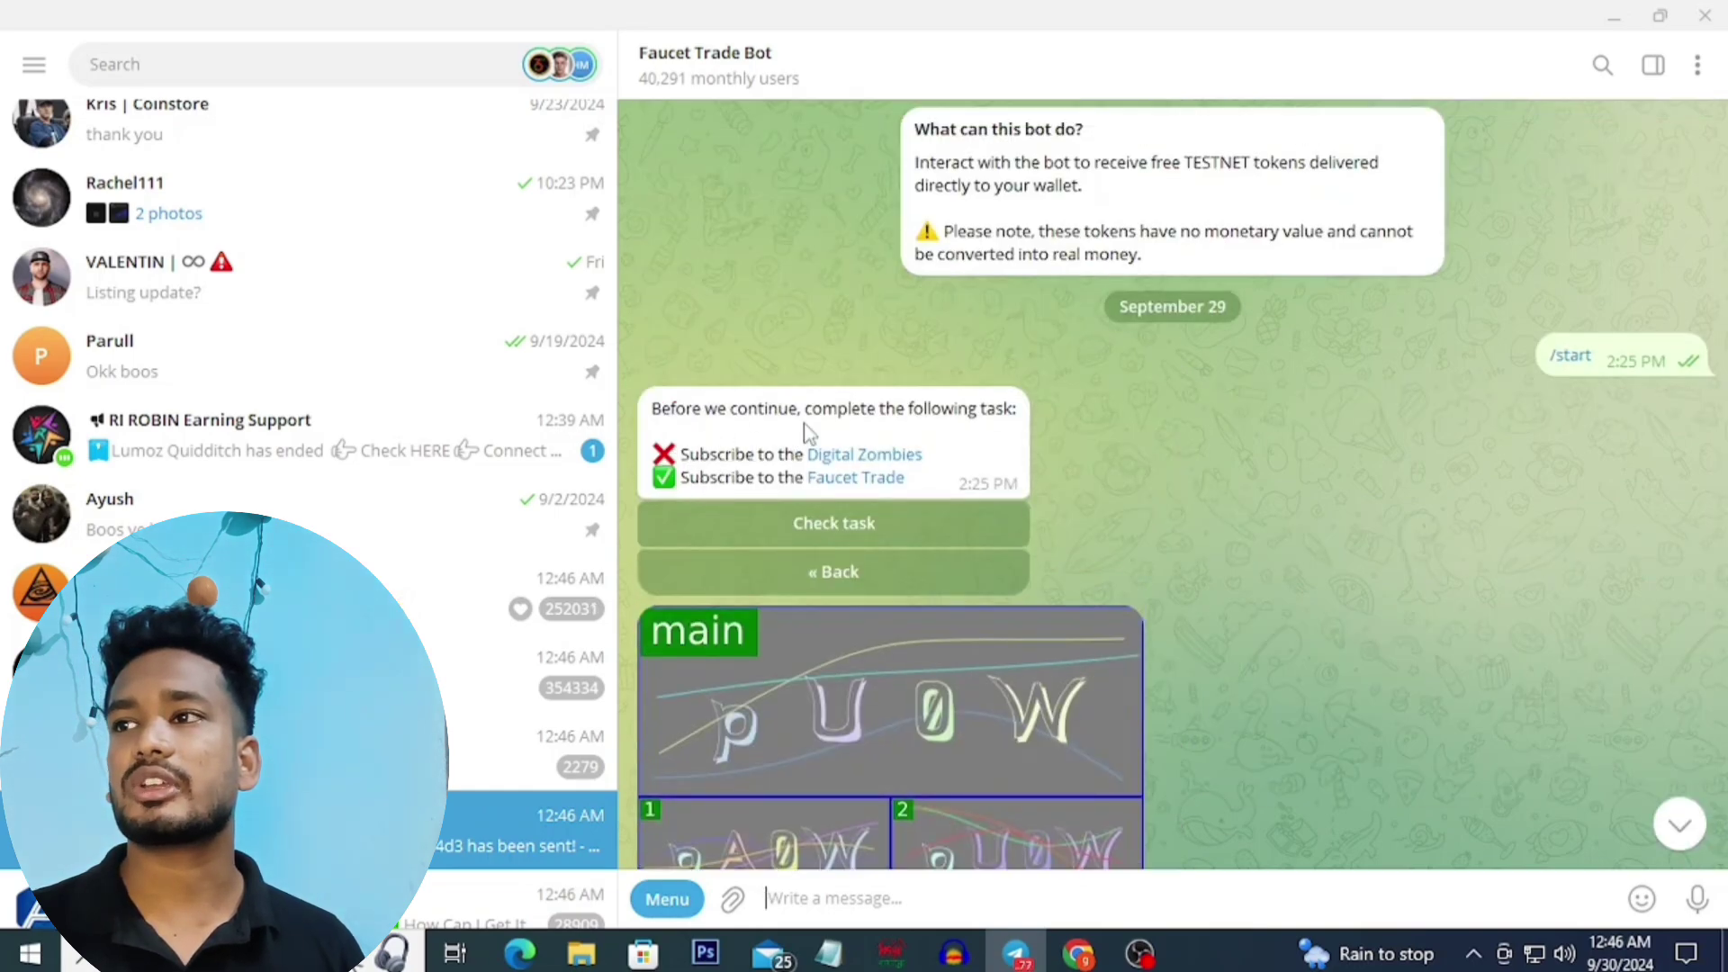
{"action": "scroll", "coordinate": [1107, 504], "scroll_direction": "down", "scroll_amount": 15}
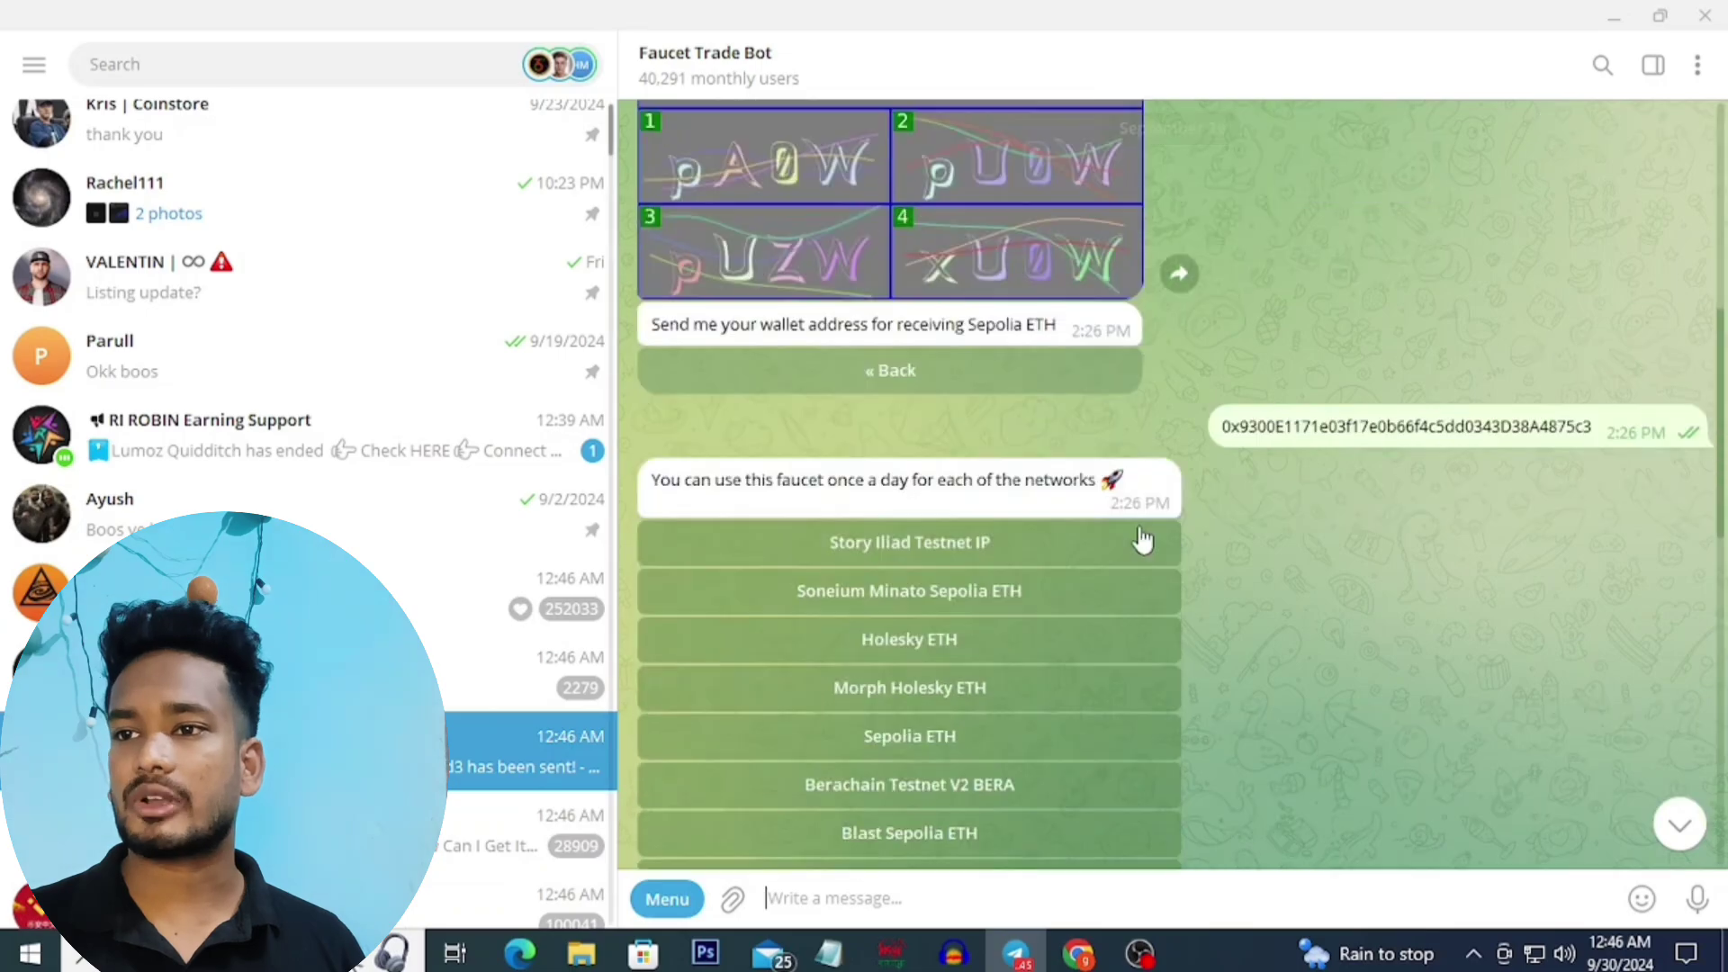
Step: Switch to Chrome, check the SepoliaETH balance of Account 1 in MetaMask, and look through its network list
{"action": "left_click", "coordinate": [1080, 956]}
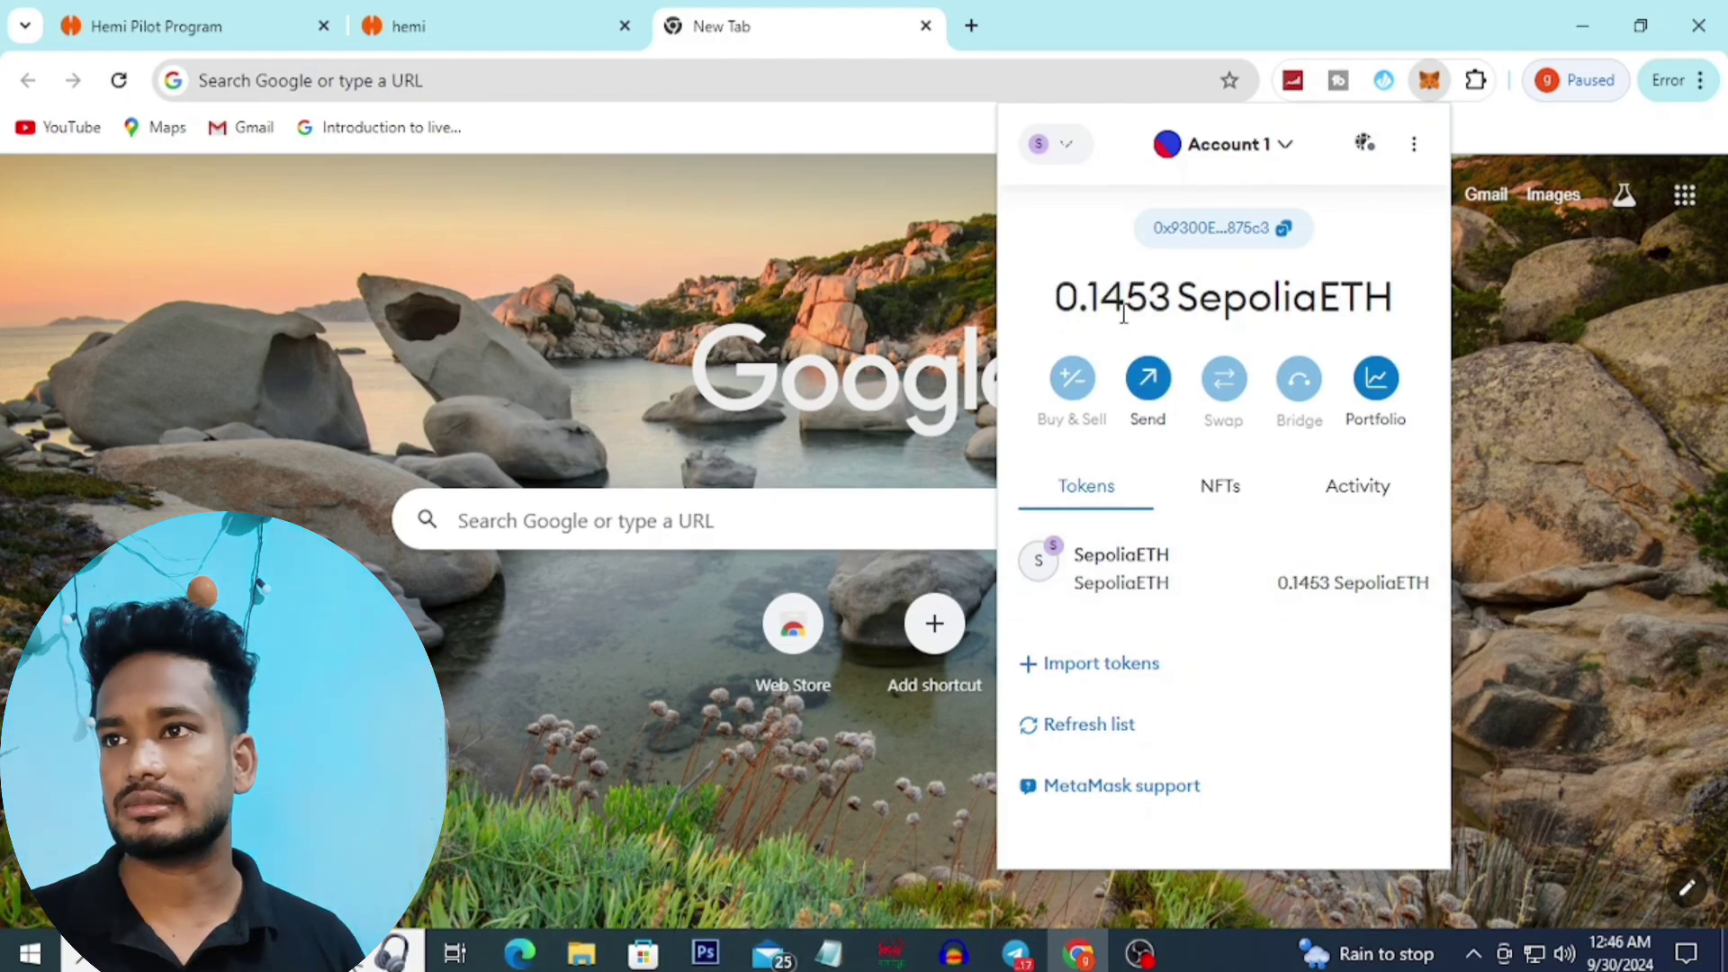
{"action": "left_click_drag", "start_coordinate": [1088, 297], "coordinate": [1148, 297]}
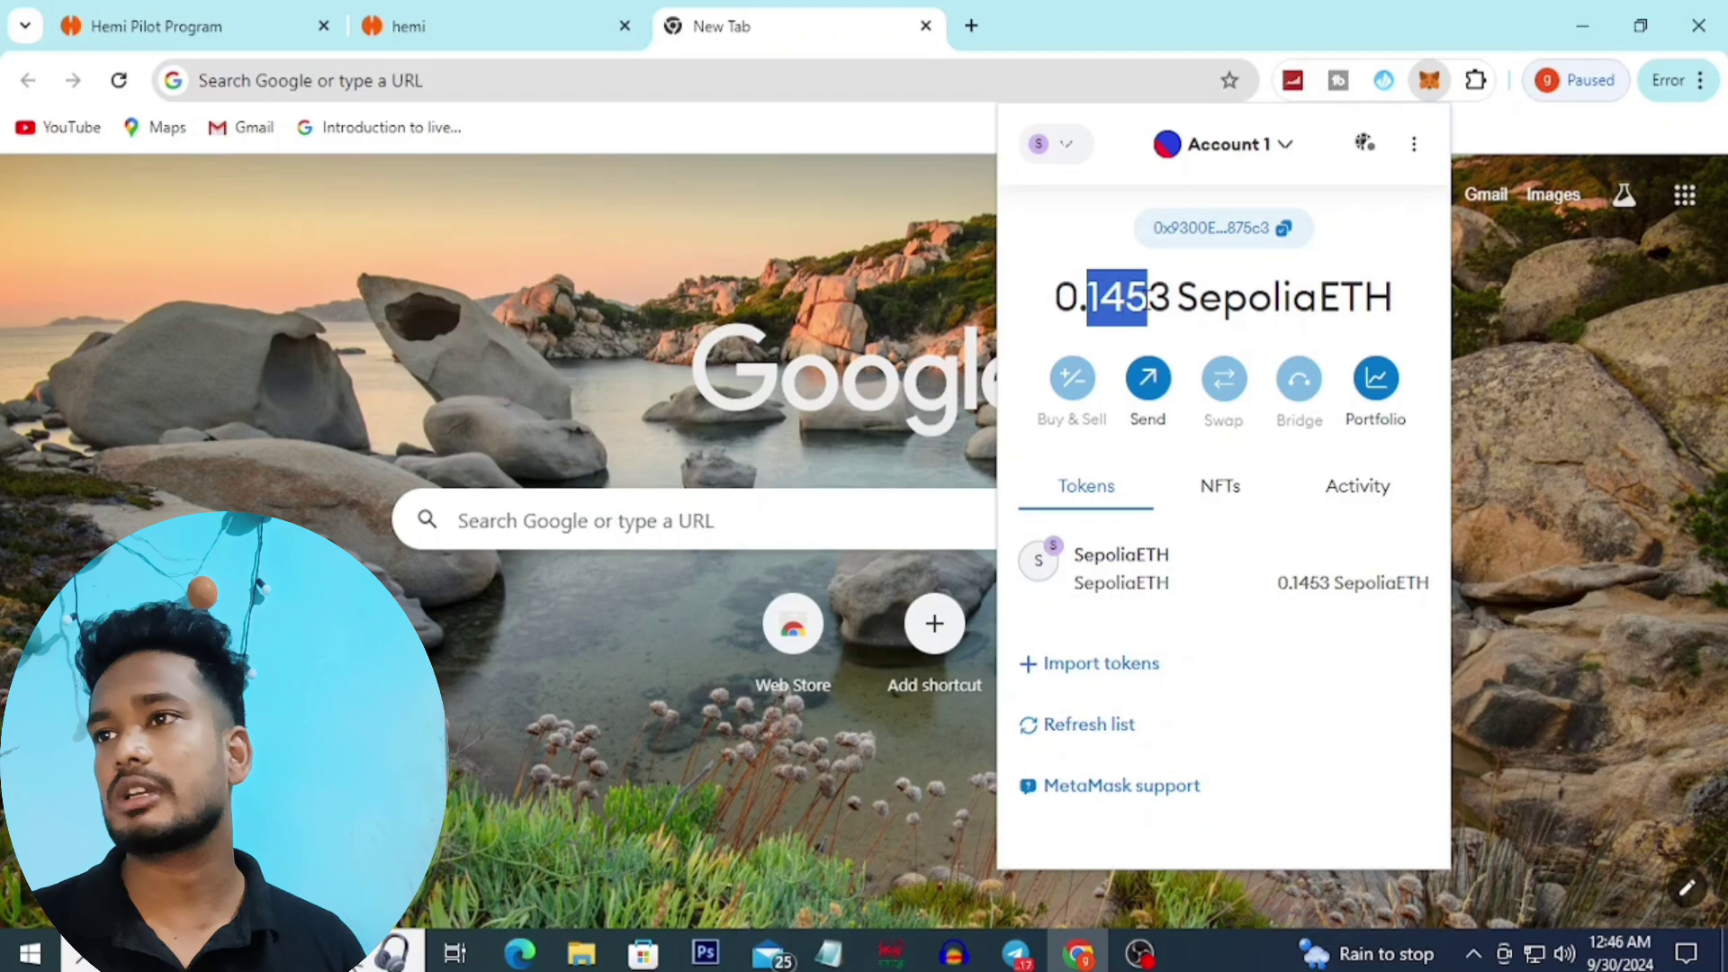
{"action": "left_click", "coordinate": [1062, 243]}
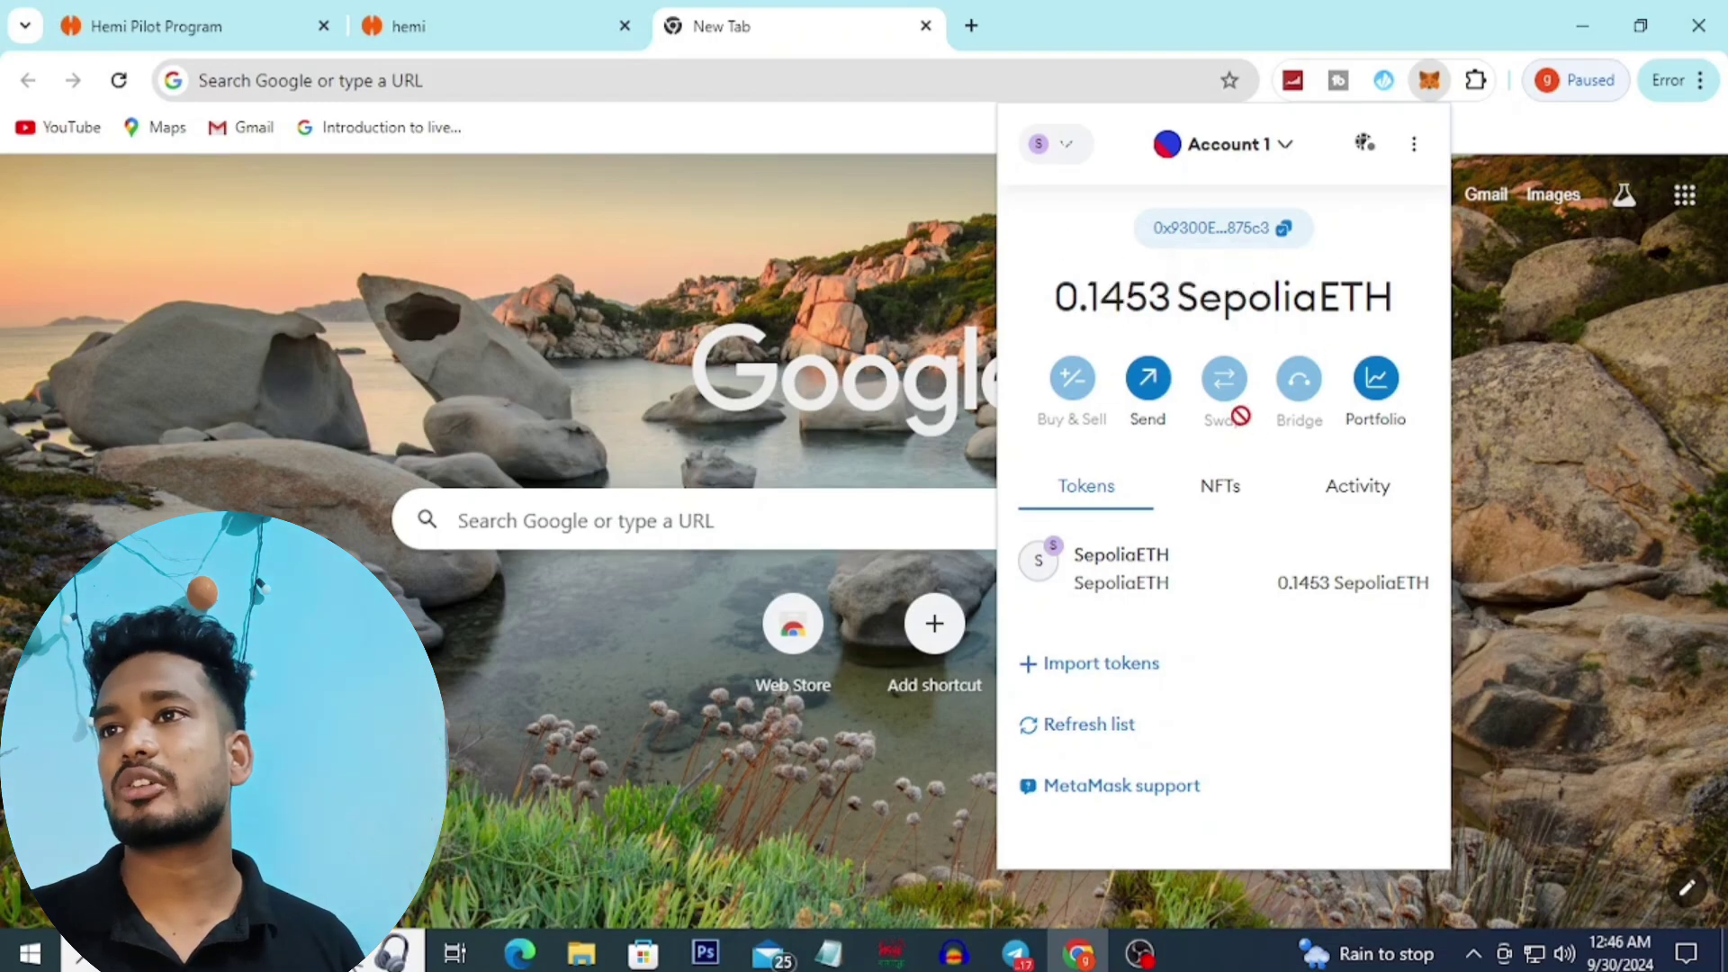
{"action": "left_click", "coordinate": [1065, 148]}
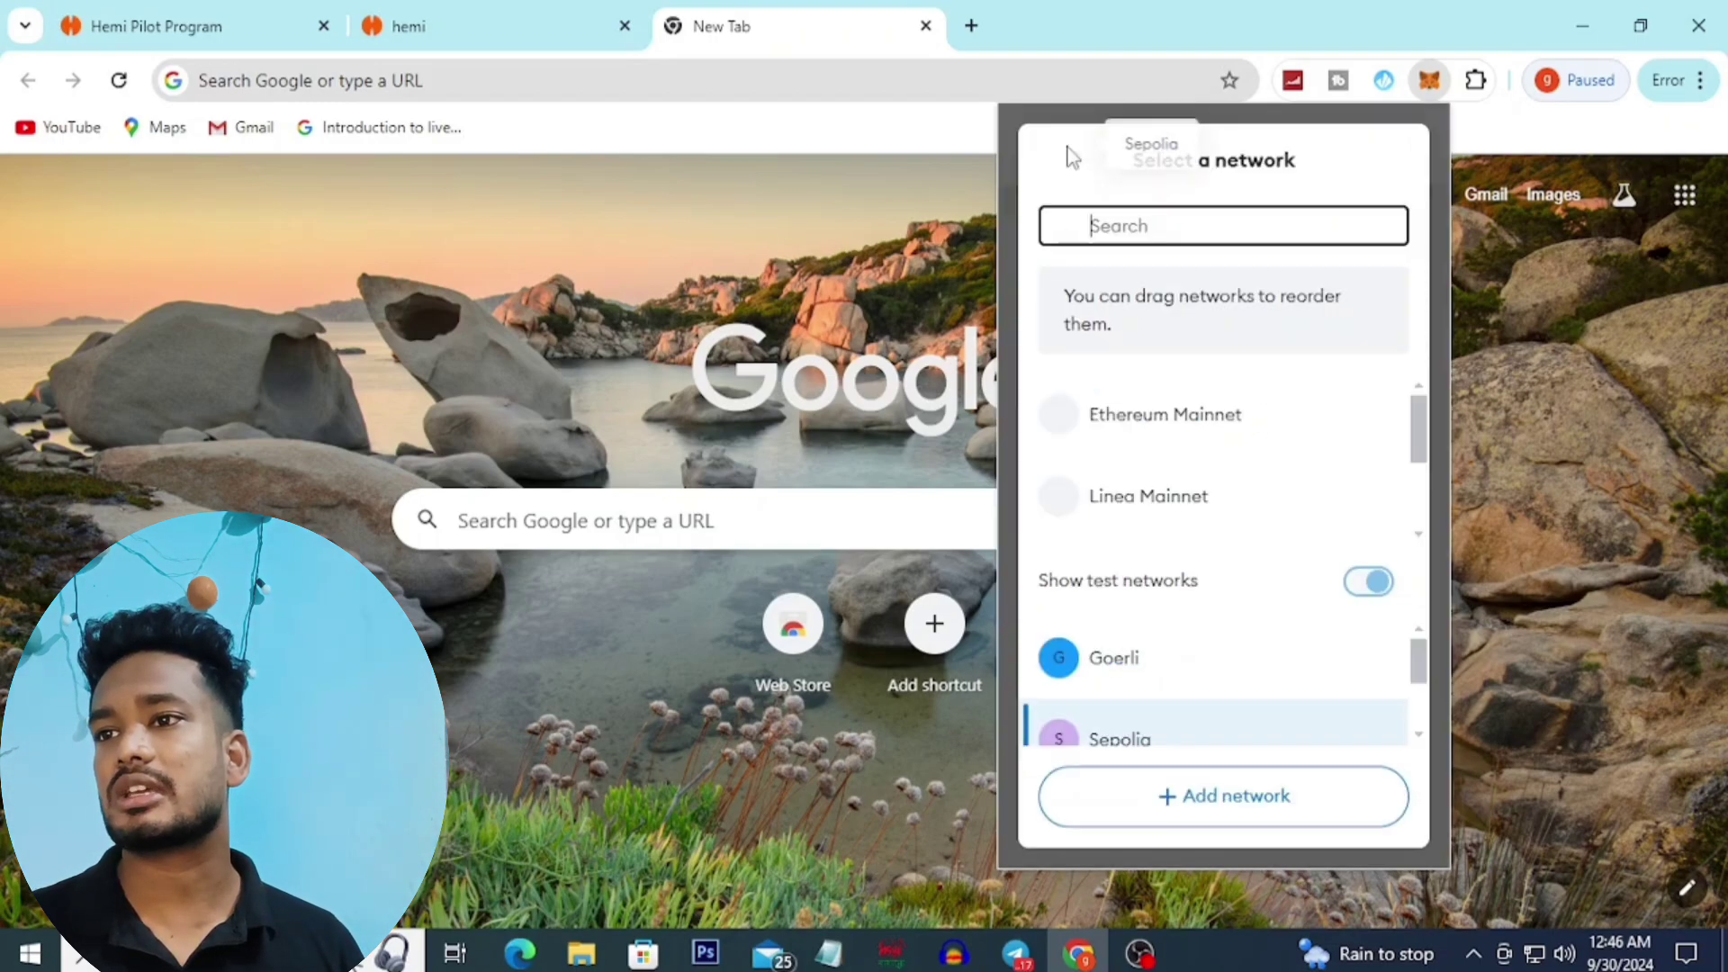
{"action": "scroll", "coordinate": [1177, 536], "scroll_direction": "down", "scroll_amount": 3}
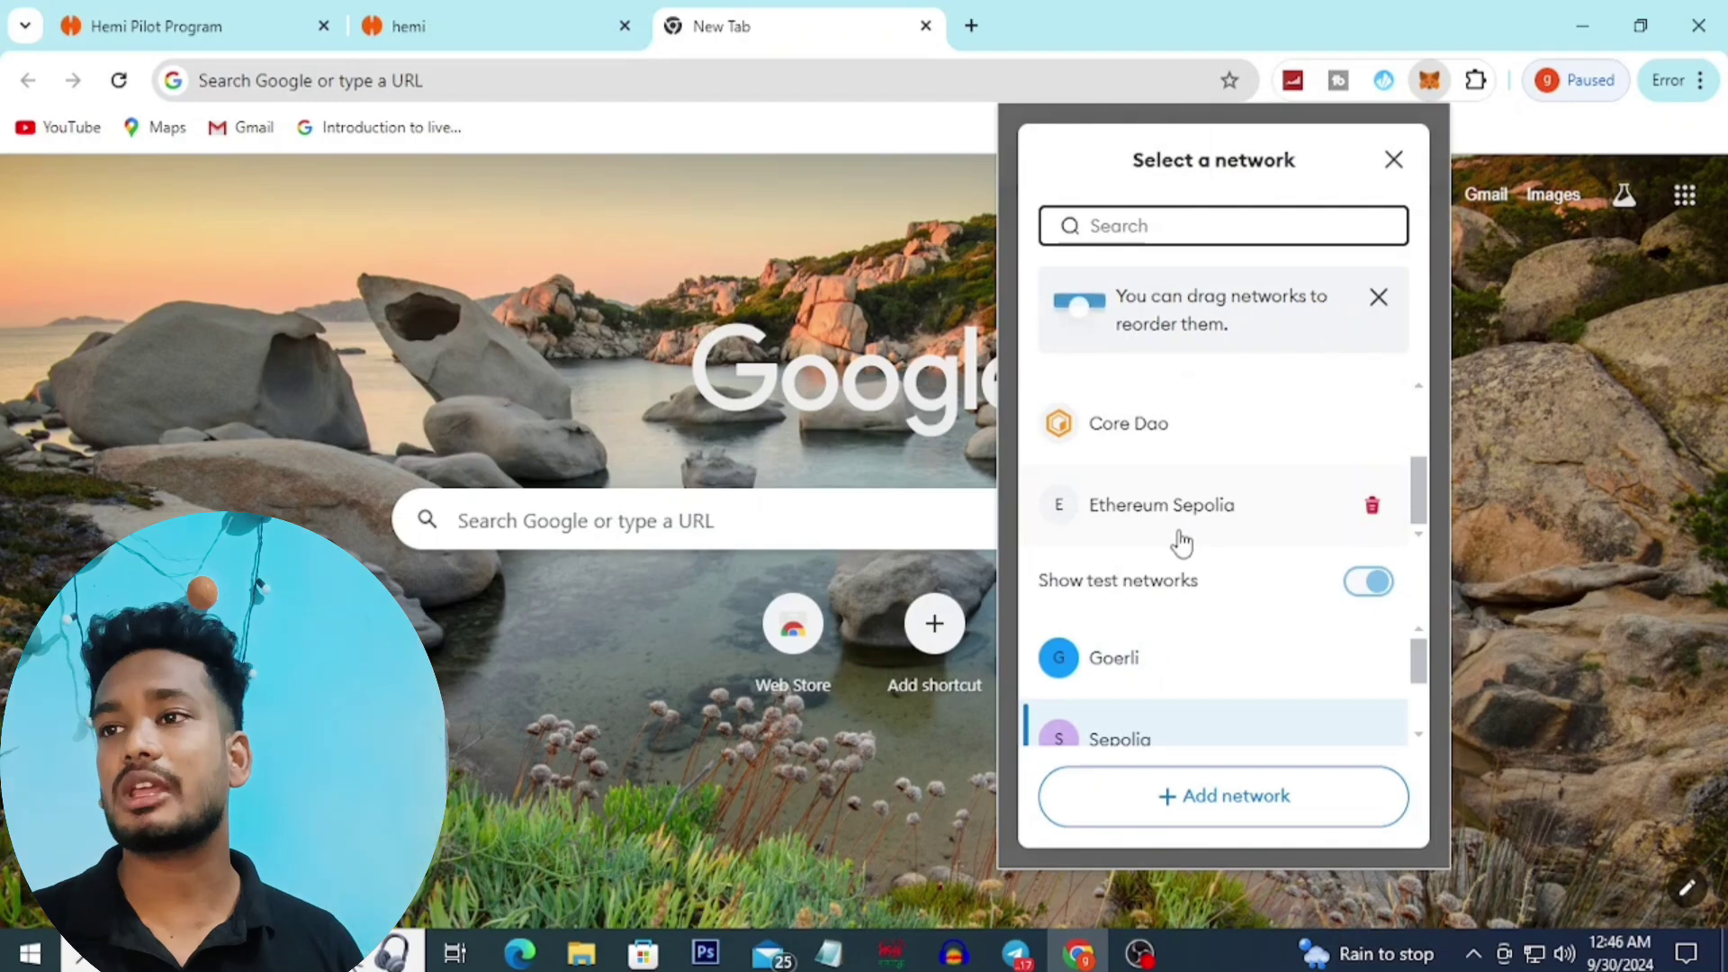
{"action": "scroll", "coordinate": [1184, 533], "scroll_direction": "up", "scroll_amount": 3}
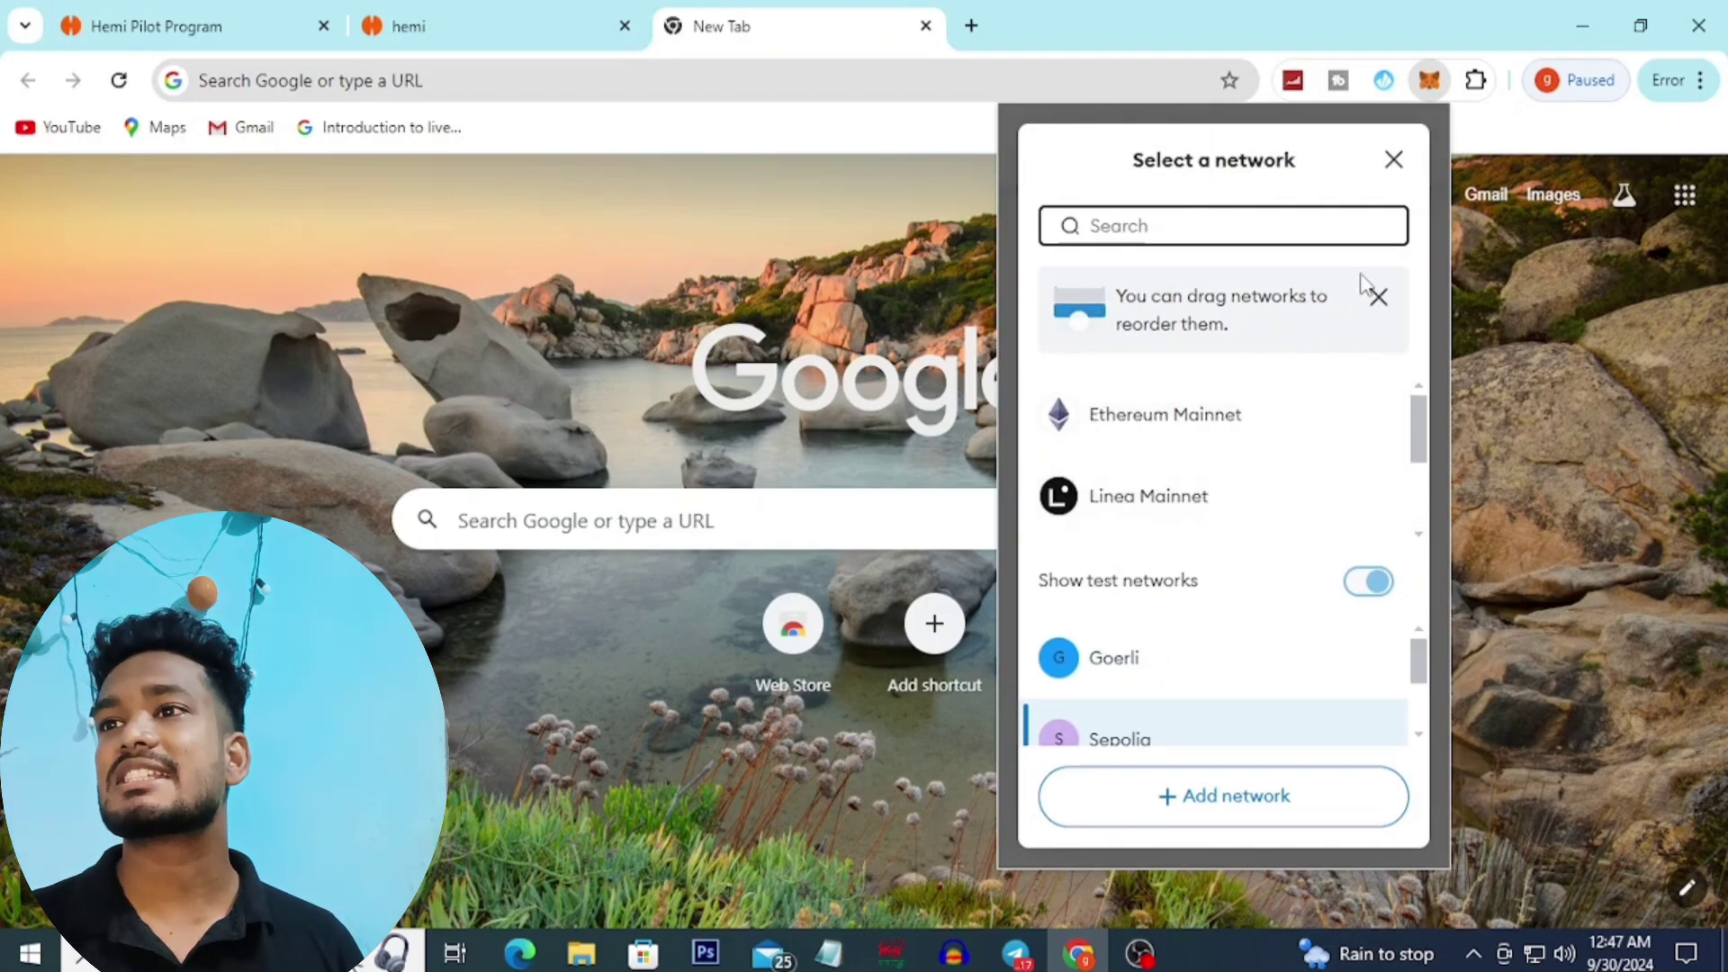
{"action": "left_click", "coordinate": [1392, 161]}
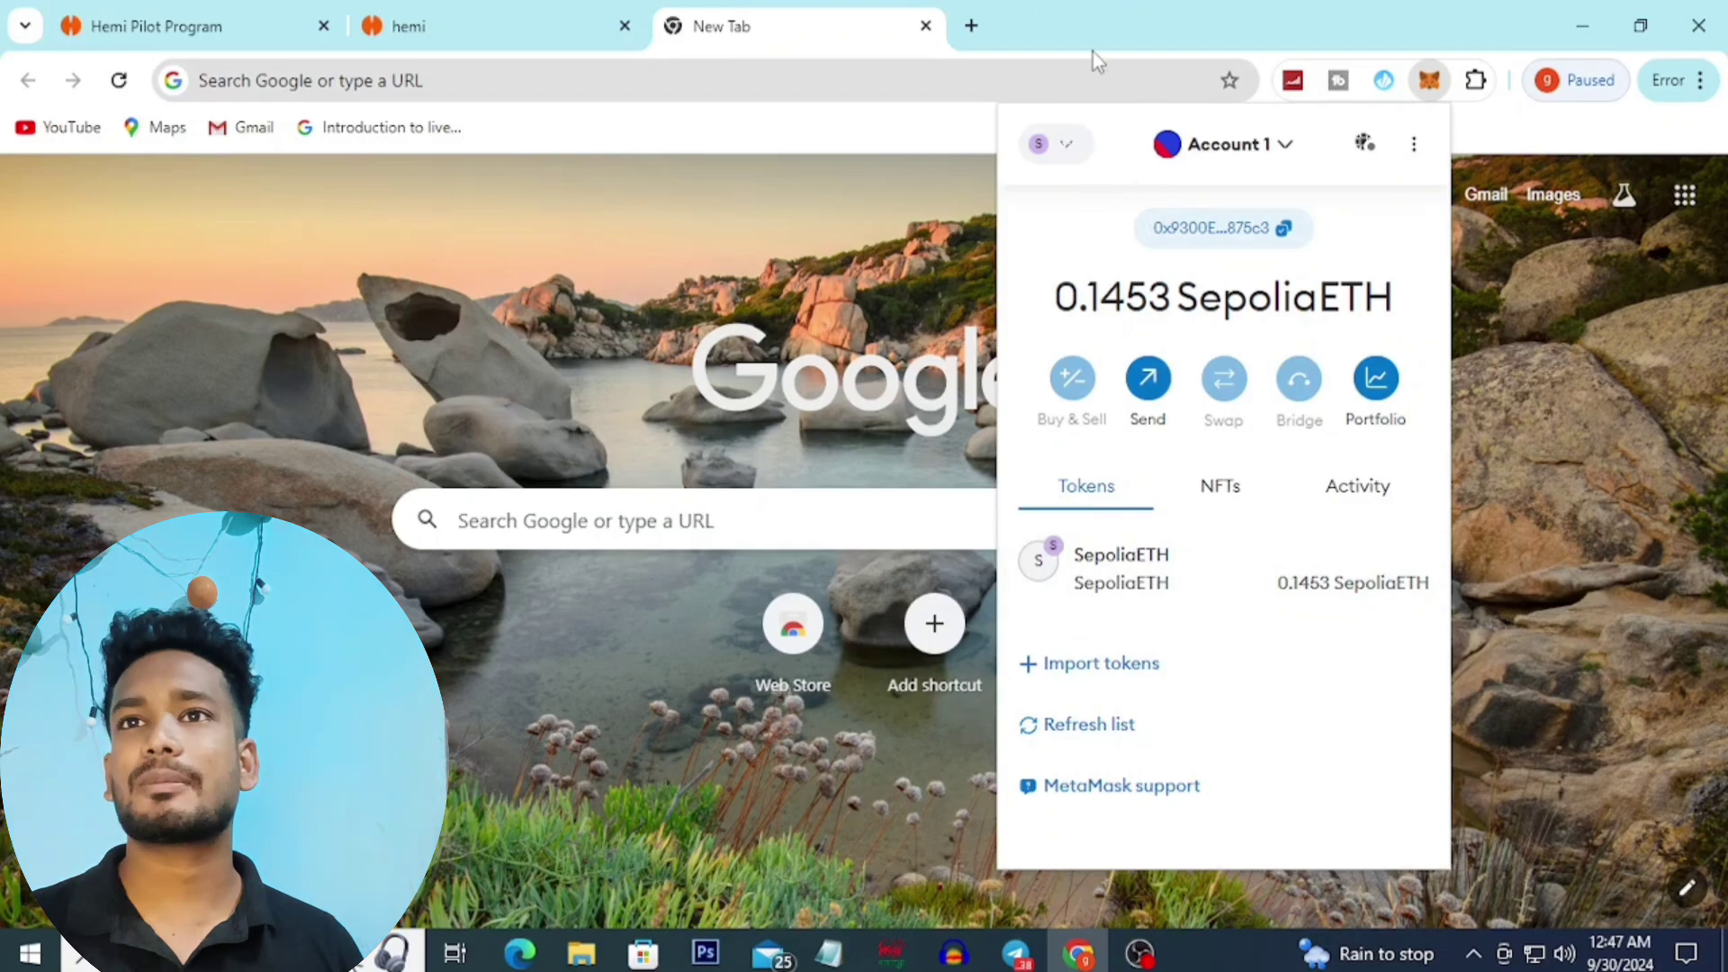
Step: Search Google for "sepolia add to metamask" in a new tab and open the Revoke.cash guide at its network details
{"action": "left_click", "coordinate": [972, 26]}
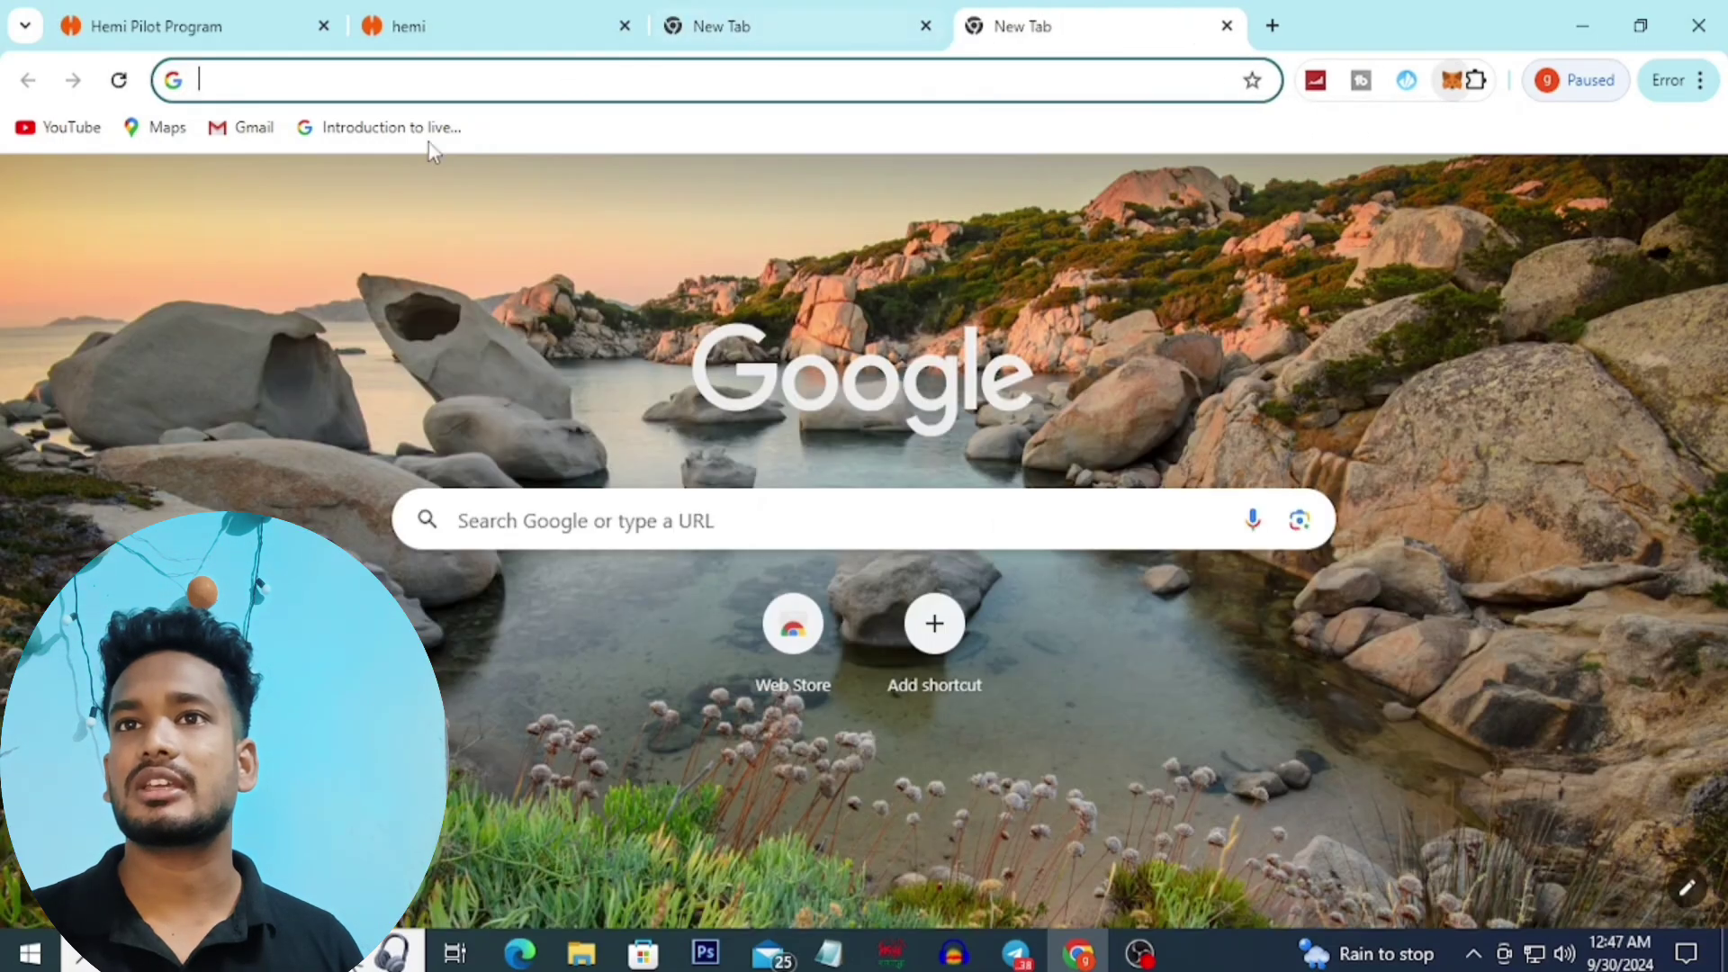
{"action": "left_click", "coordinate": [426, 86]}
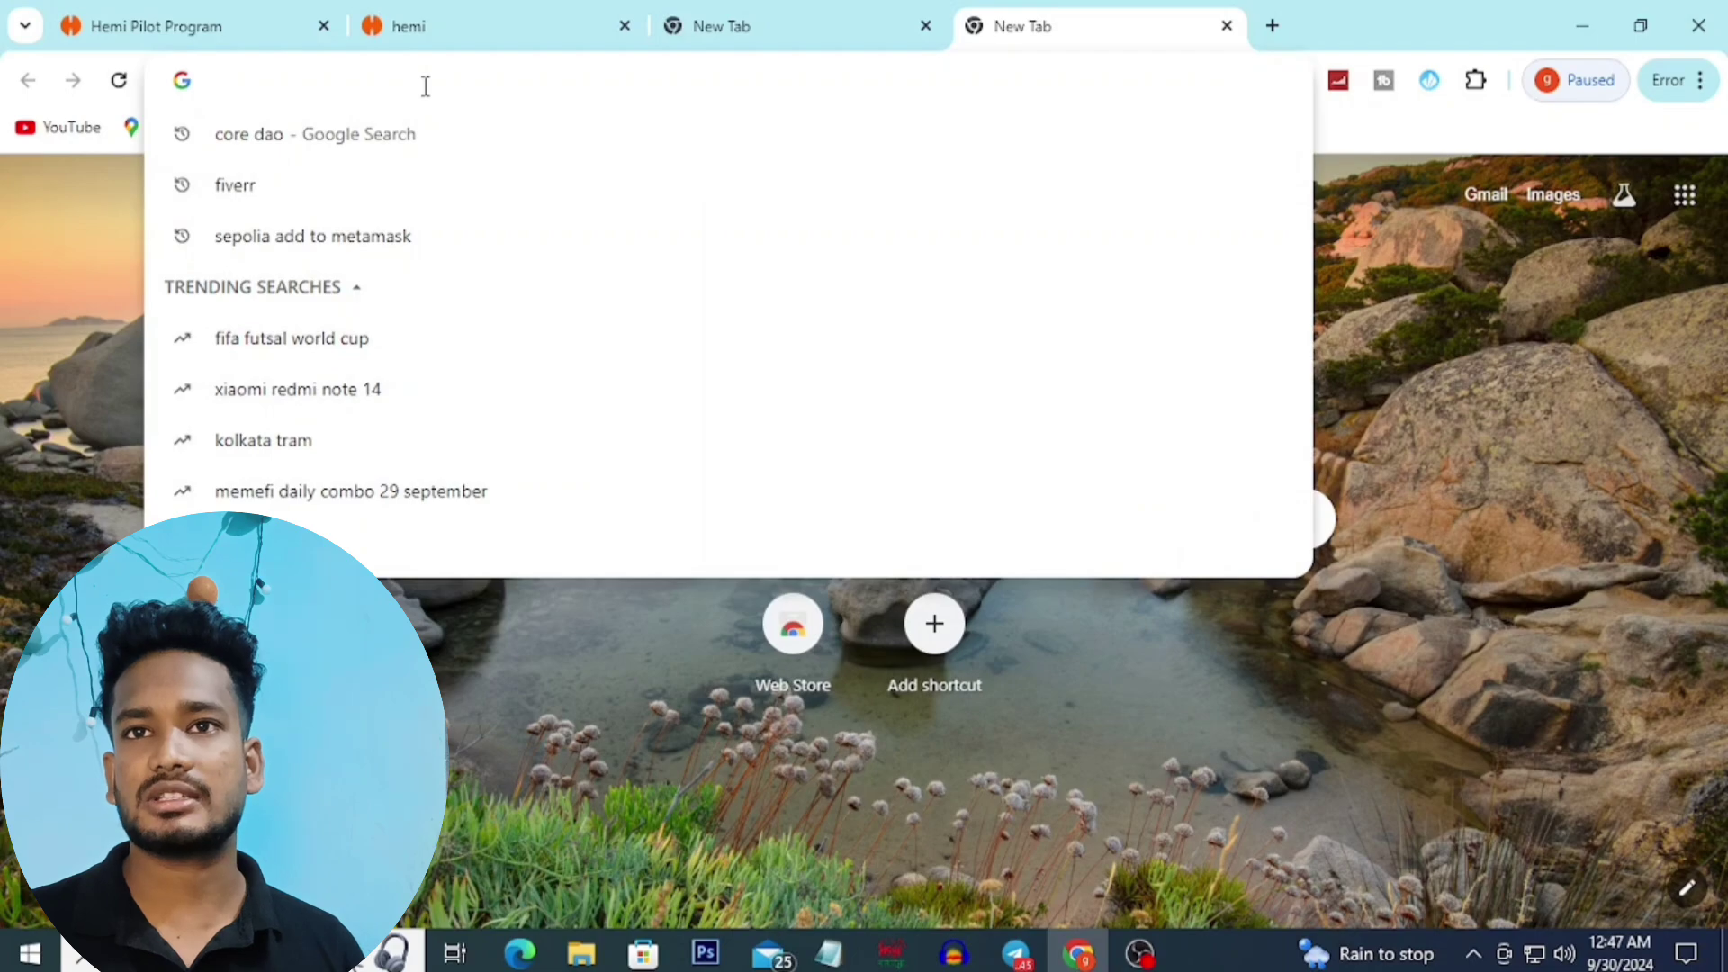
{"action": "left_click", "coordinate": [291, 243]}
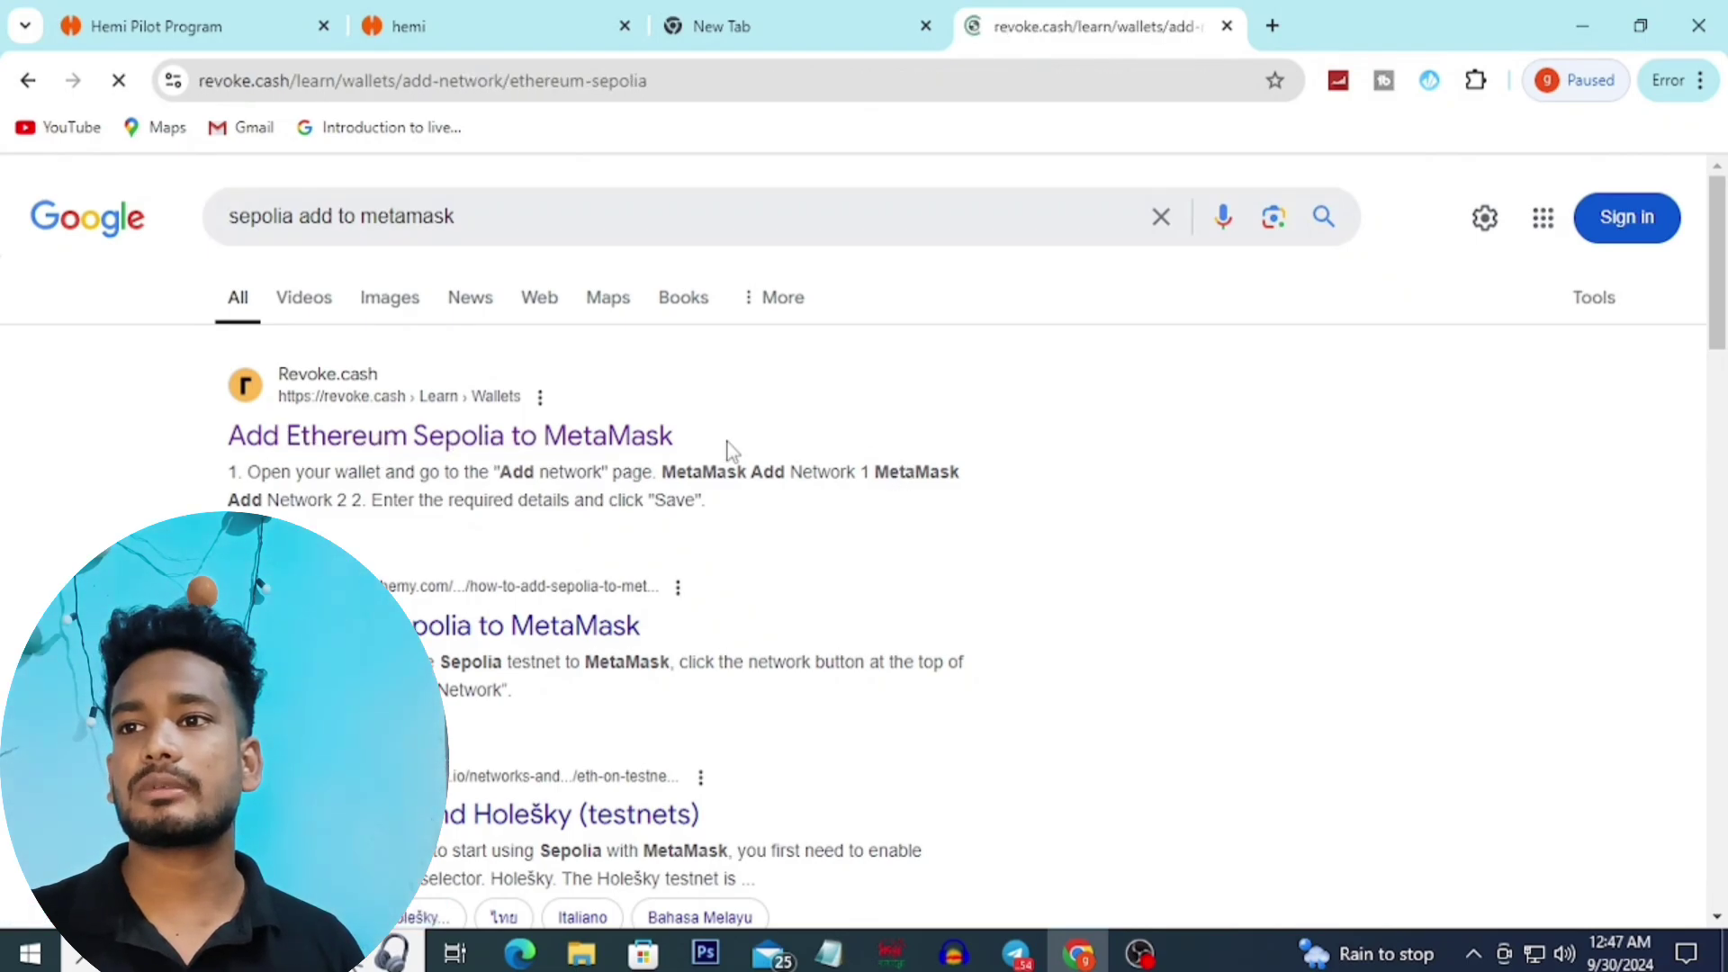
{"action": "scroll", "coordinate": [894, 574], "scroll_direction": "down", "scroll_amount": 1}
{"action": "scroll", "coordinate": [895, 574], "scroll_direction": "down", "scroll_amount": 10}
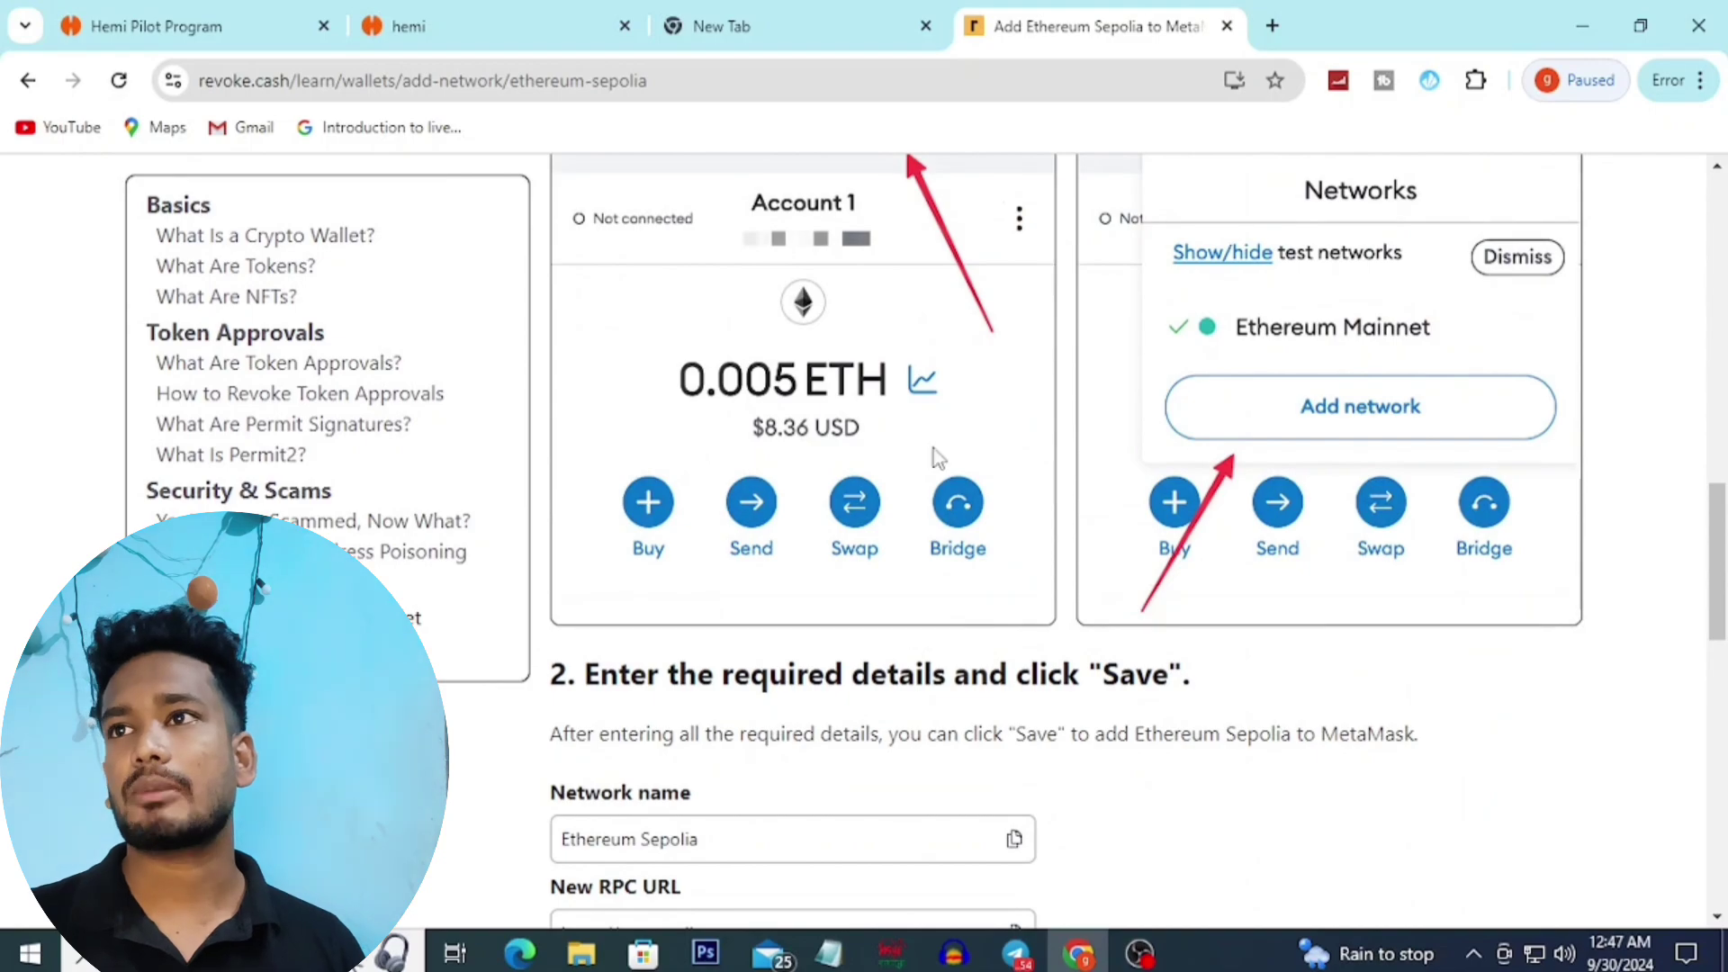
Step: Switch MetaMask to Ethereum Mainnet and open its Add a network page
{"action": "left_click", "coordinate": [823, 13]}
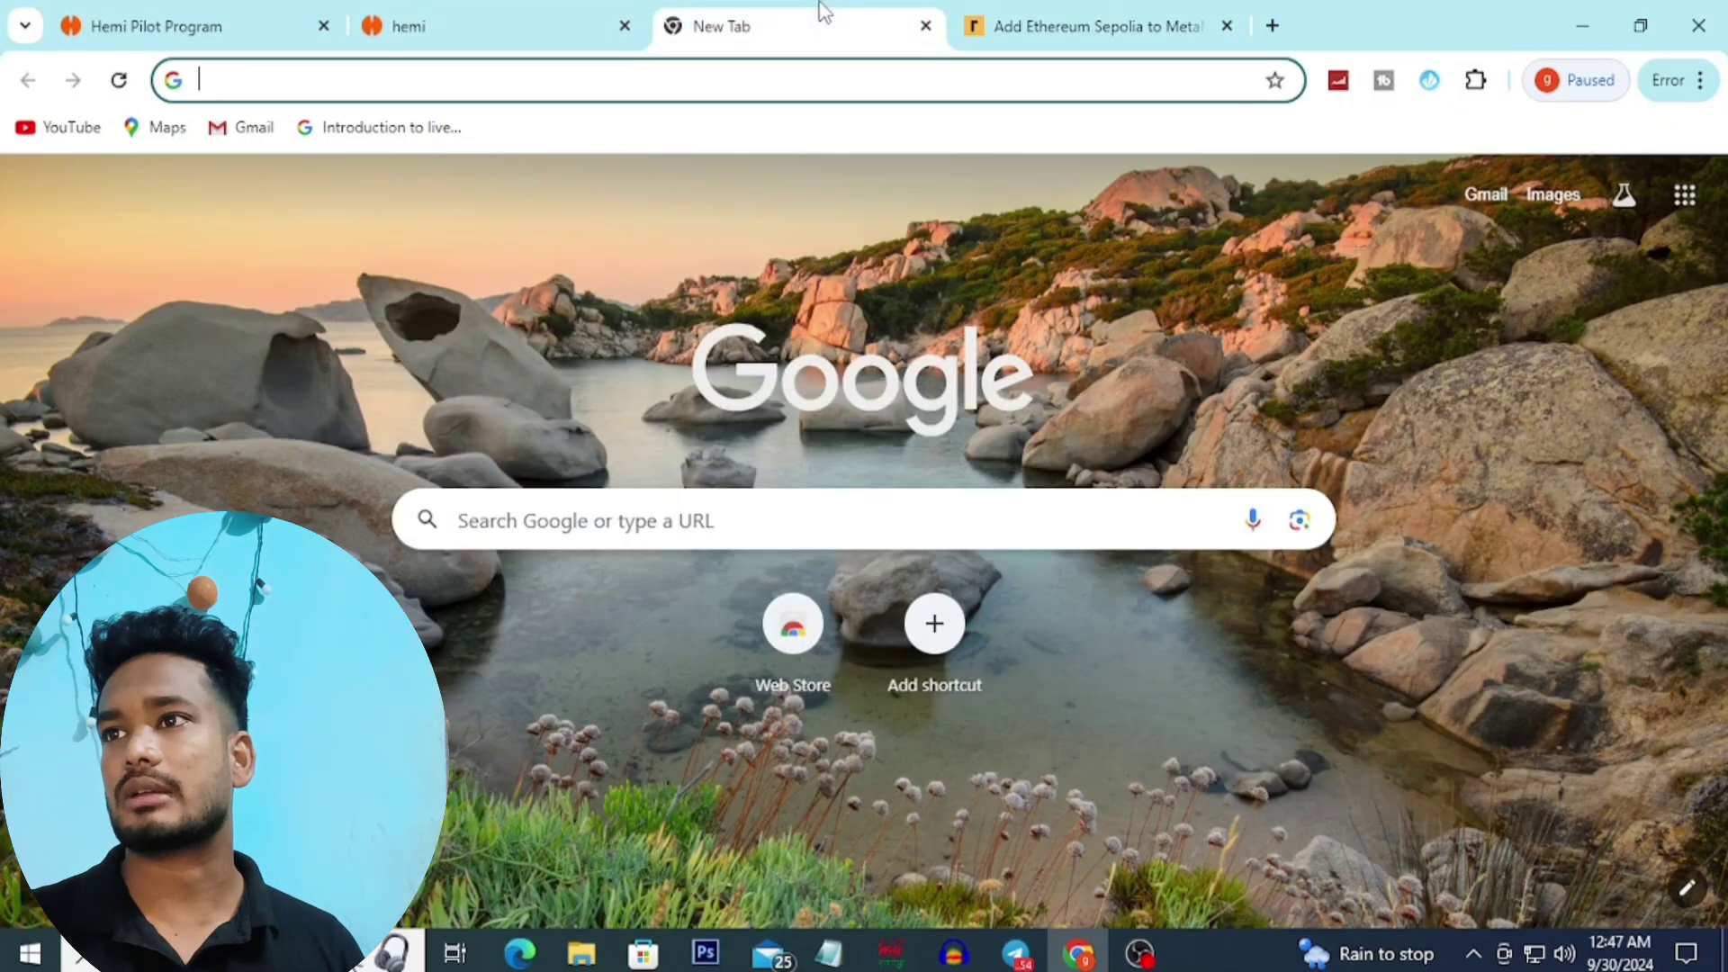
{"action": "left_click", "coordinate": [1480, 88]}
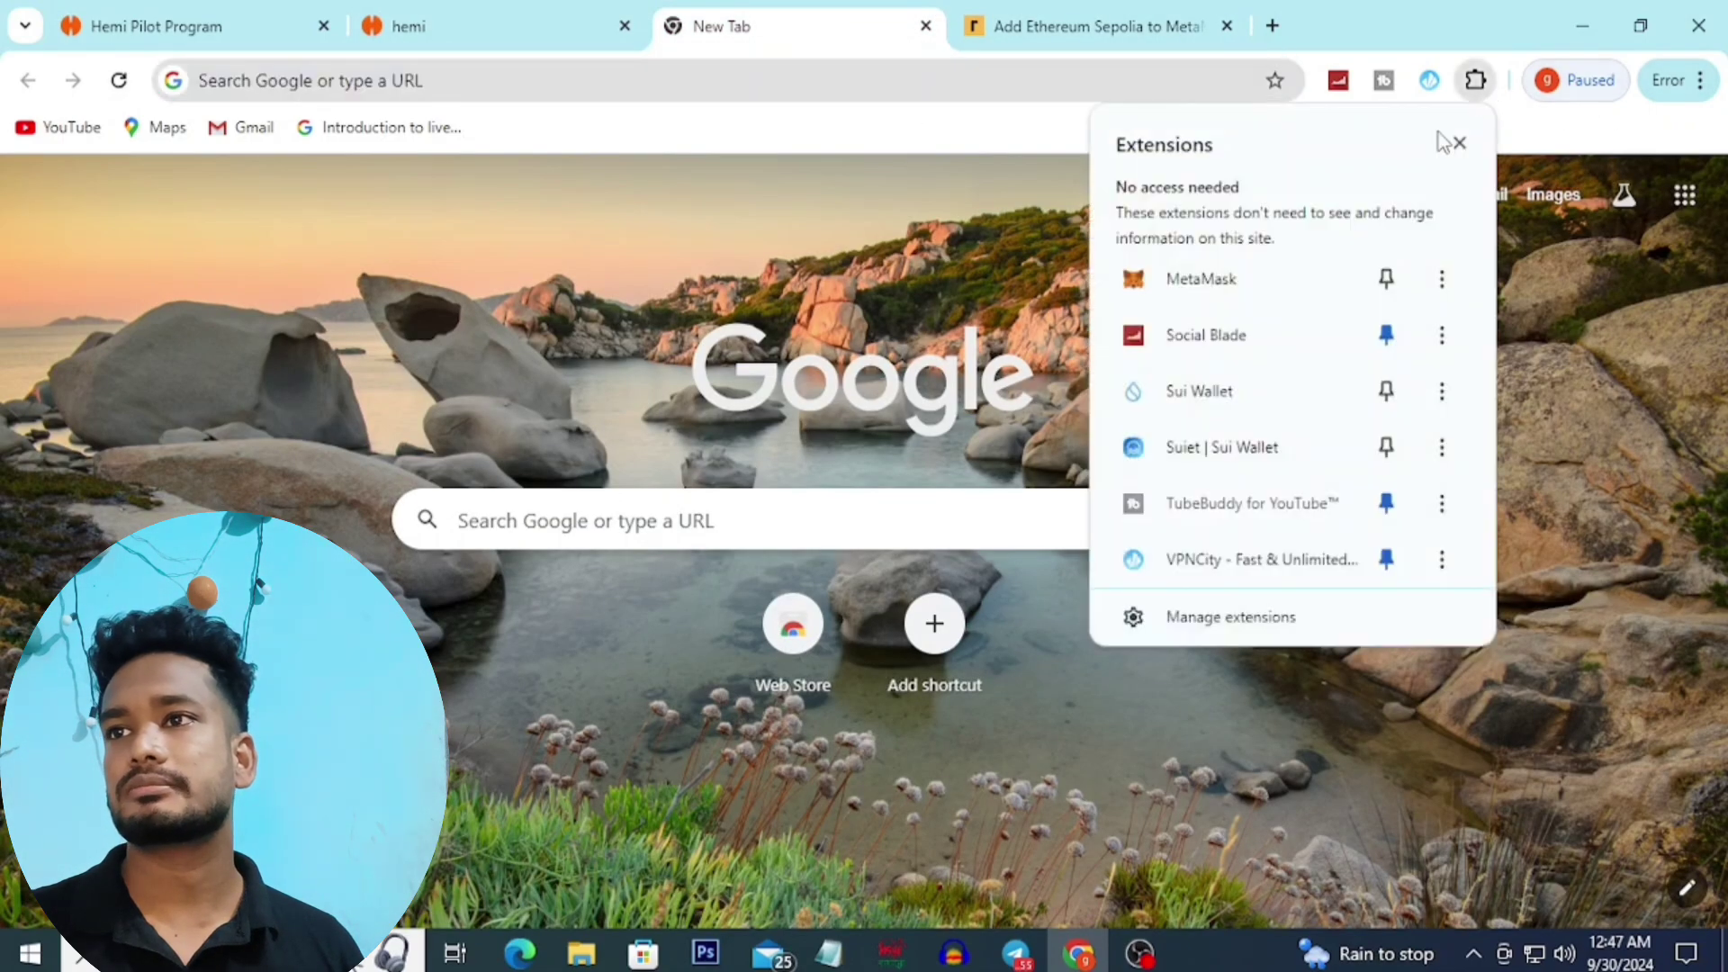
{"action": "left_click", "coordinate": [1251, 284]}
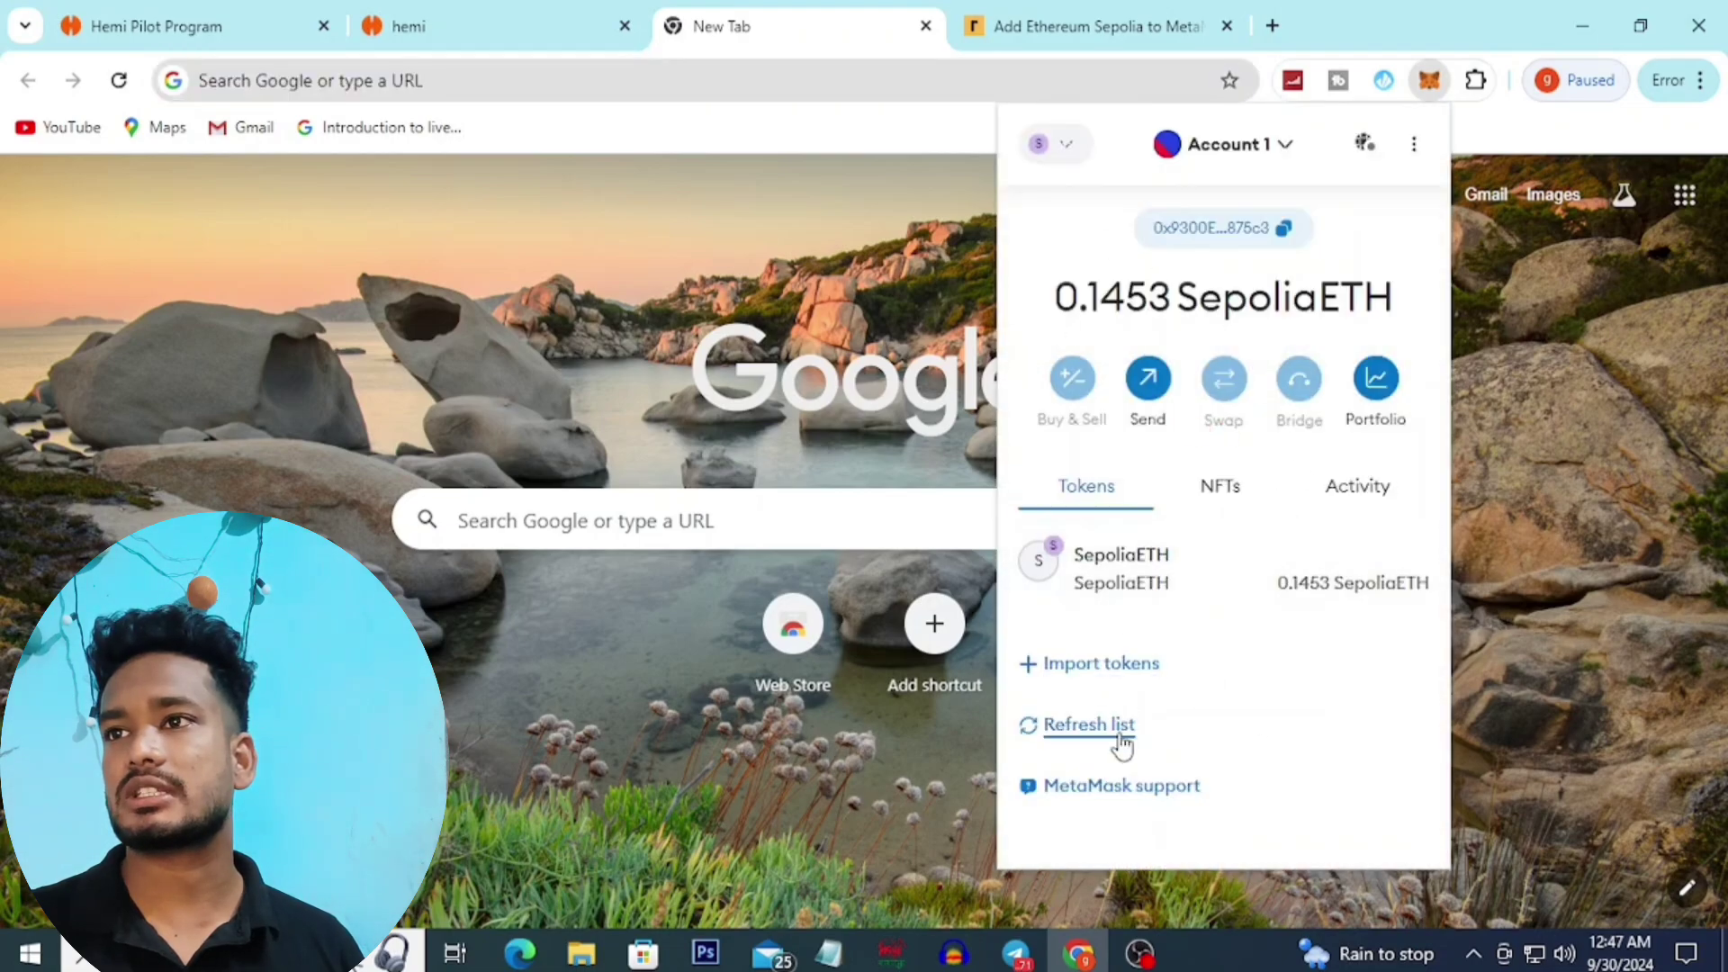
{"action": "left_click", "coordinate": [1073, 150]}
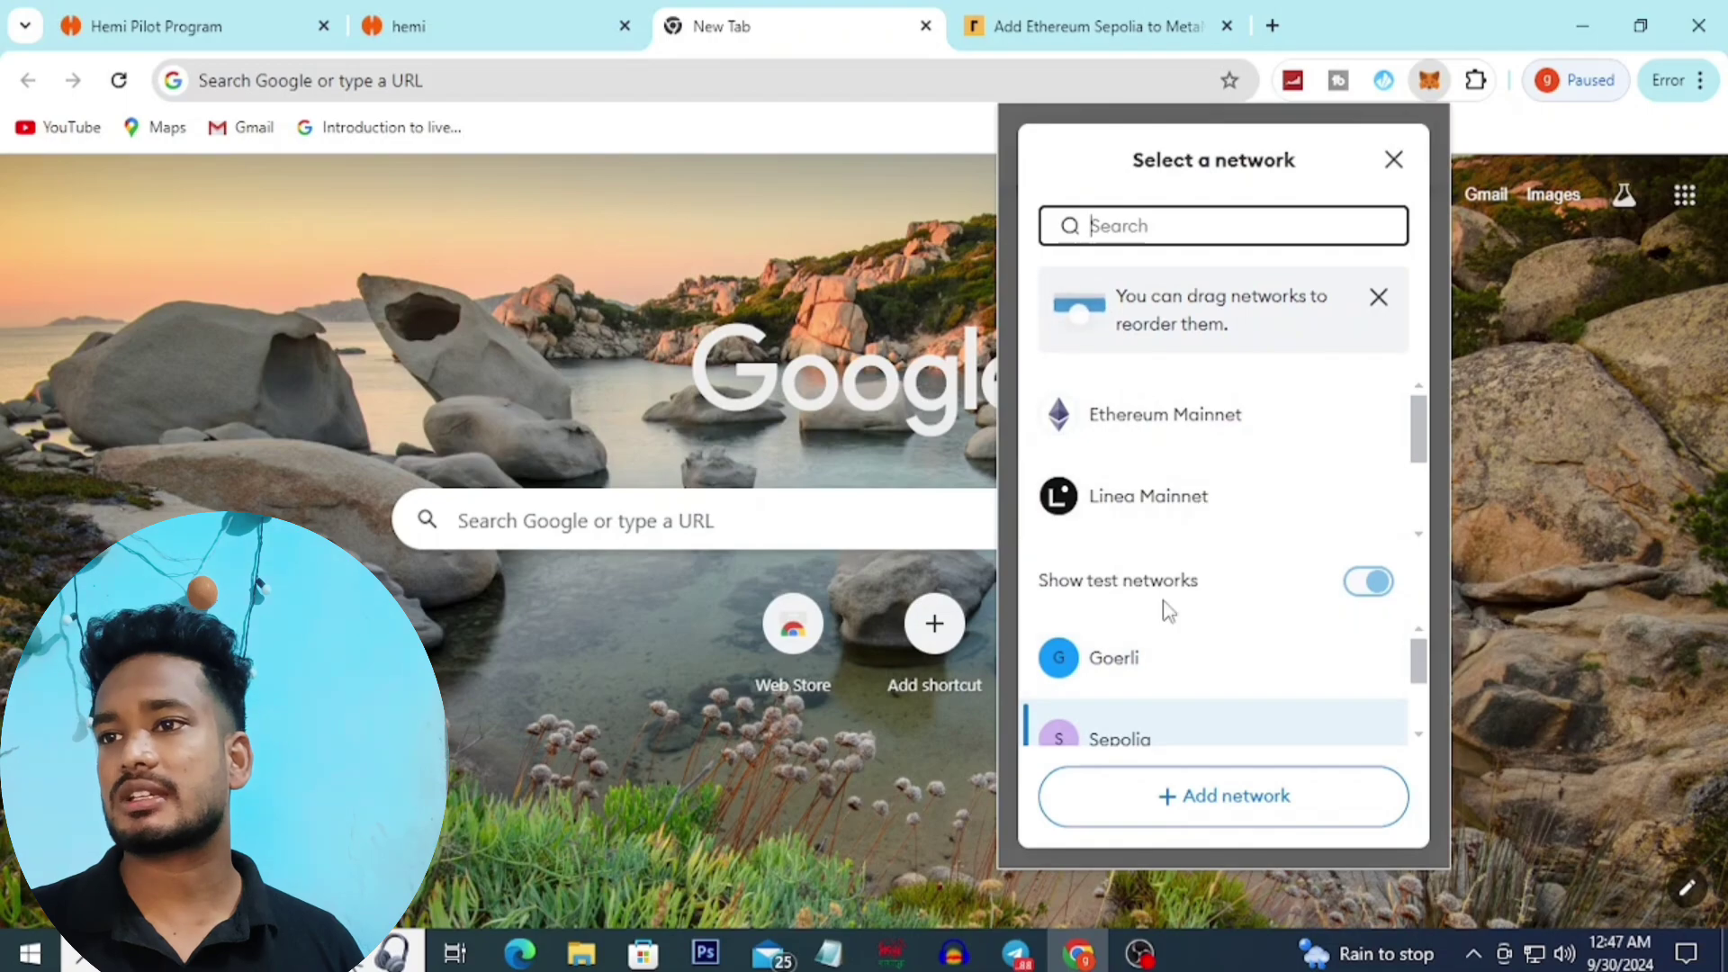
{"action": "left_click", "coordinate": [1184, 439]}
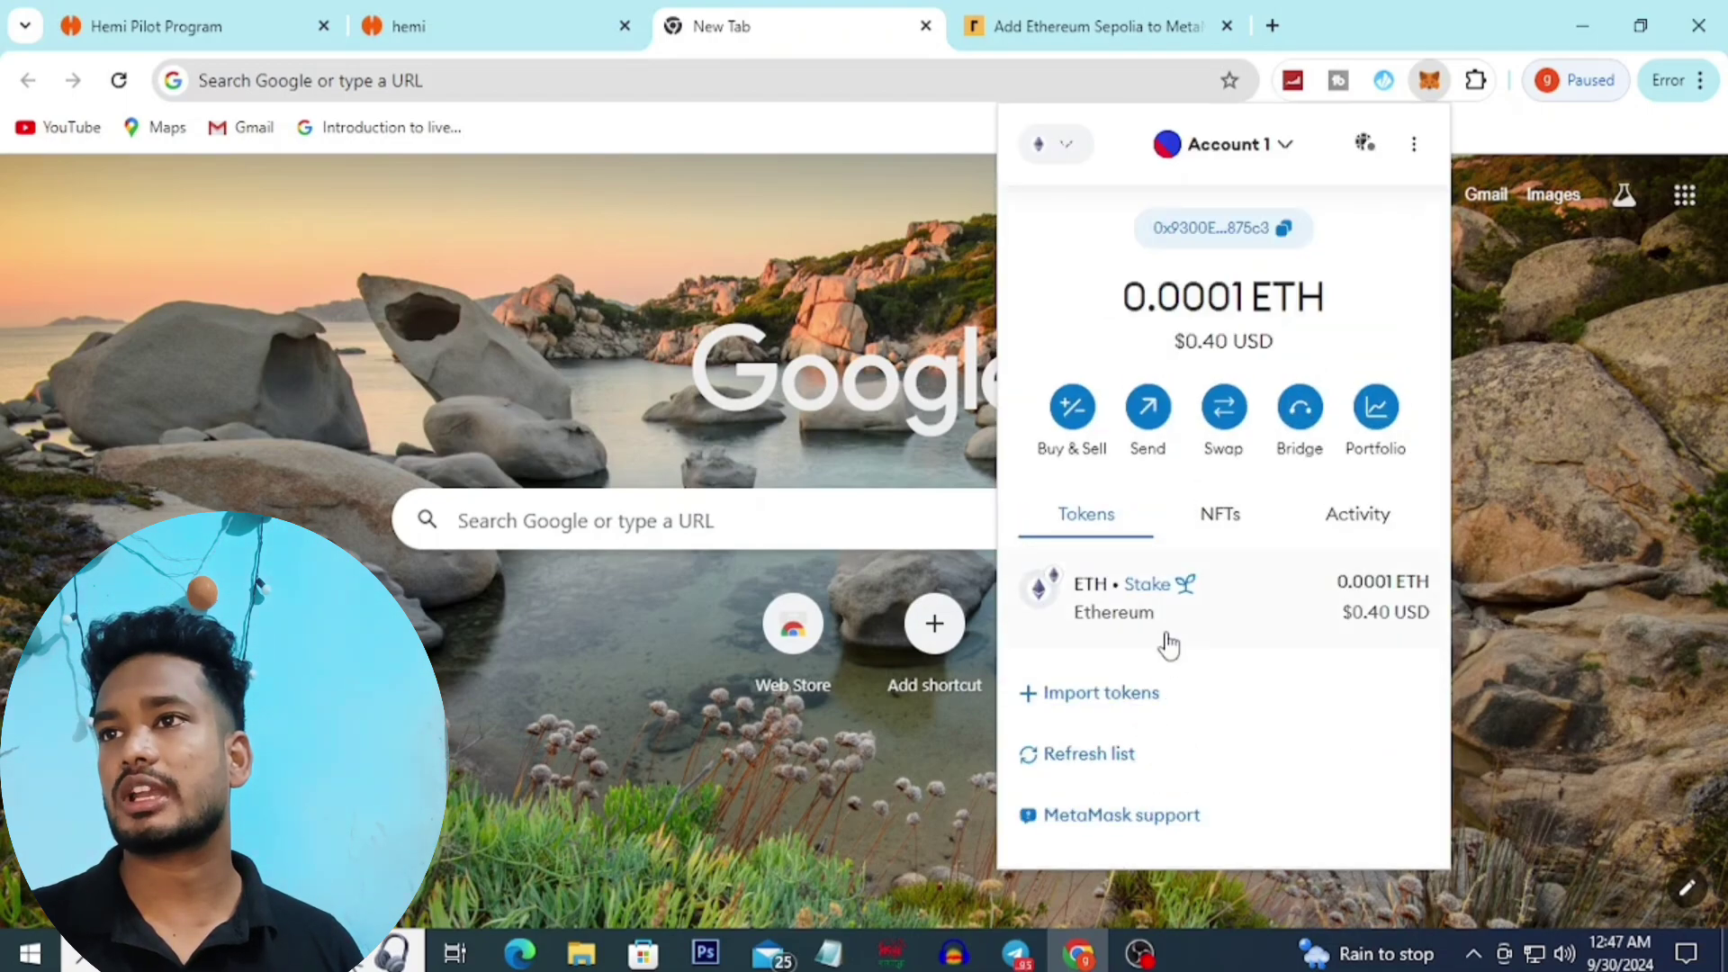
{"action": "left_click", "coordinate": [1049, 146]}
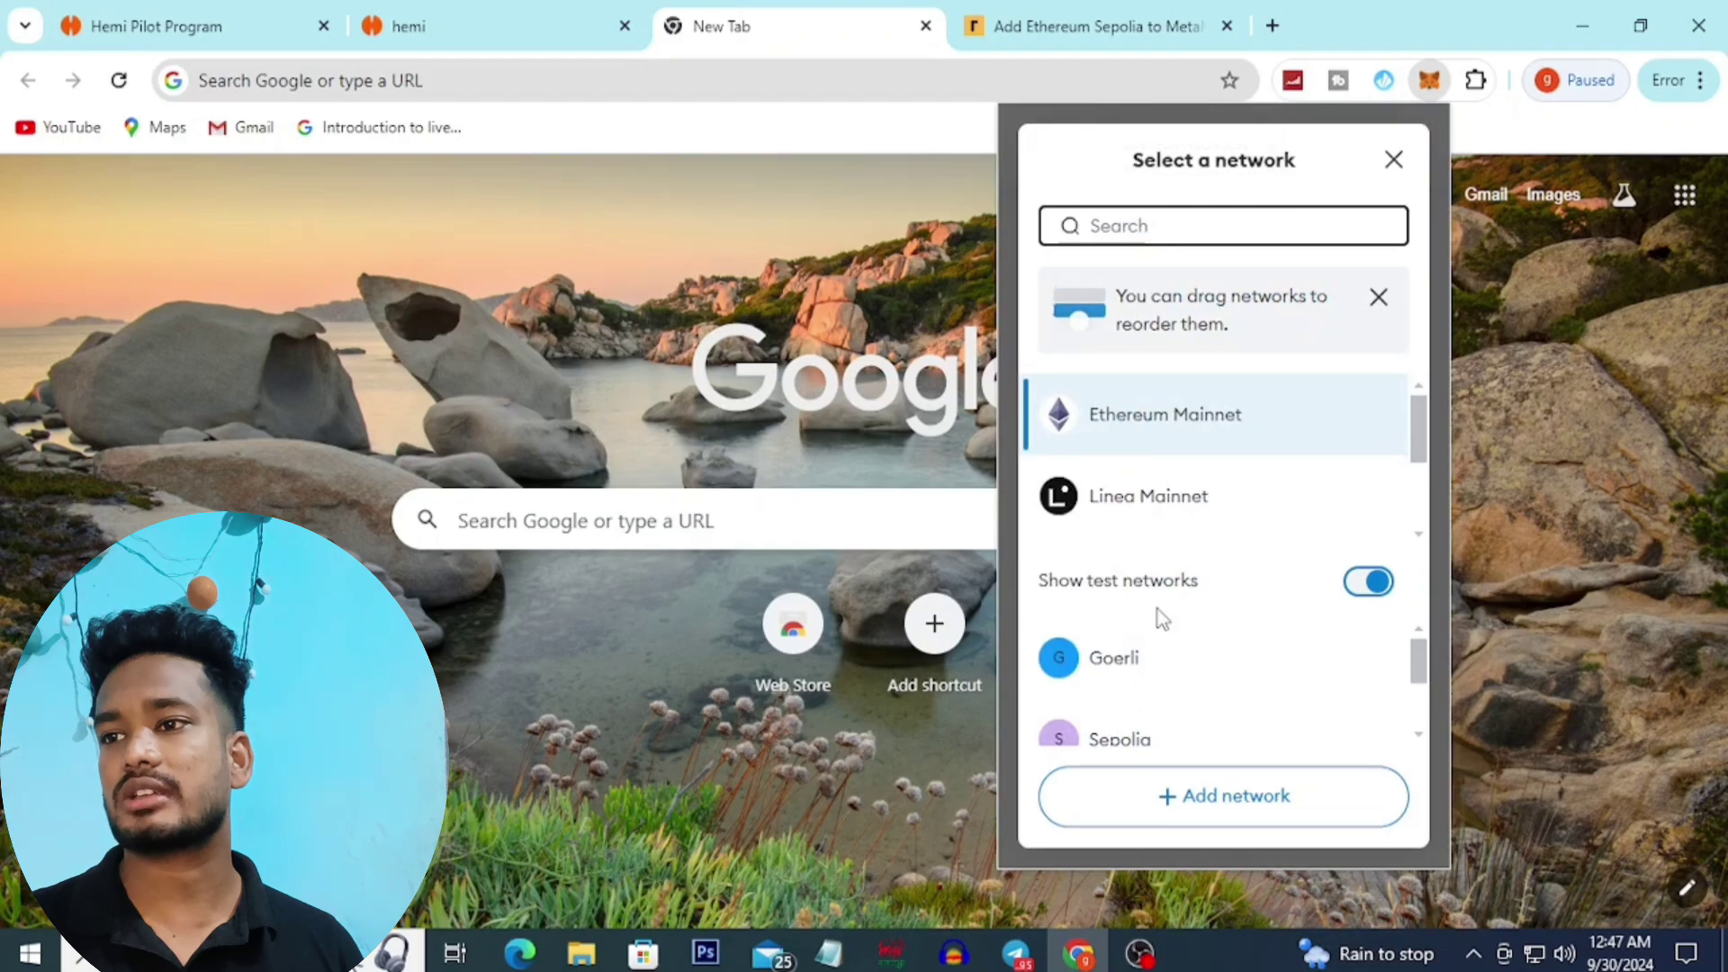
{"action": "left_click", "coordinate": [1244, 807]}
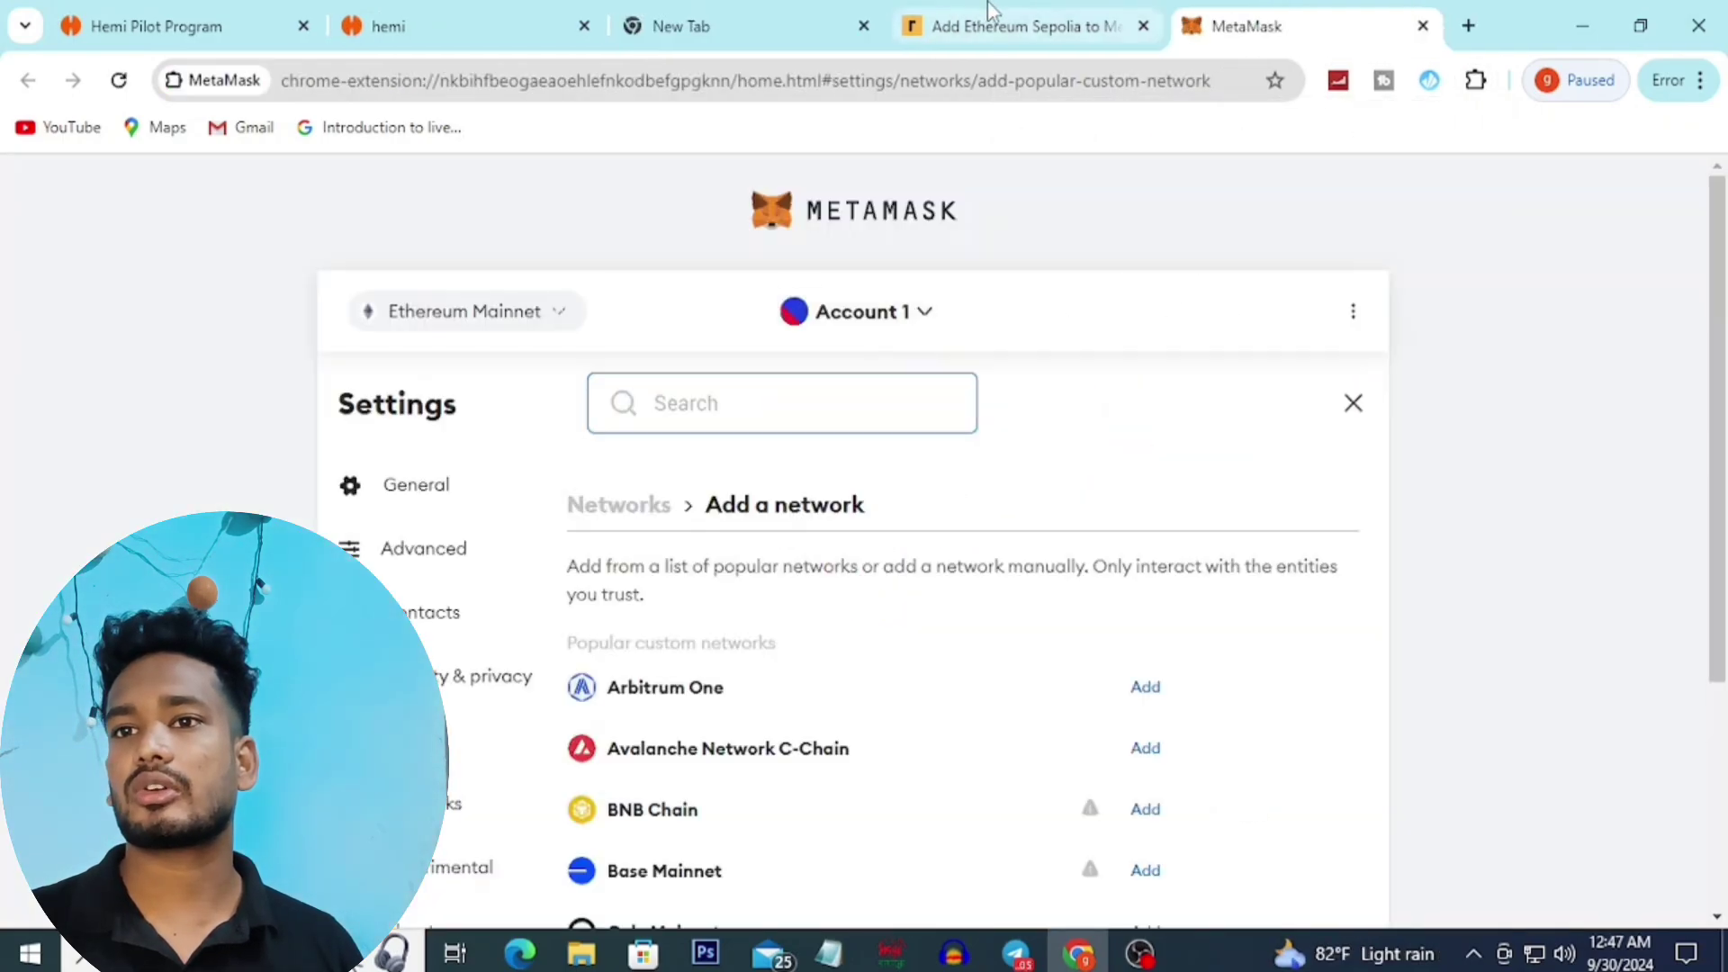
Step: Copy the network name Ethereum Sepolia from the Revoke.cash guide and paste it into MetaMask's manual network form
{"action": "left_click", "coordinate": [990, 12]}
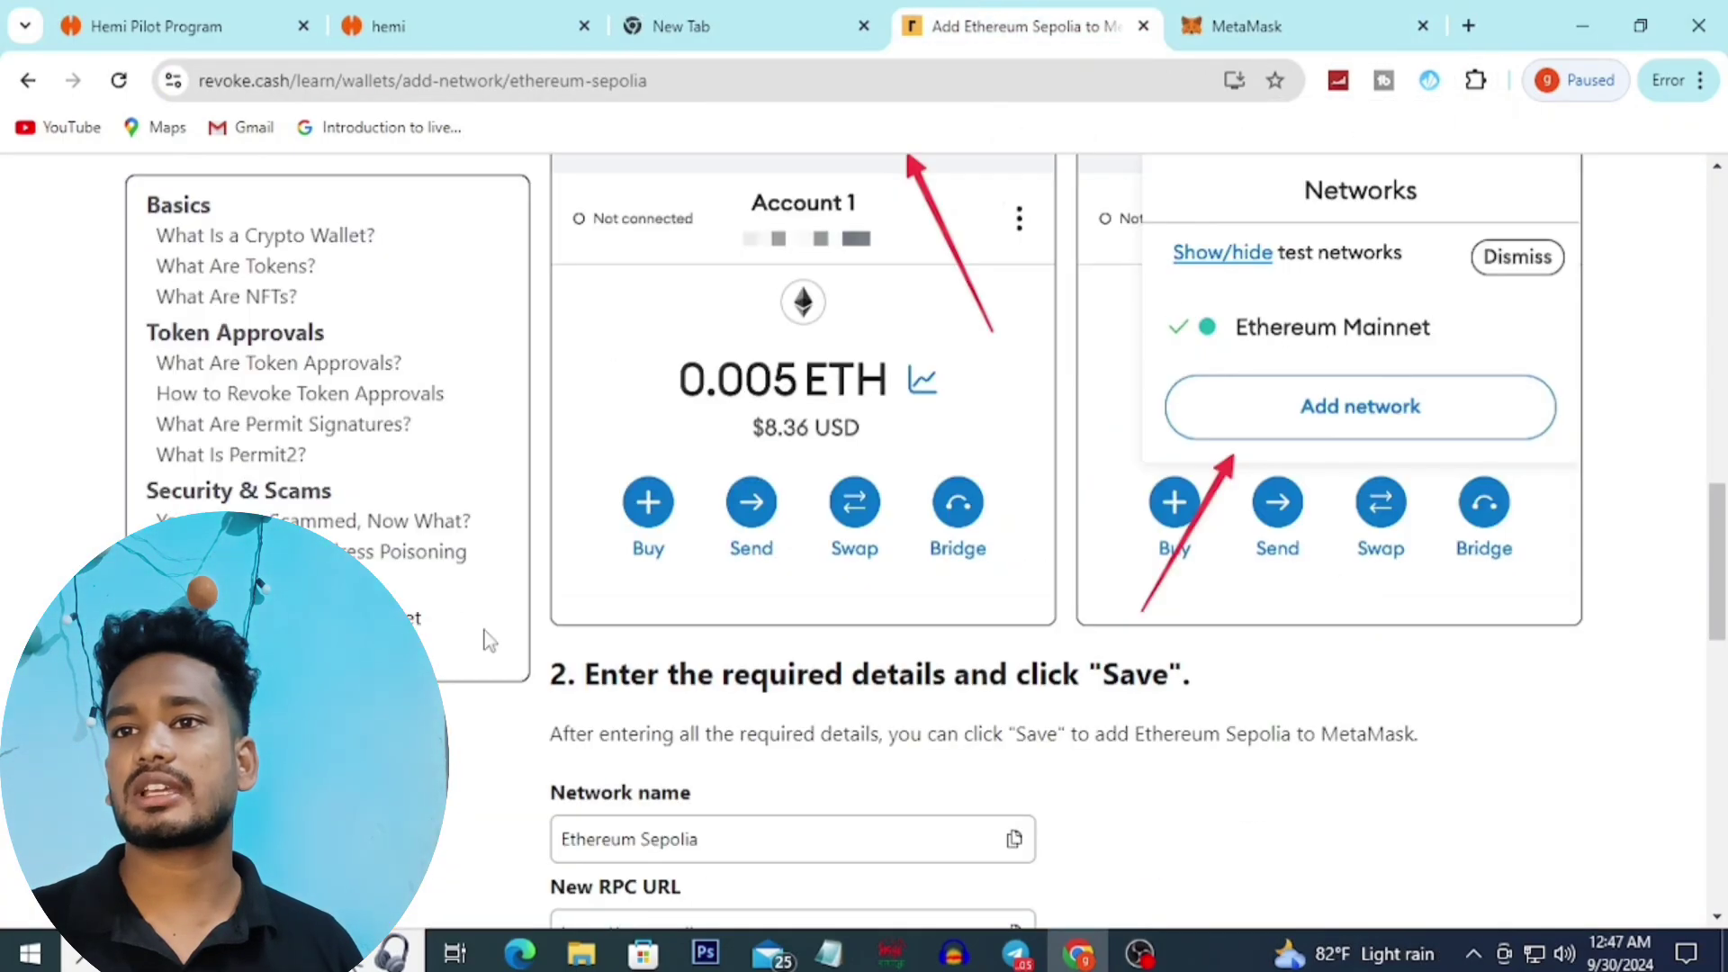
{"action": "scroll", "coordinate": [792, 648], "scroll_direction": "down", "scroll_amount": 3}
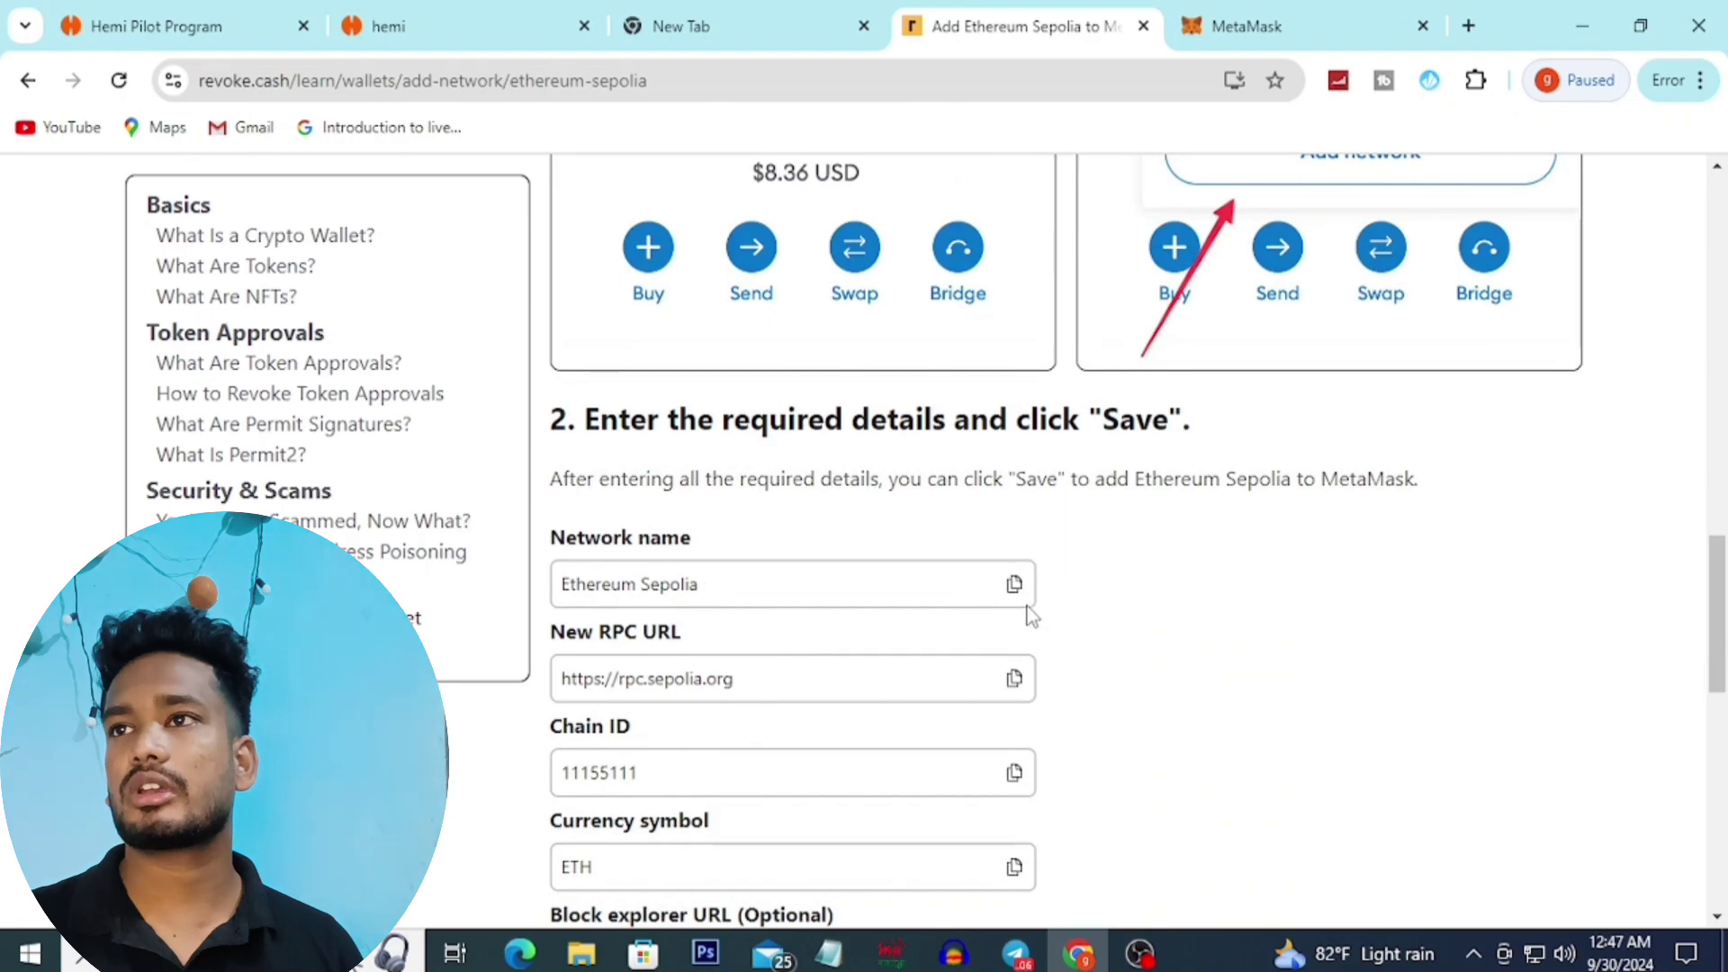
{"action": "left_click", "coordinate": [1014, 587]}
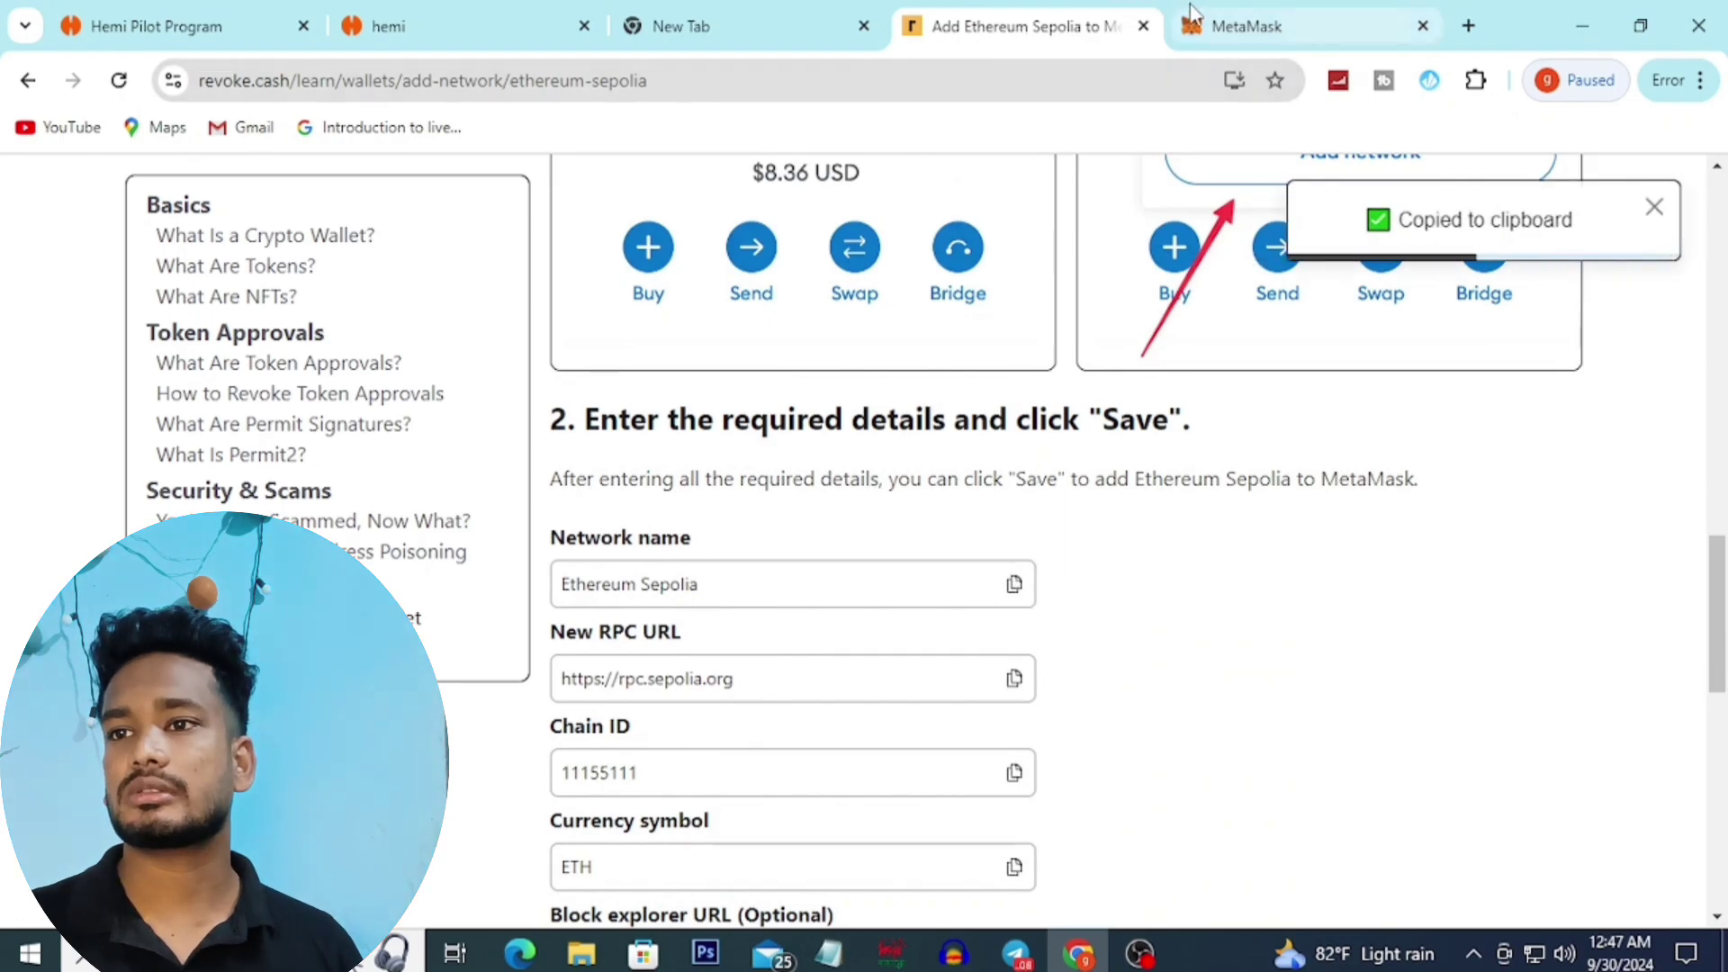
{"action": "left_click", "coordinate": [1246, 26]}
{"action": "scroll", "coordinate": [822, 559], "scroll_direction": "down", "scroll_amount": 4}
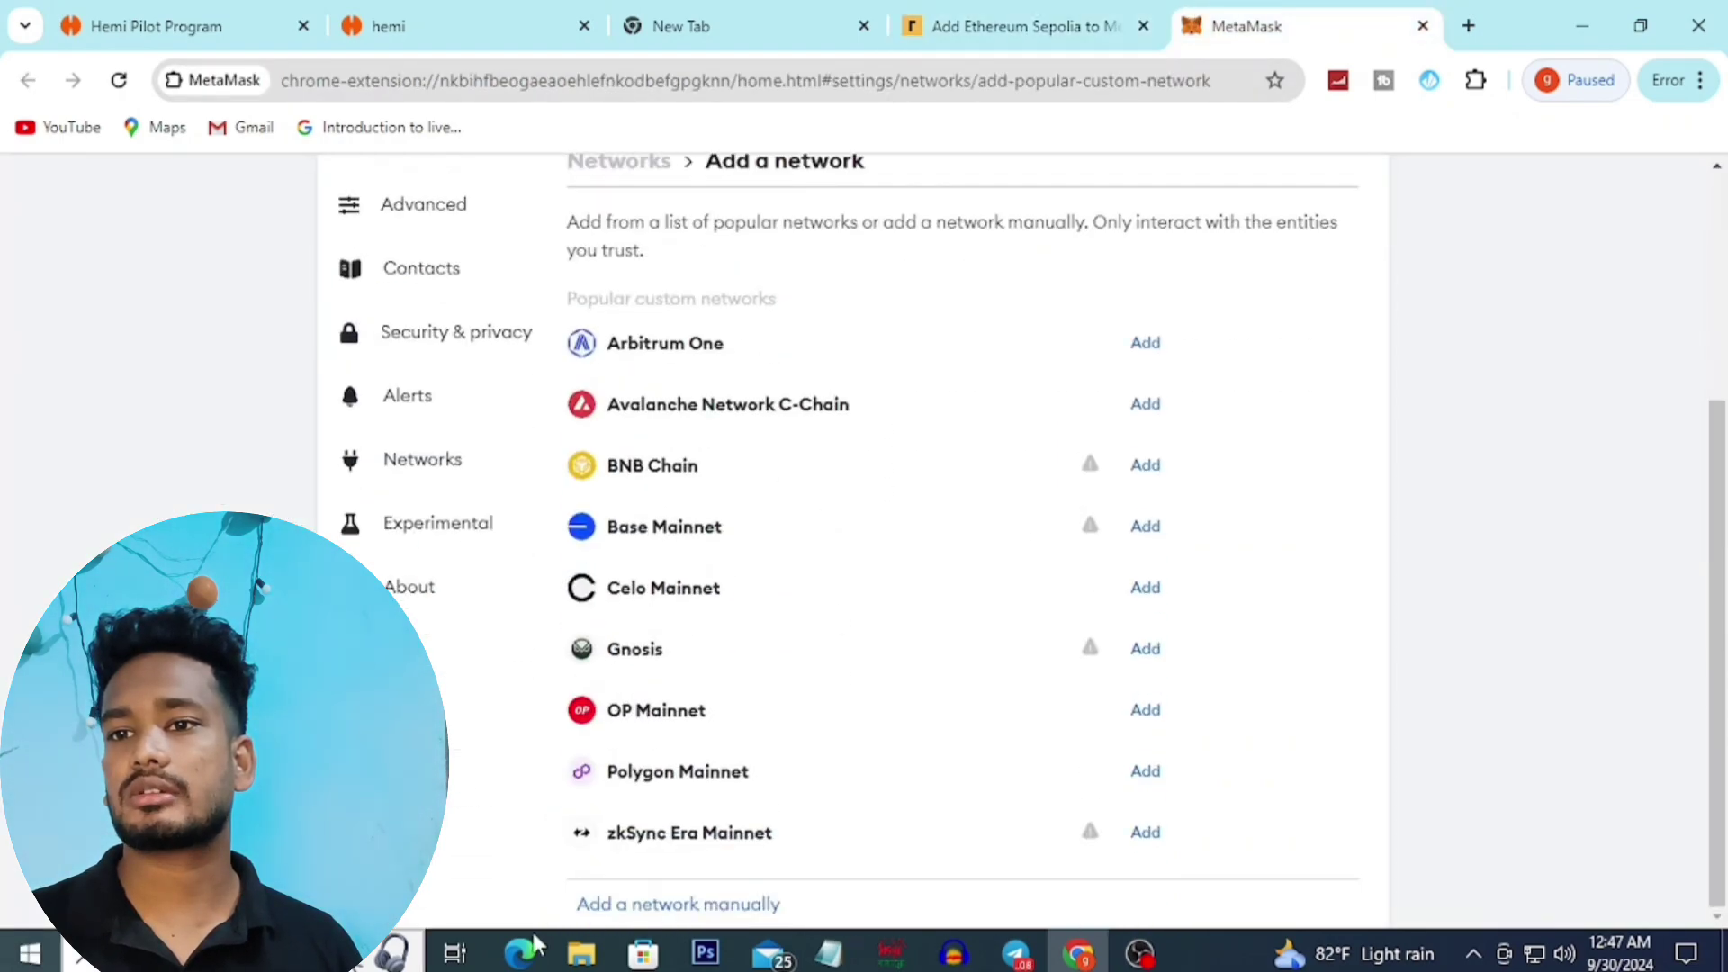
{"action": "left_click", "coordinate": [711, 905]}
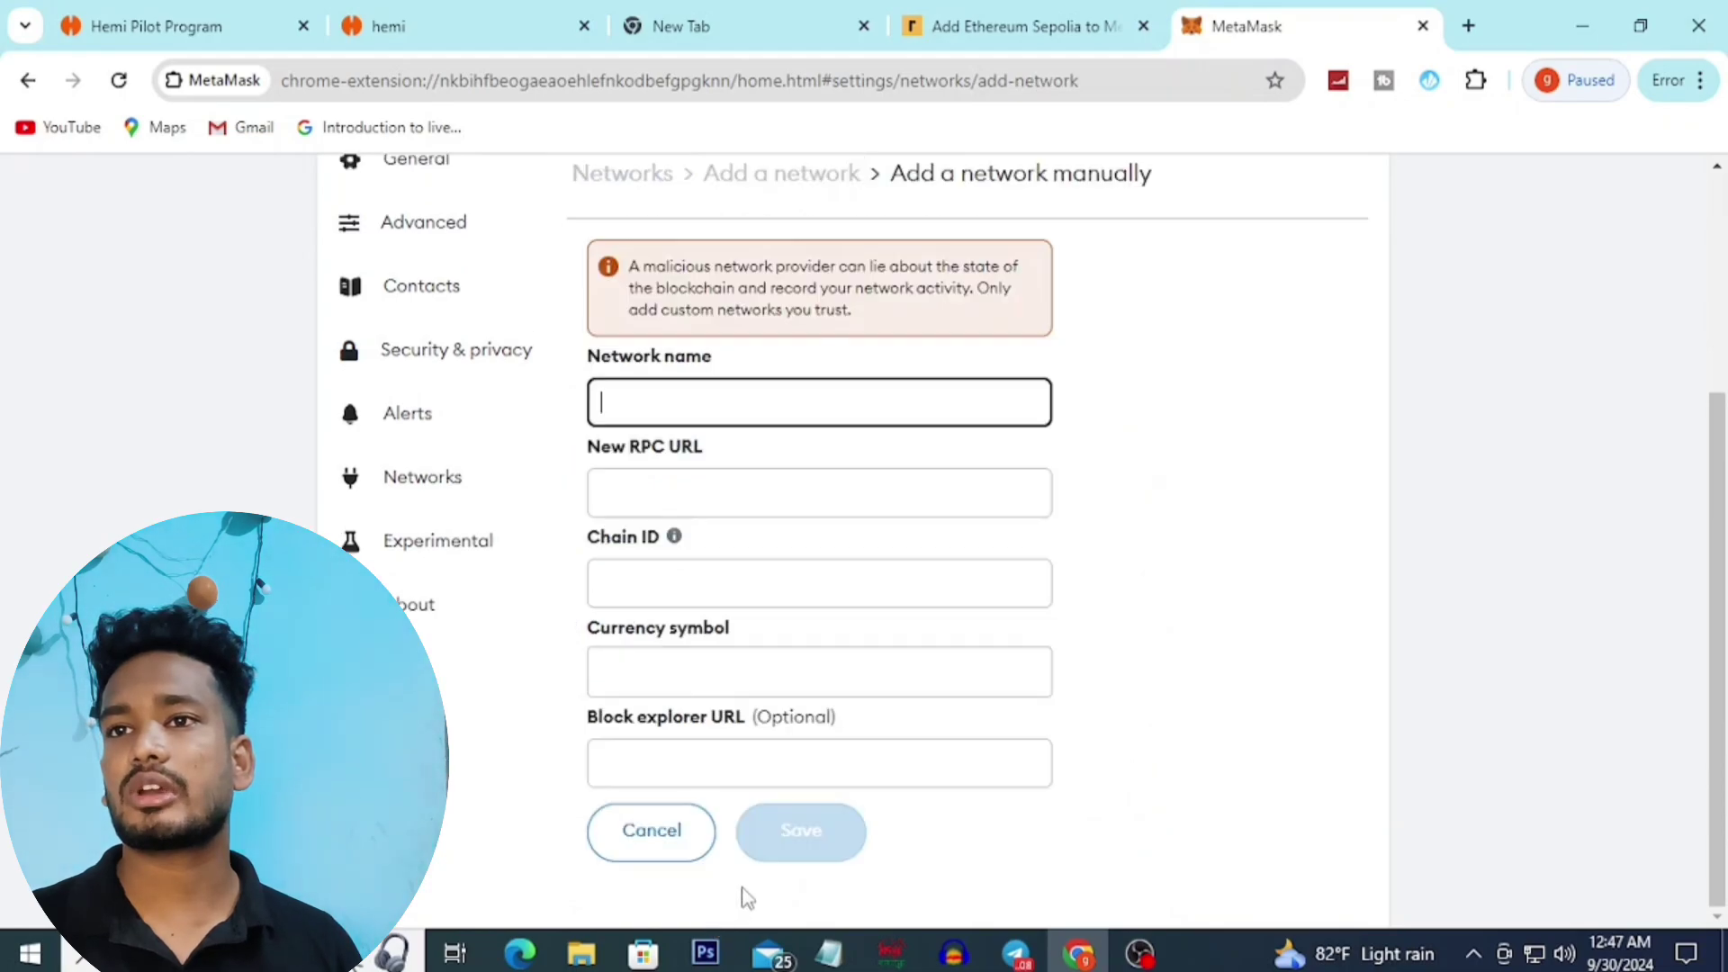
{"action": "right_click", "coordinate": [628, 407]}
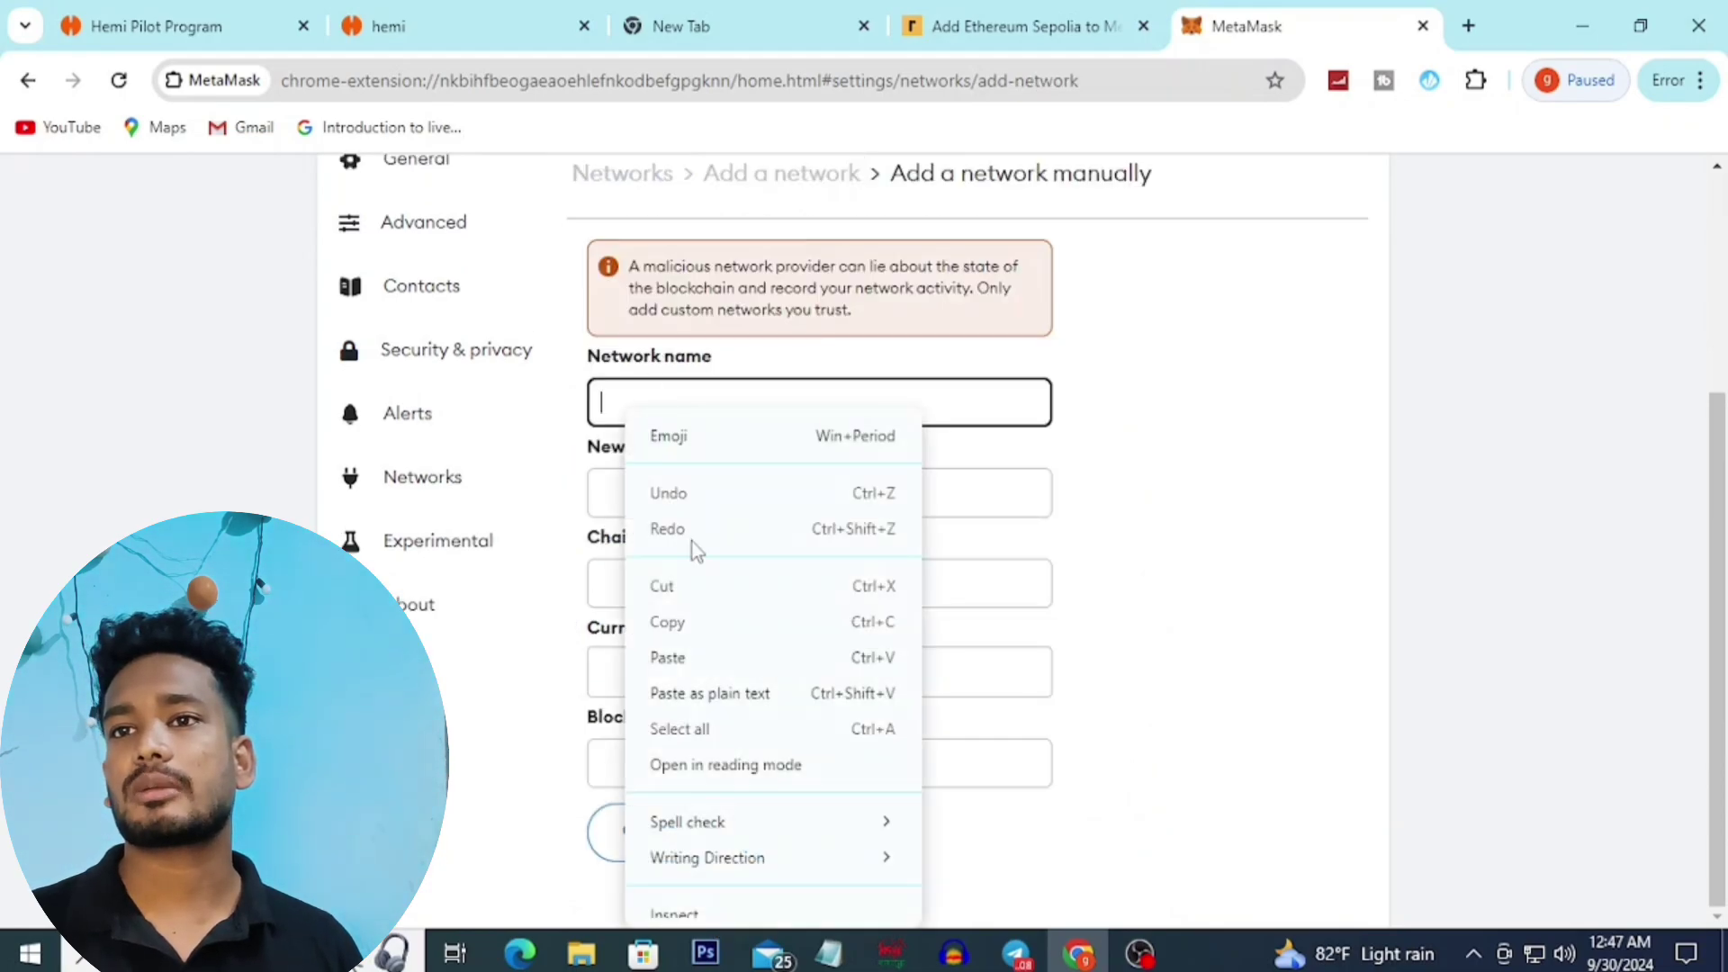
{"action": "left_click", "coordinate": [695, 660]}
Step: Review the guide's remaining Sepolia network details and close the MetaMask form without saving
{"action": "left_click", "coordinate": [1116, 27]}
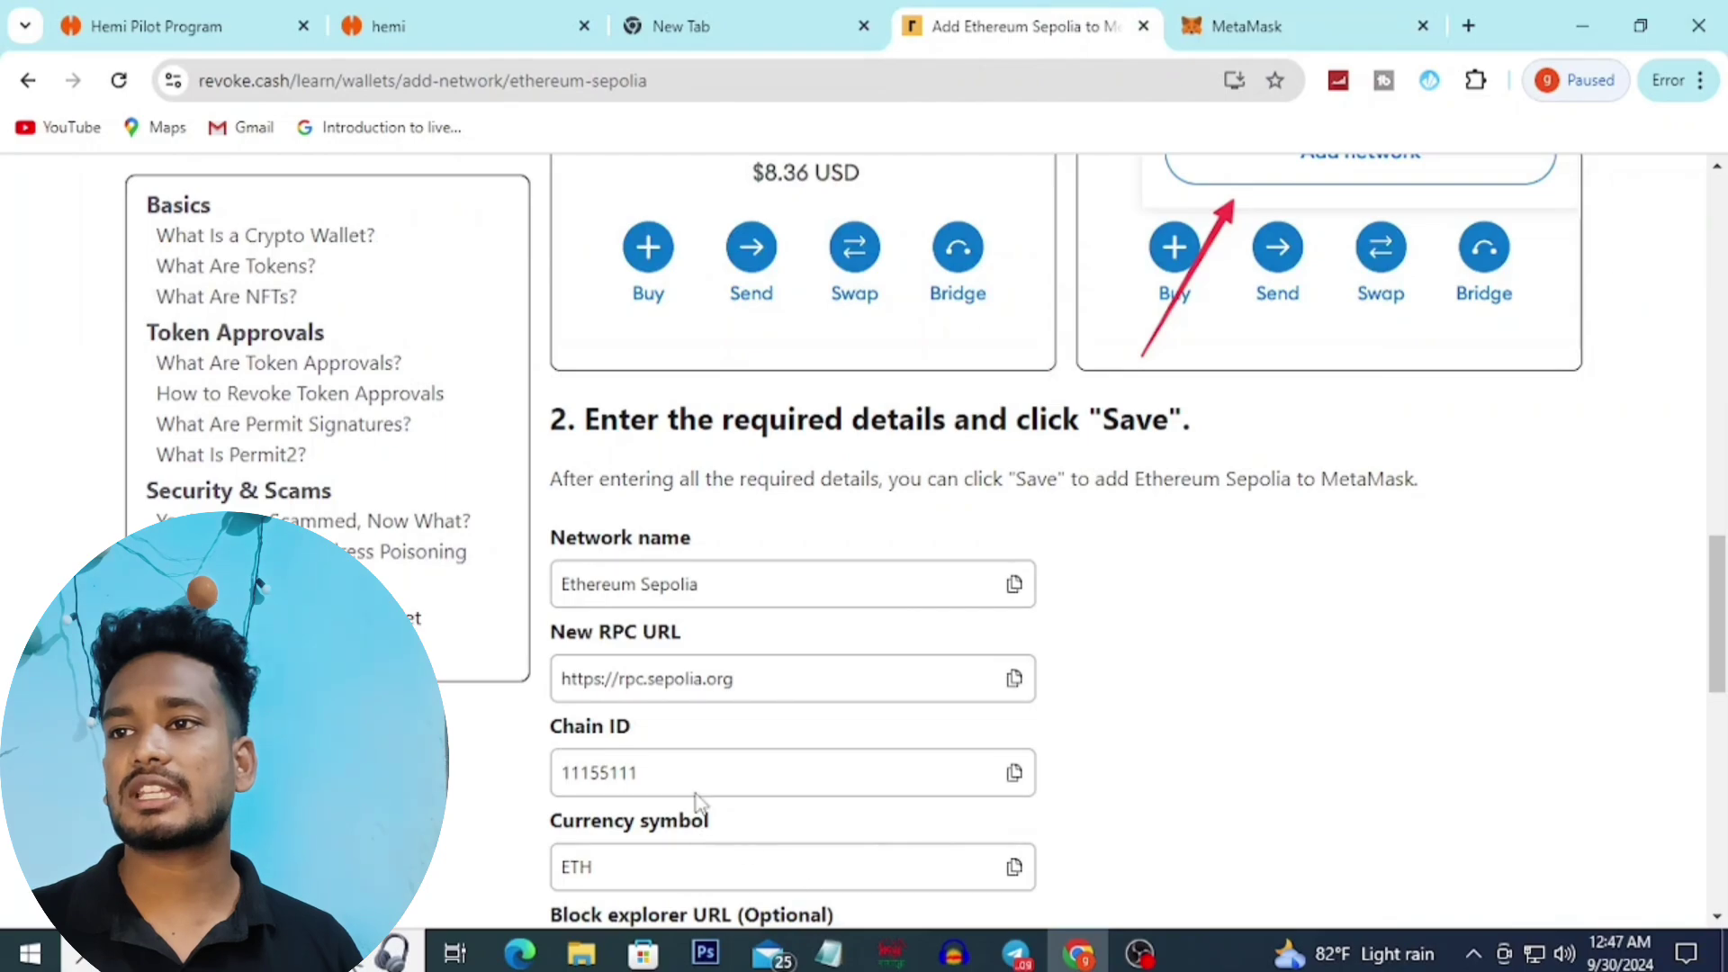
{"action": "scroll", "coordinate": [932, 623], "scroll_direction": "down", "scroll_amount": 3}
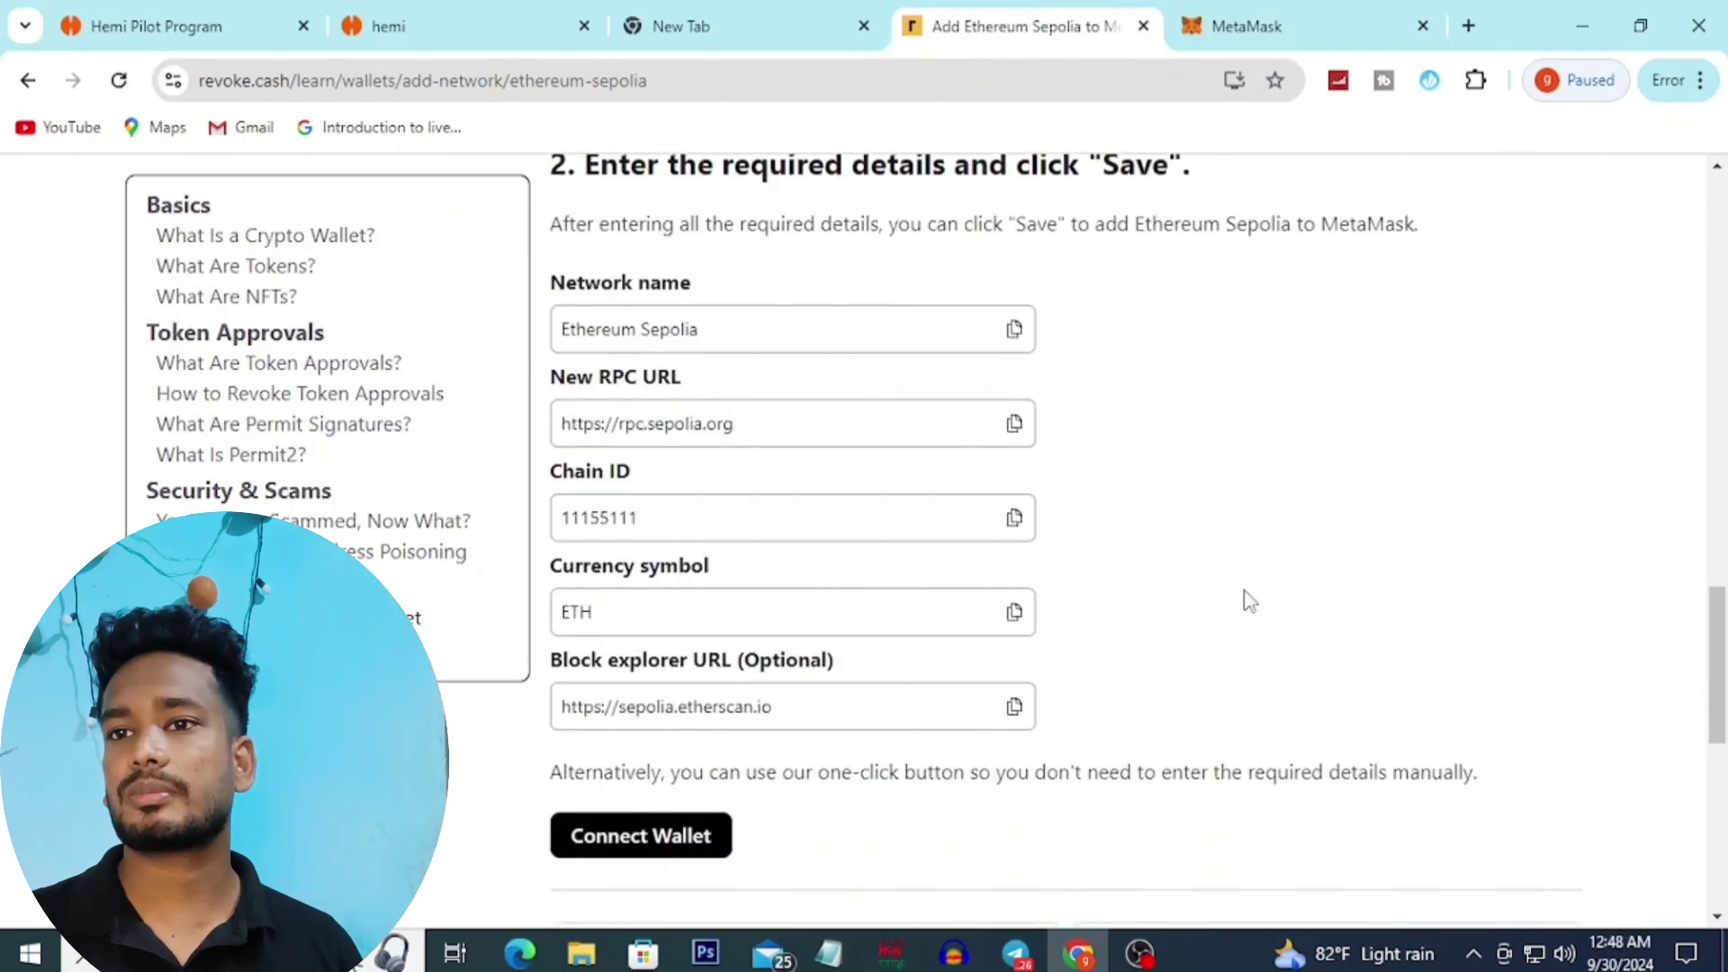
{"action": "left_click", "coordinate": [1251, 13]}
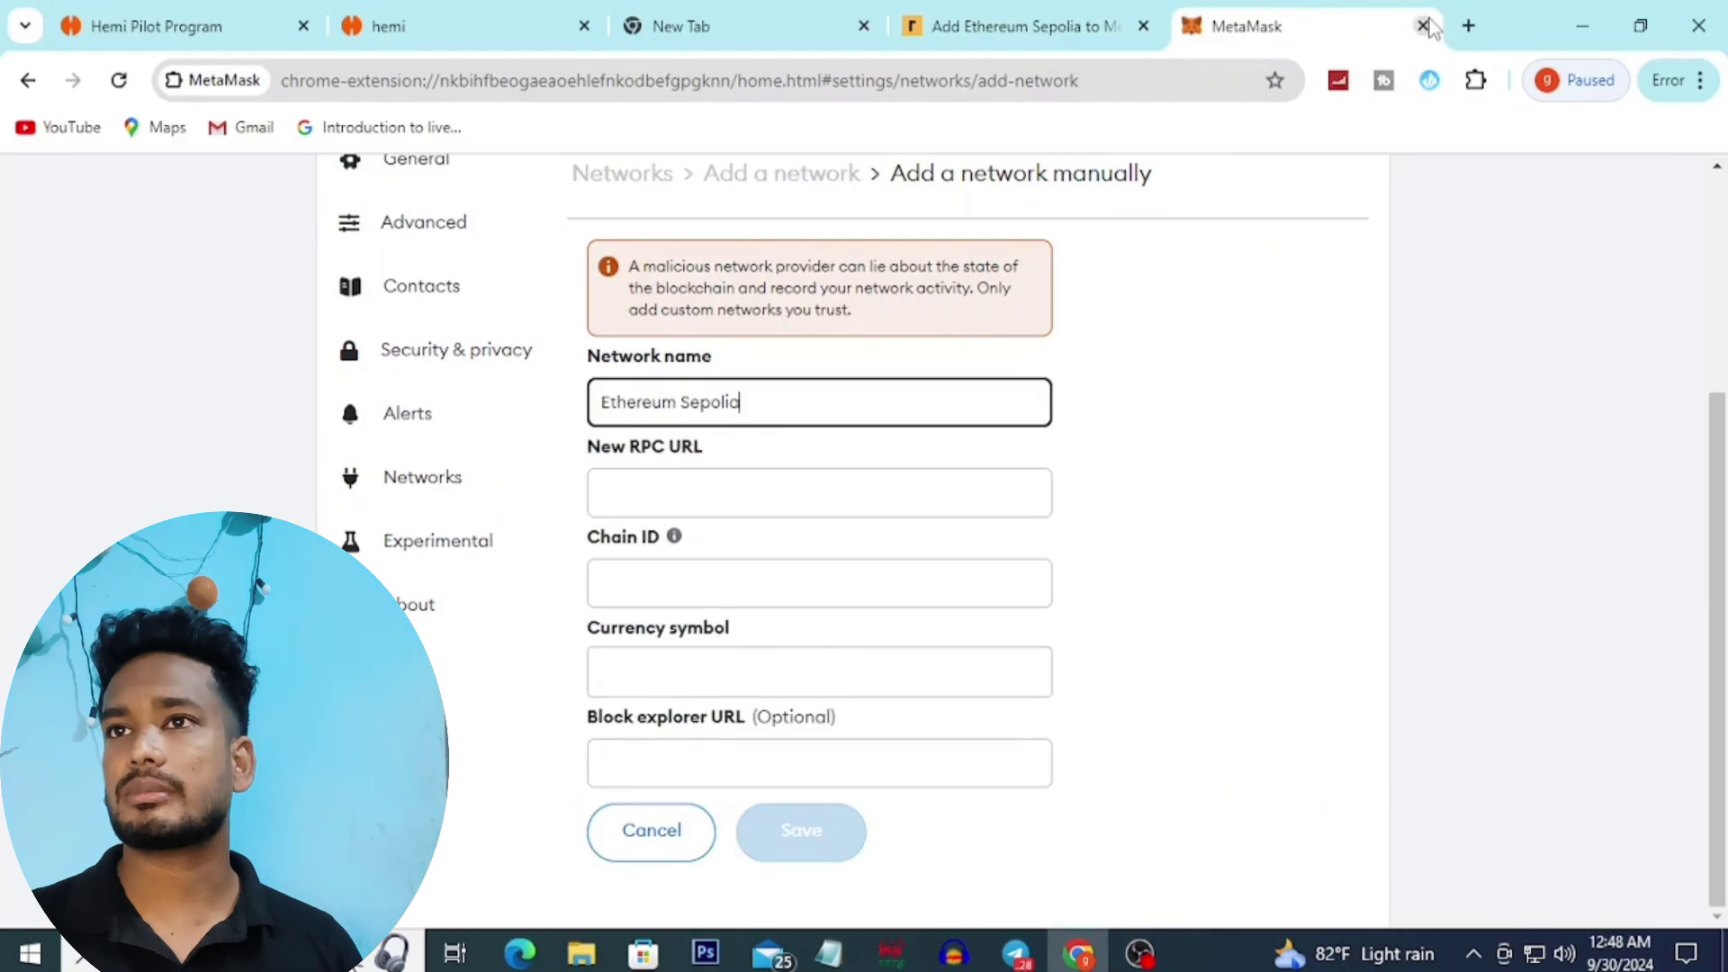
{"action": "left_click", "coordinate": [1423, 25]}
Step: Revisit the Hemi dashboard and tunnel page, and close the Revoke.cash guide
{"action": "left_click", "coordinate": [833, 11]}
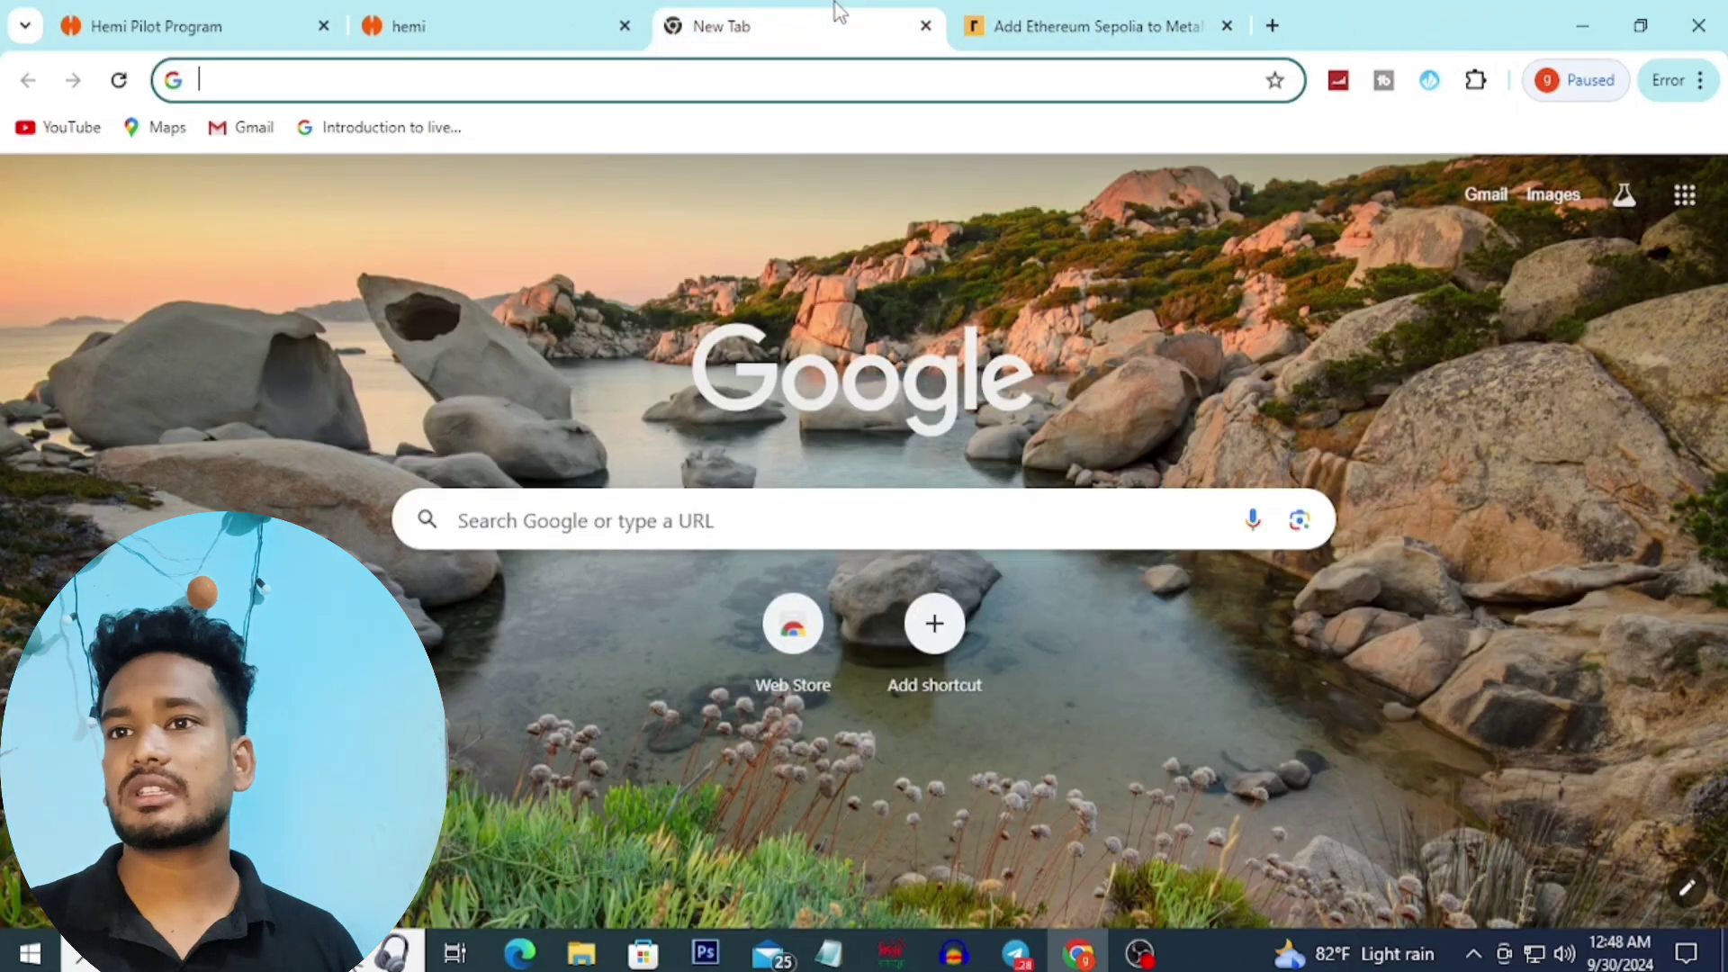
{"action": "left_click", "coordinate": [254, 13]}
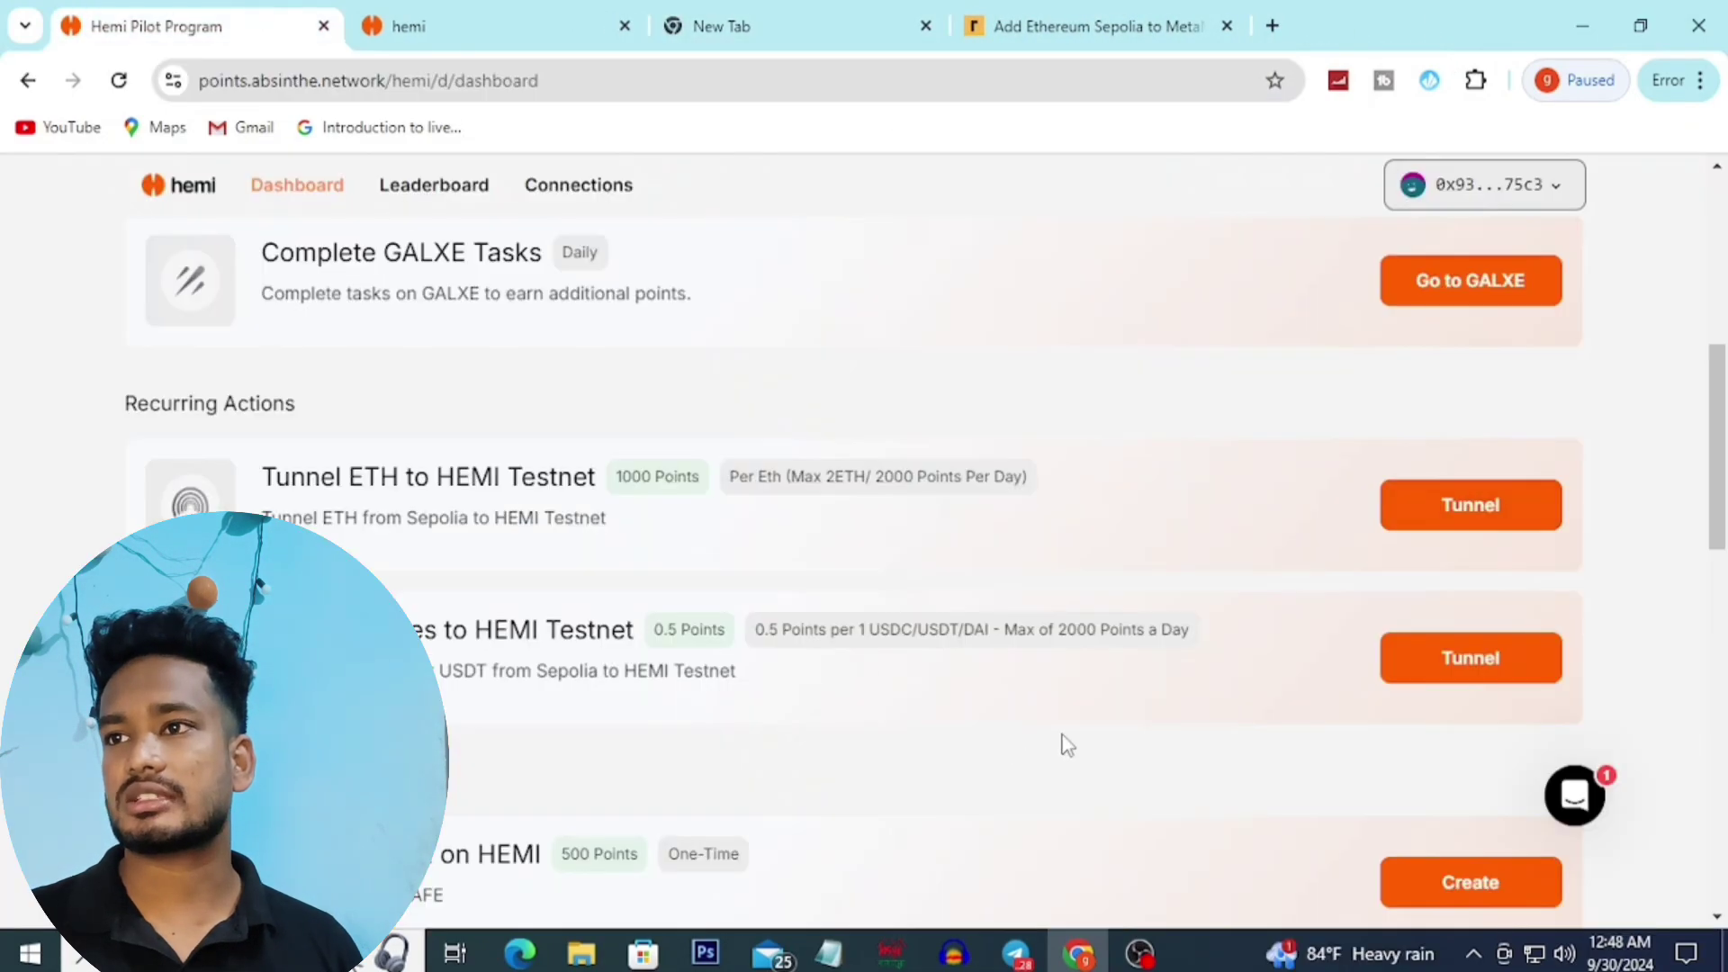
{"action": "left_click", "coordinate": [561, 30]}
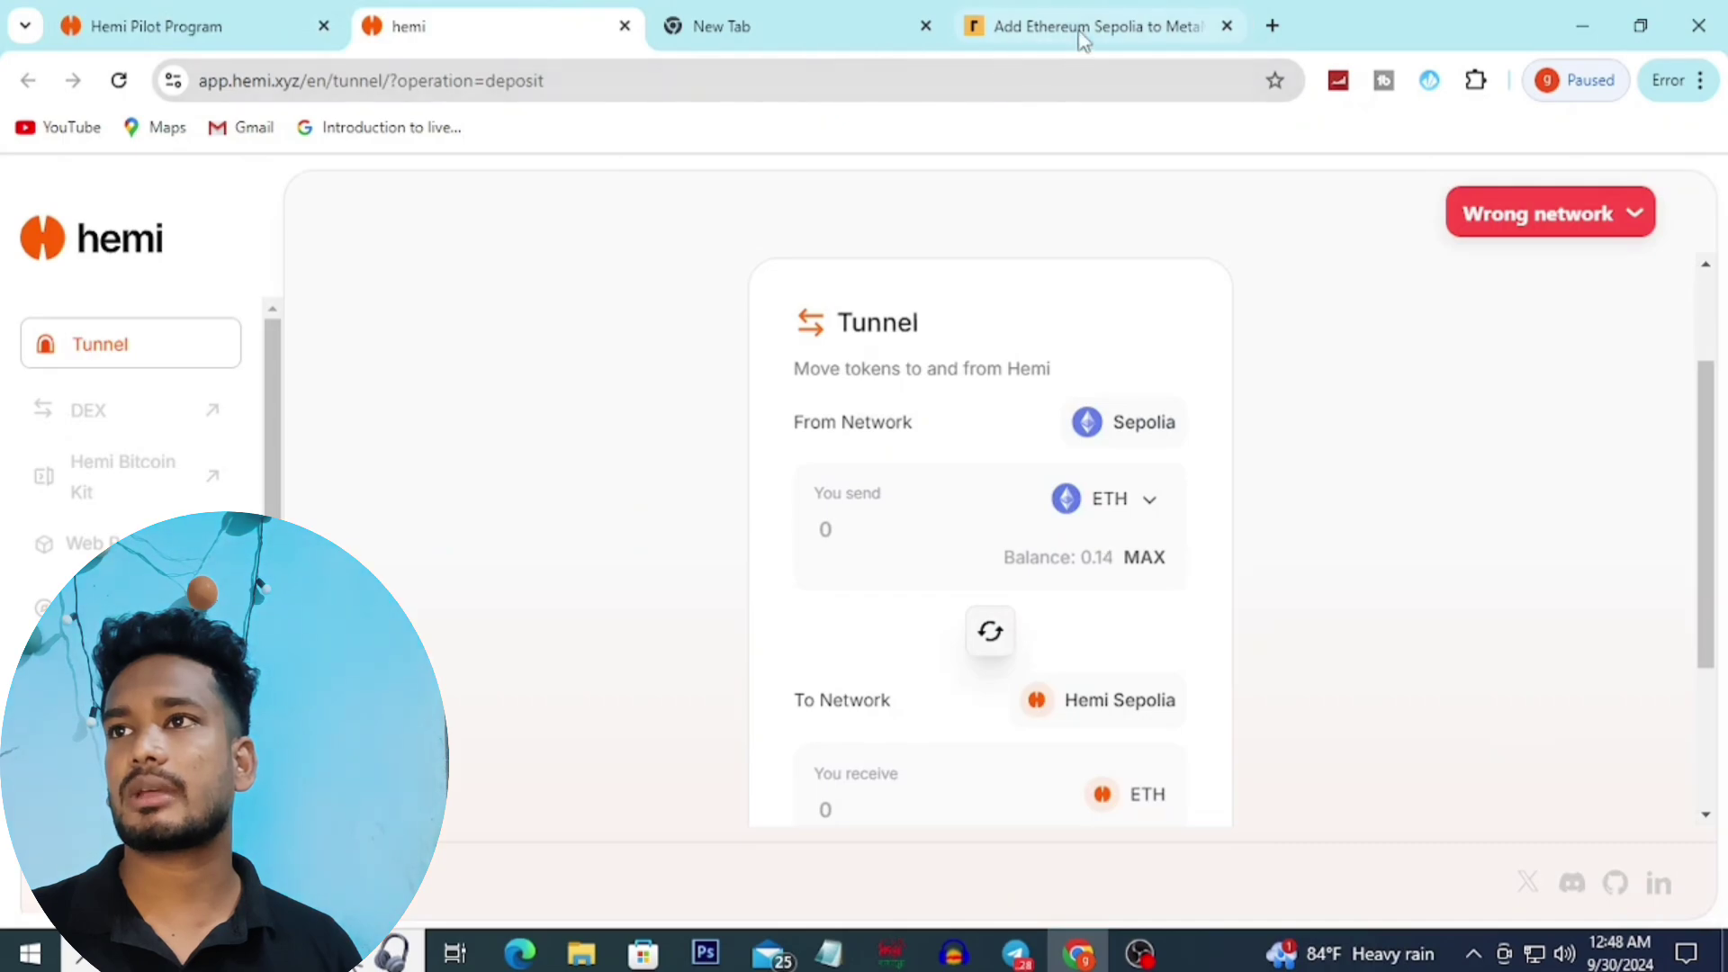
{"action": "left_click", "coordinate": [1192, 21]}
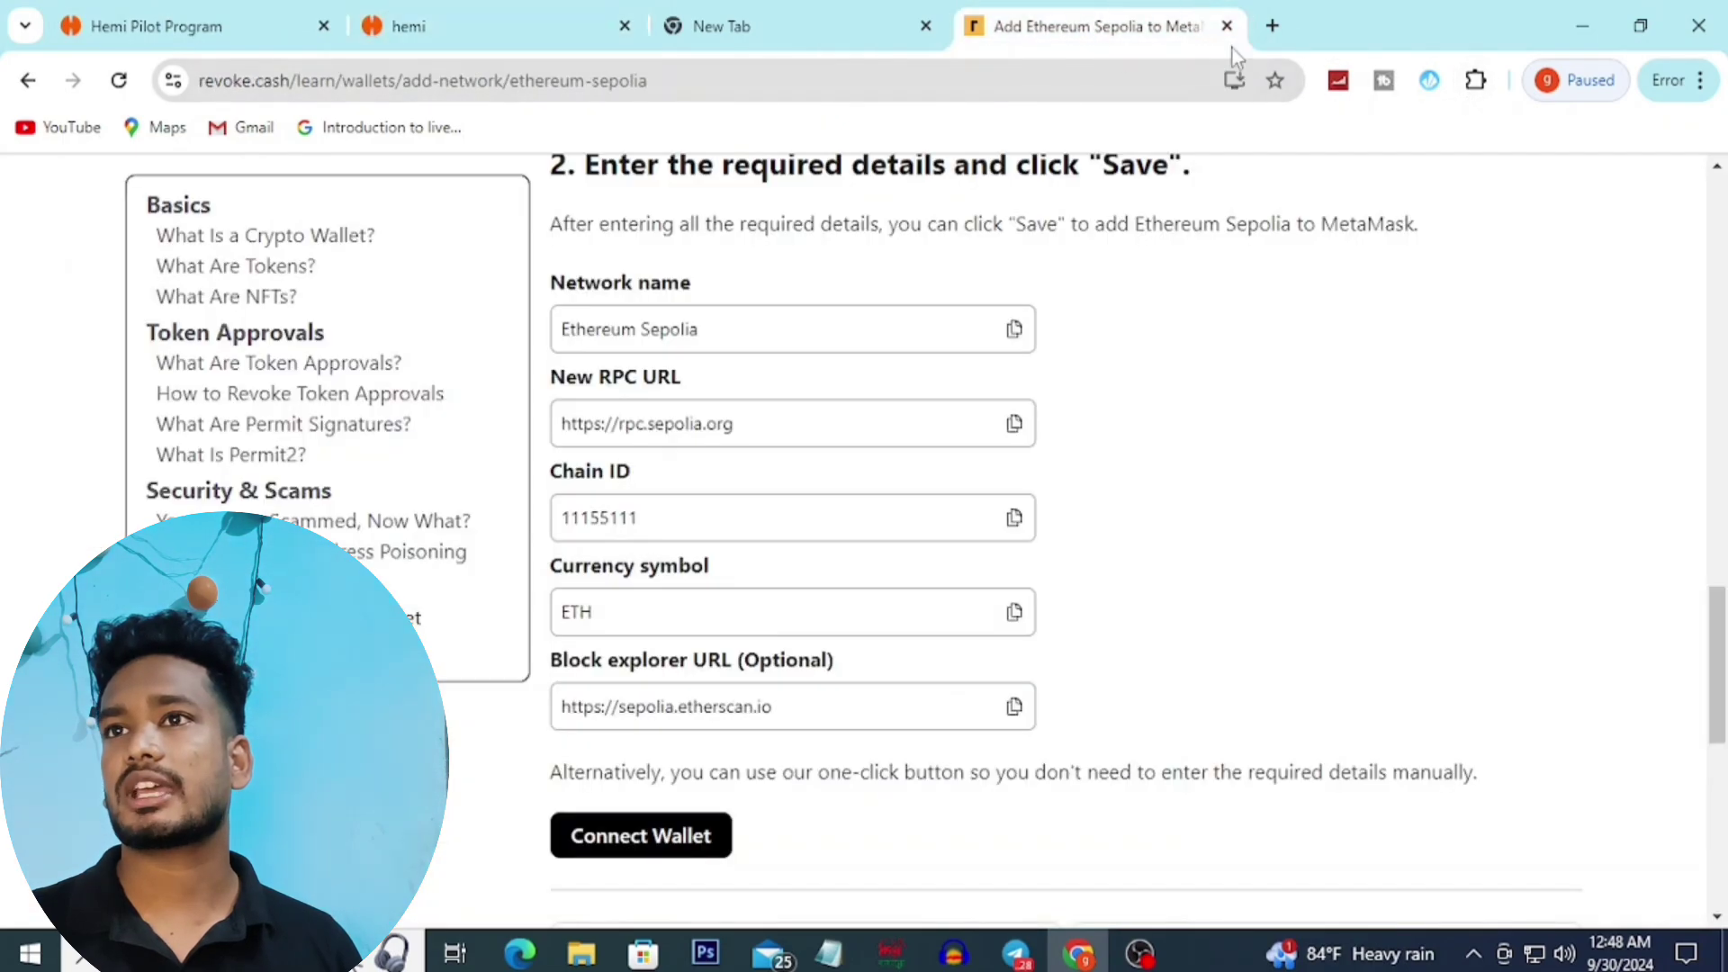
{"action": "left_click", "coordinate": [1227, 25]}
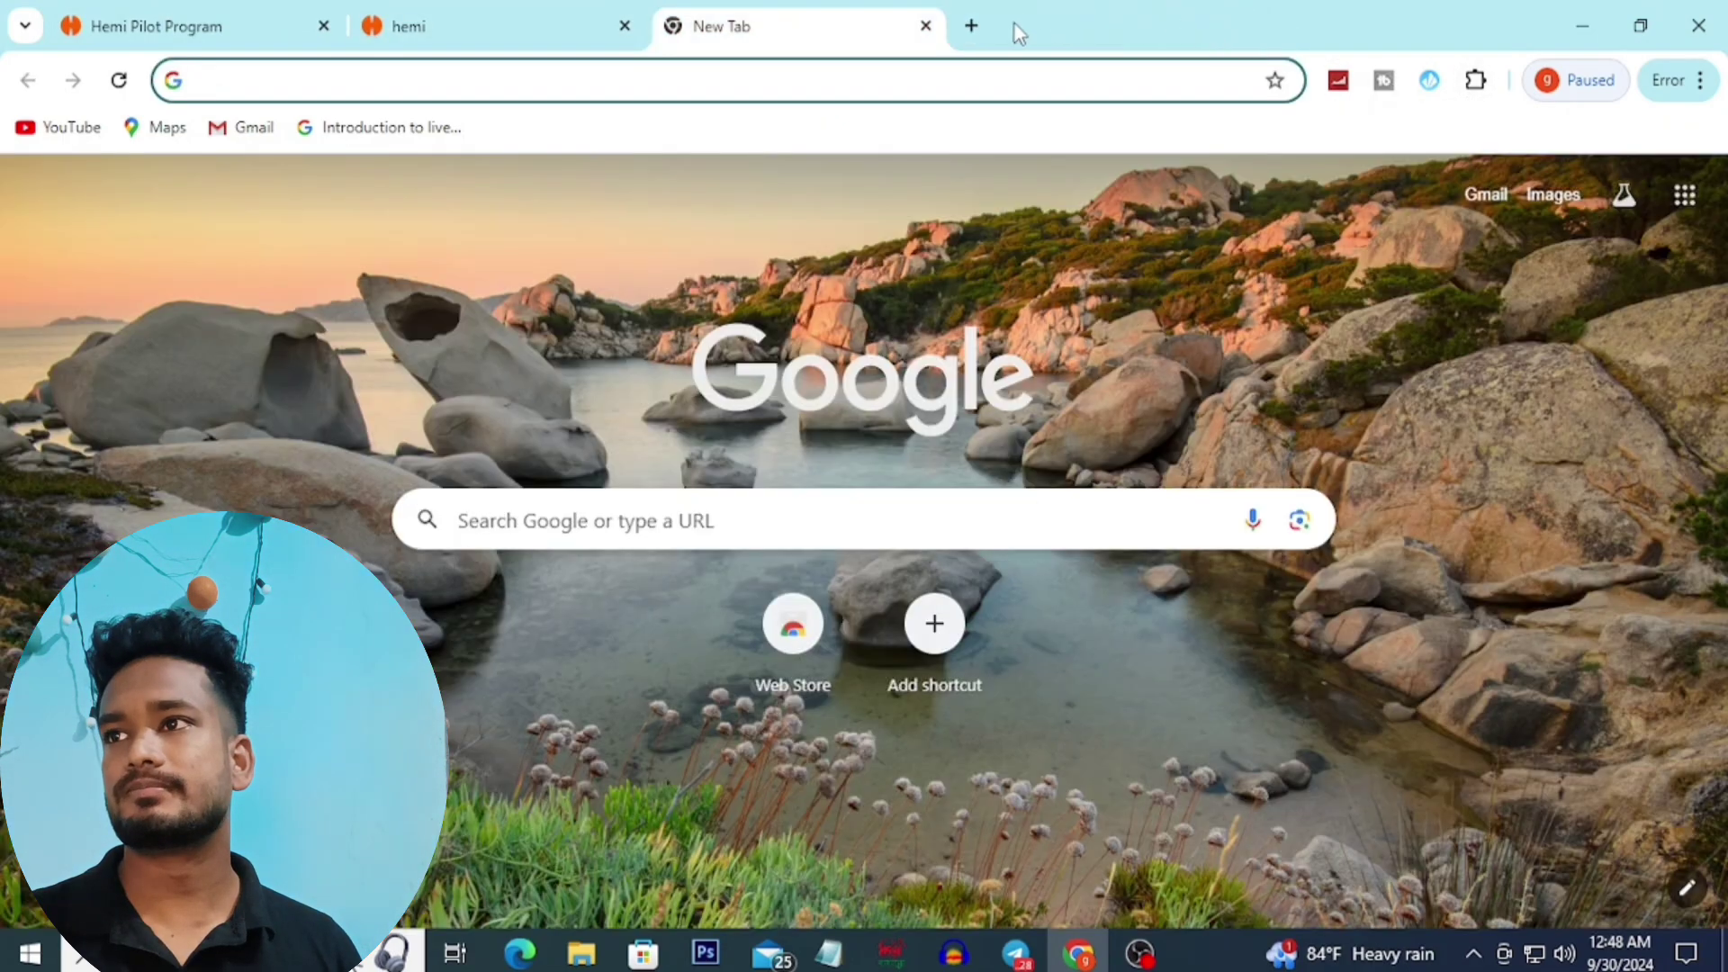
Step: Switch MetaMask from Ethereum Mainnet to the Sepolia test network
{"action": "left_click", "coordinate": [1474, 80]}
{"action": "left_click", "coordinate": [1220, 290]}
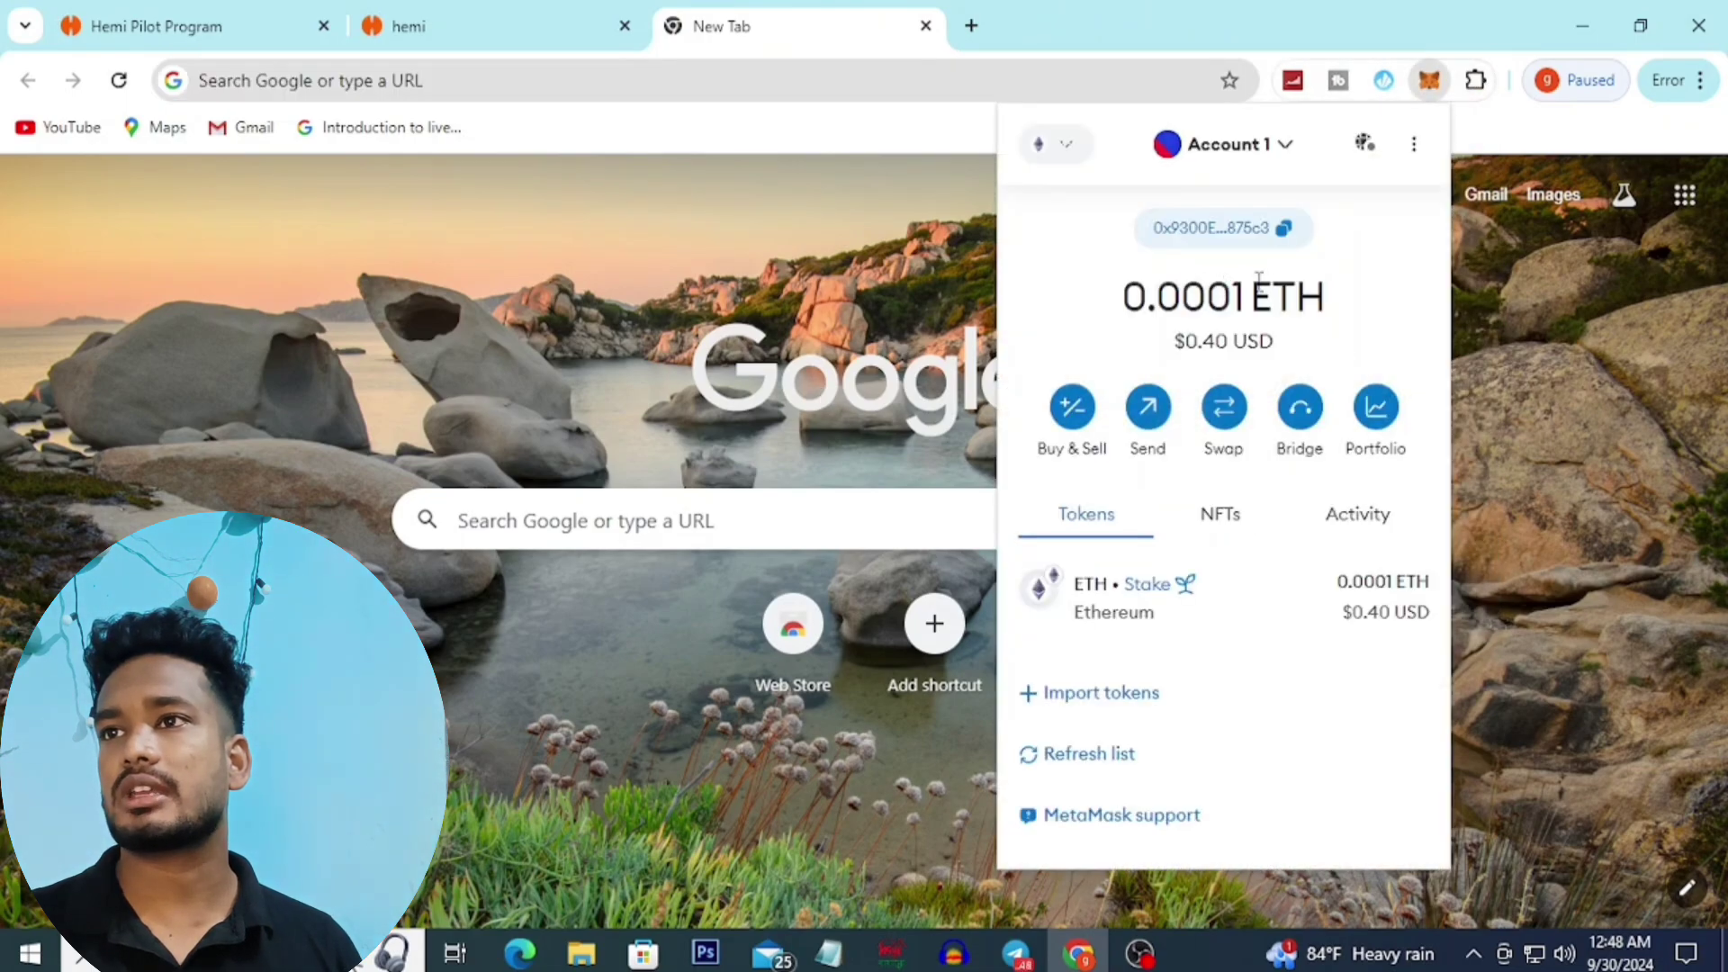
{"action": "left_click", "coordinate": [1062, 147]}
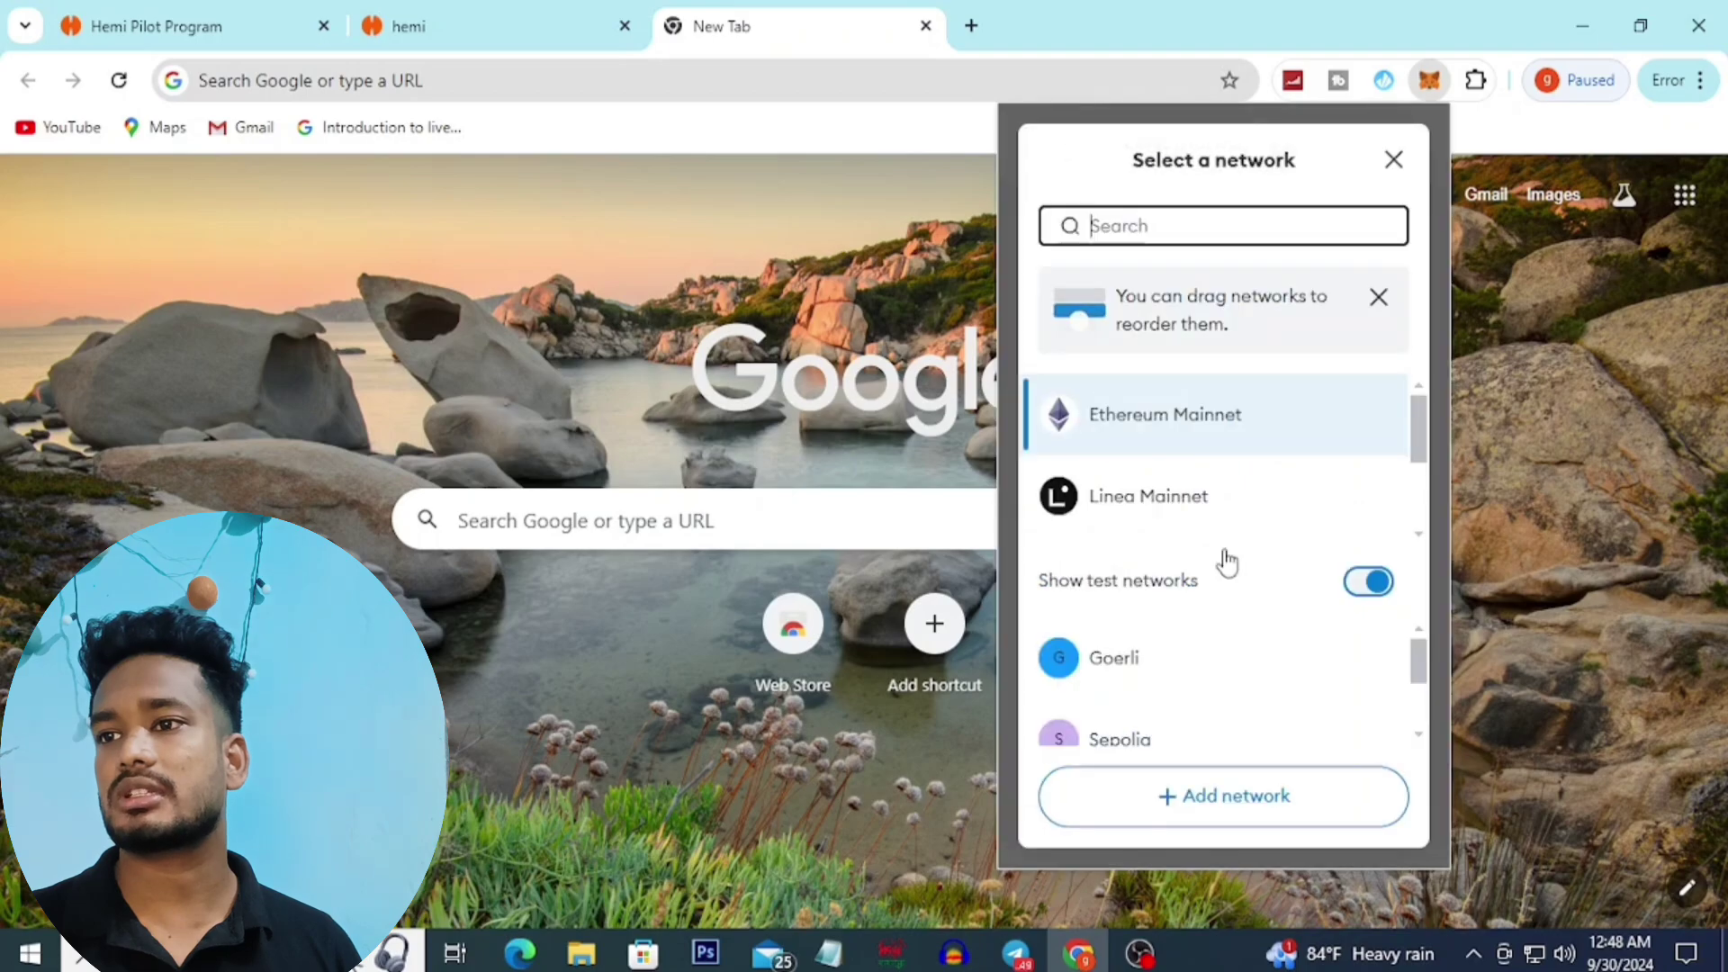
{"action": "scroll", "coordinate": [1204, 498], "scroll_direction": "down", "scroll_amount": 3}
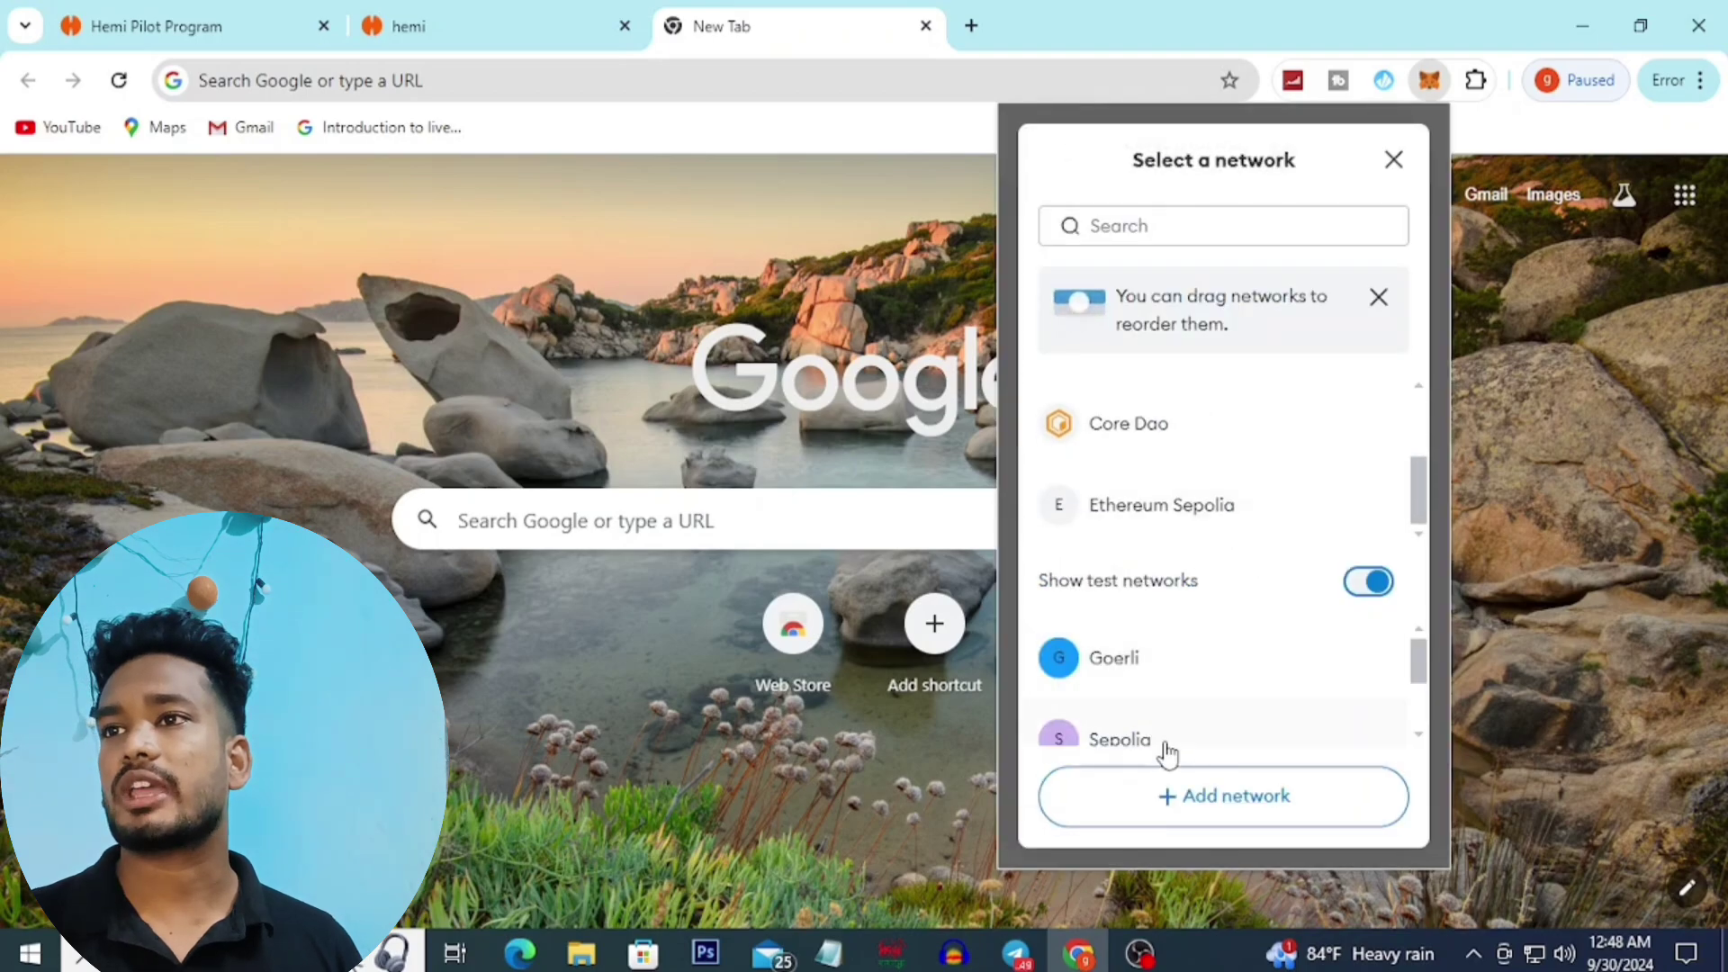
{"action": "left_click", "coordinate": [1167, 744]}
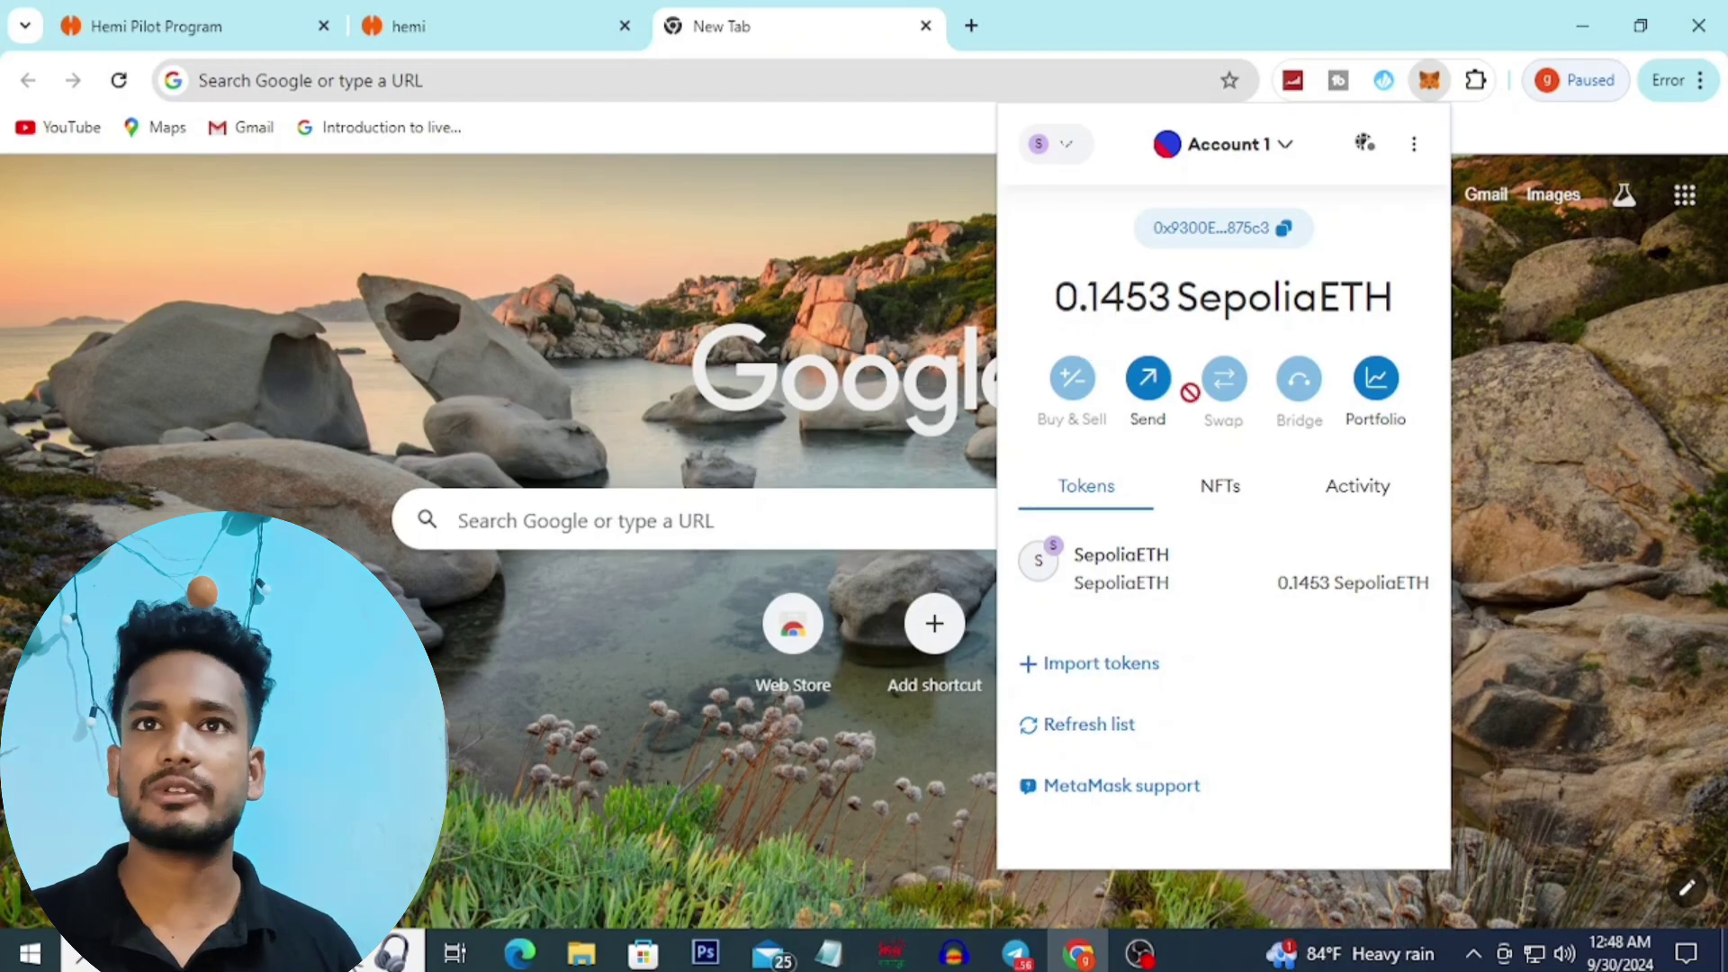
Step: Select Ether (ETH) as the token to send on the Hemi tunnel page and look over the deposit form
{"action": "left_click", "coordinate": [475, 13]}
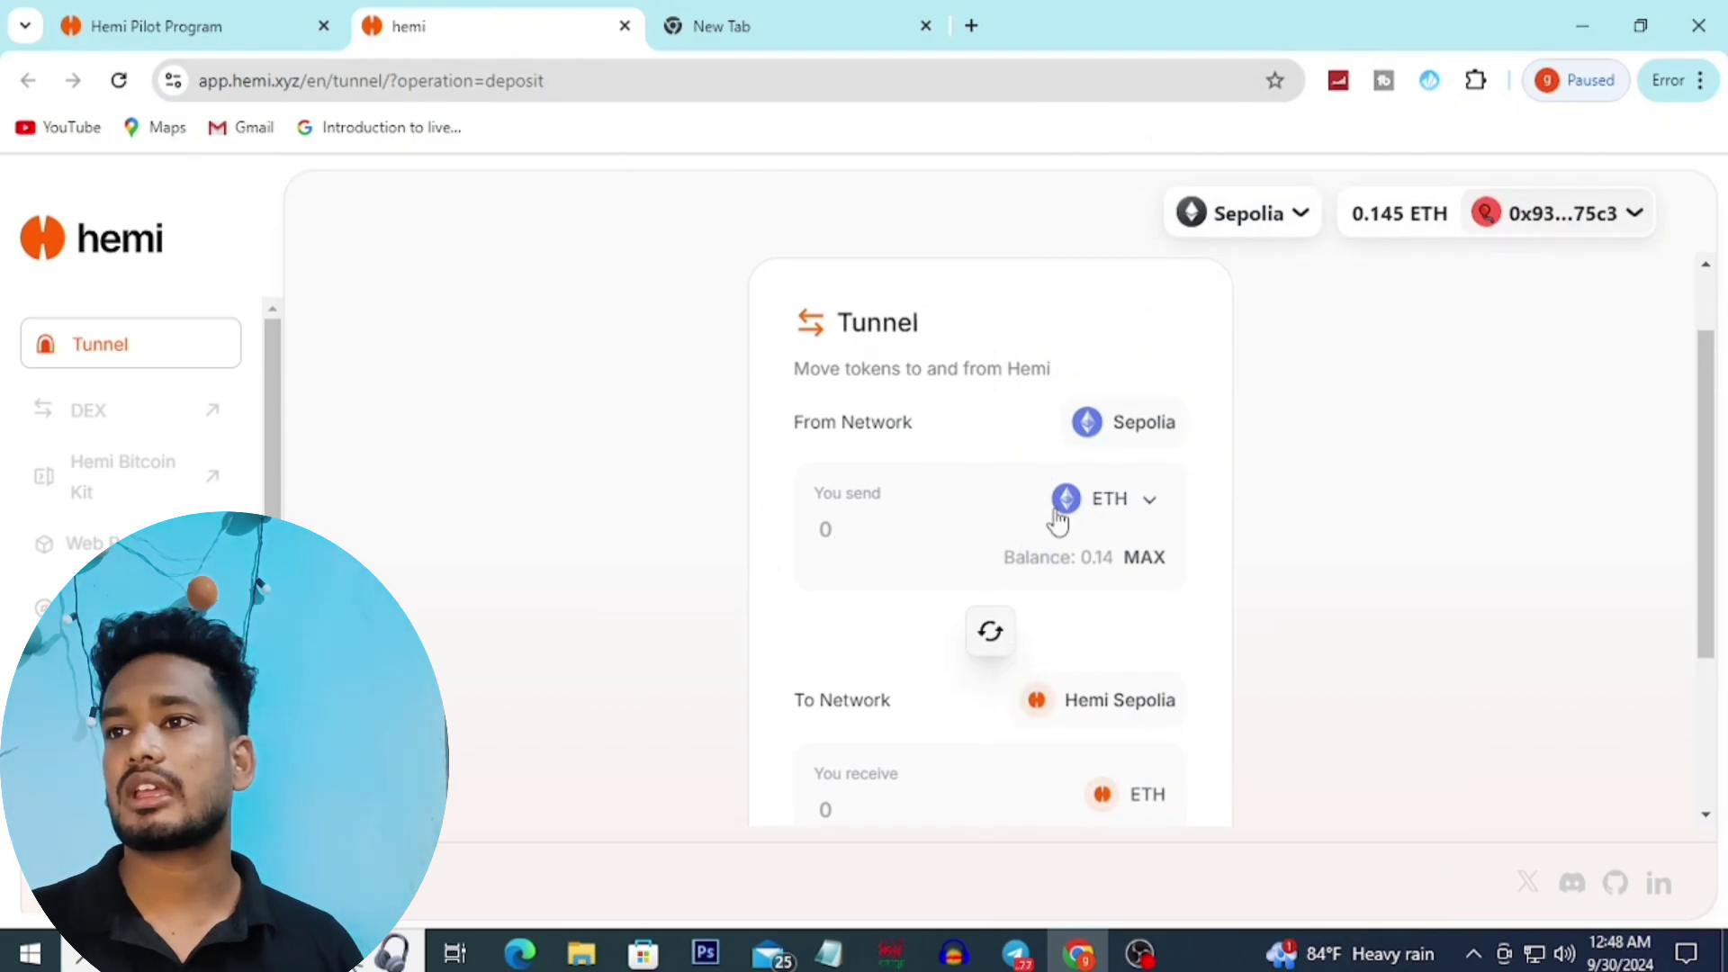
{"action": "left_click", "coordinate": [1148, 504]}
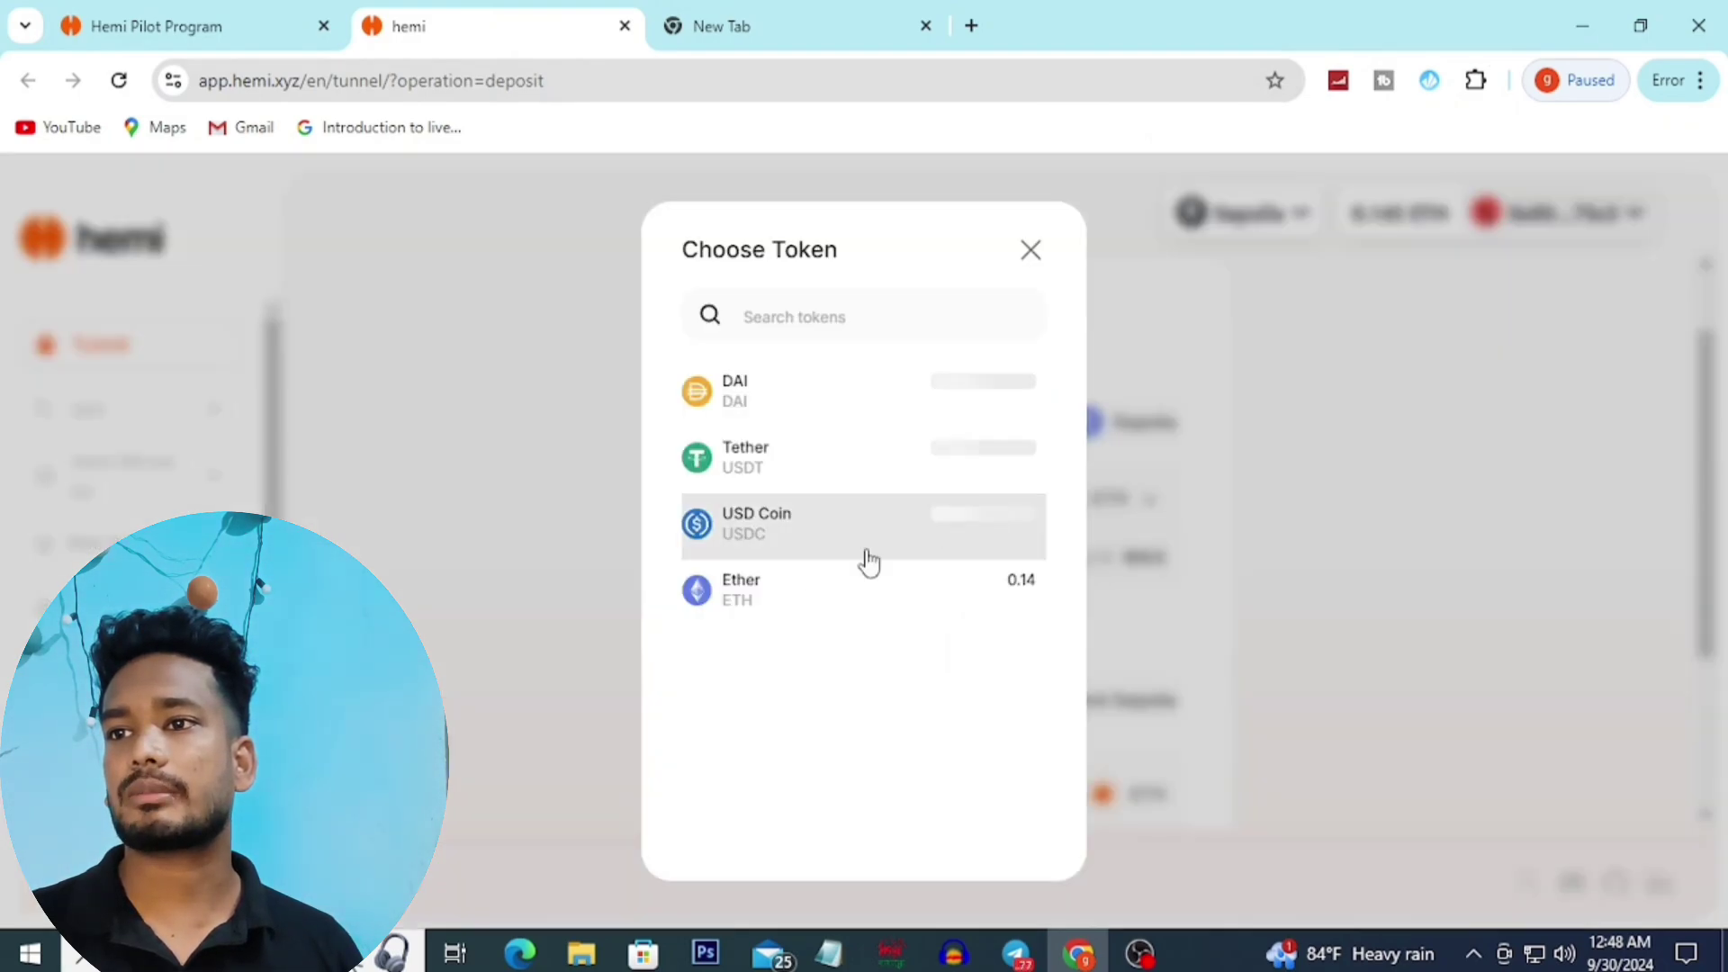
{"action": "left_click", "coordinate": [795, 594]}
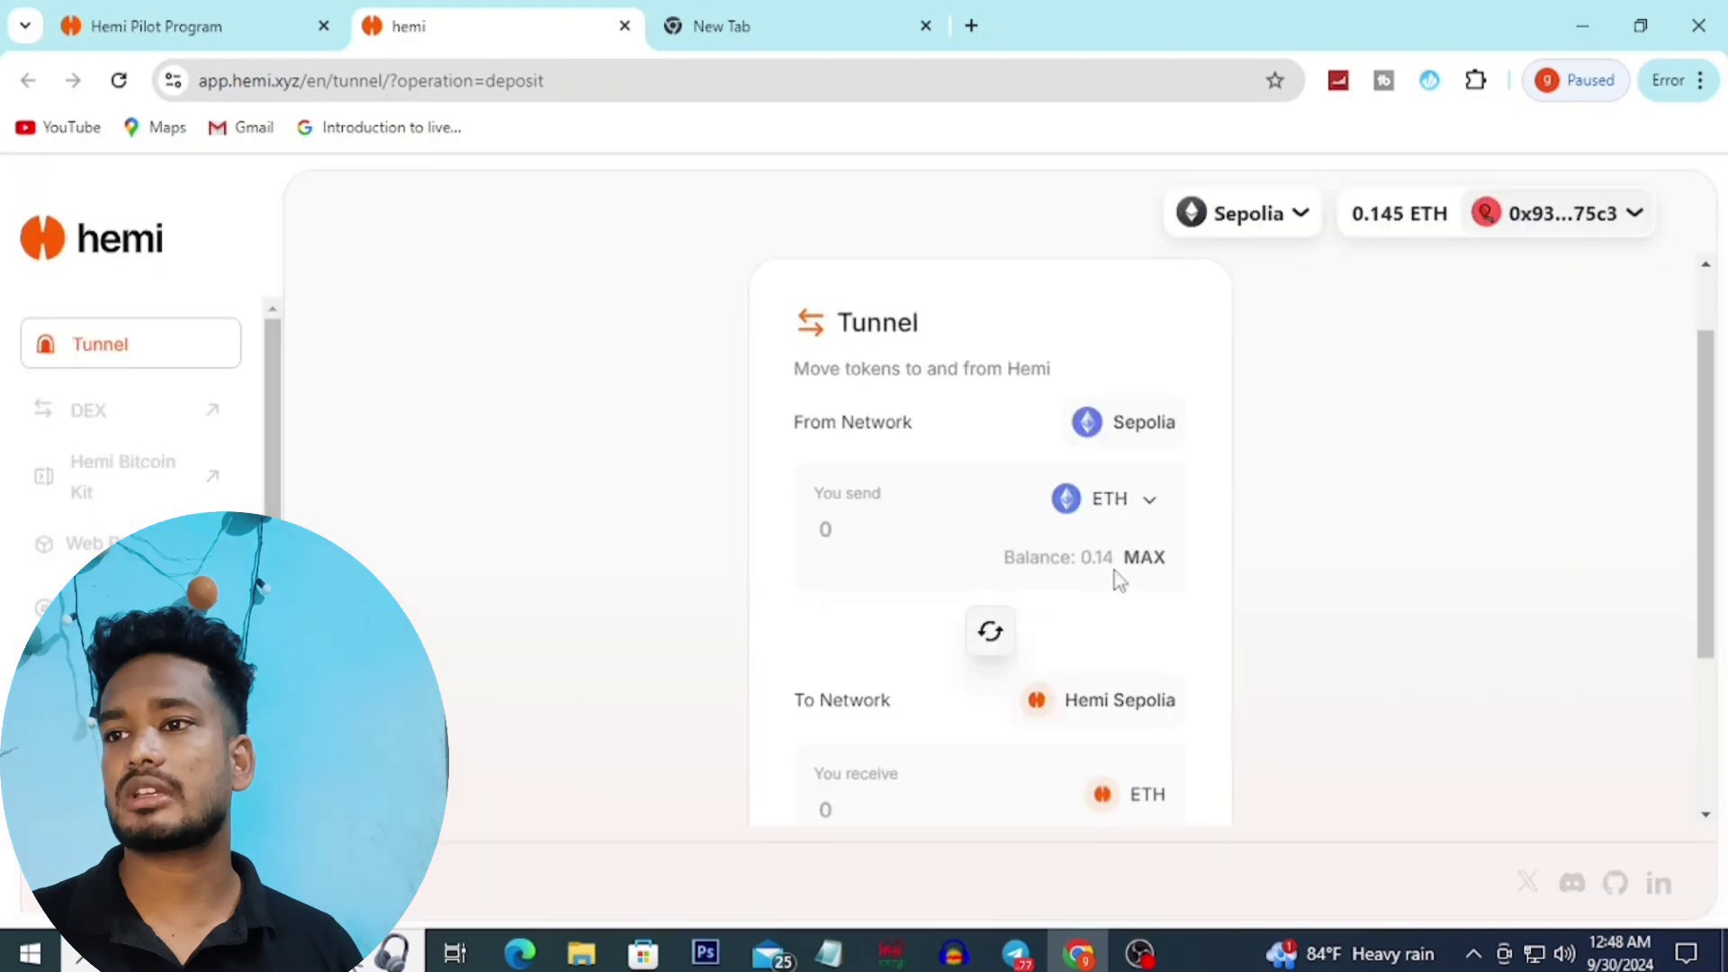
{"action": "scroll", "coordinate": [1035, 702], "scroll_direction": "down", "scroll_amount": 3}
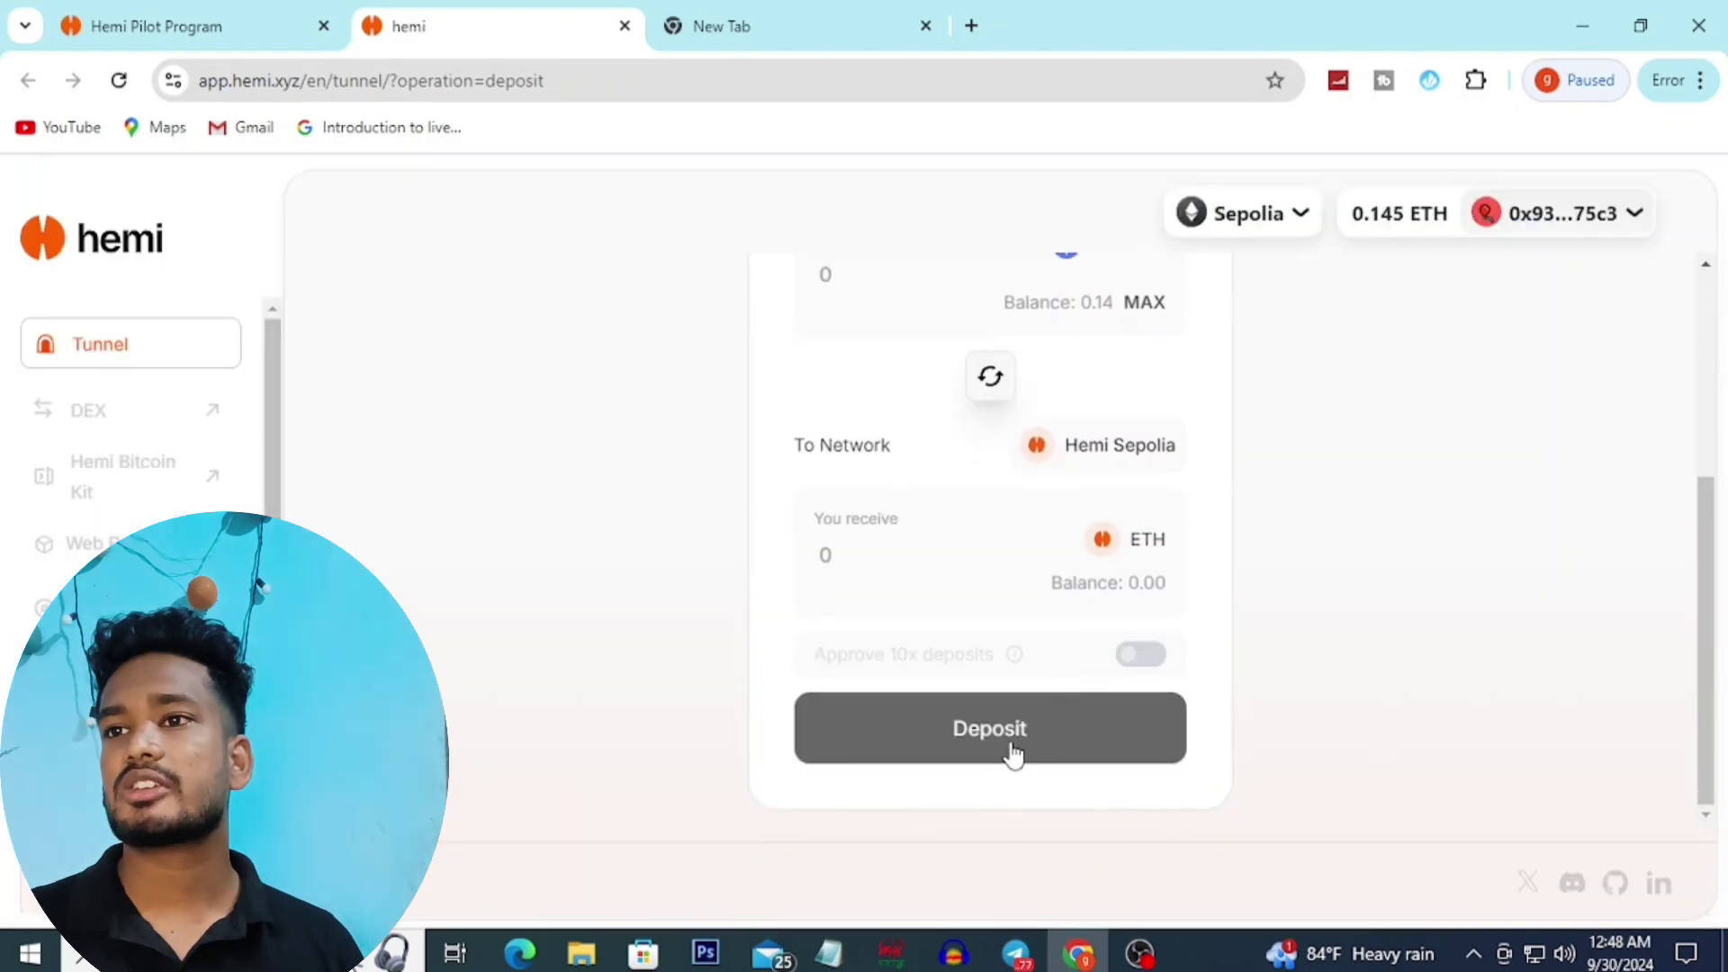
{"action": "scroll", "coordinate": [1041, 711], "scroll_direction": "up", "scroll_amount": 3}
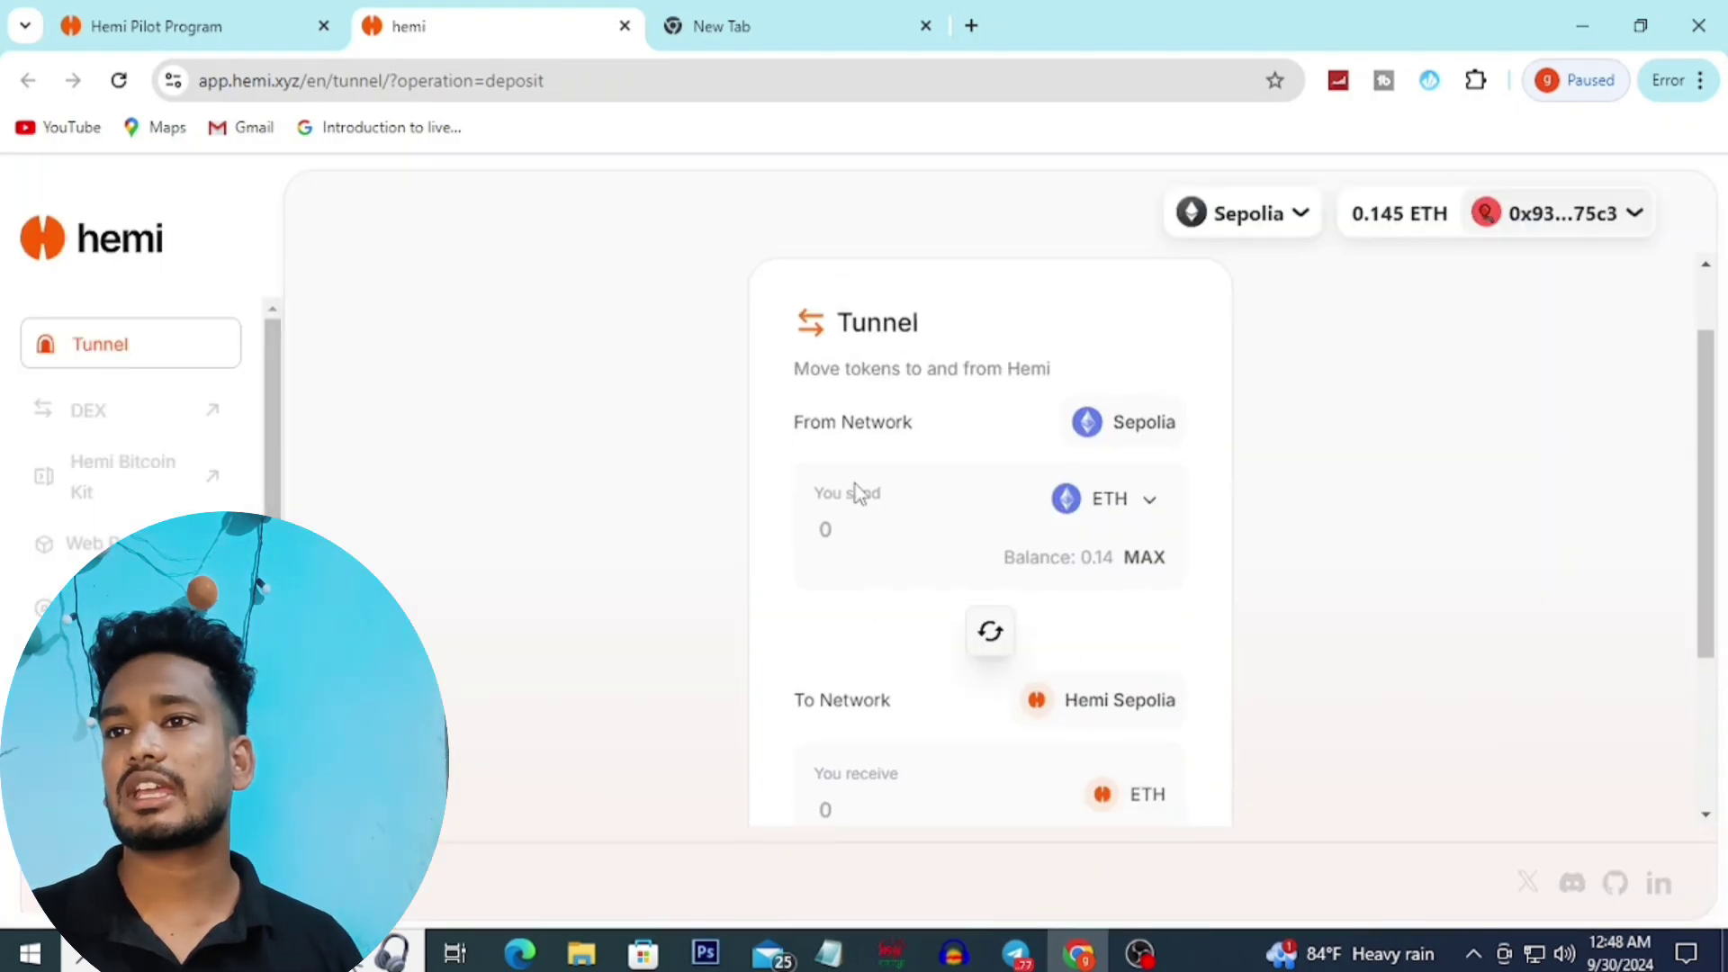
Step: Start a 0.01 ETH deposit from Sepolia to Hemi Sepolia and review the transaction's fee details in MetaMask
{"action": "left_click", "coordinate": [846, 529]}
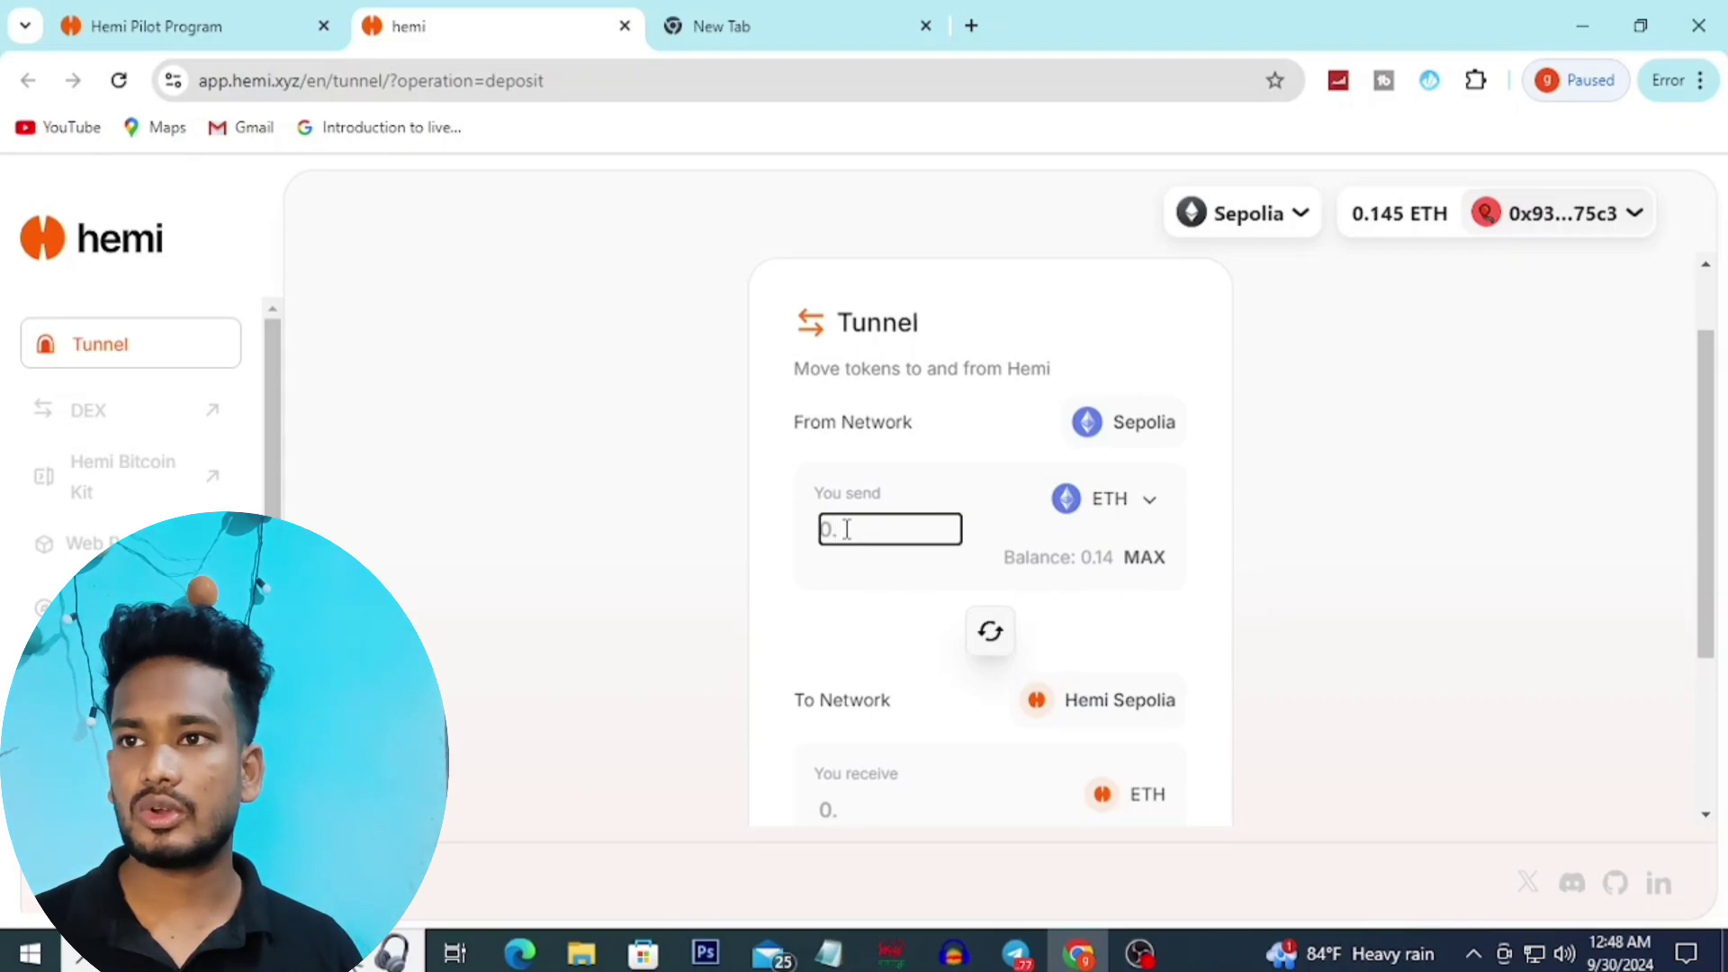
{"action": "type", "text": "0.0"}
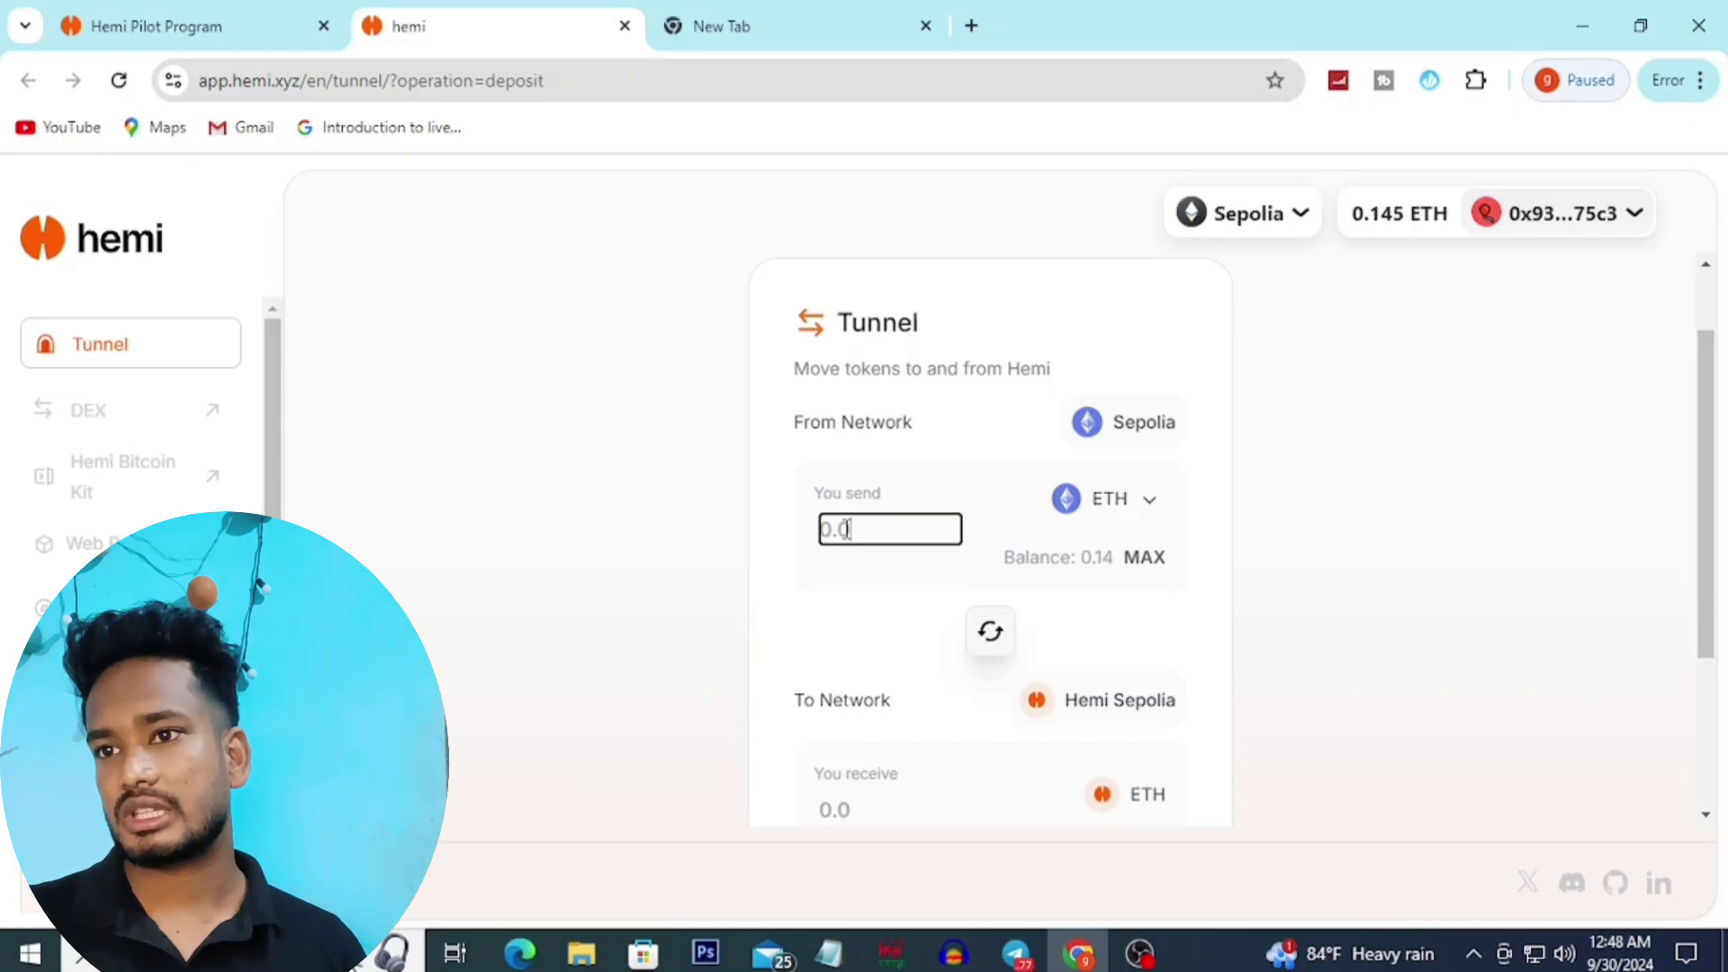
{"action": "type", "text": "1"}
{"action": "scroll", "coordinate": [887, 484], "scroll_direction": "down", "scroll_amount": 4}
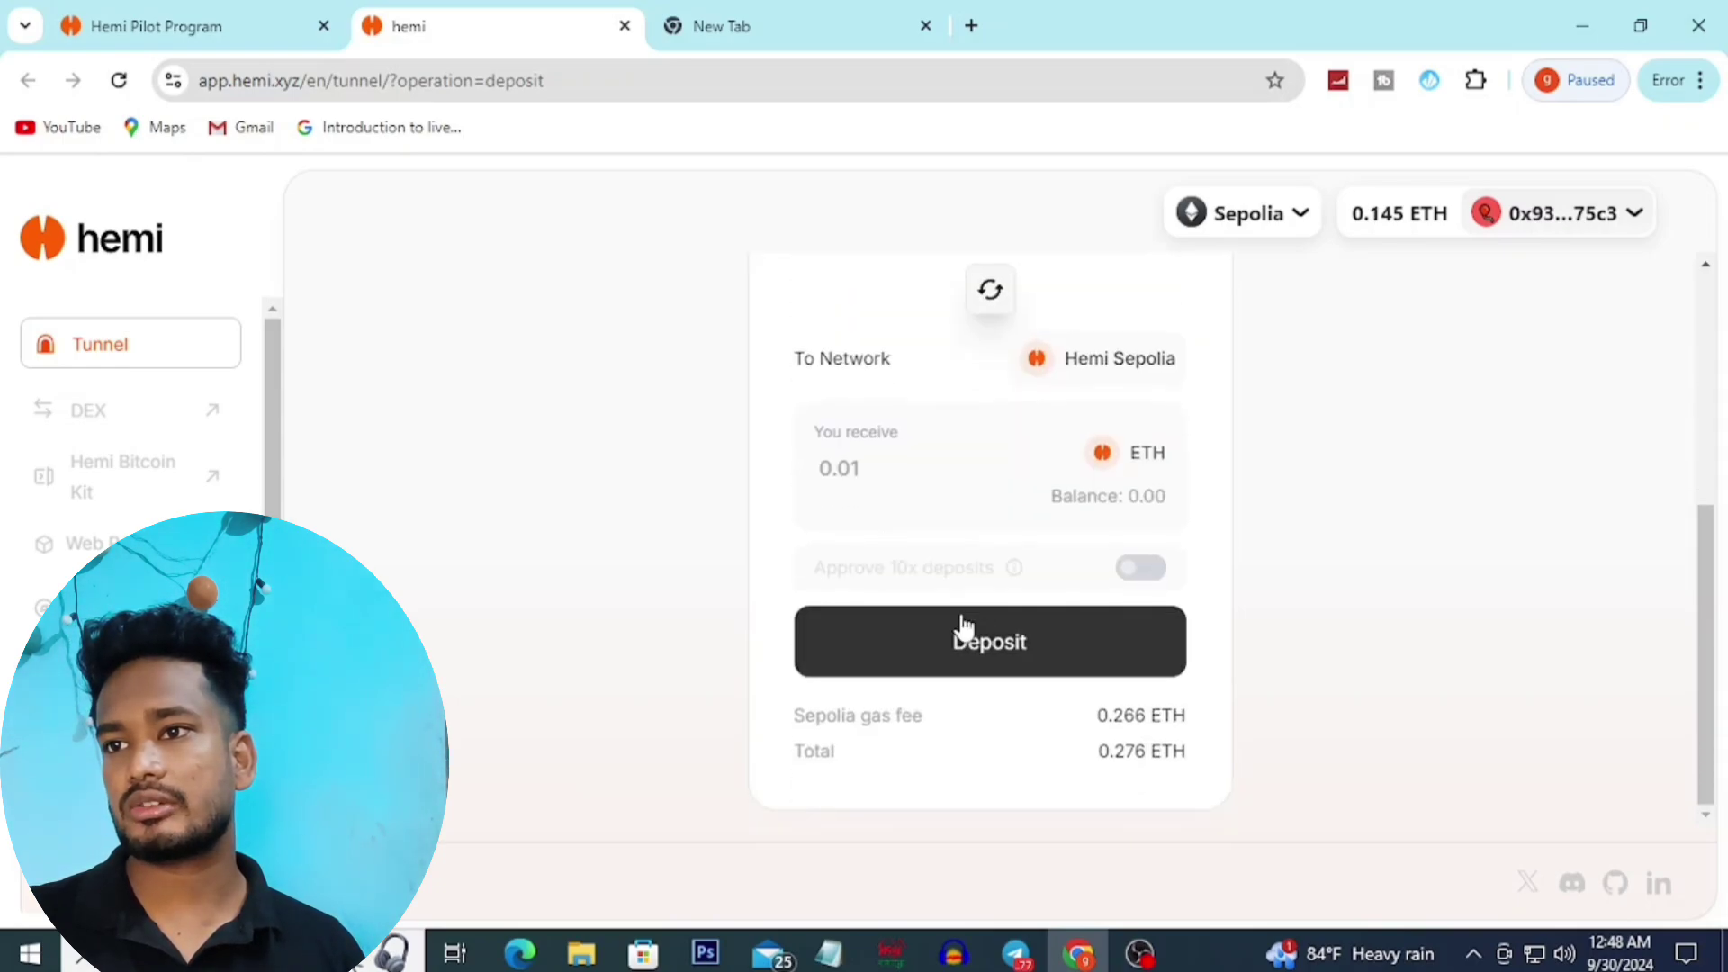
{"action": "left_click", "coordinate": [1035, 659]}
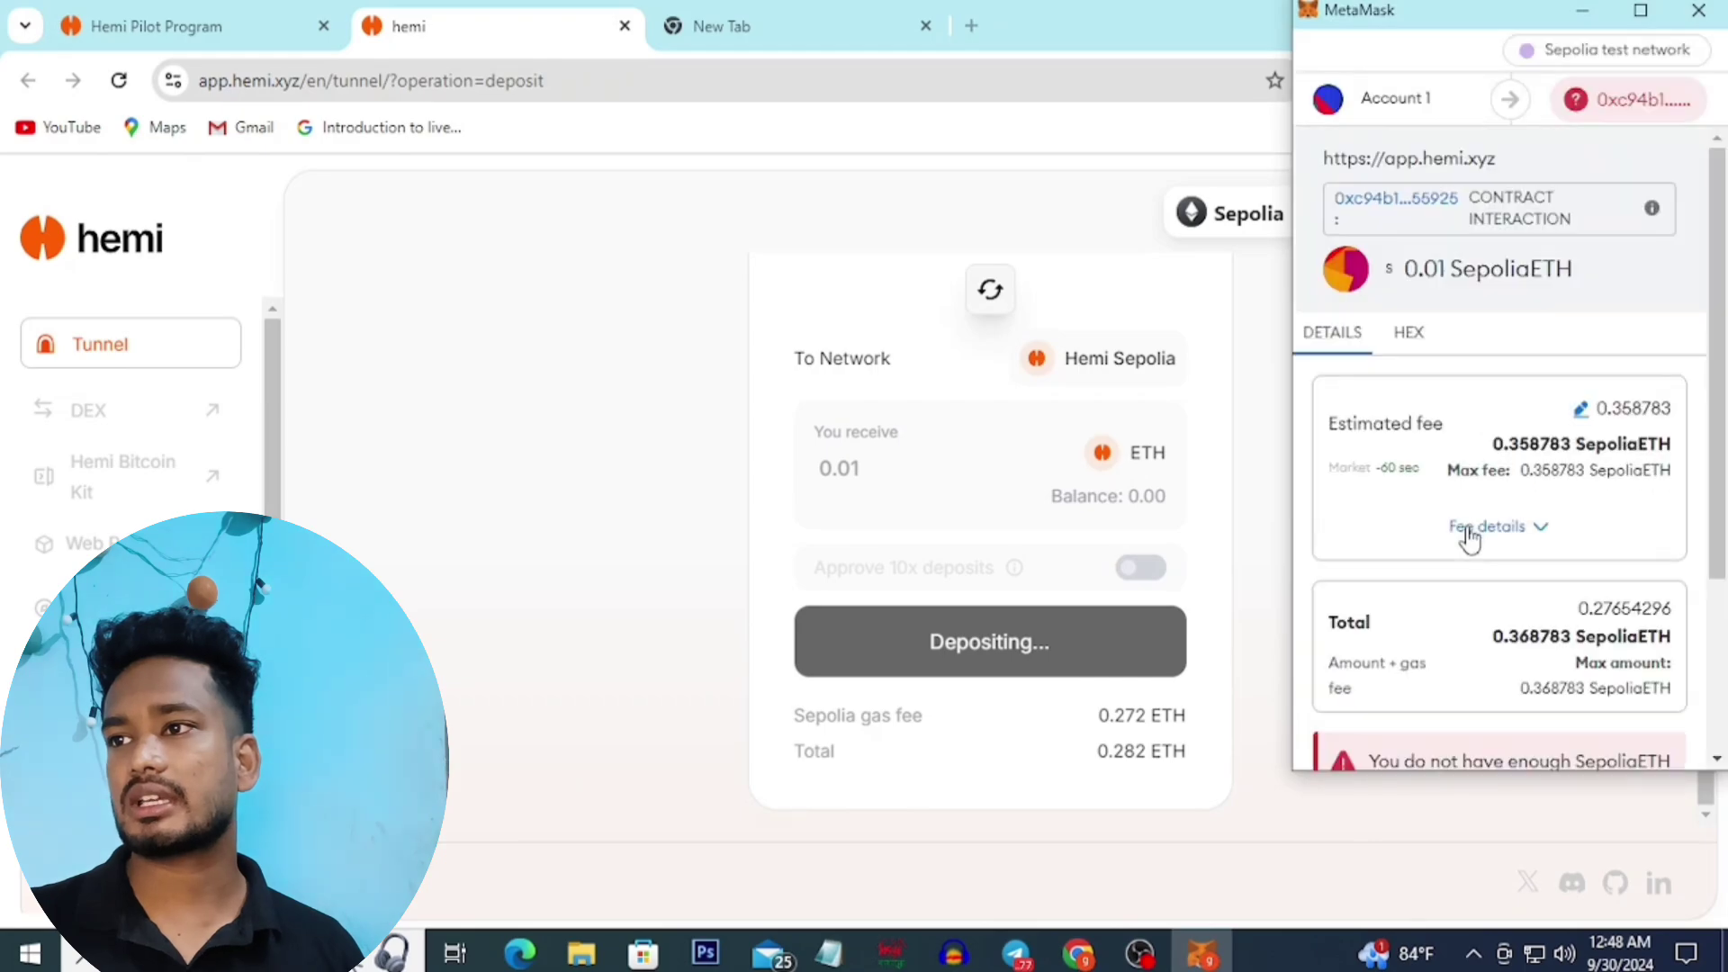
{"action": "scroll", "coordinate": [1494, 558], "scroll_direction": "down", "scroll_amount": 3}
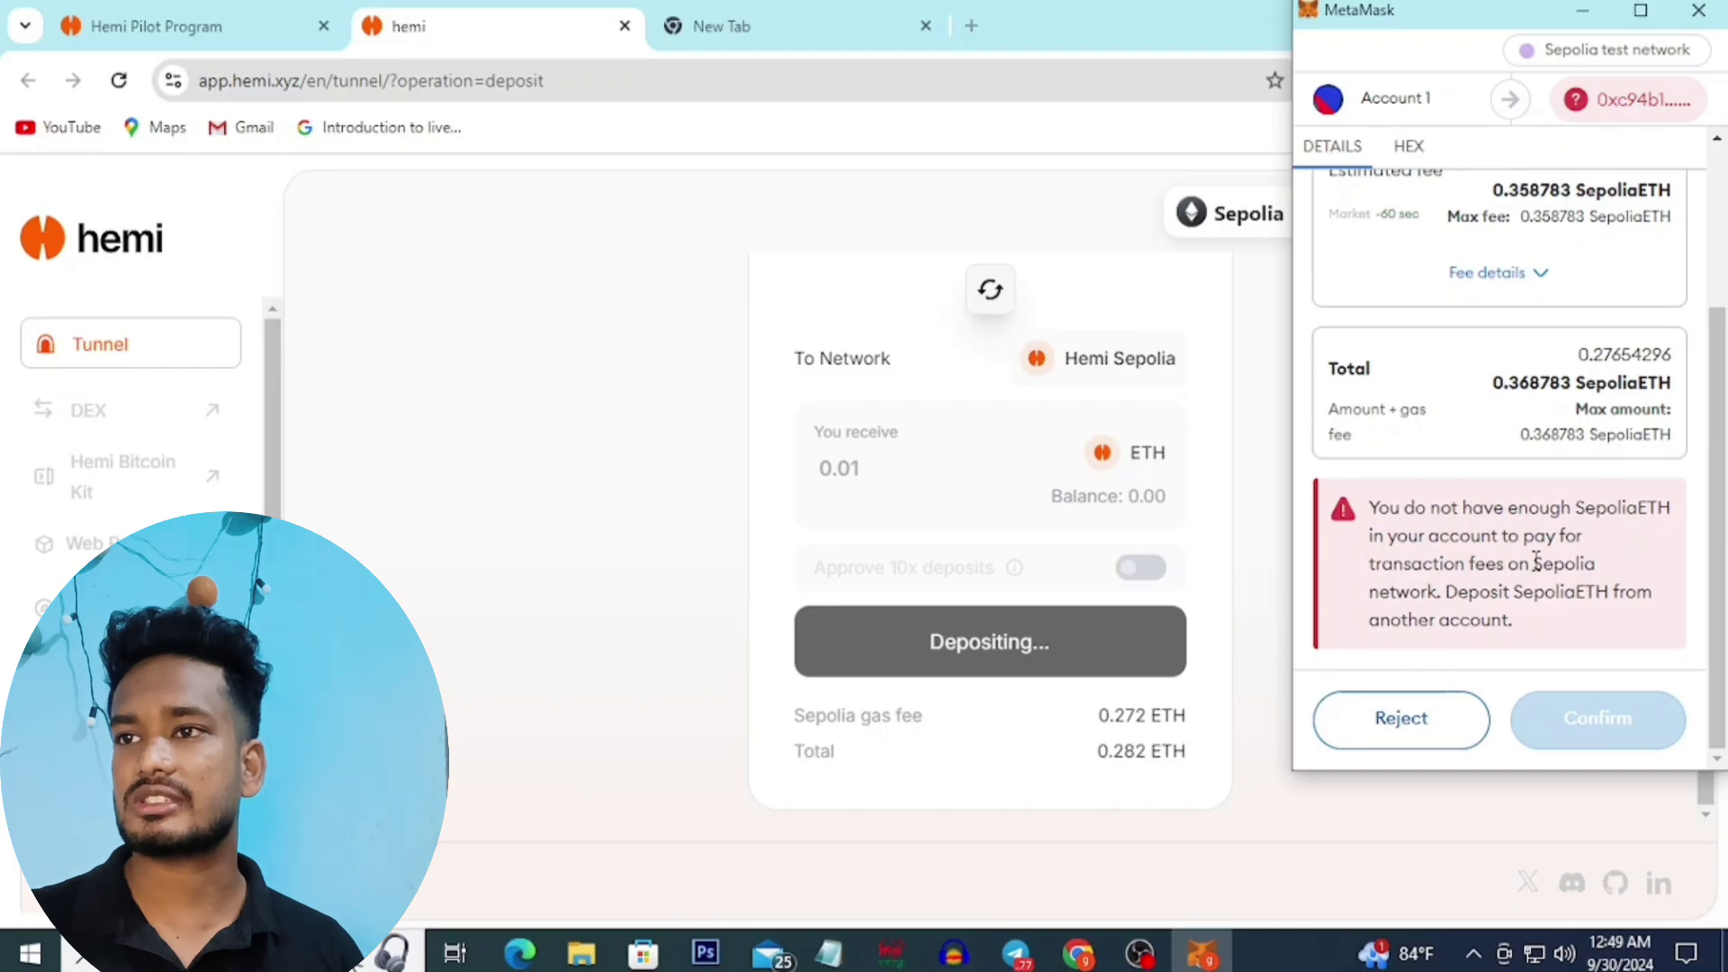
{"action": "left_click", "coordinate": [1139, 609]}
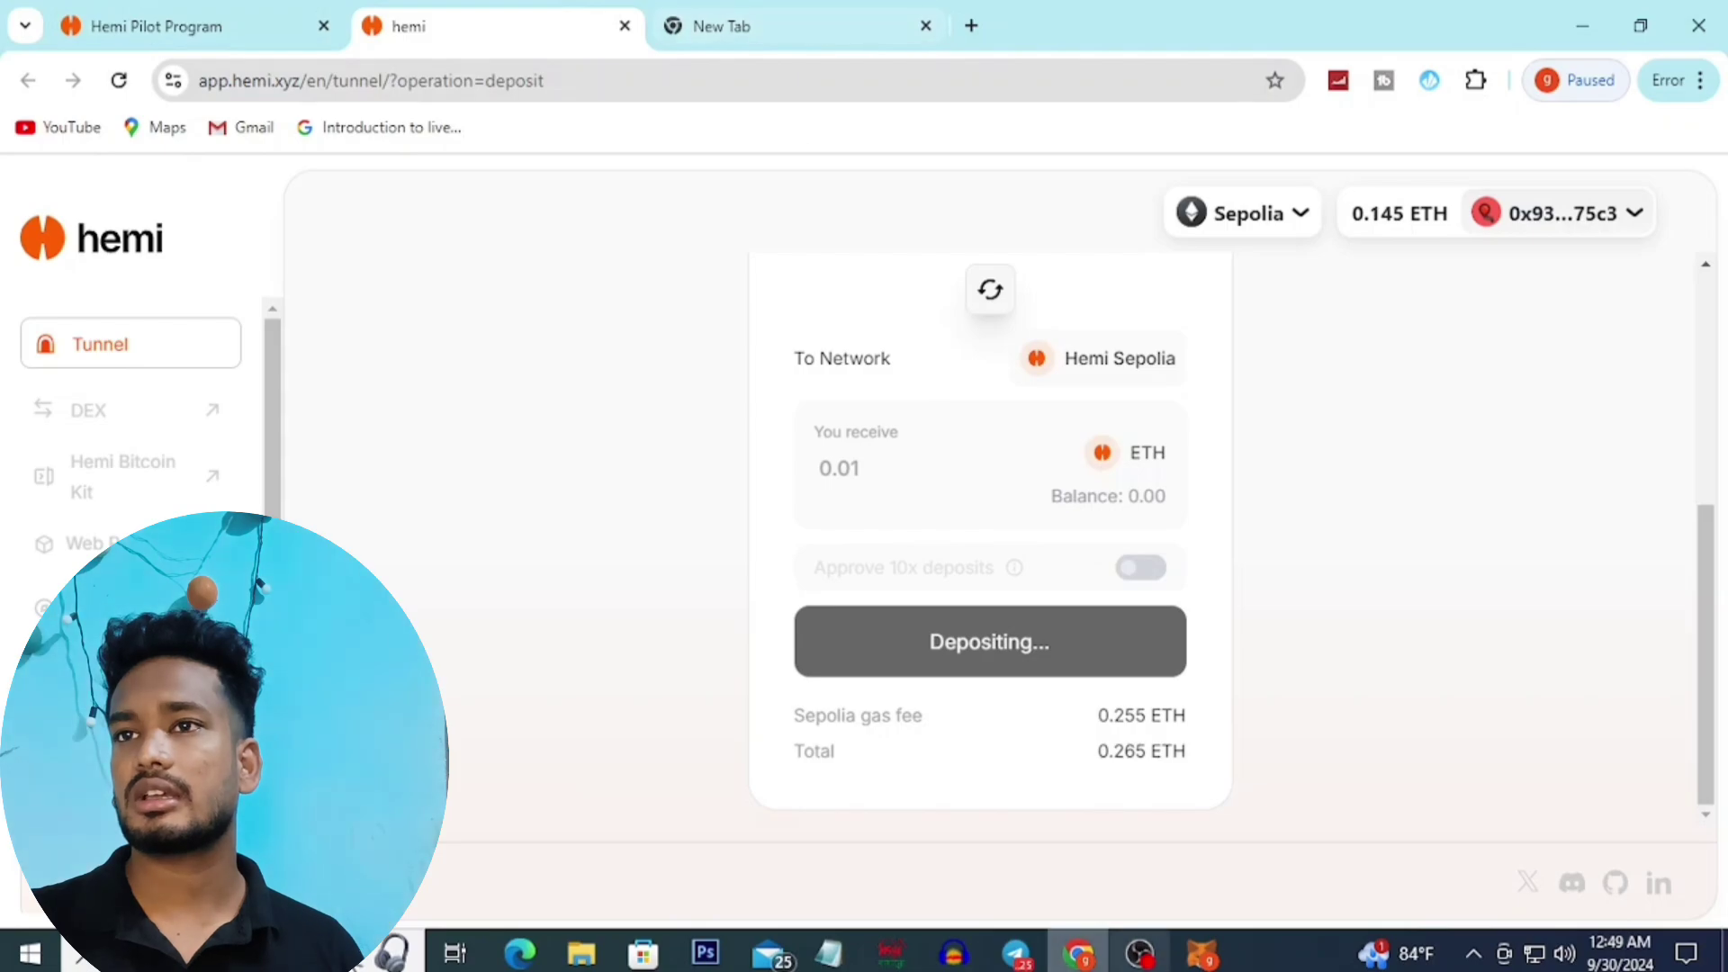
Step: Switch to Telegram to look through the chat list, and recheck the pending deposit's fees in the MetaMask window
{"action": "left_click", "coordinate": [1016, 952]}
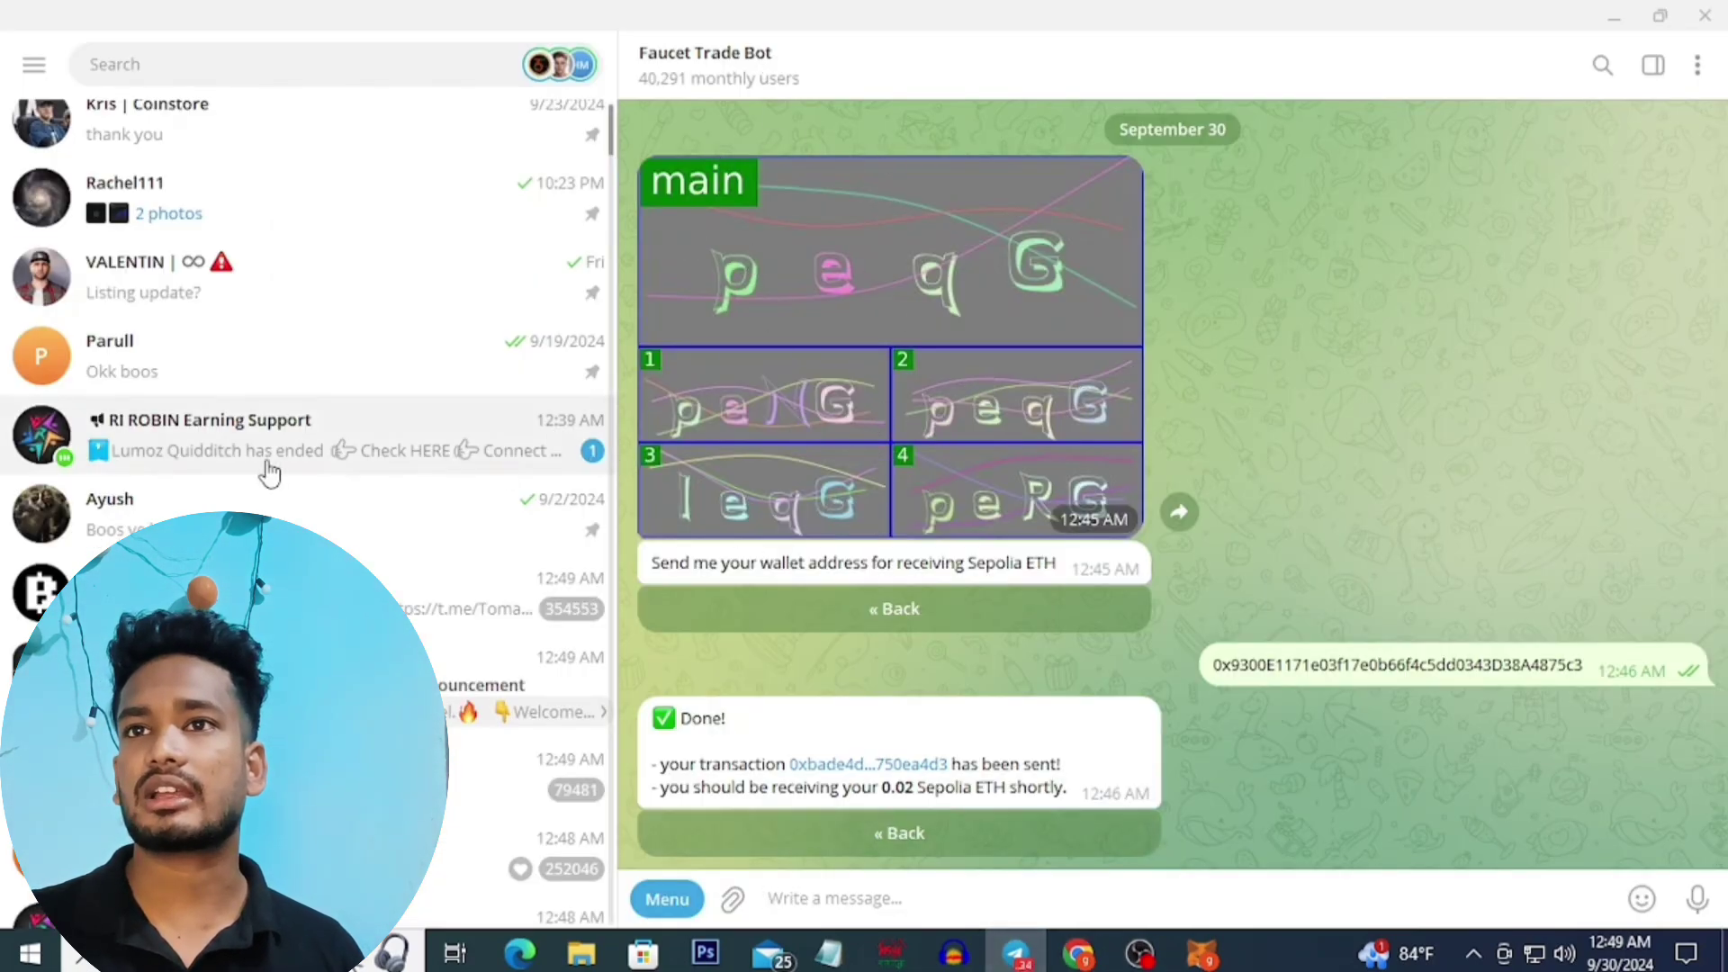
{"action": "scroll", "coordinate": [270, 472], "scroll_direction": "down", "scroll_amount": 5}
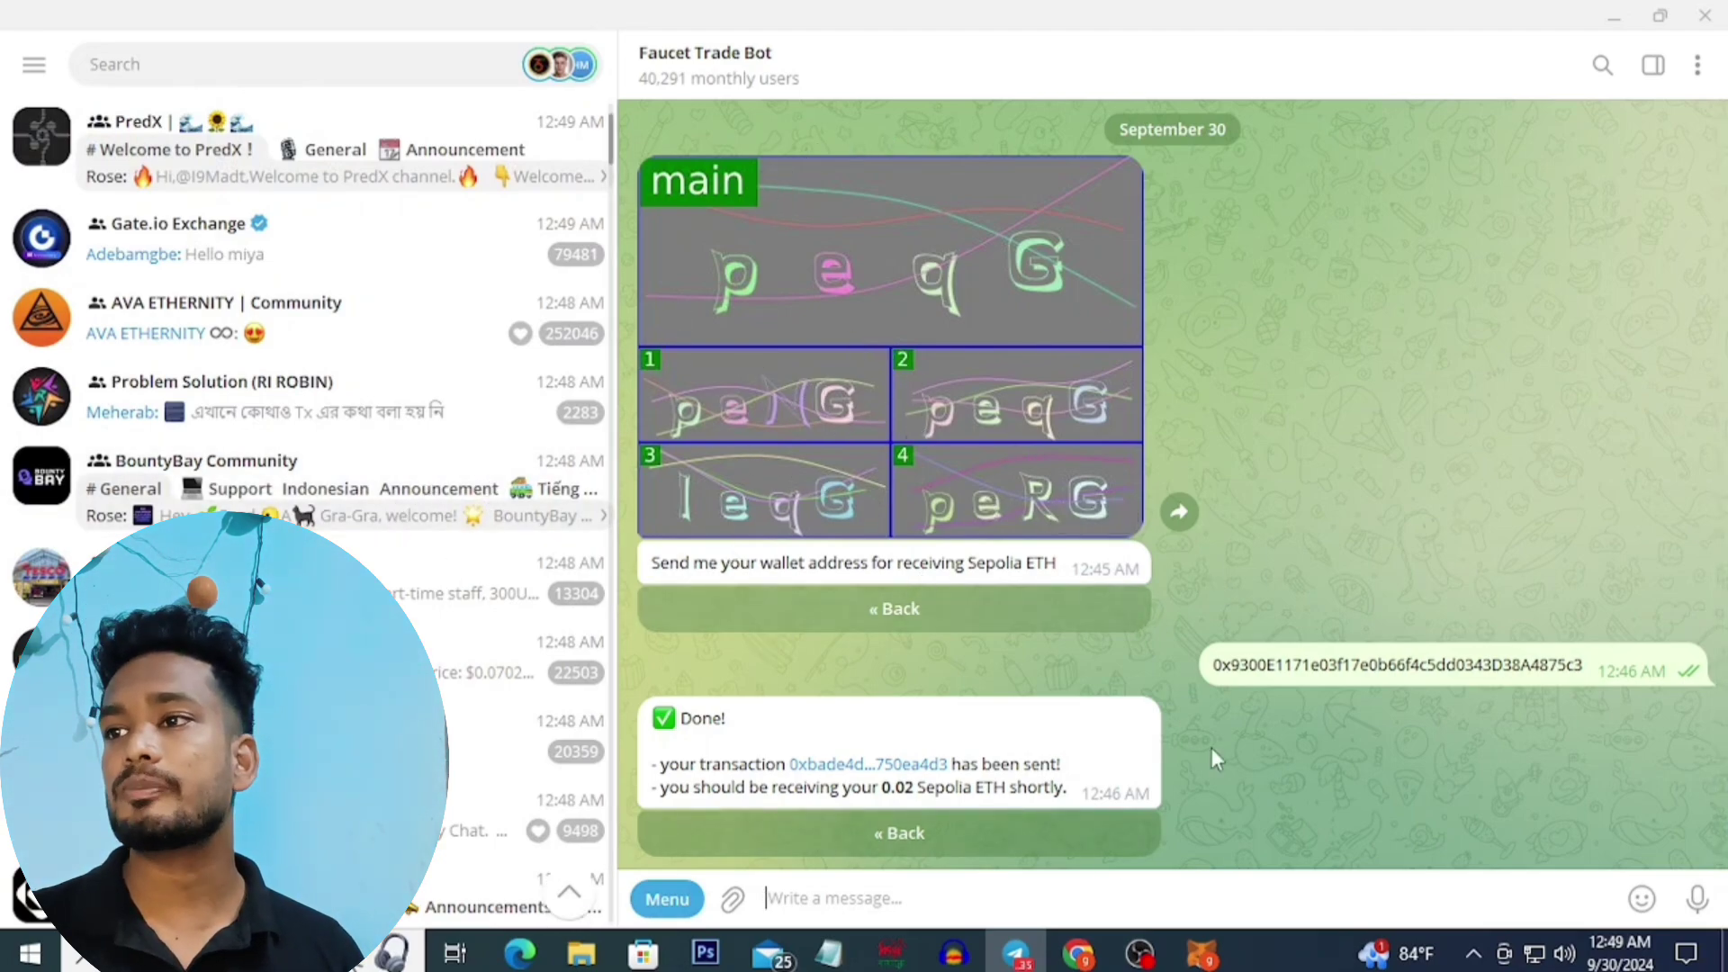
{"action": "left_click", "coordinate": [1206, 954]}
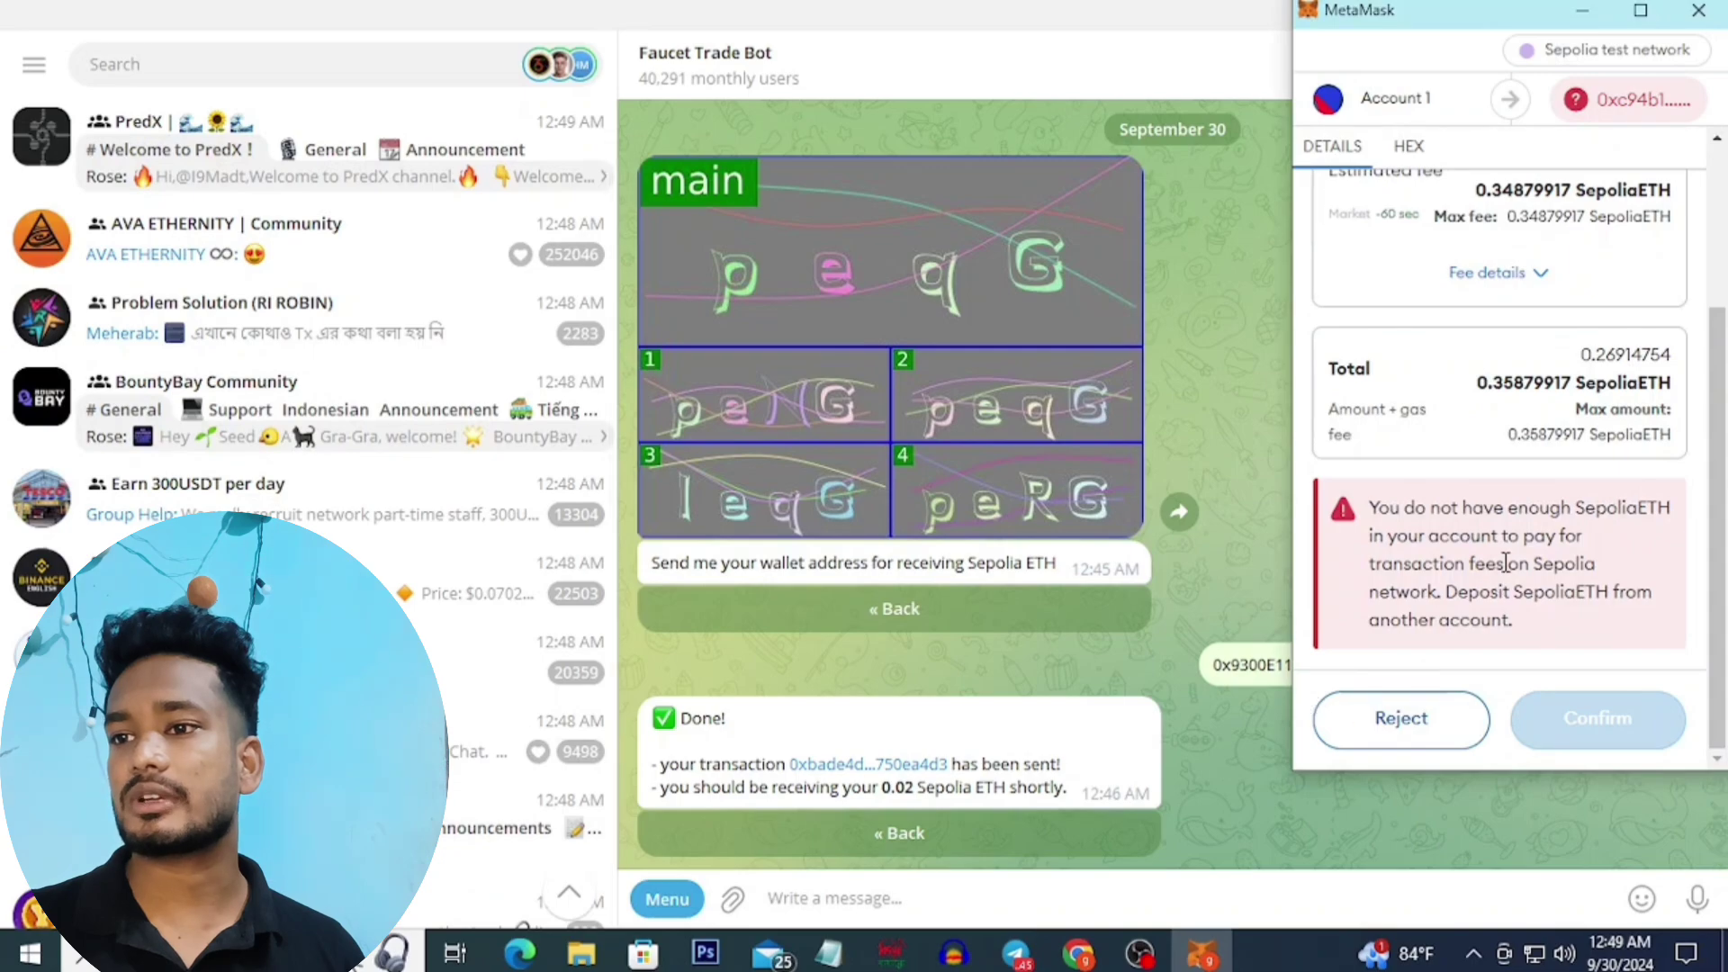
{"action": "scroll", "coordinate": [1488, 567], "scroll_direction": "up", "scroll_amount": 3}
{"action": "scroll", "coordinate": [1508, 559], "scroll_direction": "down", "scroll_amount": 3}
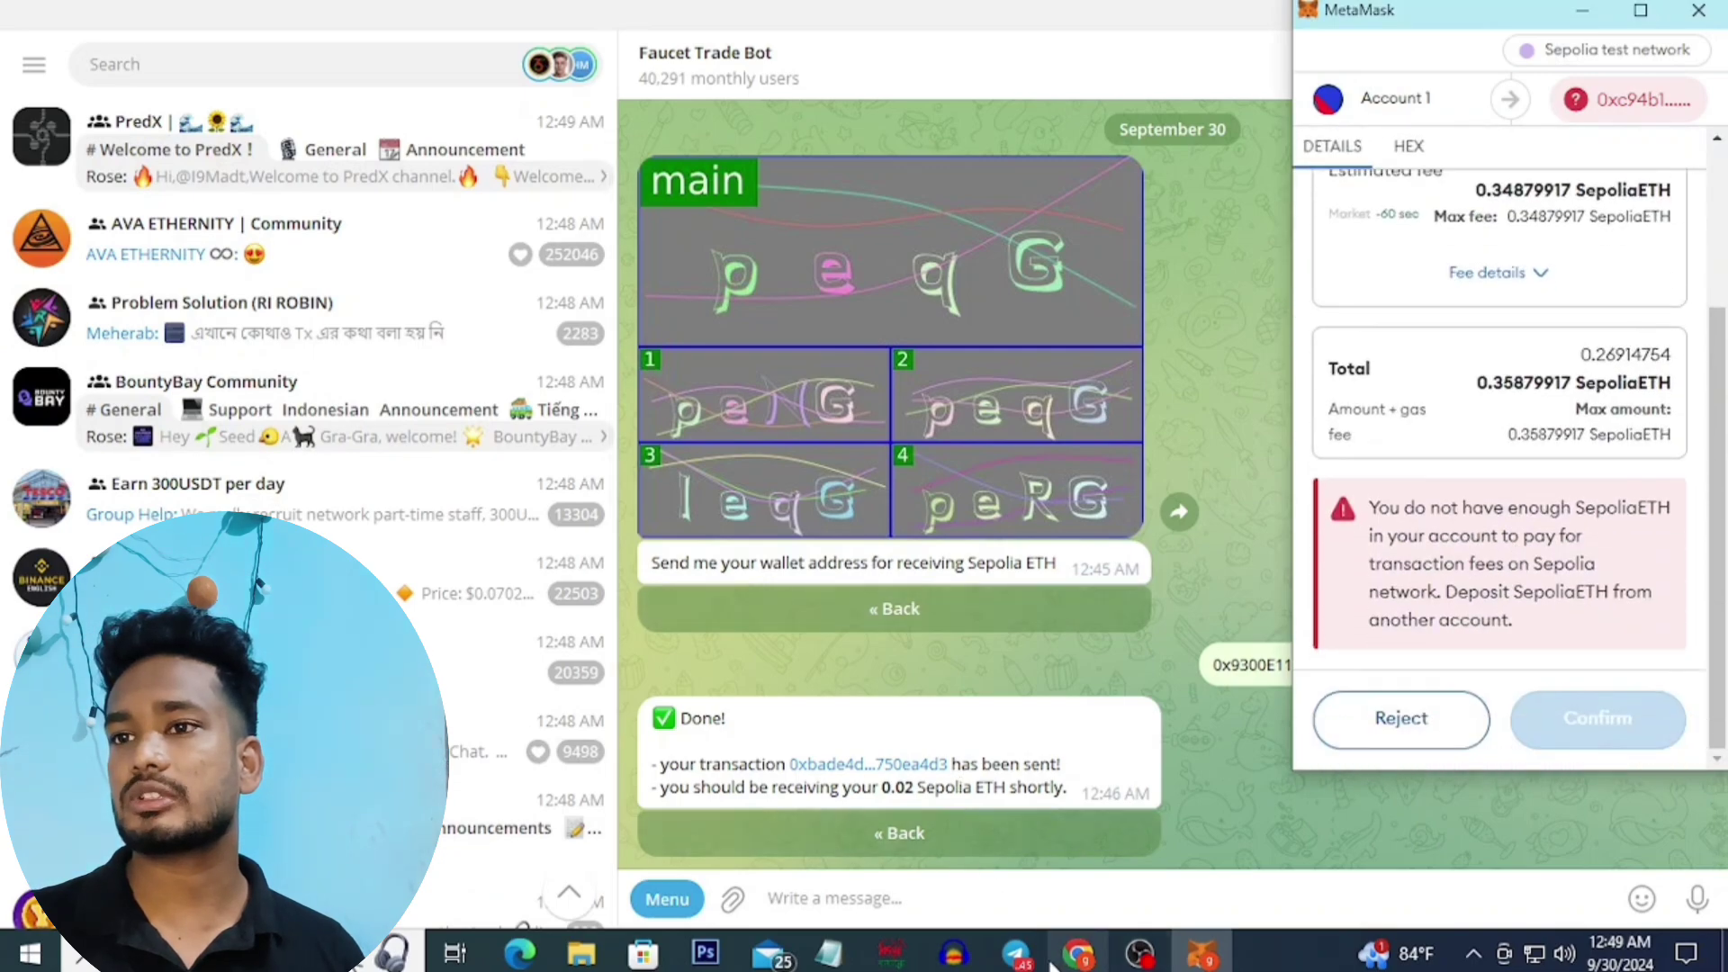
Step: Find the Hemi Incentivized Testnet message in Telegram, check its Faucet Trade Bot link, and open its Sepolia faucet mining link
{"action": "left_click", "coordinate": [1292, 873]}
{"action": "scroll", "coordinate": [1099, 694], "scroll_direction": "up", "scroll_amount": 1}
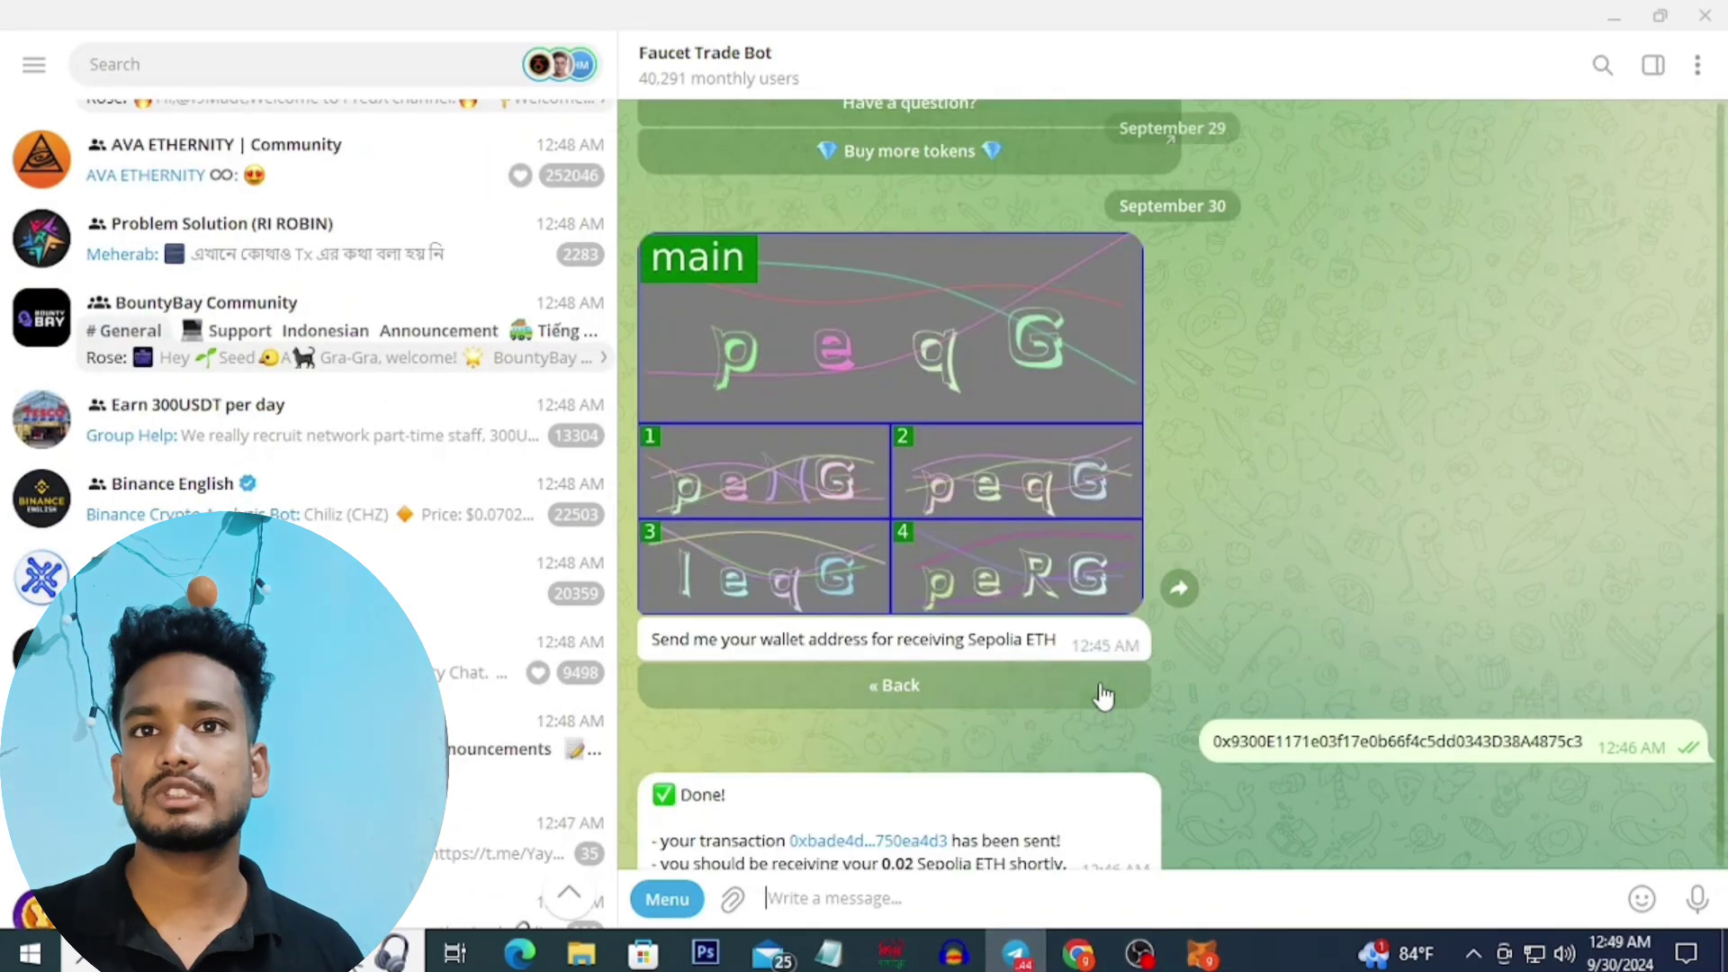
{"action": "left_click", "coordinate": [245, 70]}
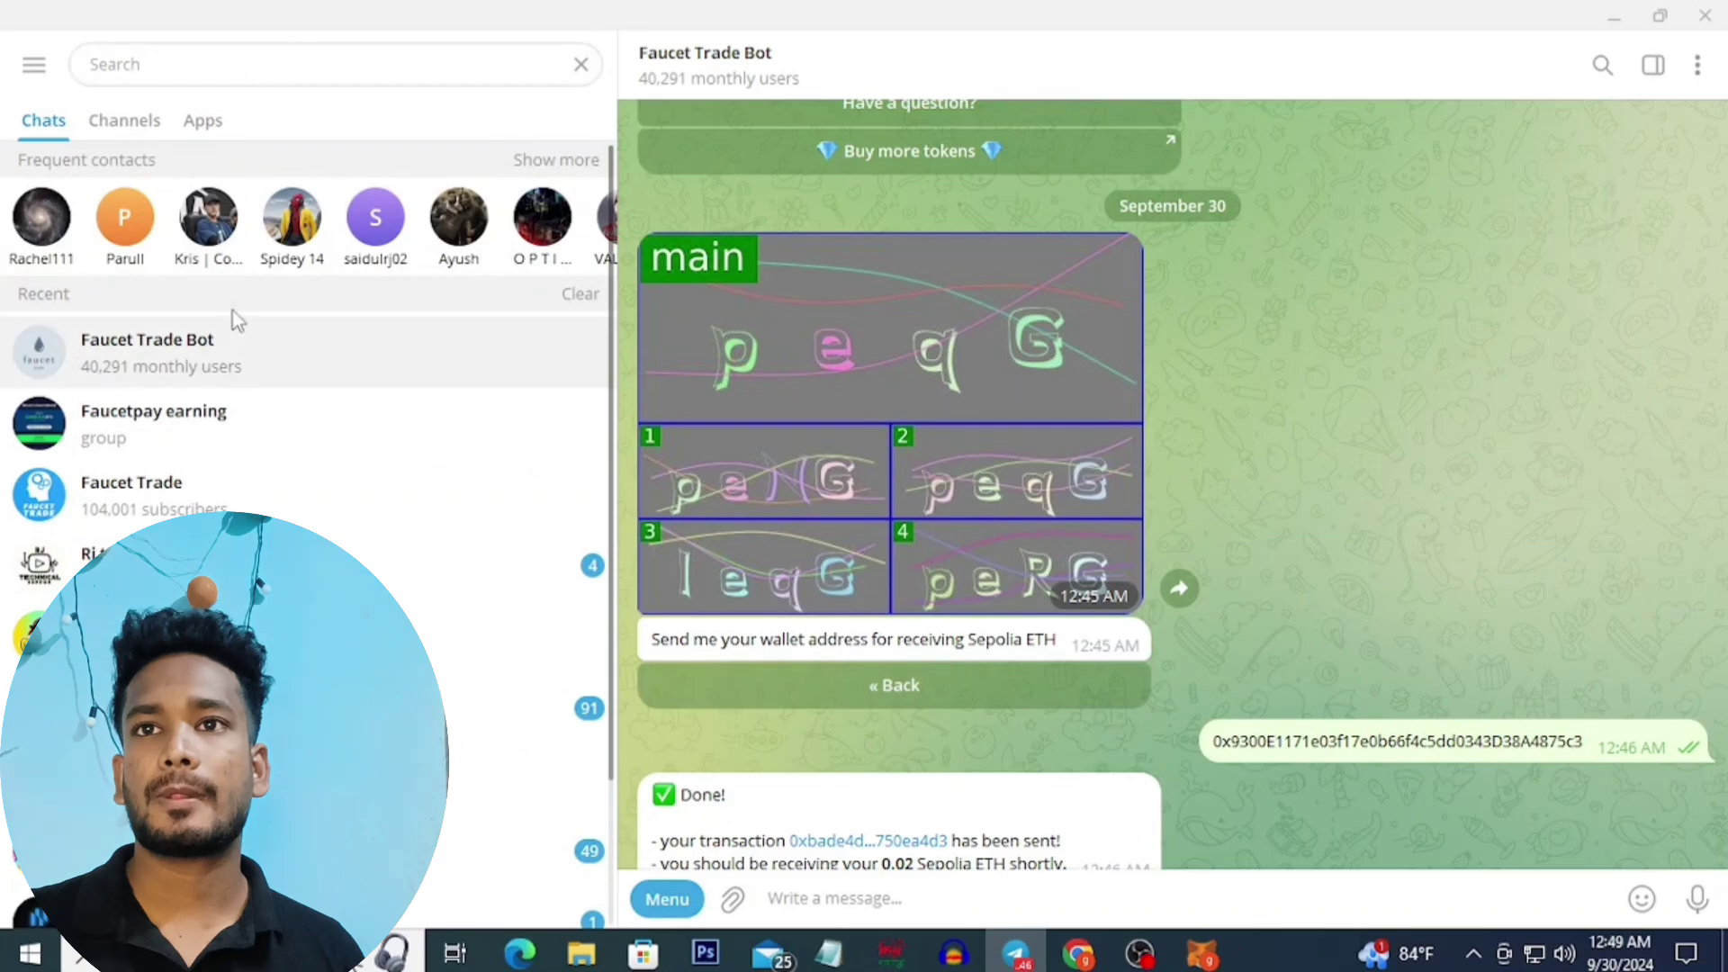
{"action": "left_click", "coordinate": [371, 230]}
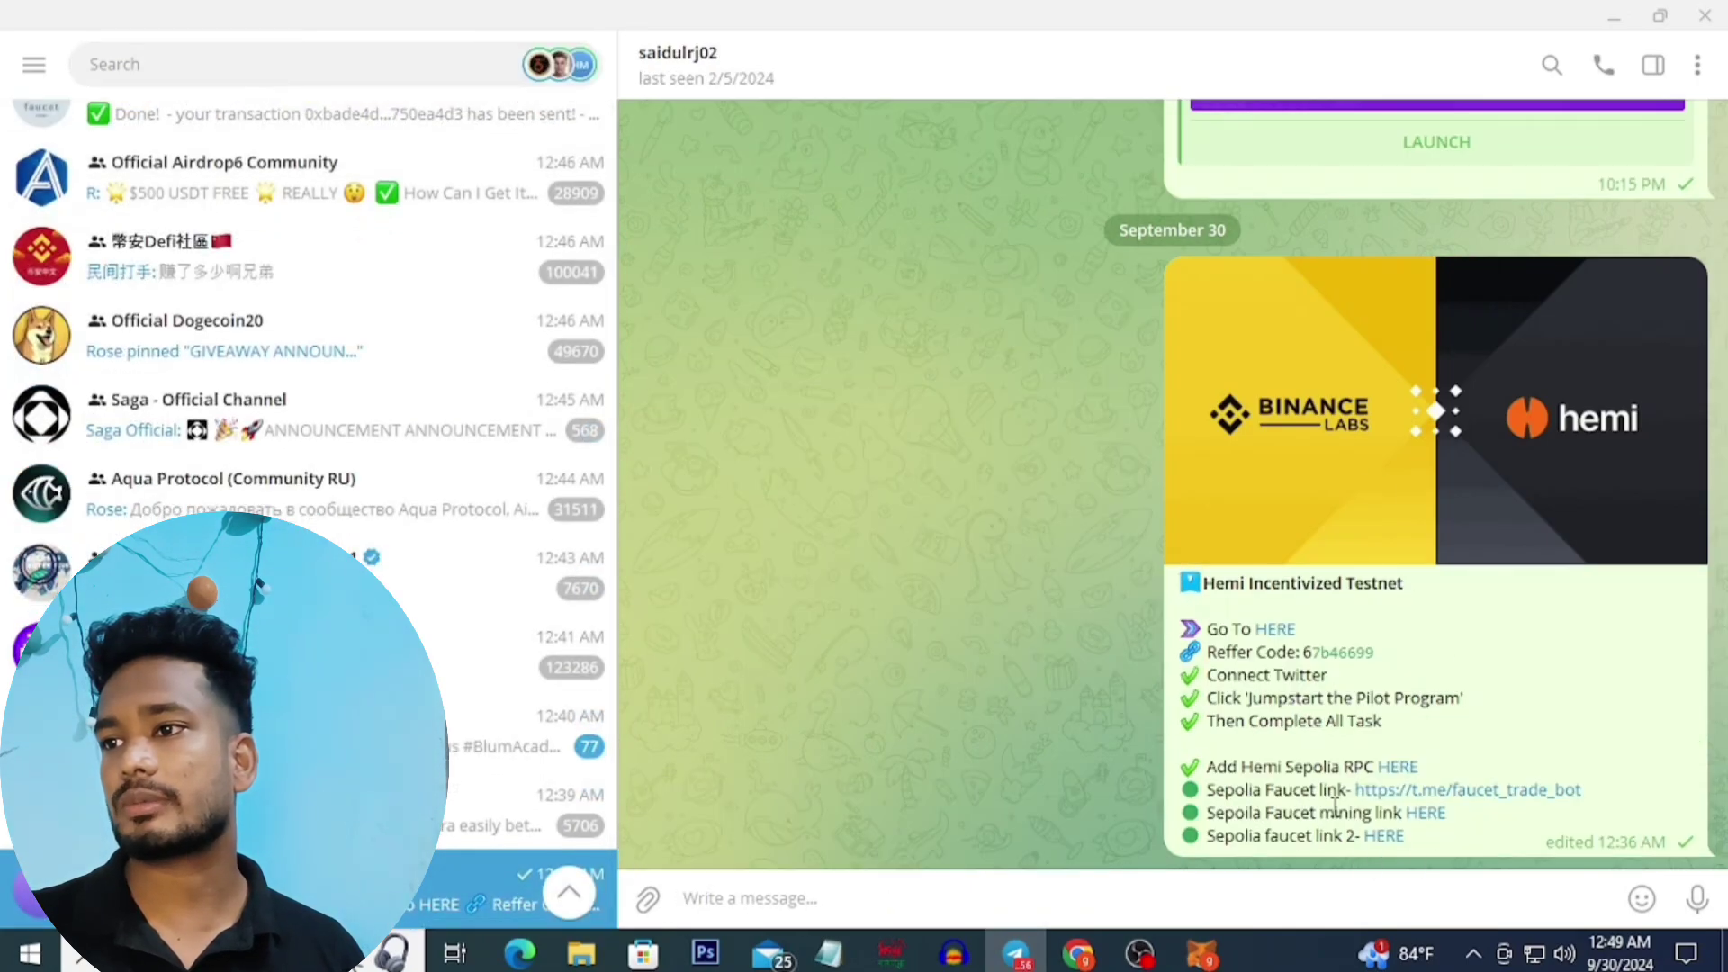
{"action": "left_click", "coordinate": [1444, 792]}
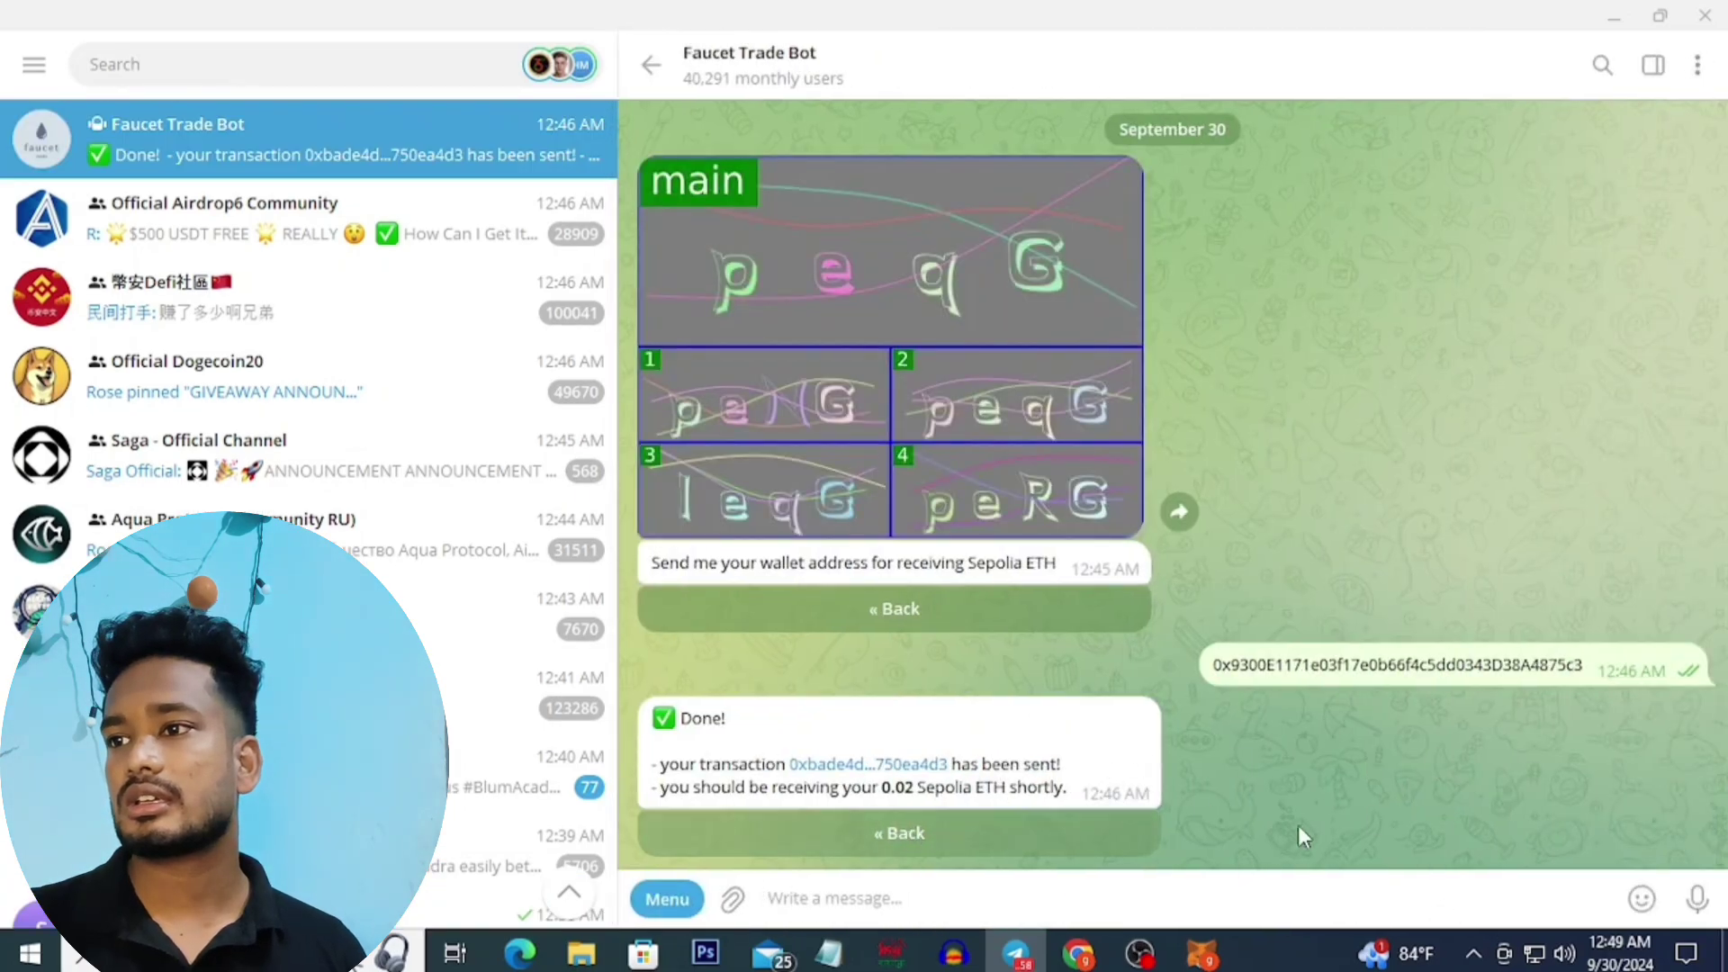
{"action": "left_click", "coordinate": [652, 65]}
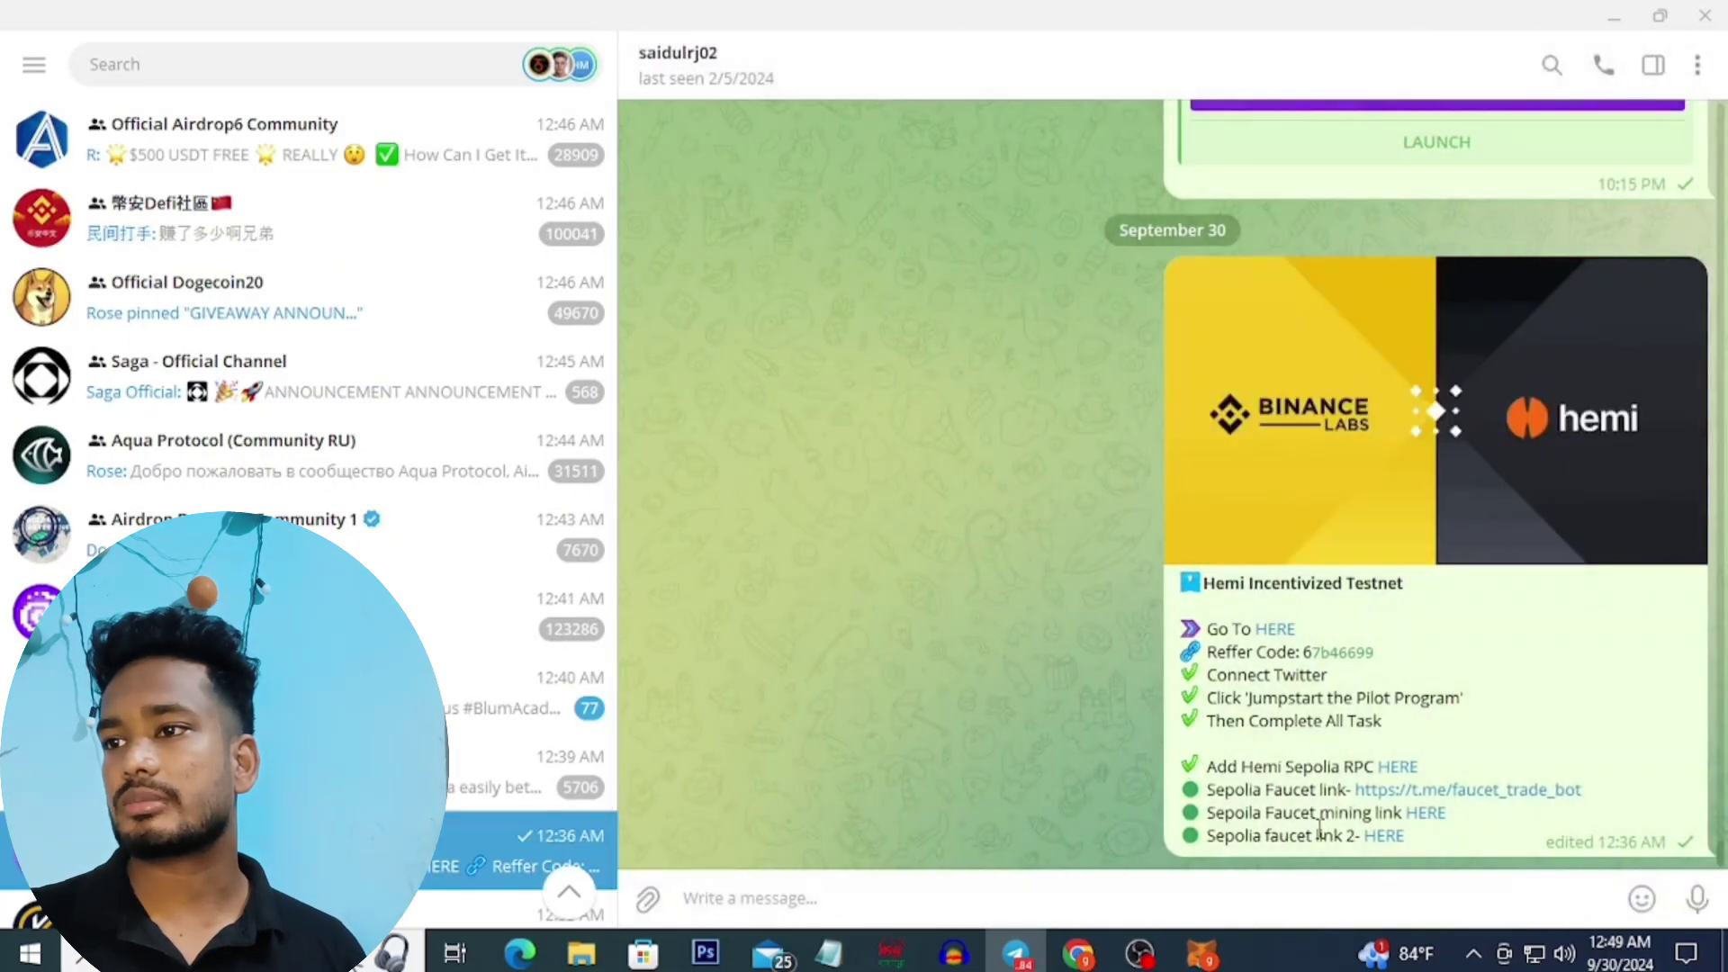
{"action": "left_click", "coordinate": [1424, 814]}
{"action": "left_click", "coordinate": [1011, 564]}
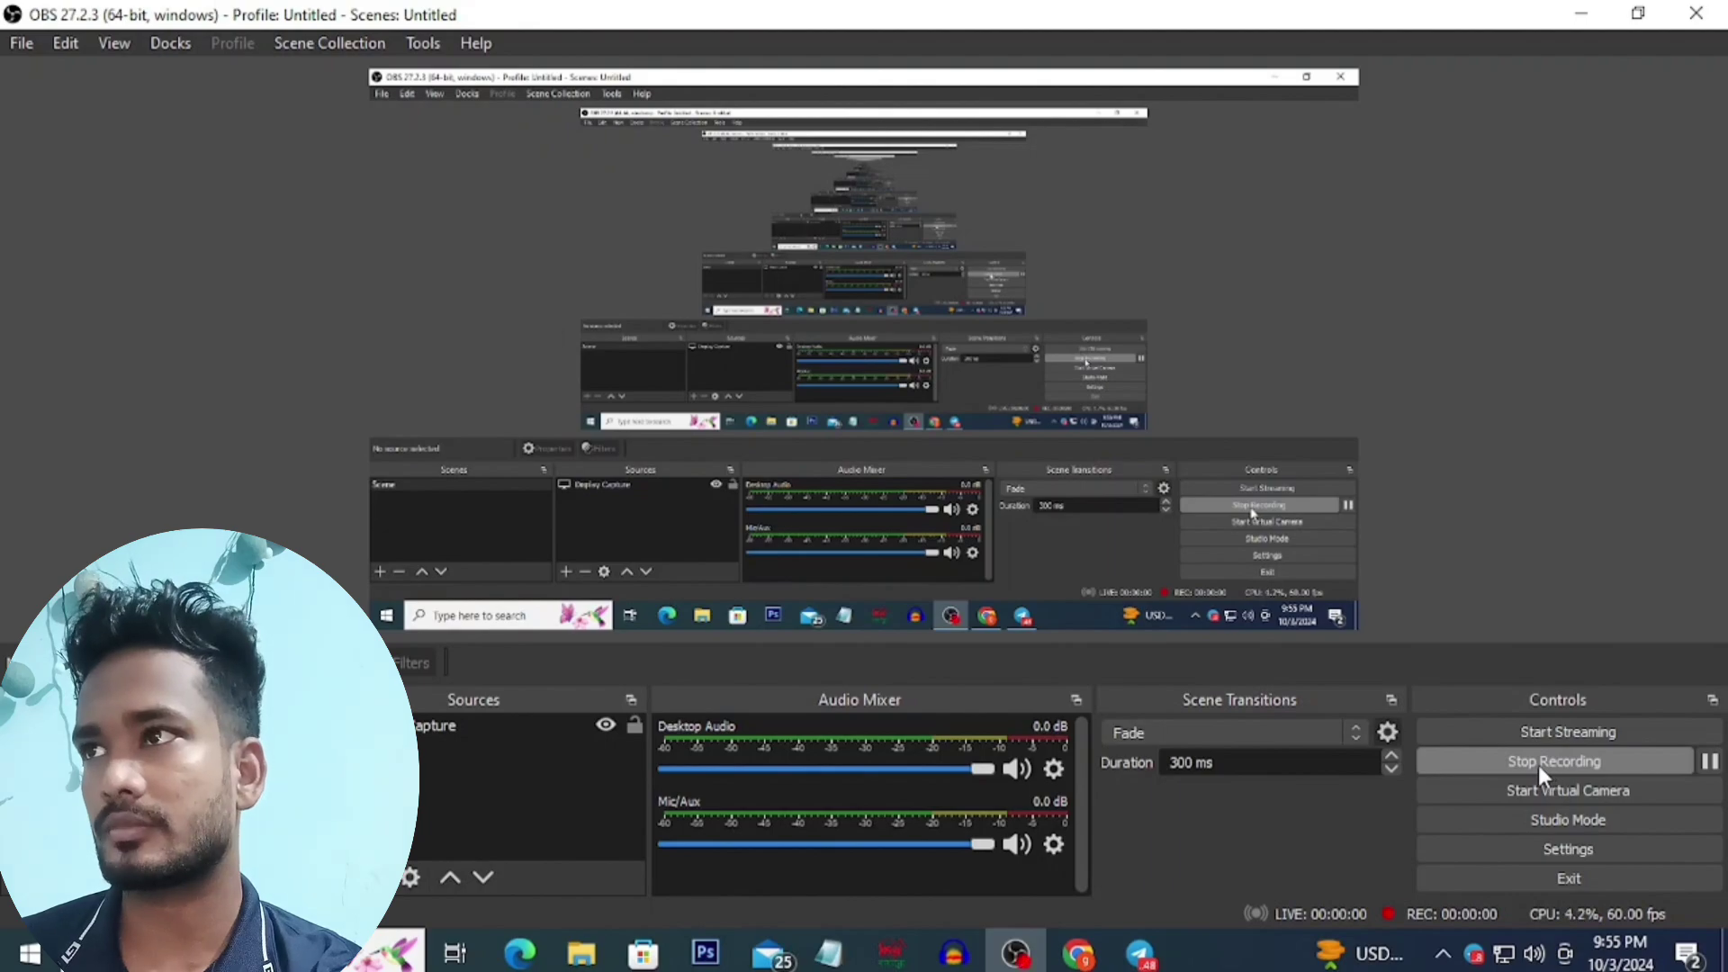
Step: Open the Tunnel ETH to HEMI Testnet task from the Hemi dashboard and connect MetaMask Account 1 to the site
{"action": "left_click", "coordinate": [1582, 12]}
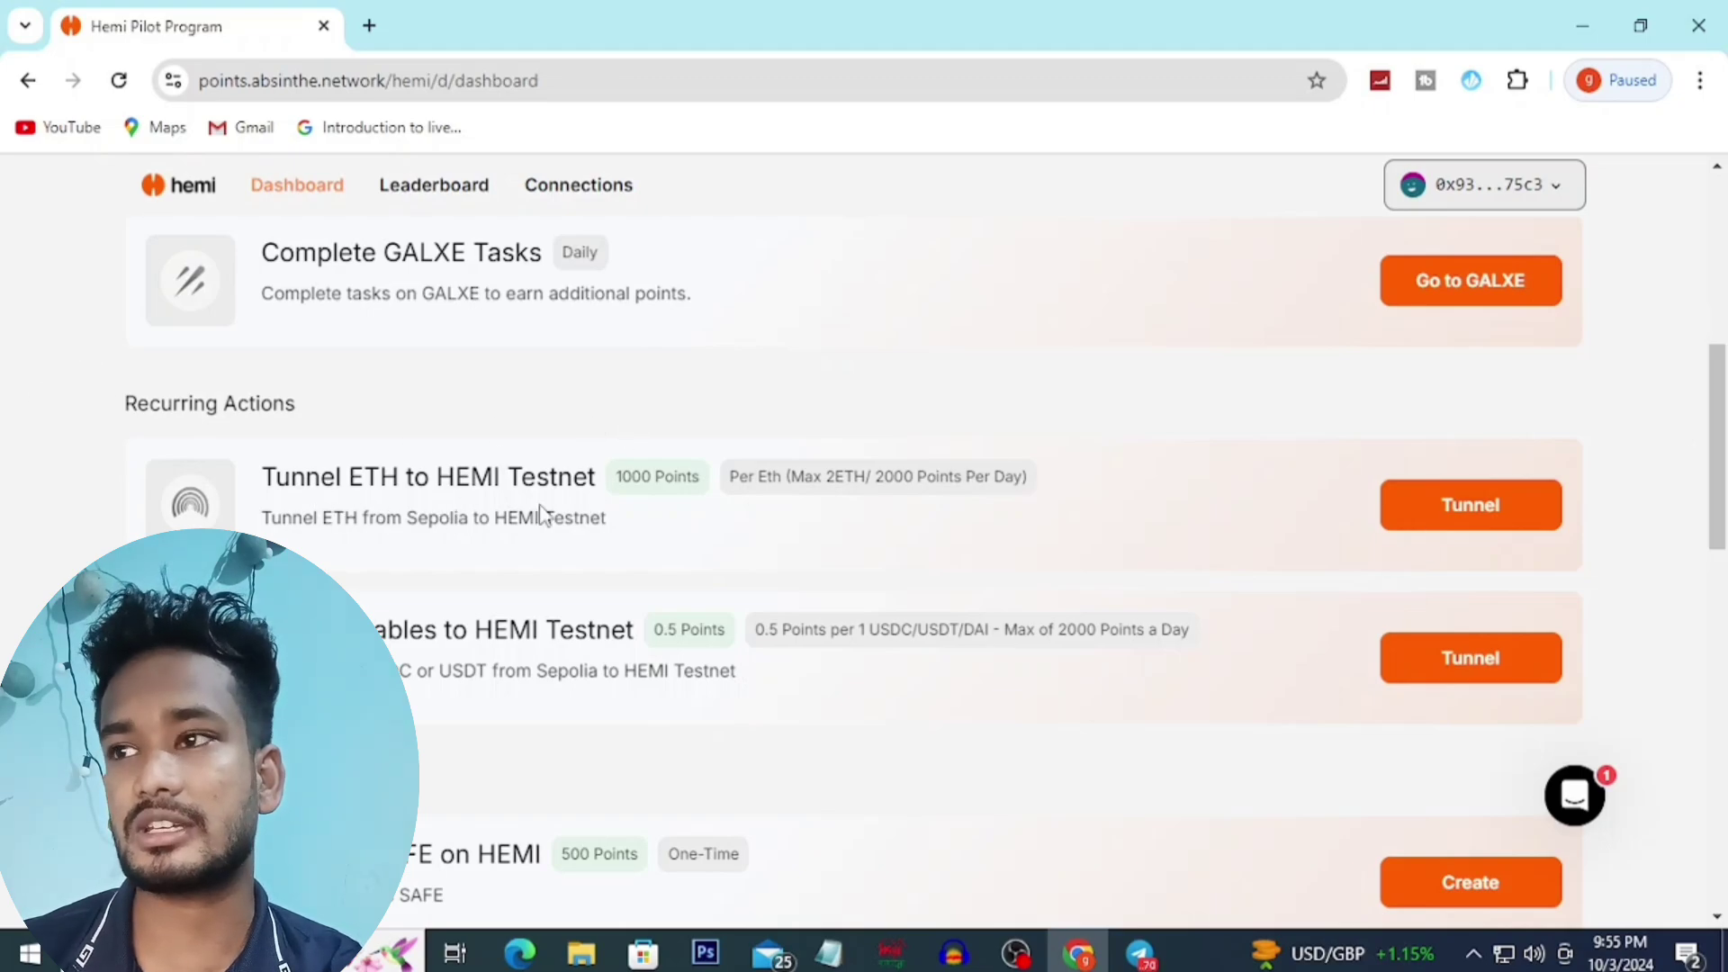
{"action": "left_click", "coordinate": [1521, 509]}
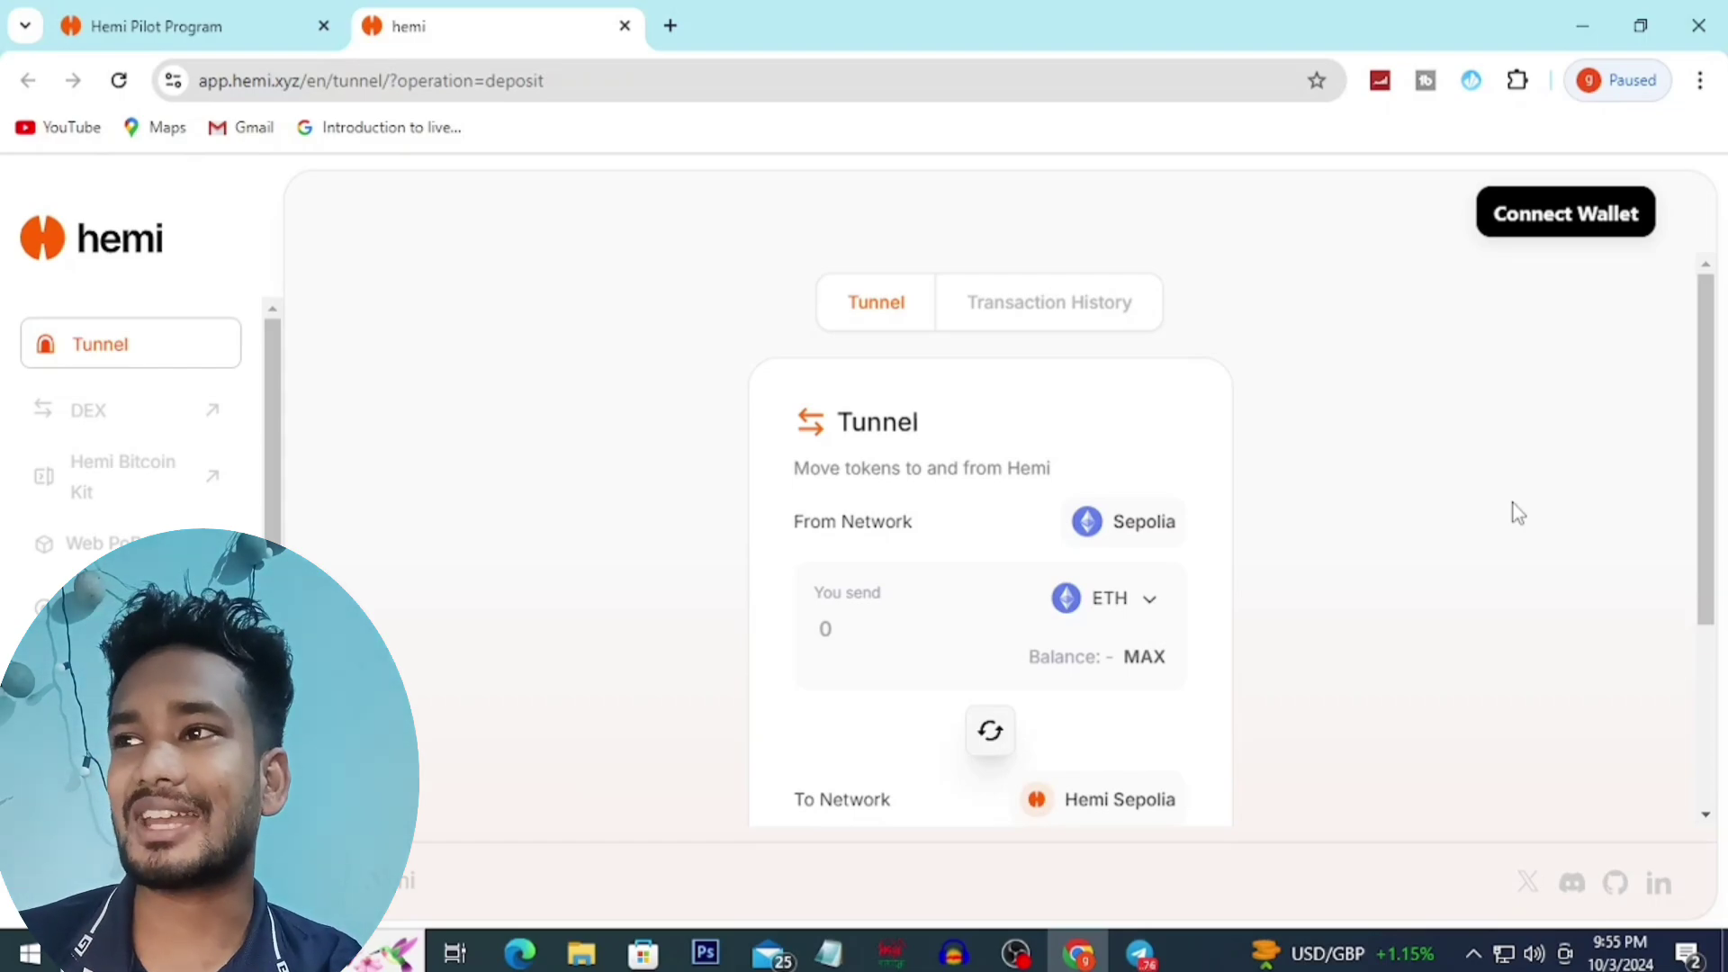
{"action": "left_click", "coordinate": [1602, 223]}
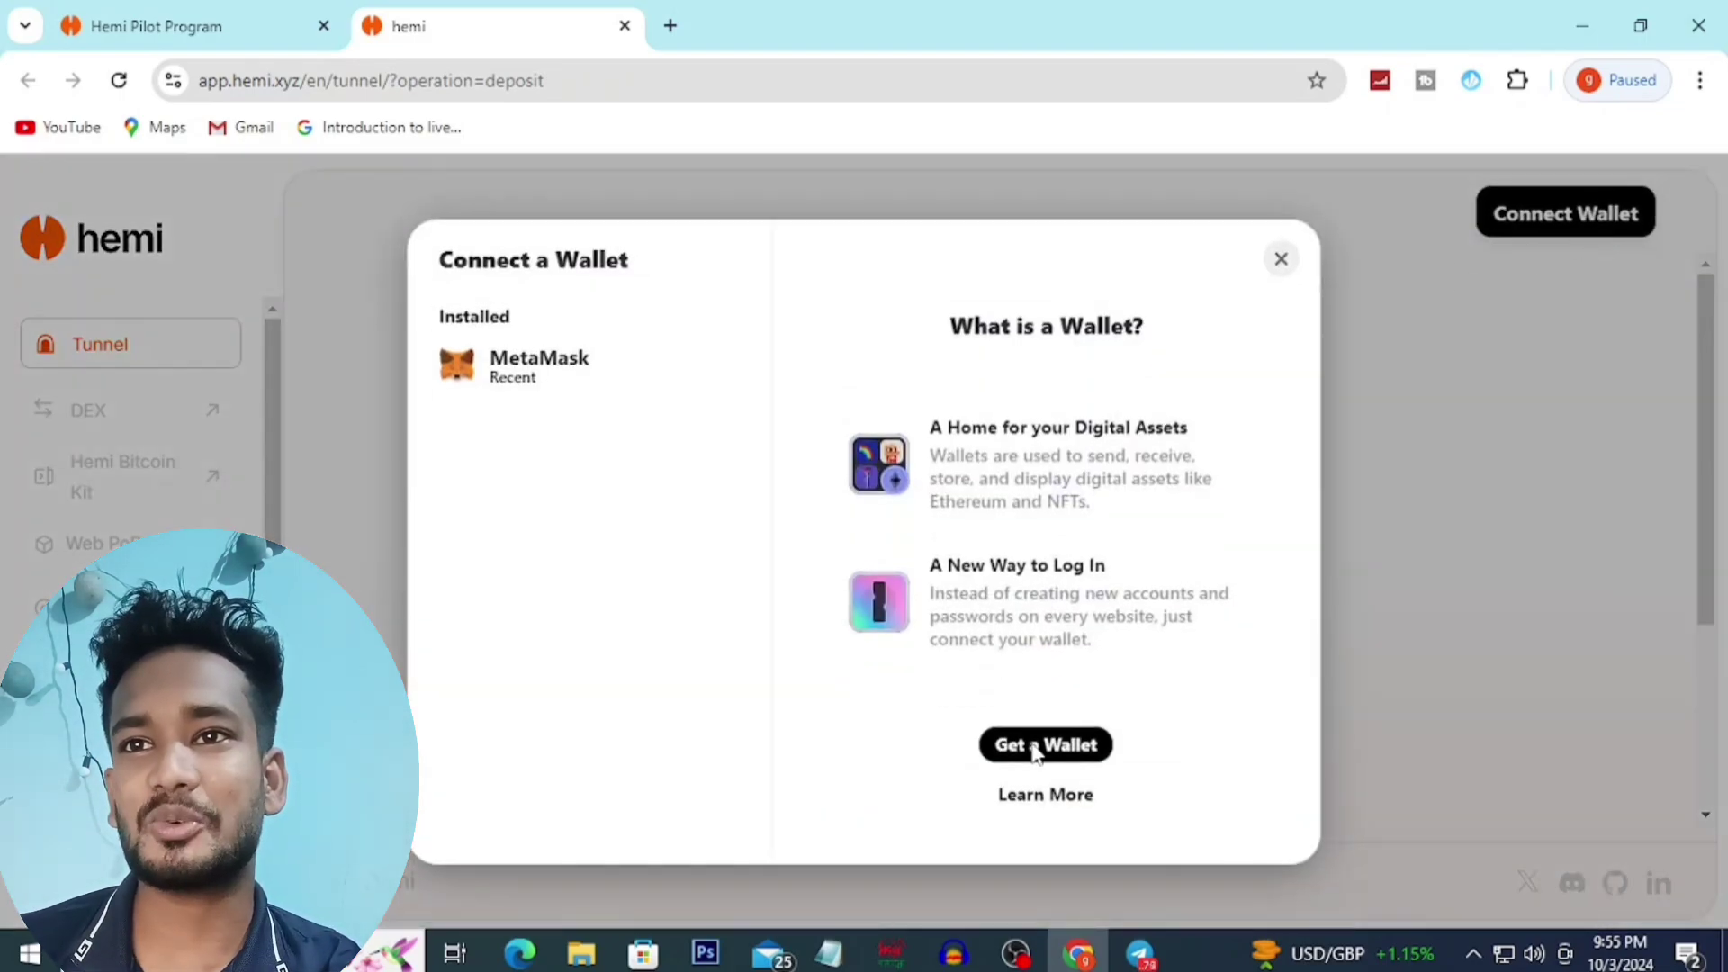
{"action": "left_click", "coordinate": [528, 382]}
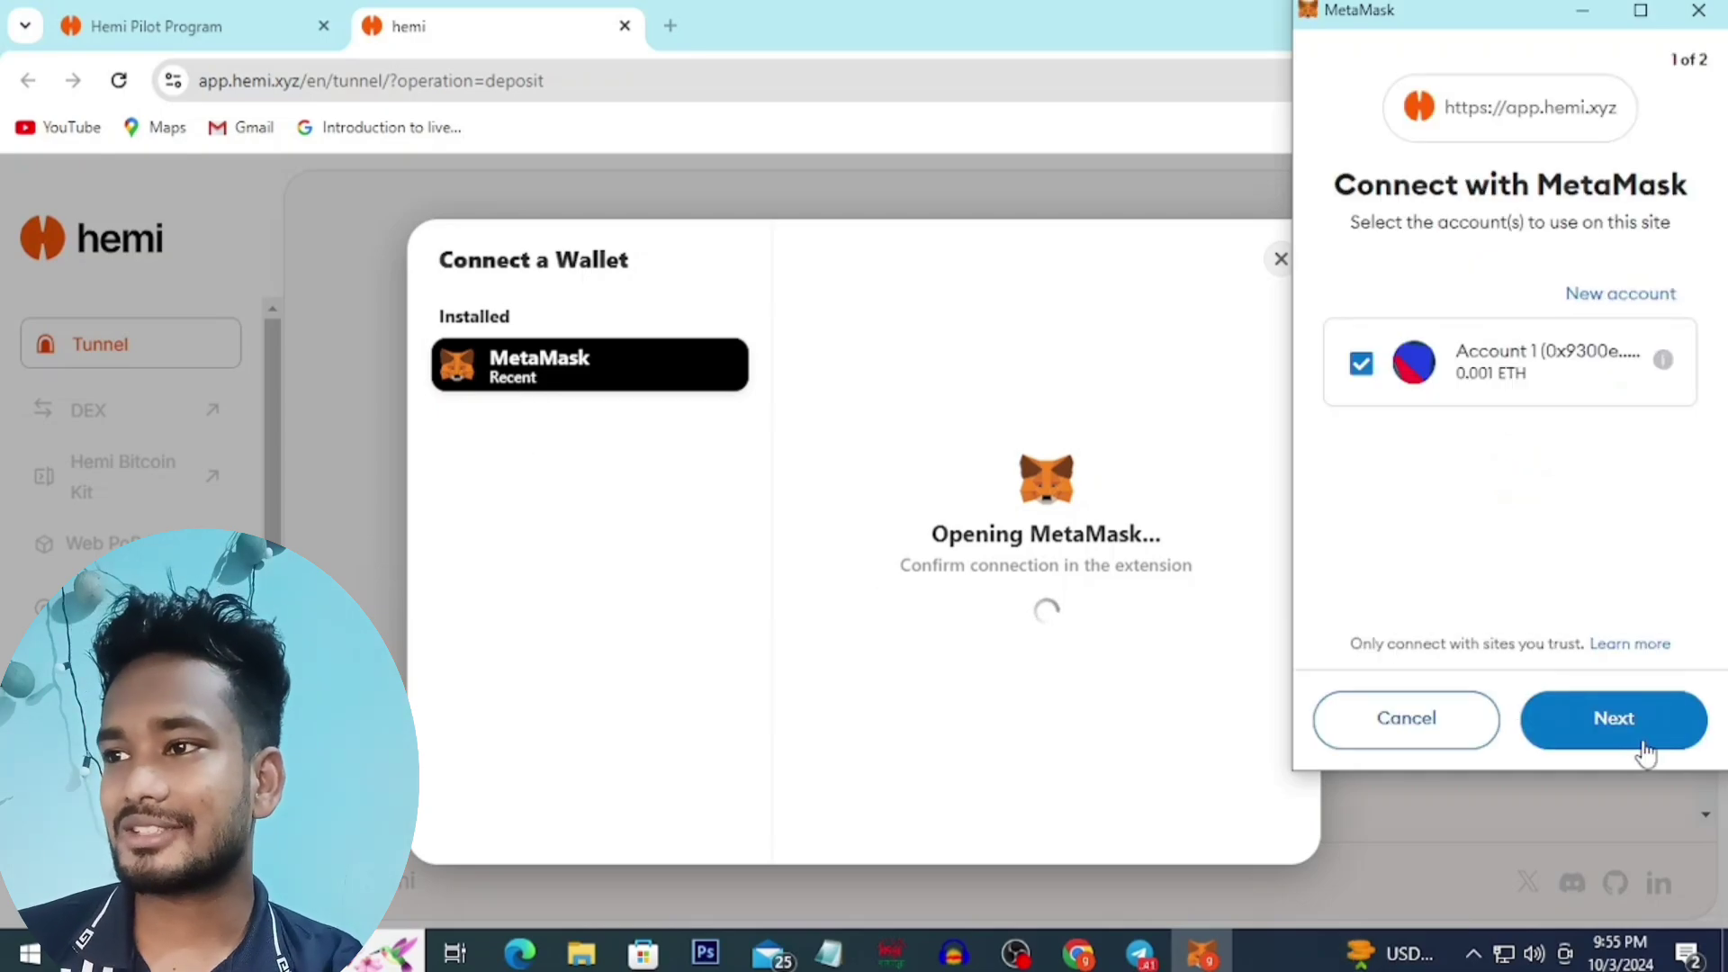
{"action": "left_click", "coordinate": [1645, 751]}
{"action": "left_click", "coordinate": [1631, 704]}
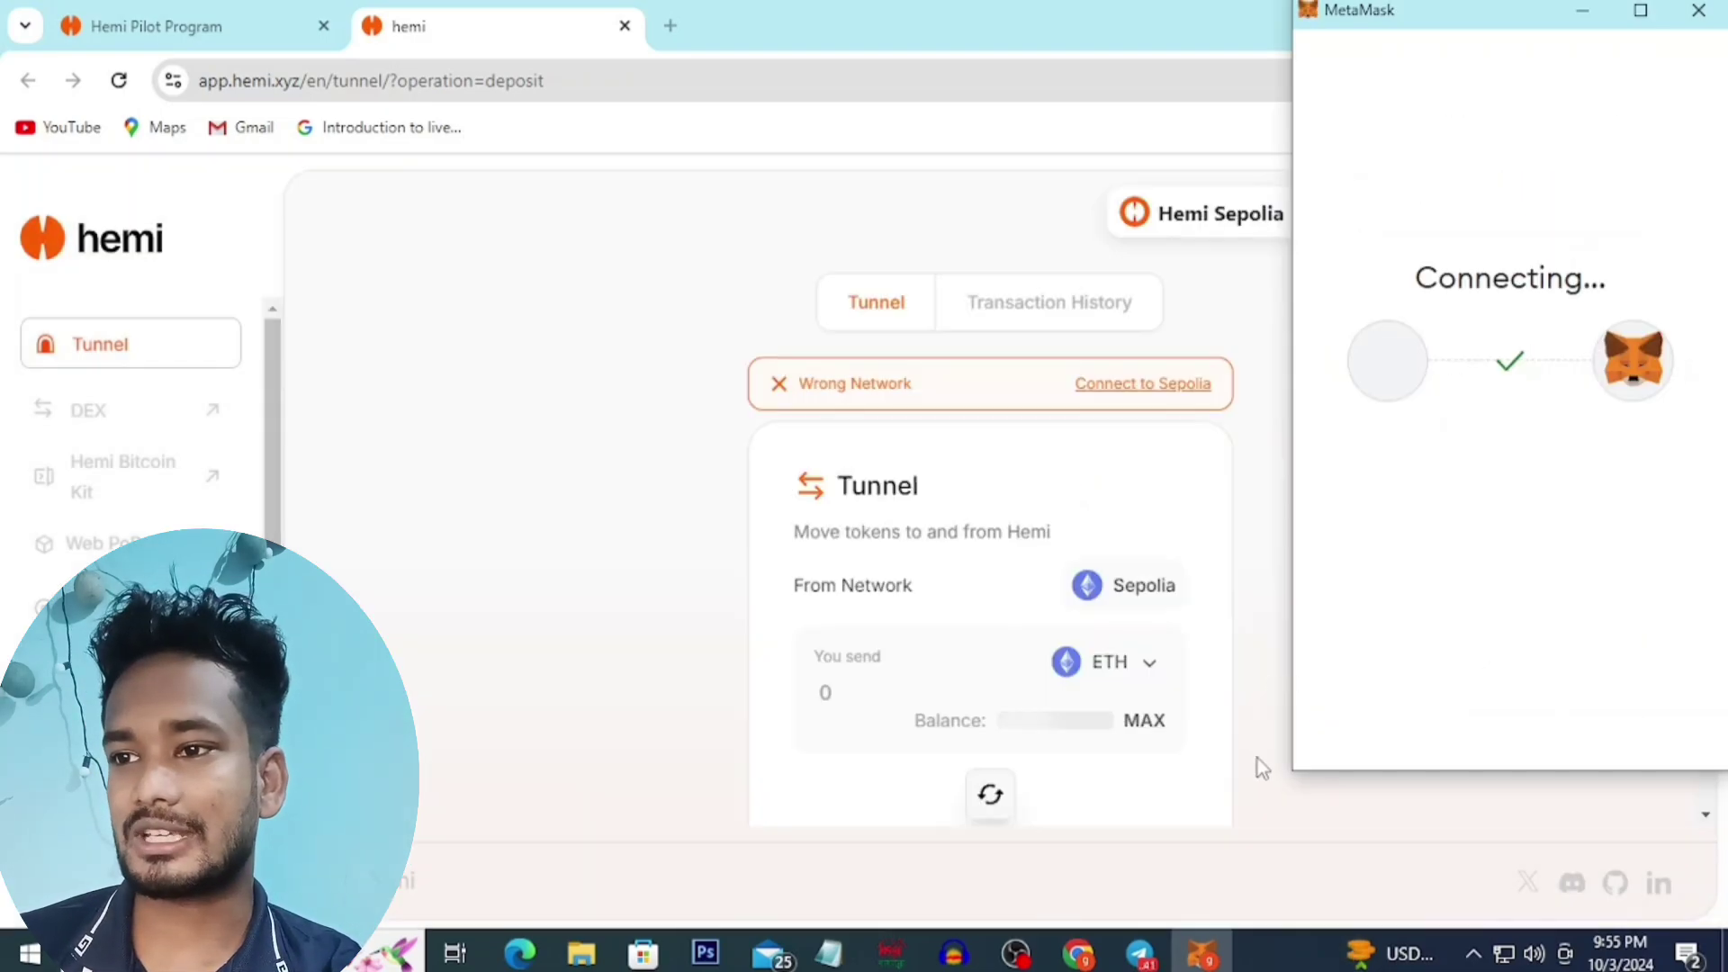
Step: Highlight the three Sepolia faucet links in the Telegram testnet message and return to the Hemi tunnel page in Chrome
{"action": "left_click", "coordinate": [1138, 951]}
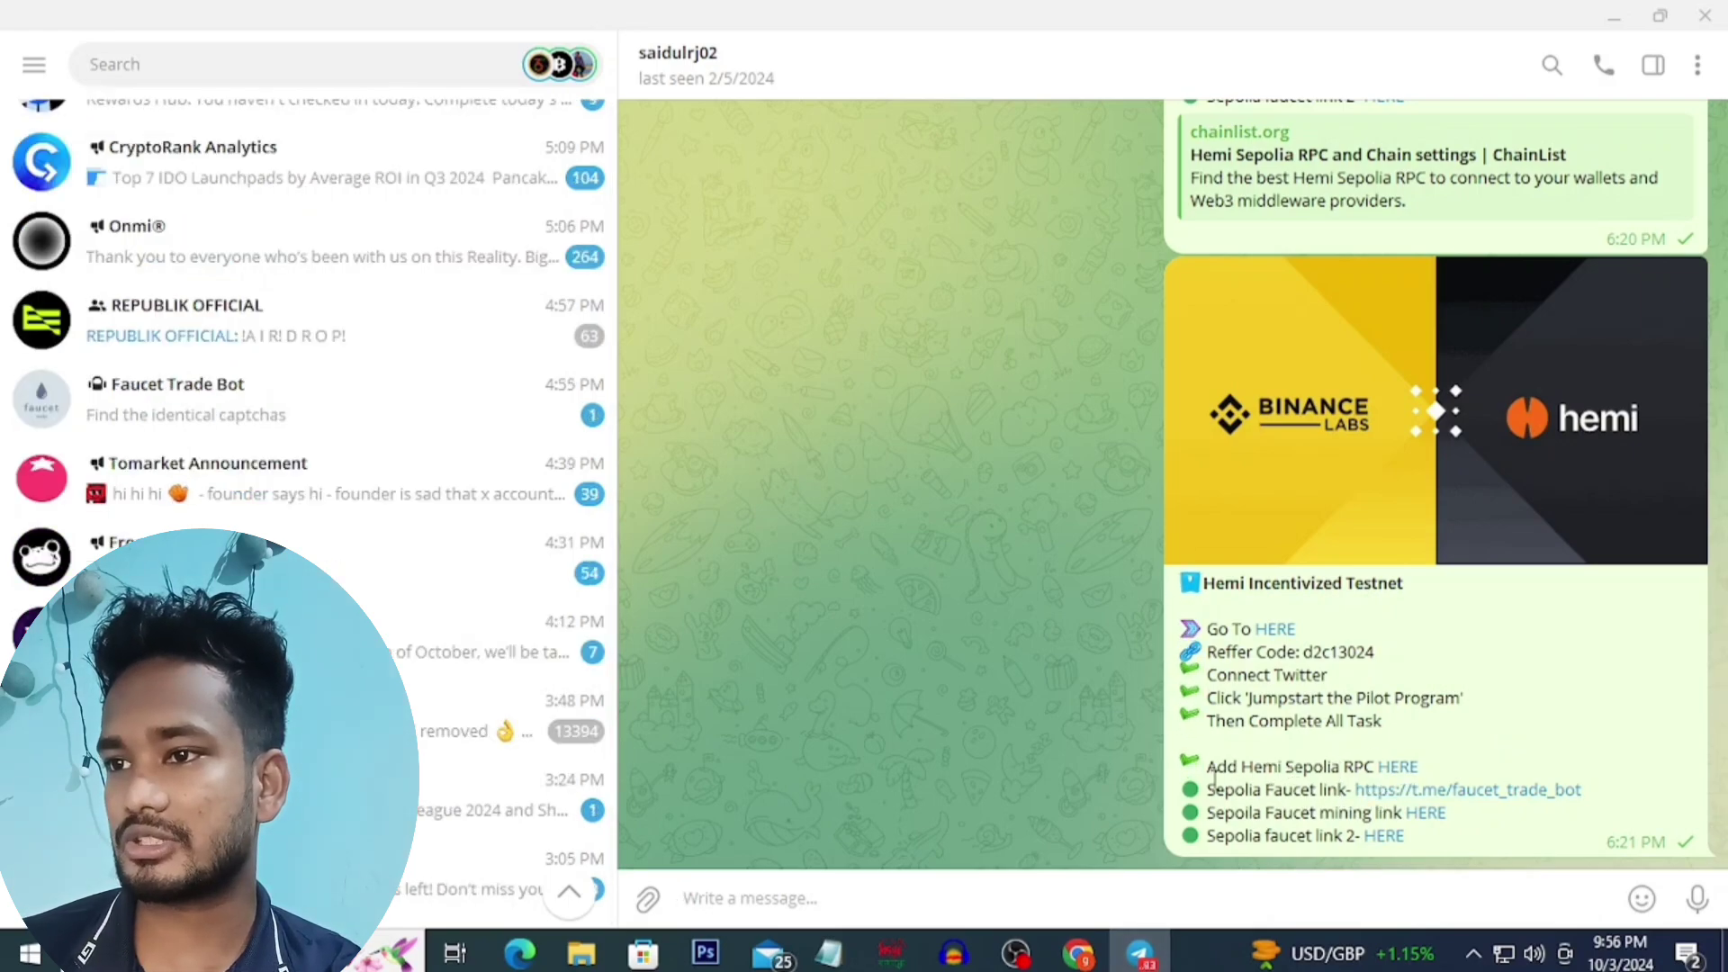
{"action": "left_click_drag", "start_coordinate": [1214, 788], "coordinate": [1404, 838]}
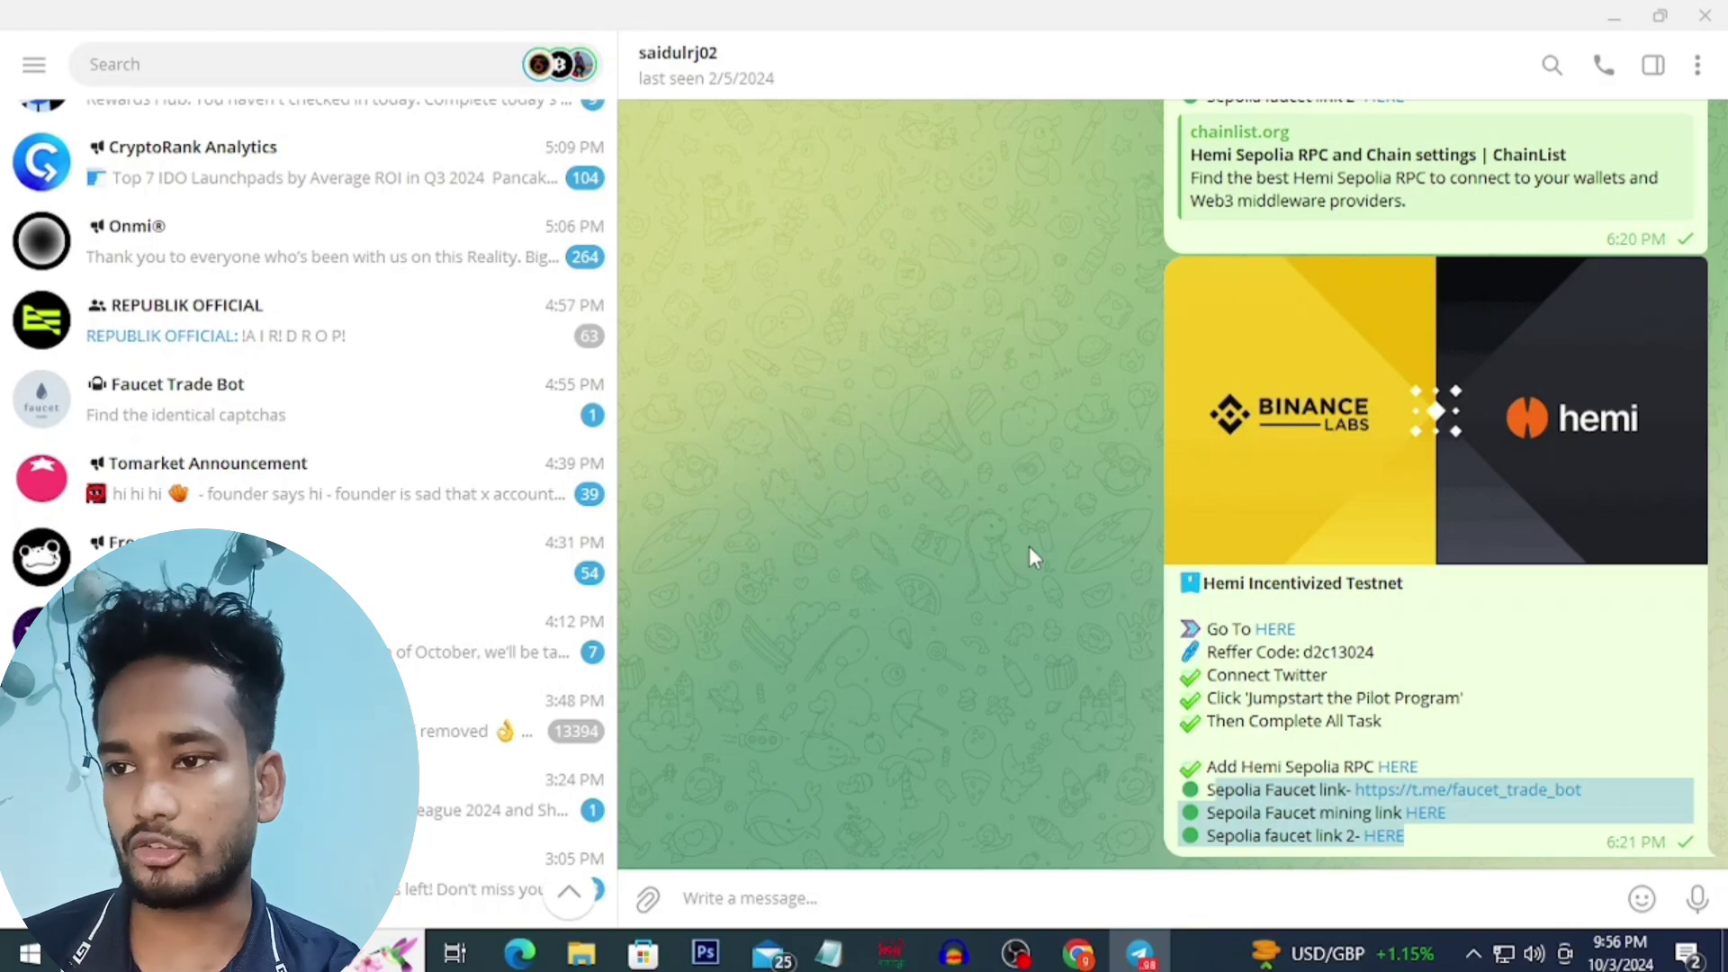
{"action": "left_click", "coordinate": [1077, 952]}
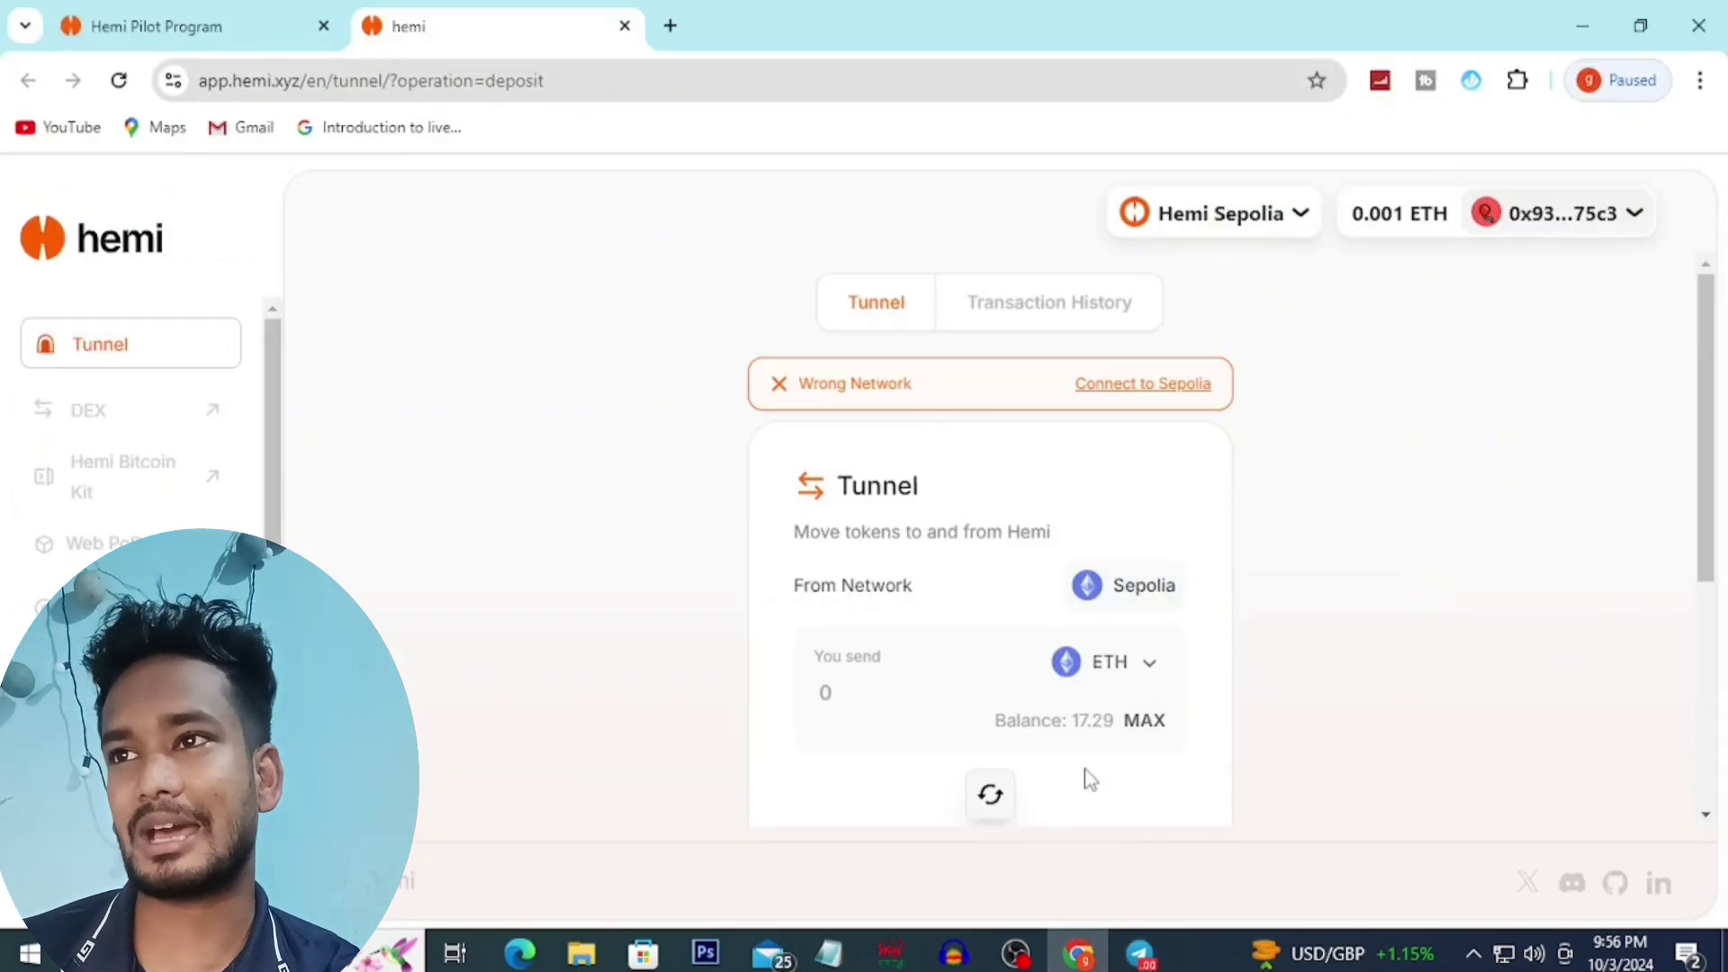
Step: Switch MetaMask to the Sepolia test network to match the tunnel's source network
{"action": "scroll", "coordinate": [1114, 570], "scroll_direction": "down", "scroll_amount": 3}
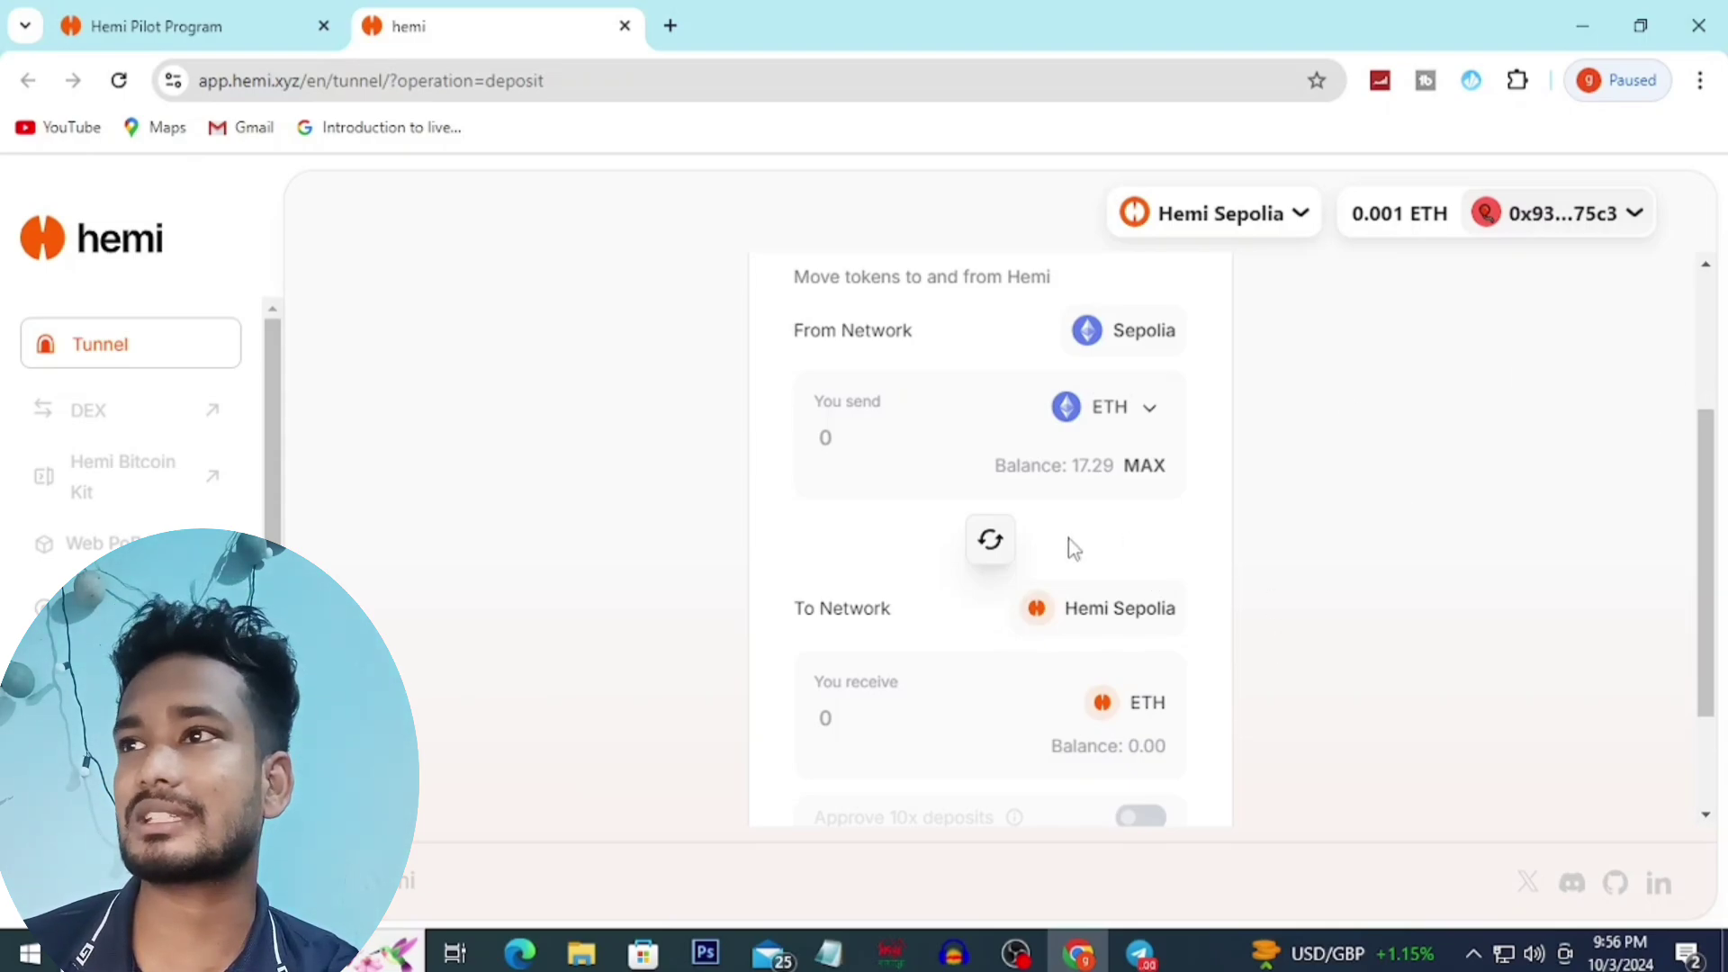
{"action": "left_click", "coordinate": [1518, 80]}
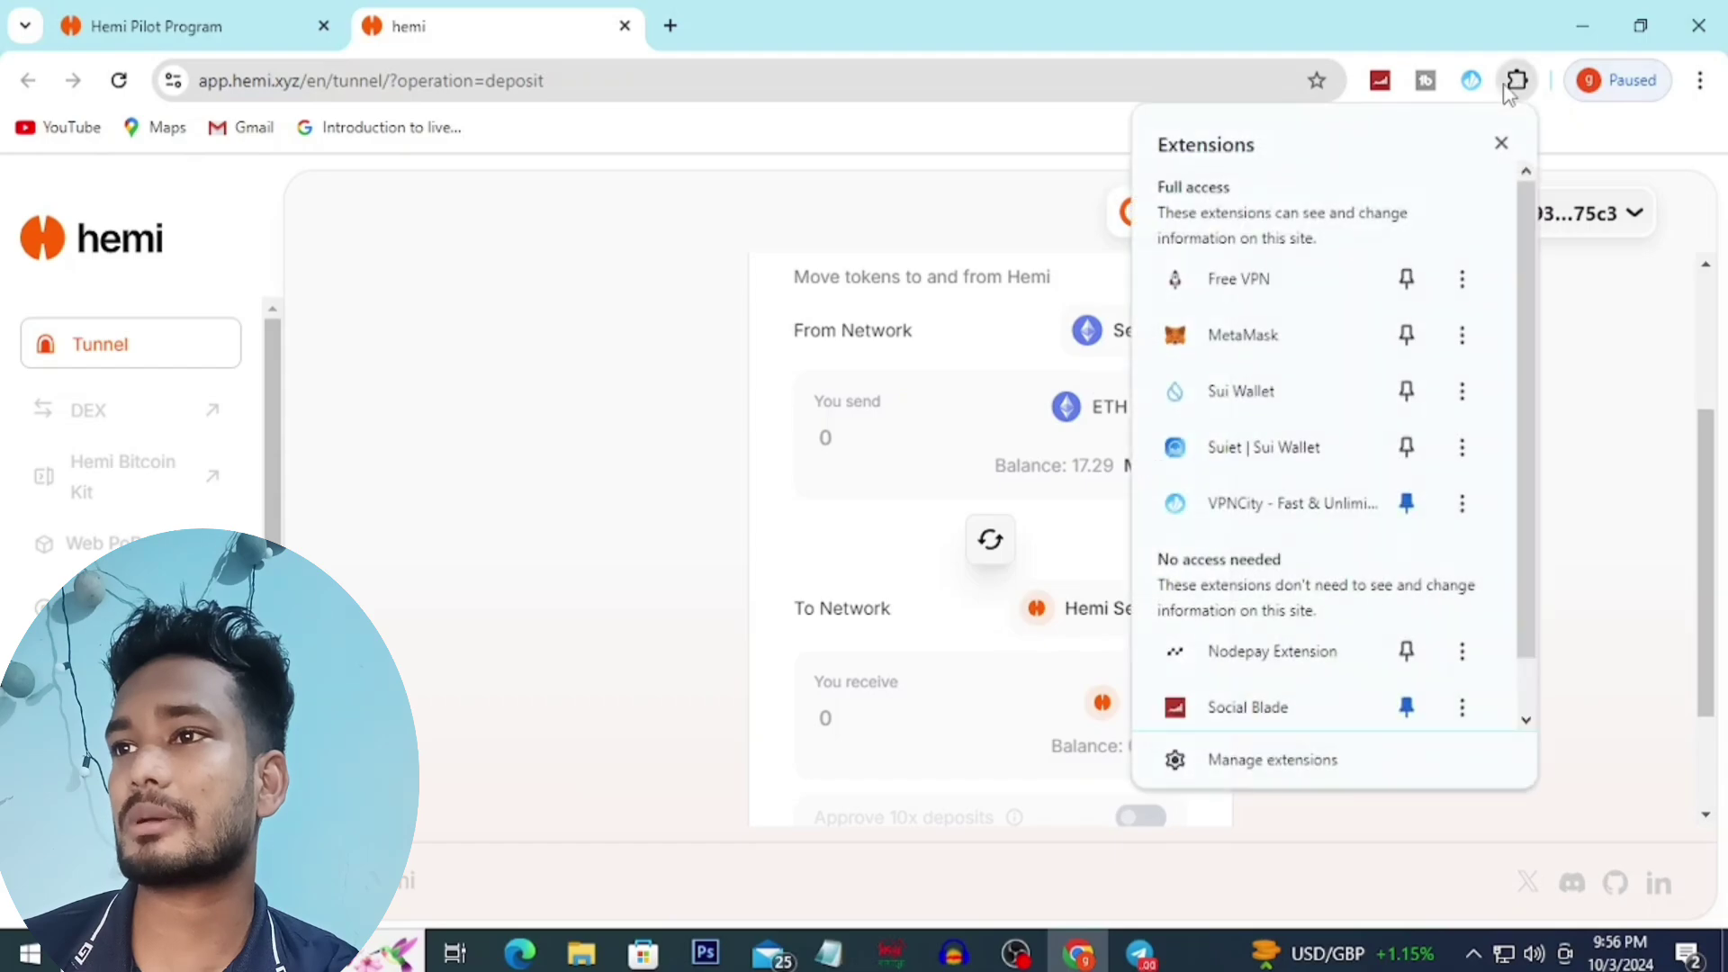
{"action": "left_click", "coordinate": [1235, 339]}
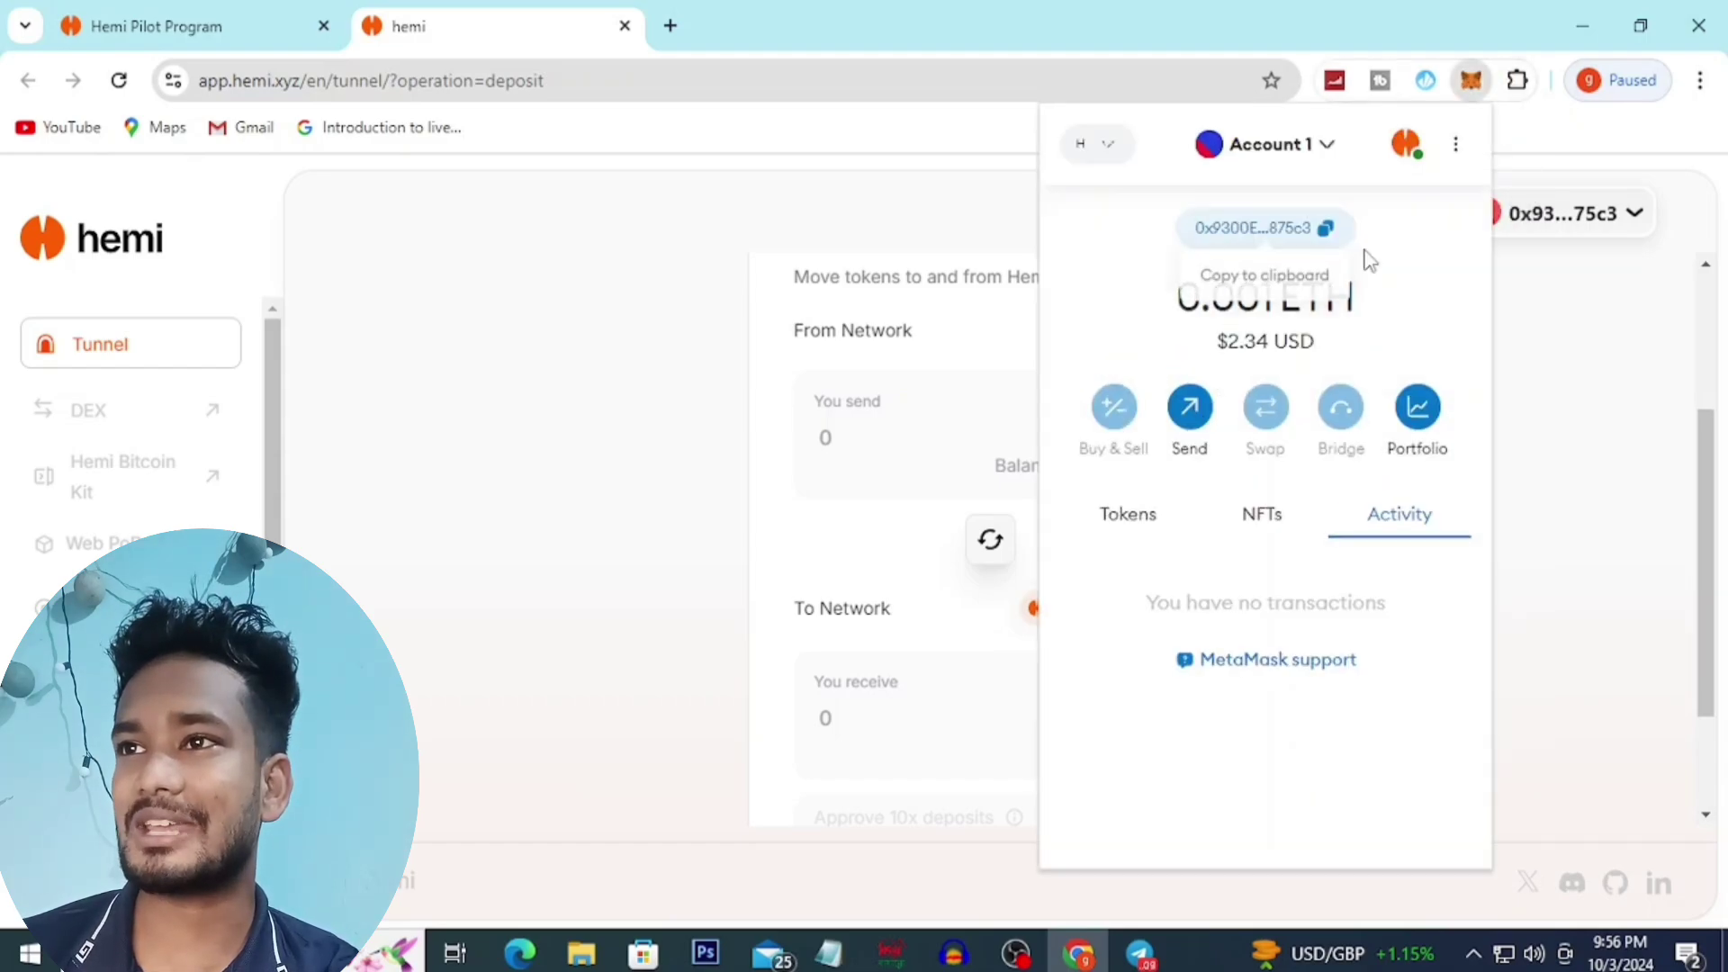
{"action": "left_click", "coordinate": [1100, 155]}
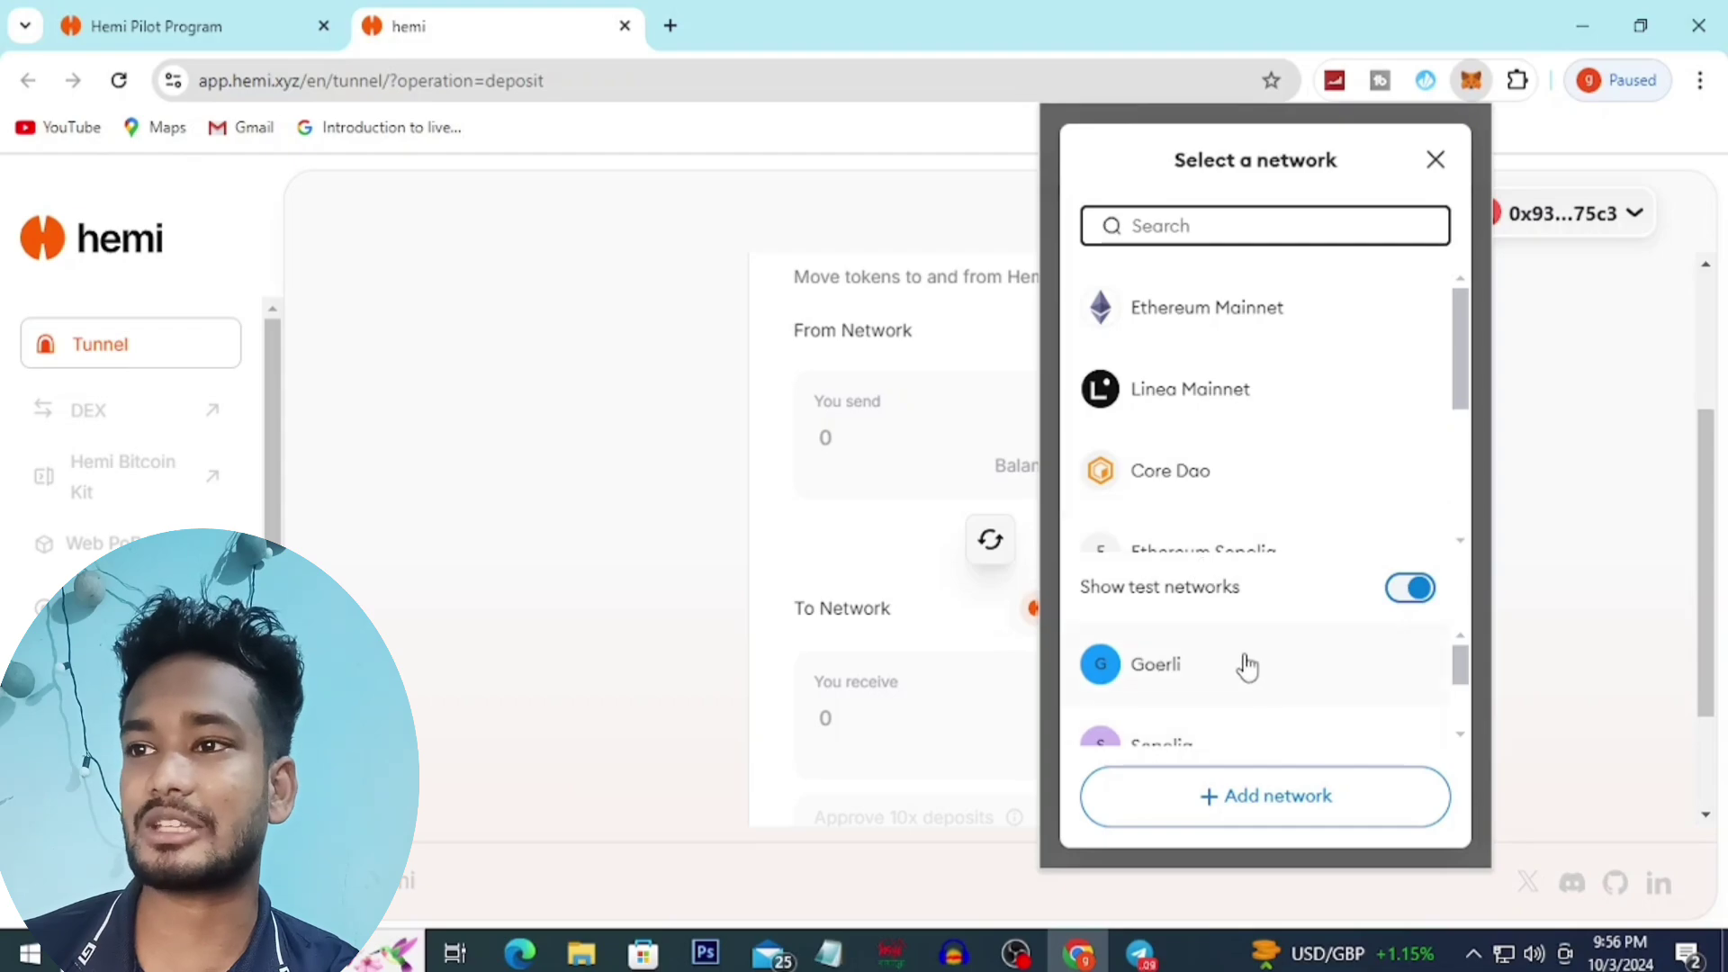
{"action": "scroll", "coordinate": [1224, 671], "scroll_direction": "down", "scroll_amount": 1}
{"action": "left_click", "coordinate": [1186, 639]}
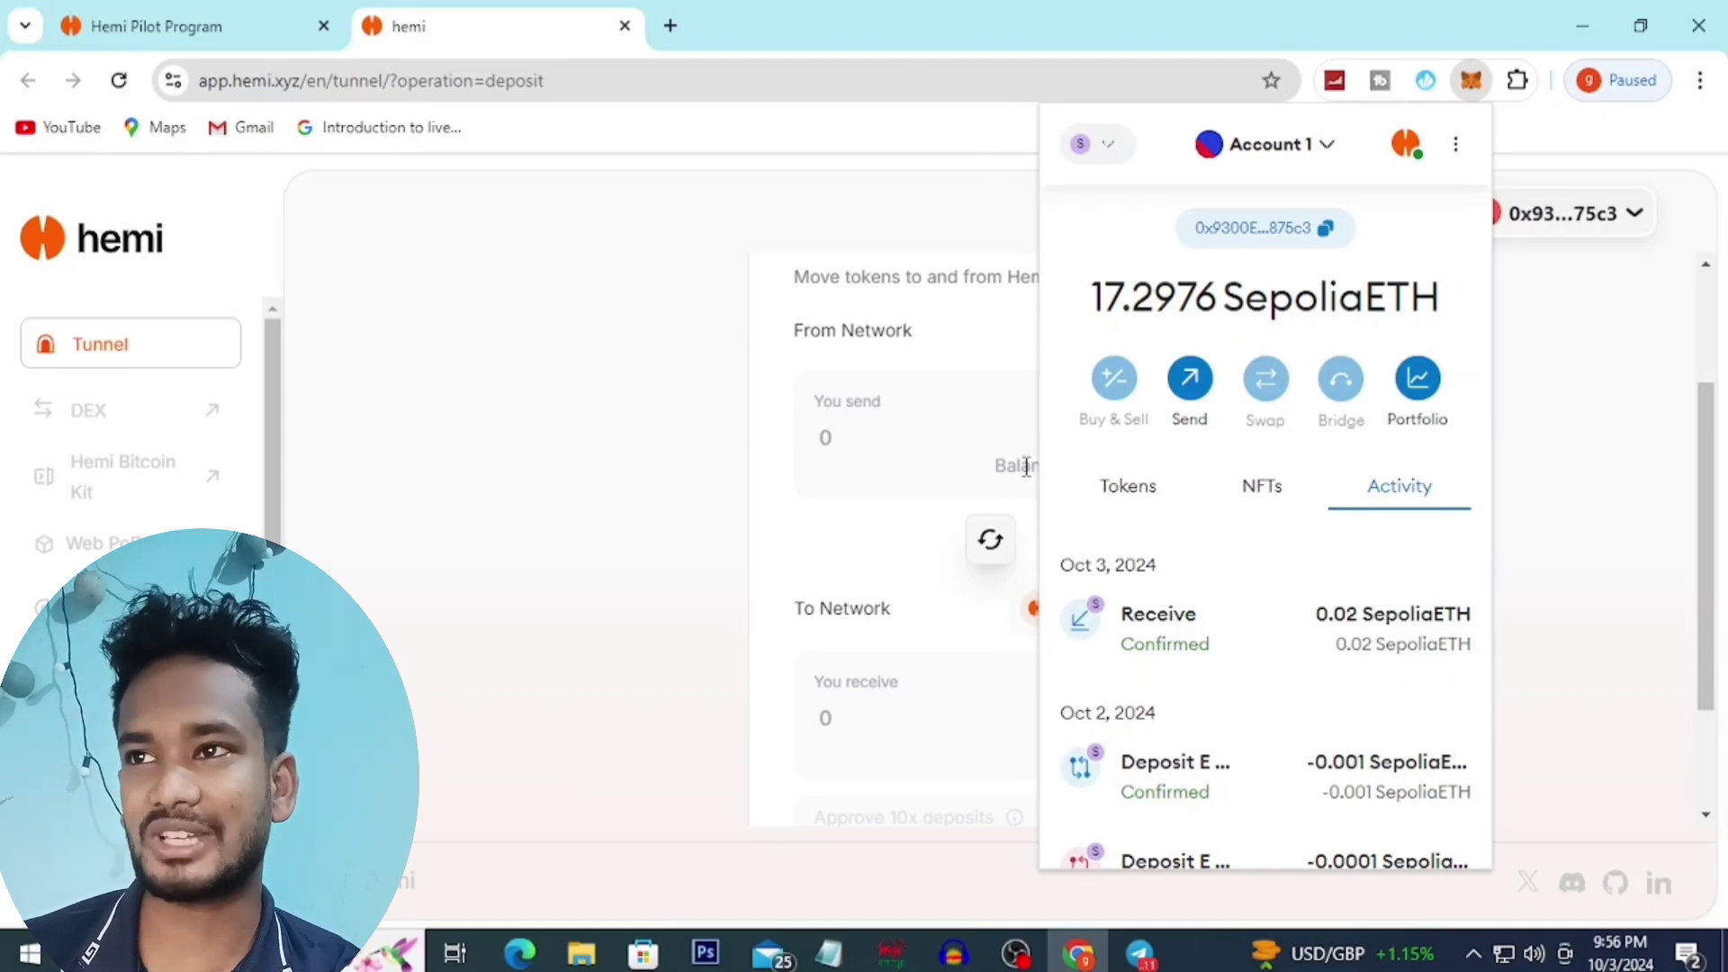
{"action": "left_click", "coordinate": [701, 270]}
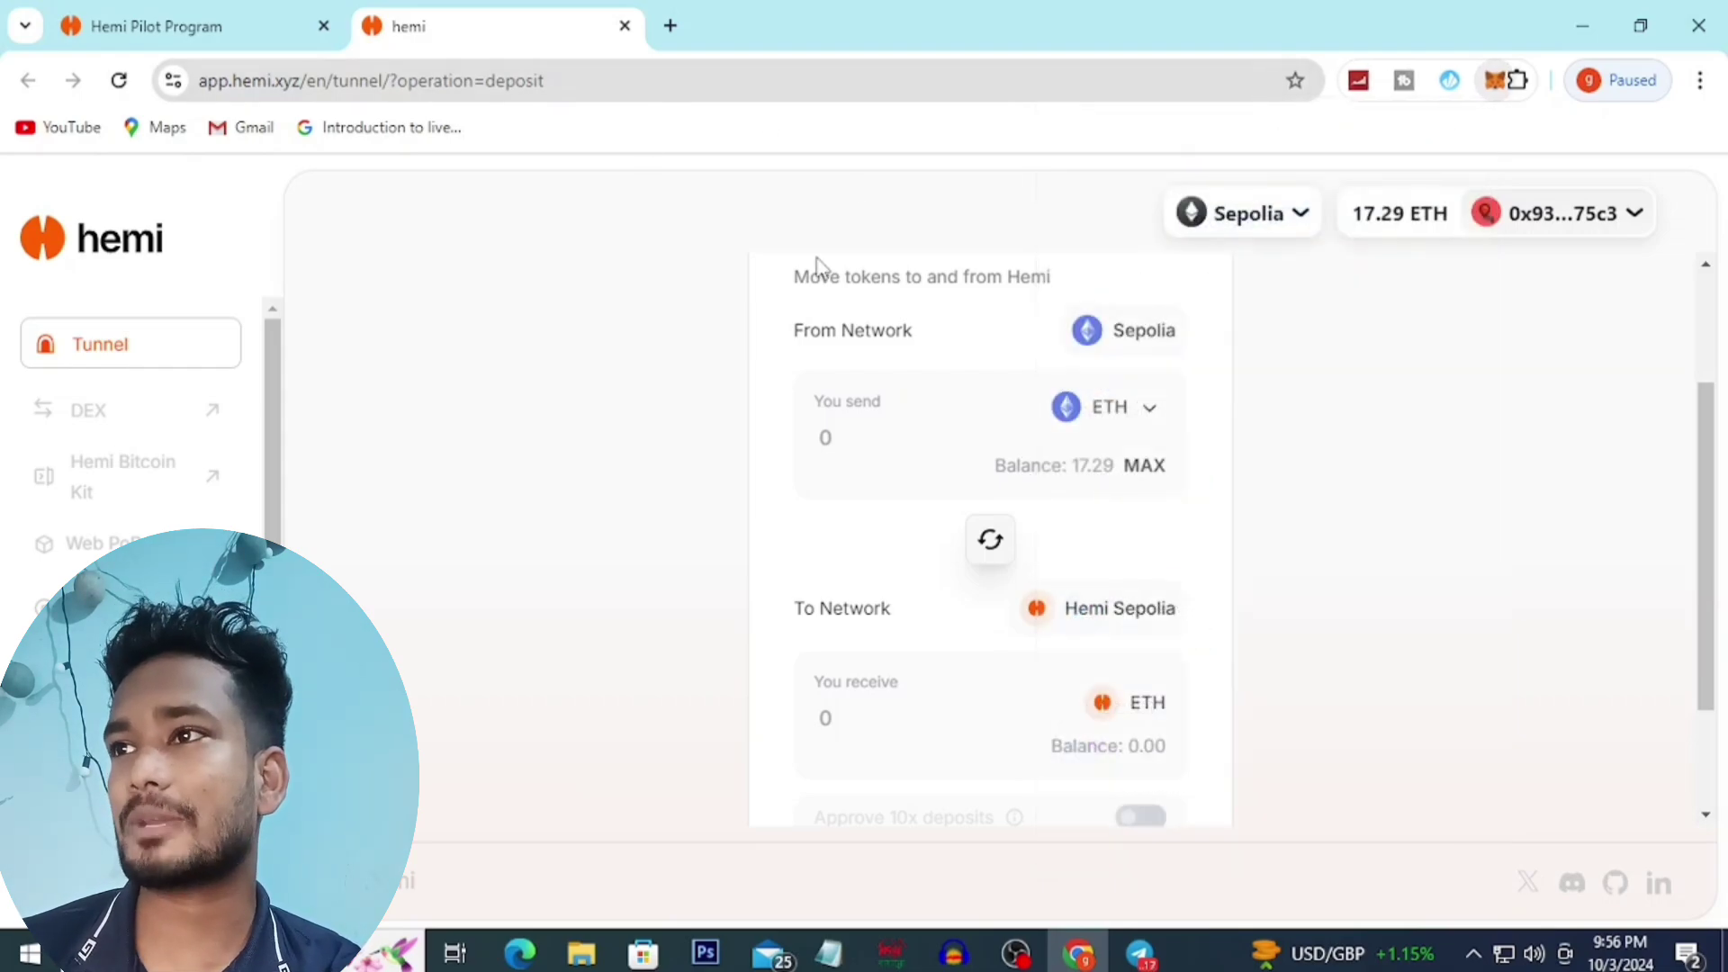
Step: Check the account's SepoliaETH balance in the MetaMask extension
{"action": "left_click", "coordinate": [1516, 82]}
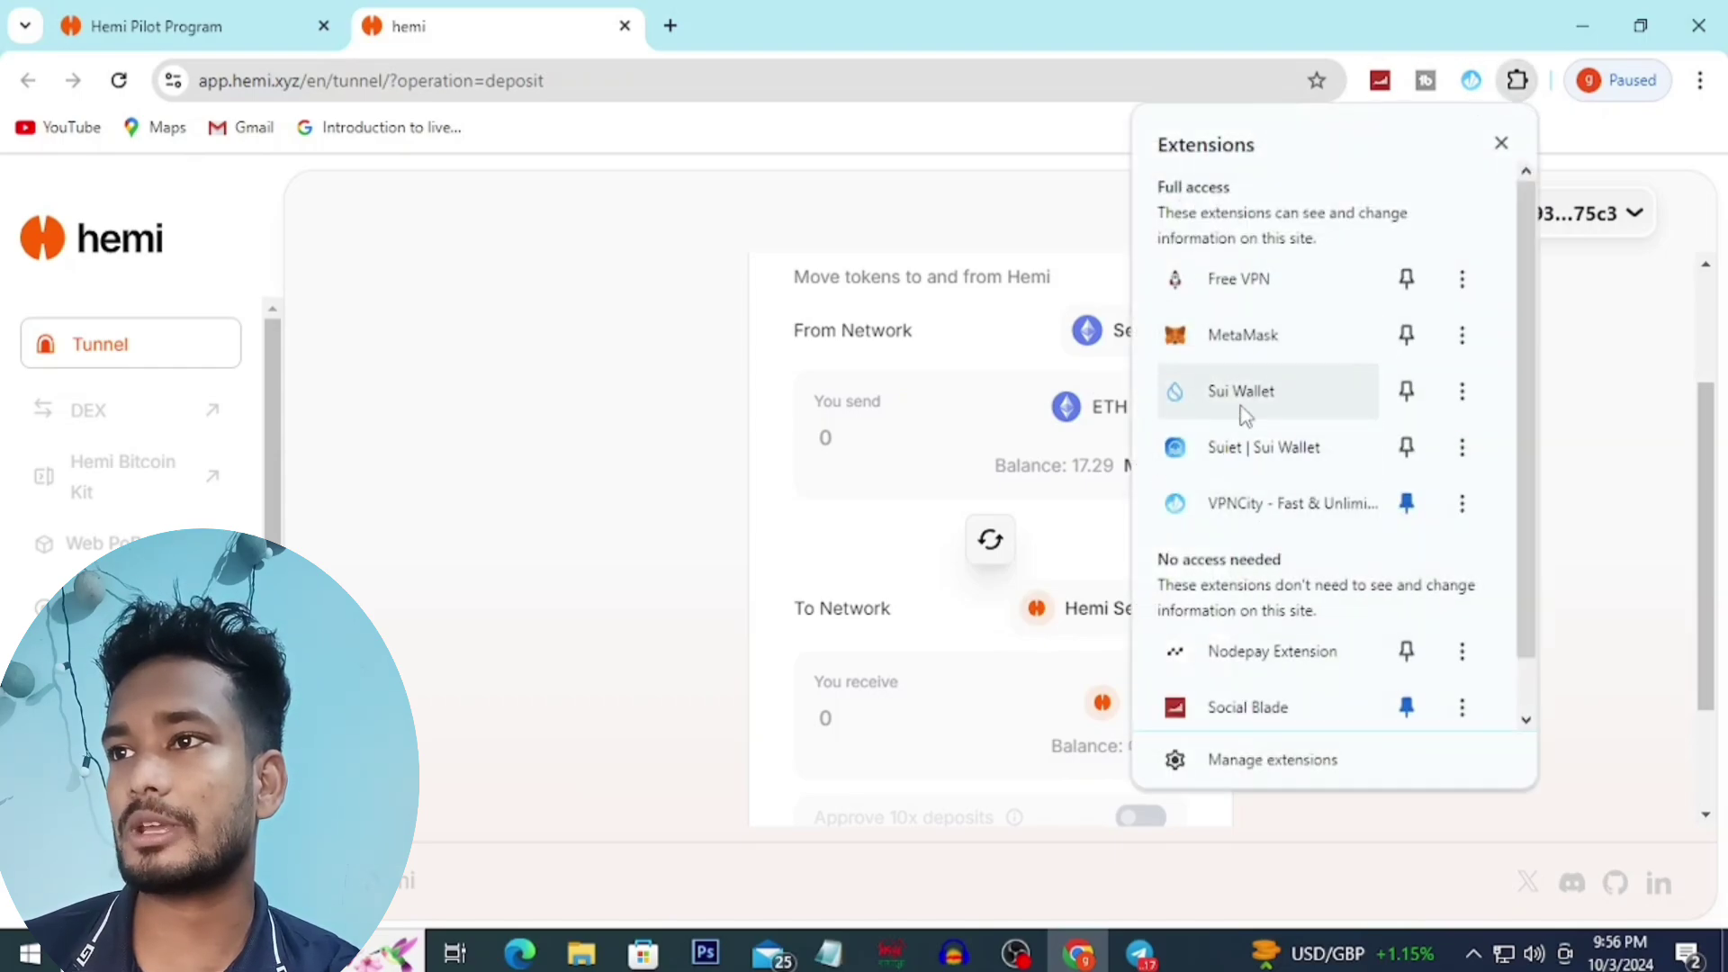
{"action": "left_click", "coordinate": [1248, 352]}
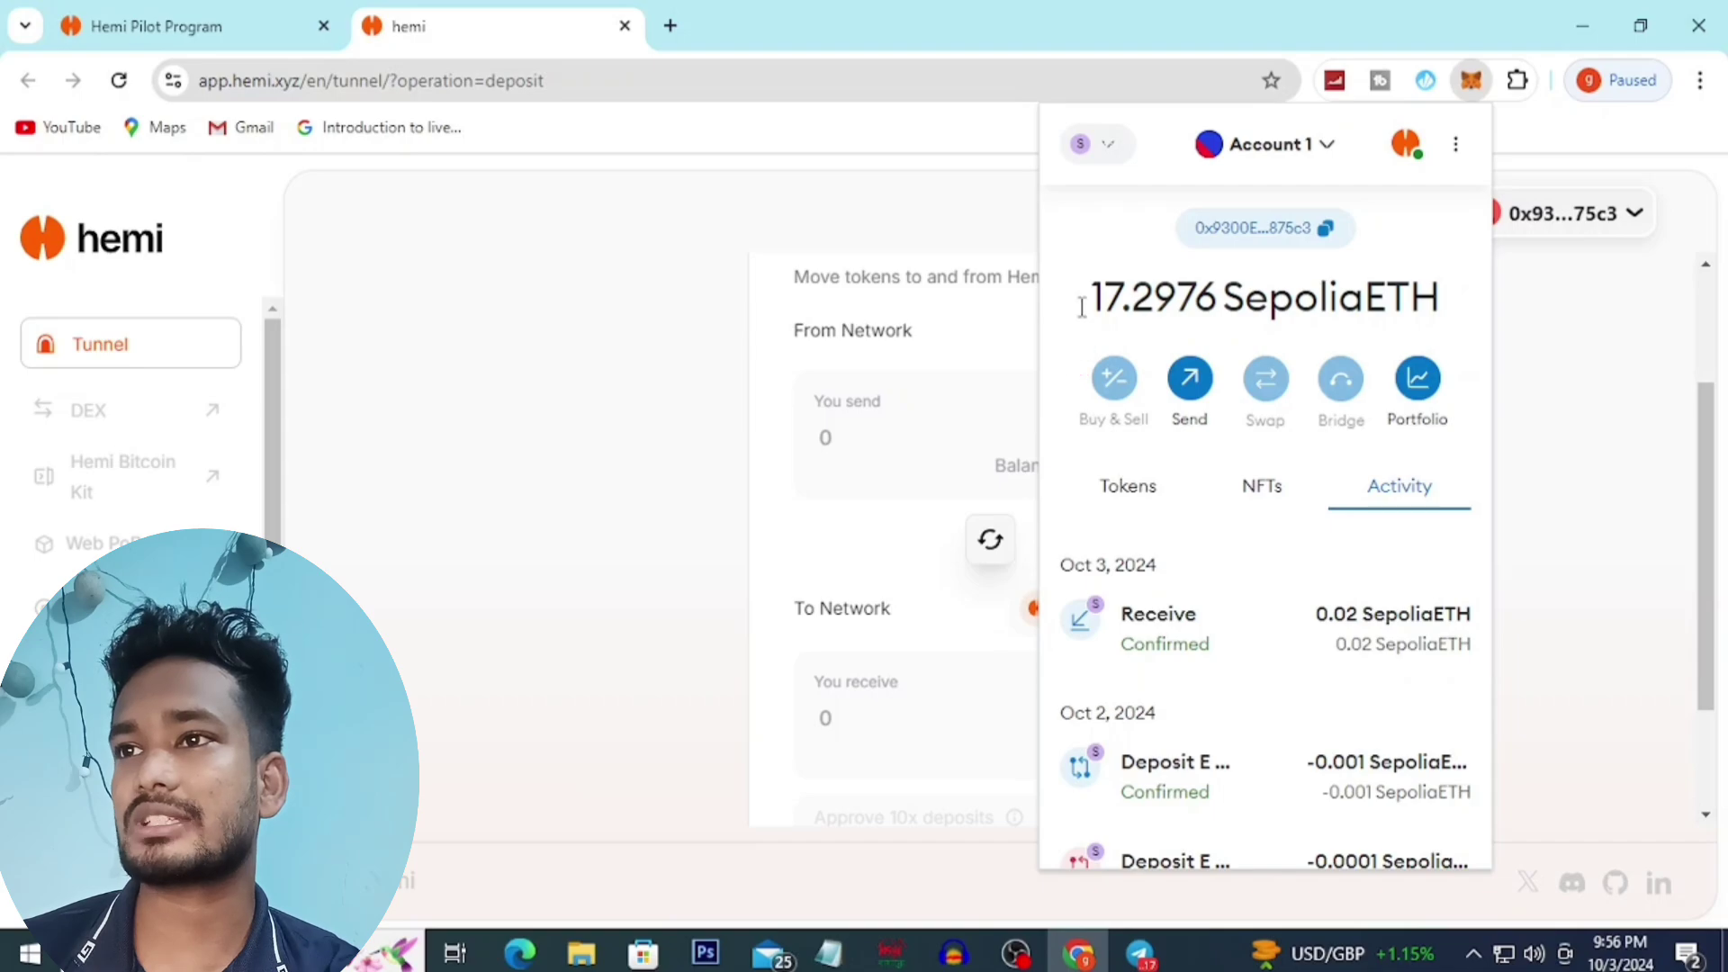
{"action": "left_click_drag", "start_coordinate": [1094, 303], "coordinate": [1176, 293]}
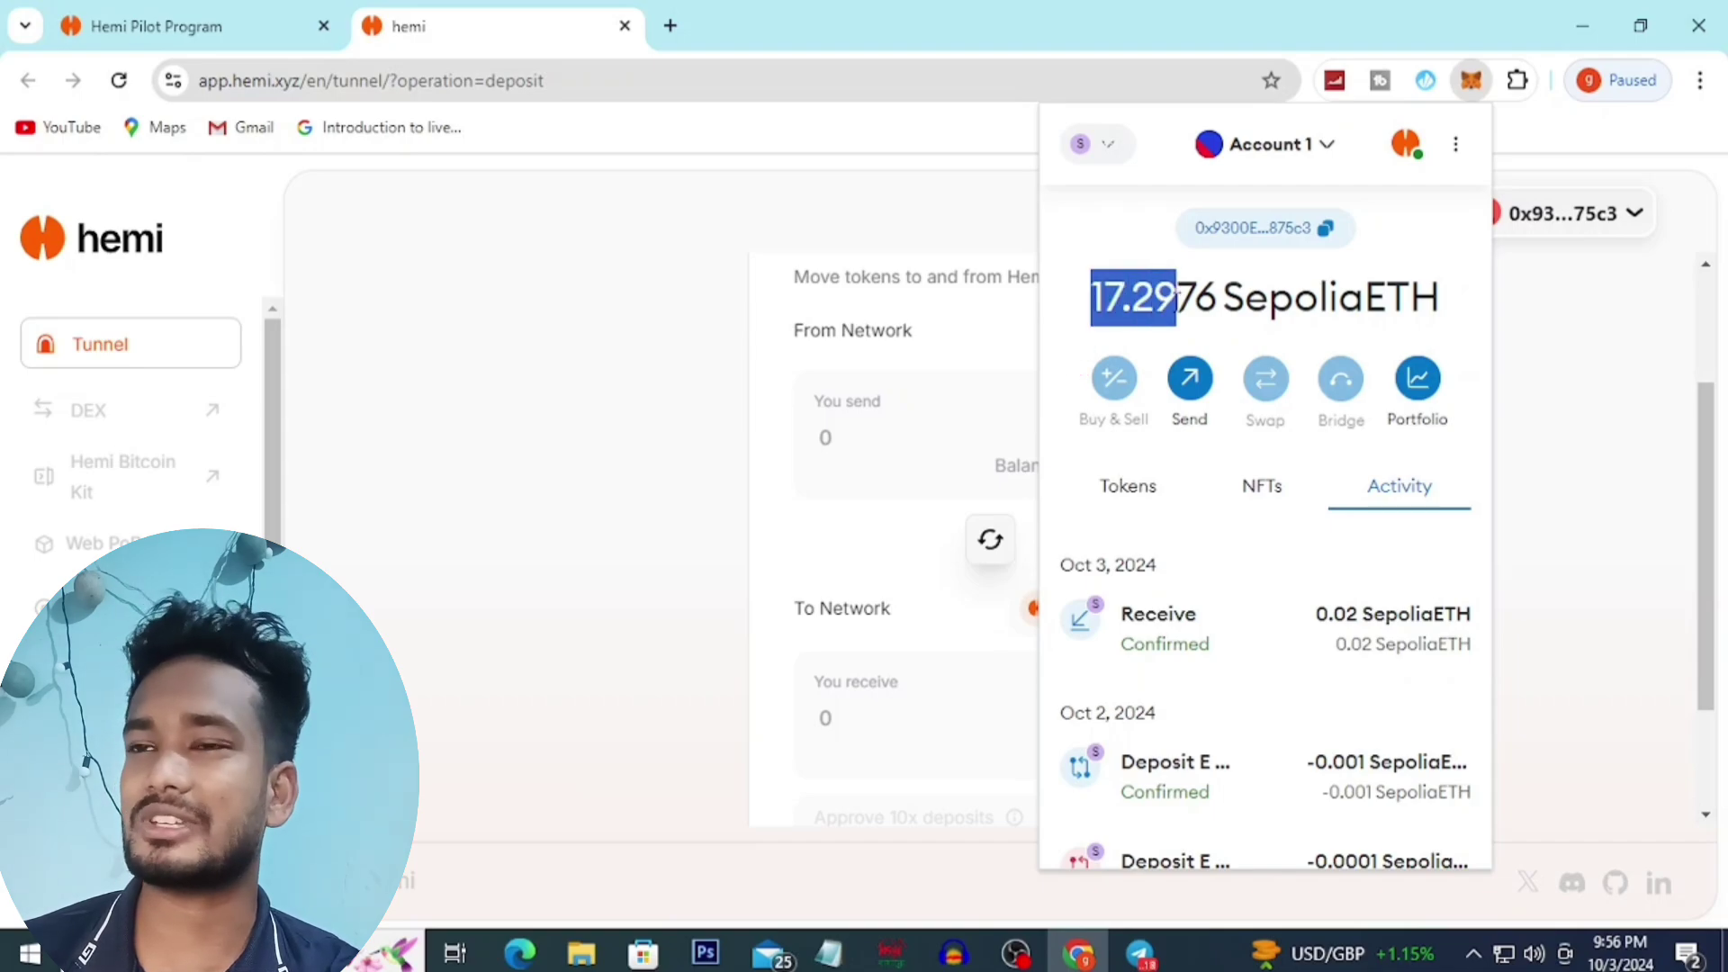
{"action": "left_click", "coordinate": [1072, 315]}
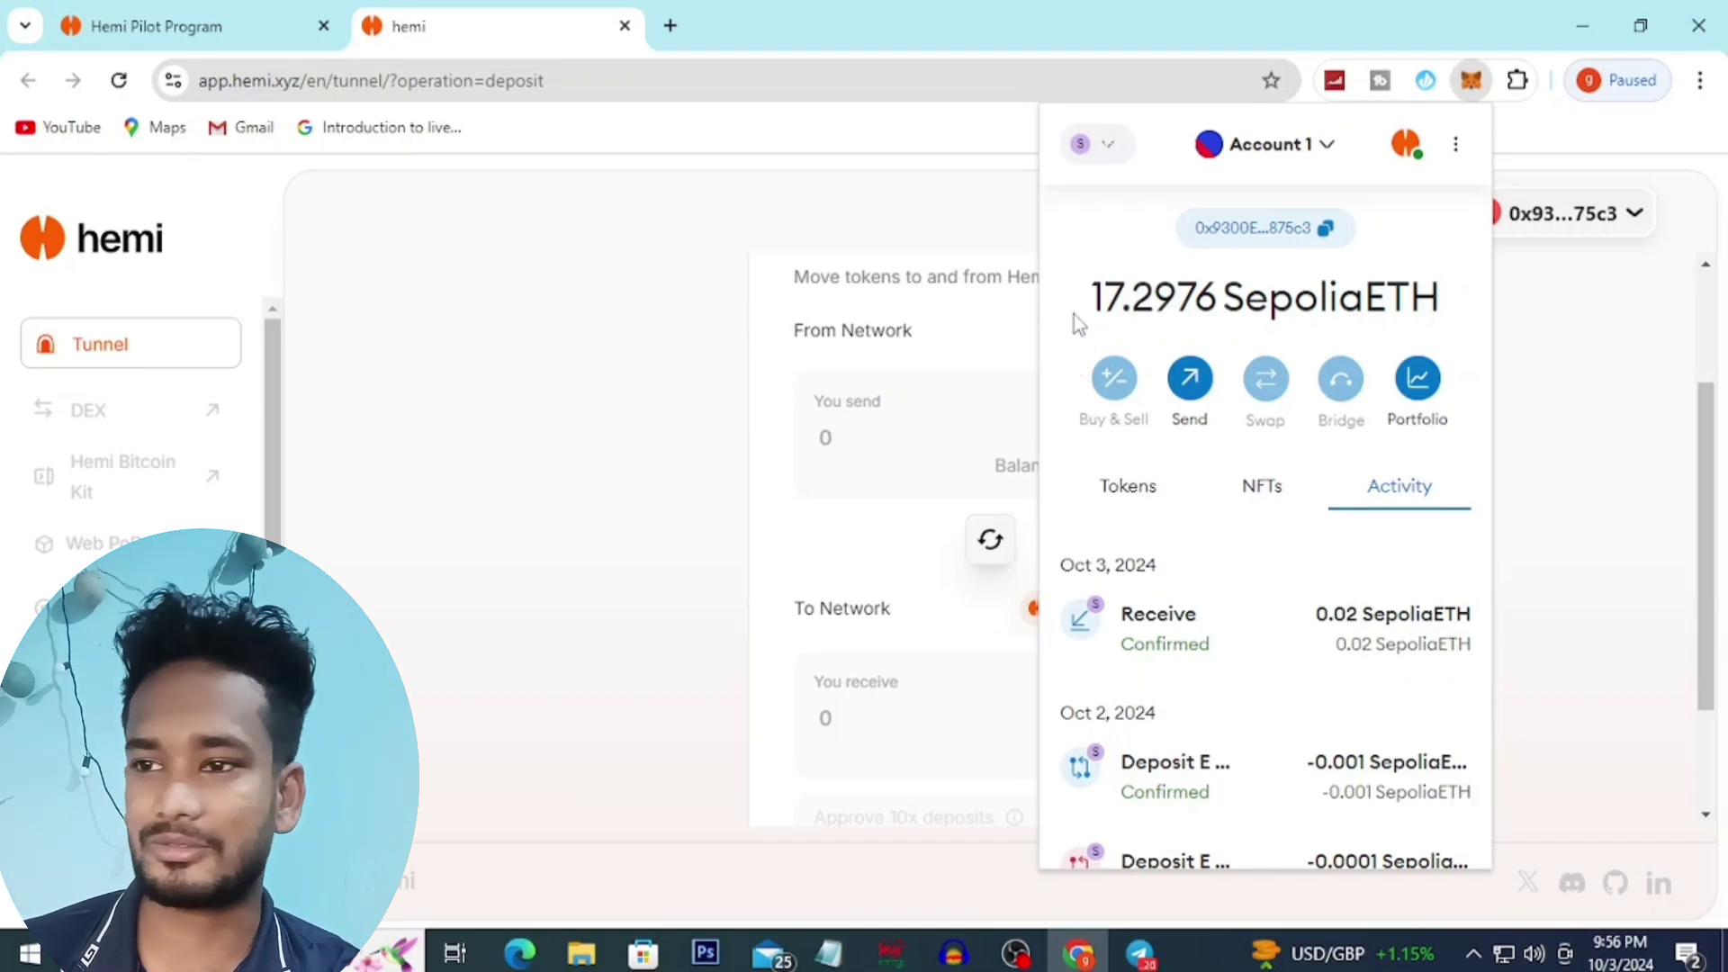
Step: Revisit the Hemi Incentivized Testnet instructions in Telegram and return to the tunnel page in Chrome
{"action": "left_click", "coordinate": [1140, 953]}
{"action": "left_click", "coordinate": [1498, 683]}
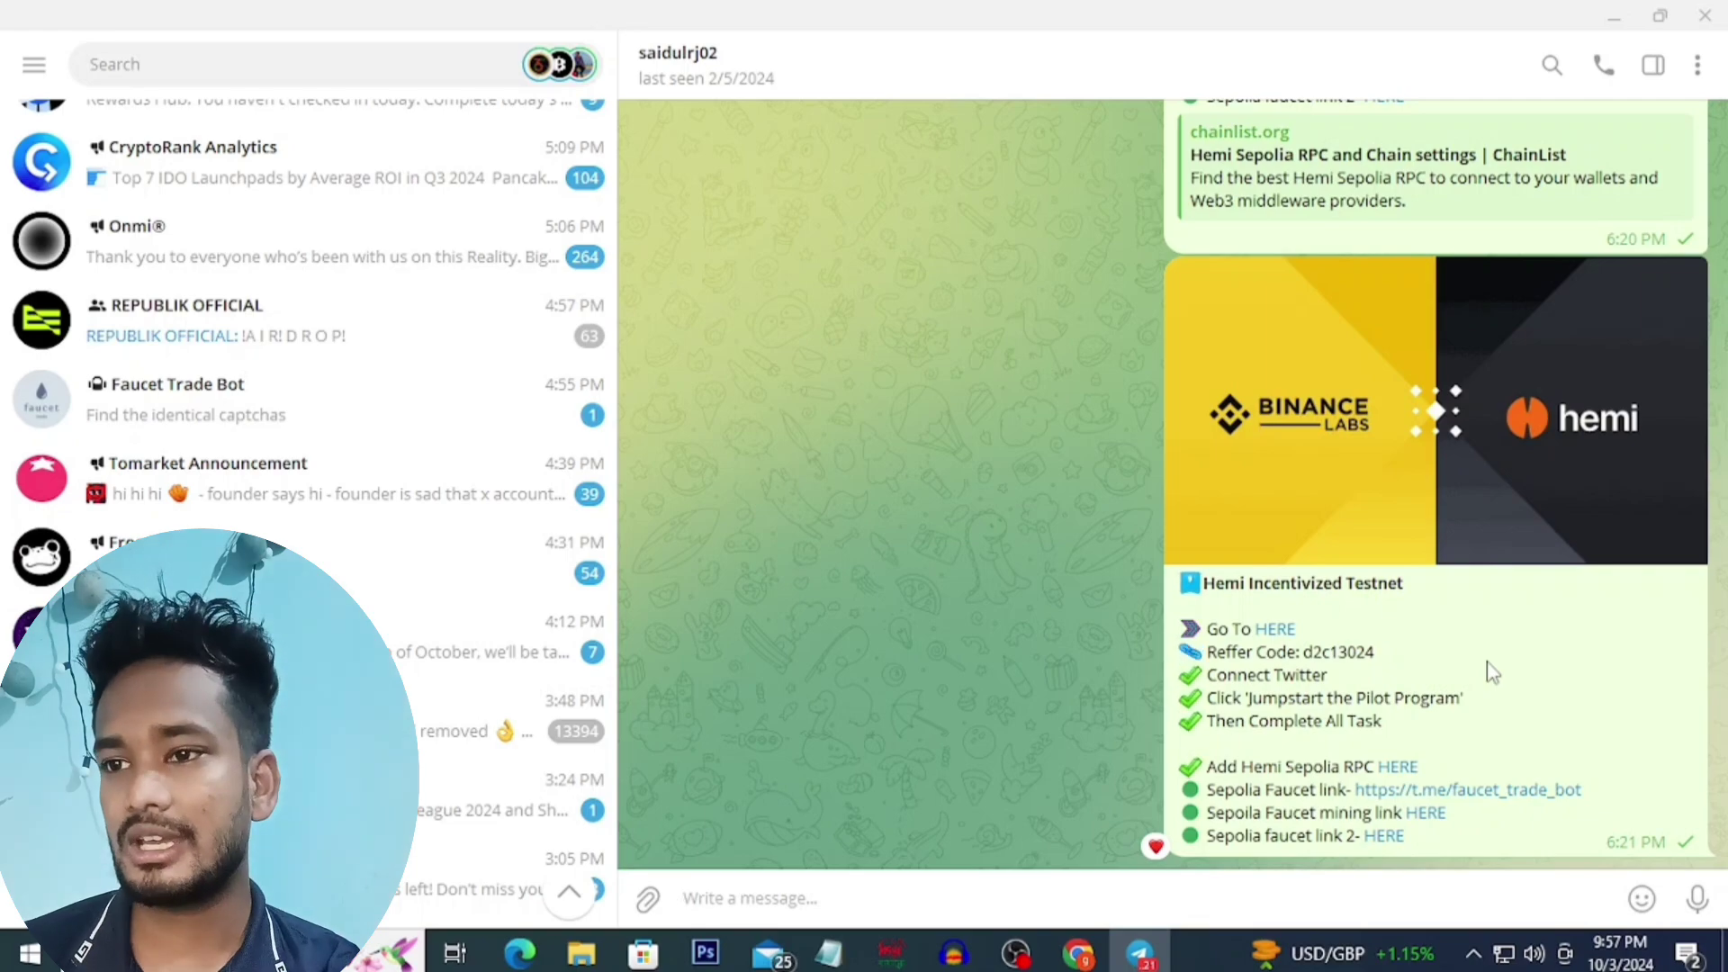
{"action": "left_click", "coordinate": [1078, 952]}
{"action": "left_click", "coordinate": [774, 184]}
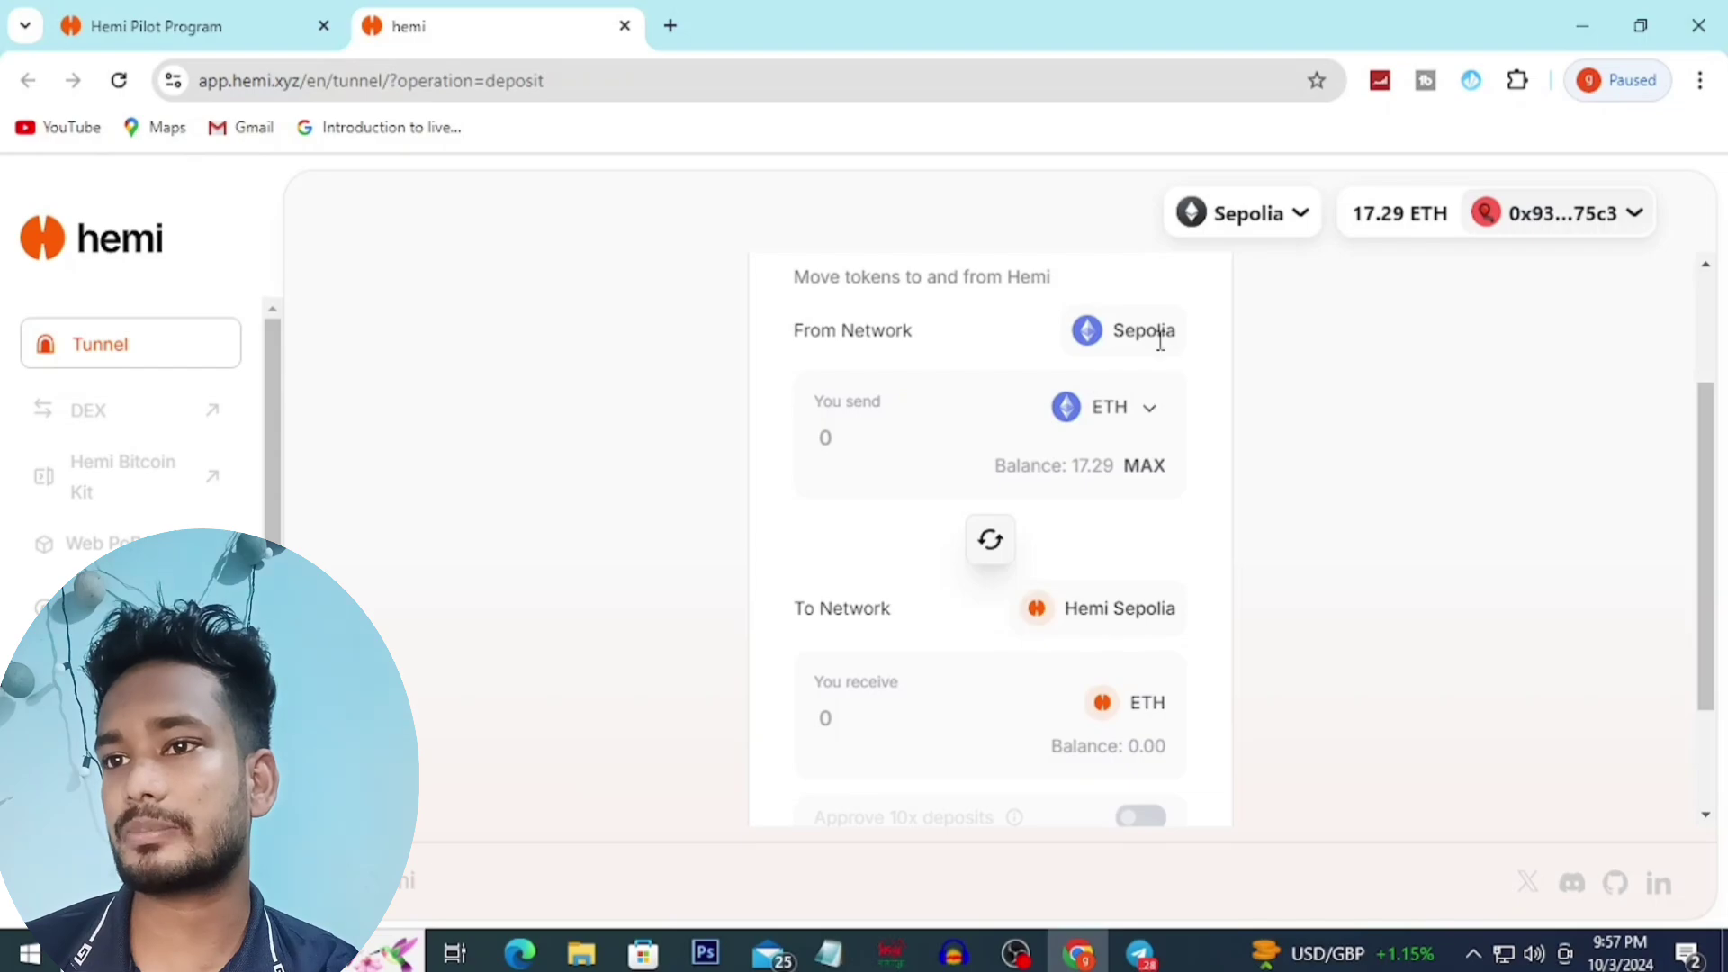
Step: Reopen the ETH tunnel from the Hemi Pilot Program dashboard and connect MetaMask Account 1 on the tunnel page
{"action": "left_click", "coordinate": [243, 24]}
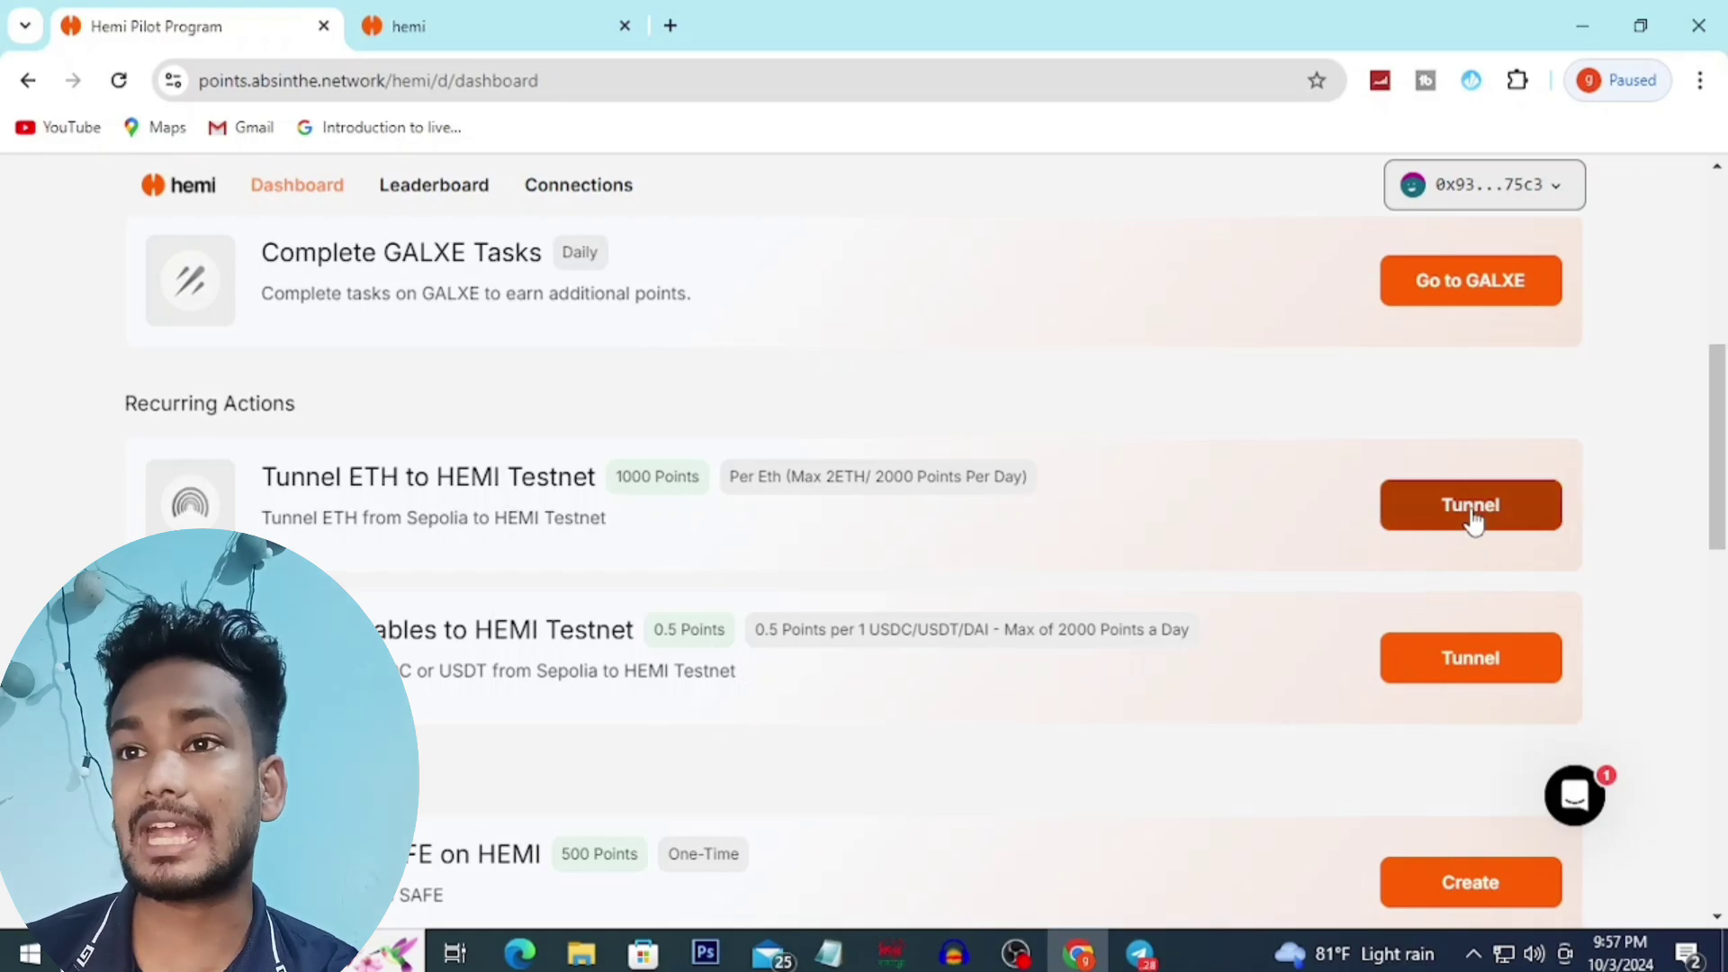
{"action": "left_click_drag", "start_coordinate": [617, 477], "coordinate": [695, 479]}
{"action": "left_click", "coordinate": [1521, 507]}
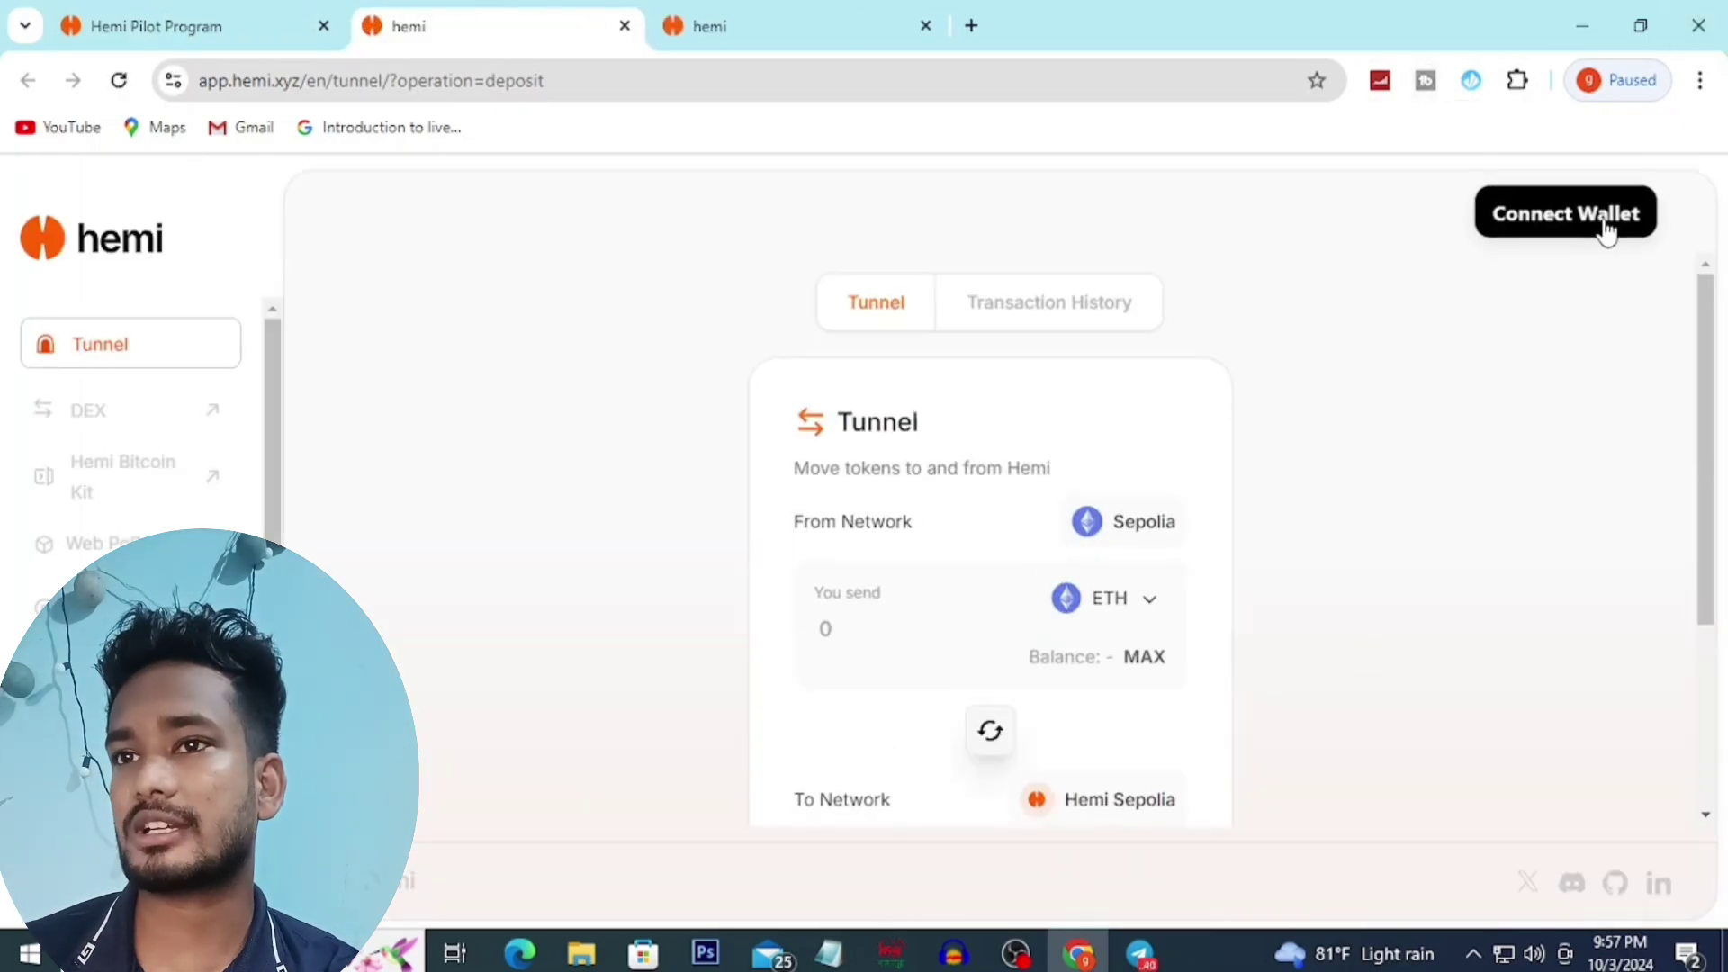
{"action": "left_click", "coordinate": [1566, 213]}
{"action": "left_click", "coordinate": [558, 383]}
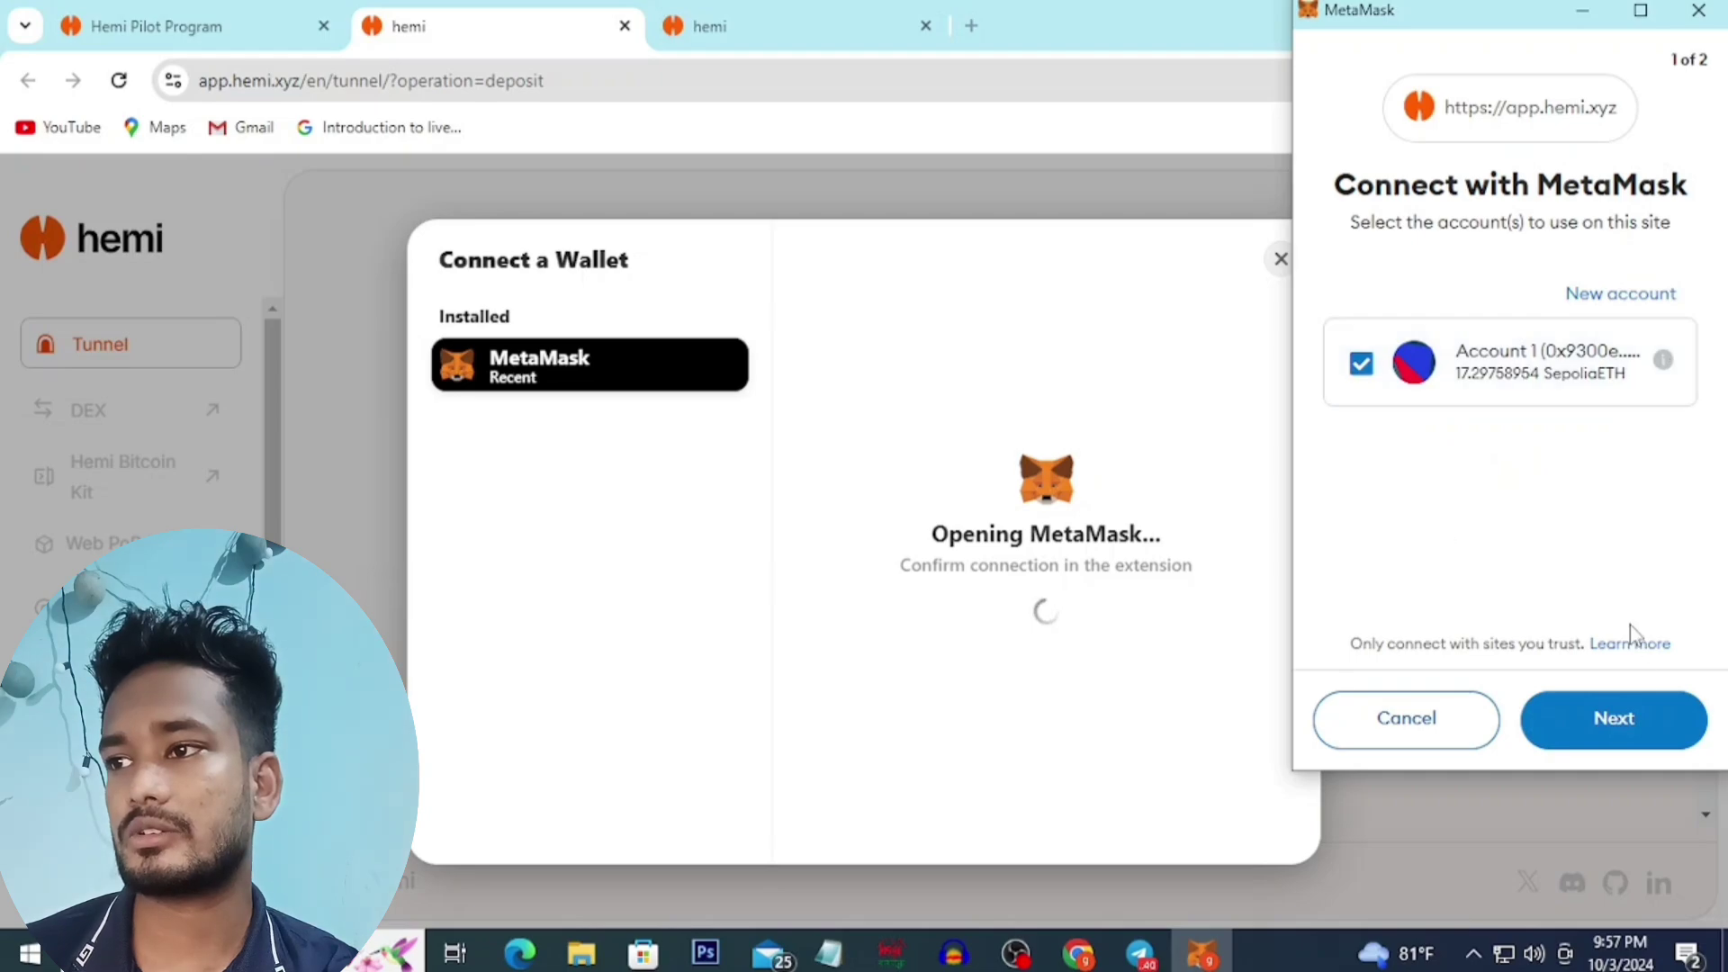
{"action": "left_click", "coordinate": [1643, 736]}
{"action": "left_click", "coordinate": [1642, 735]}
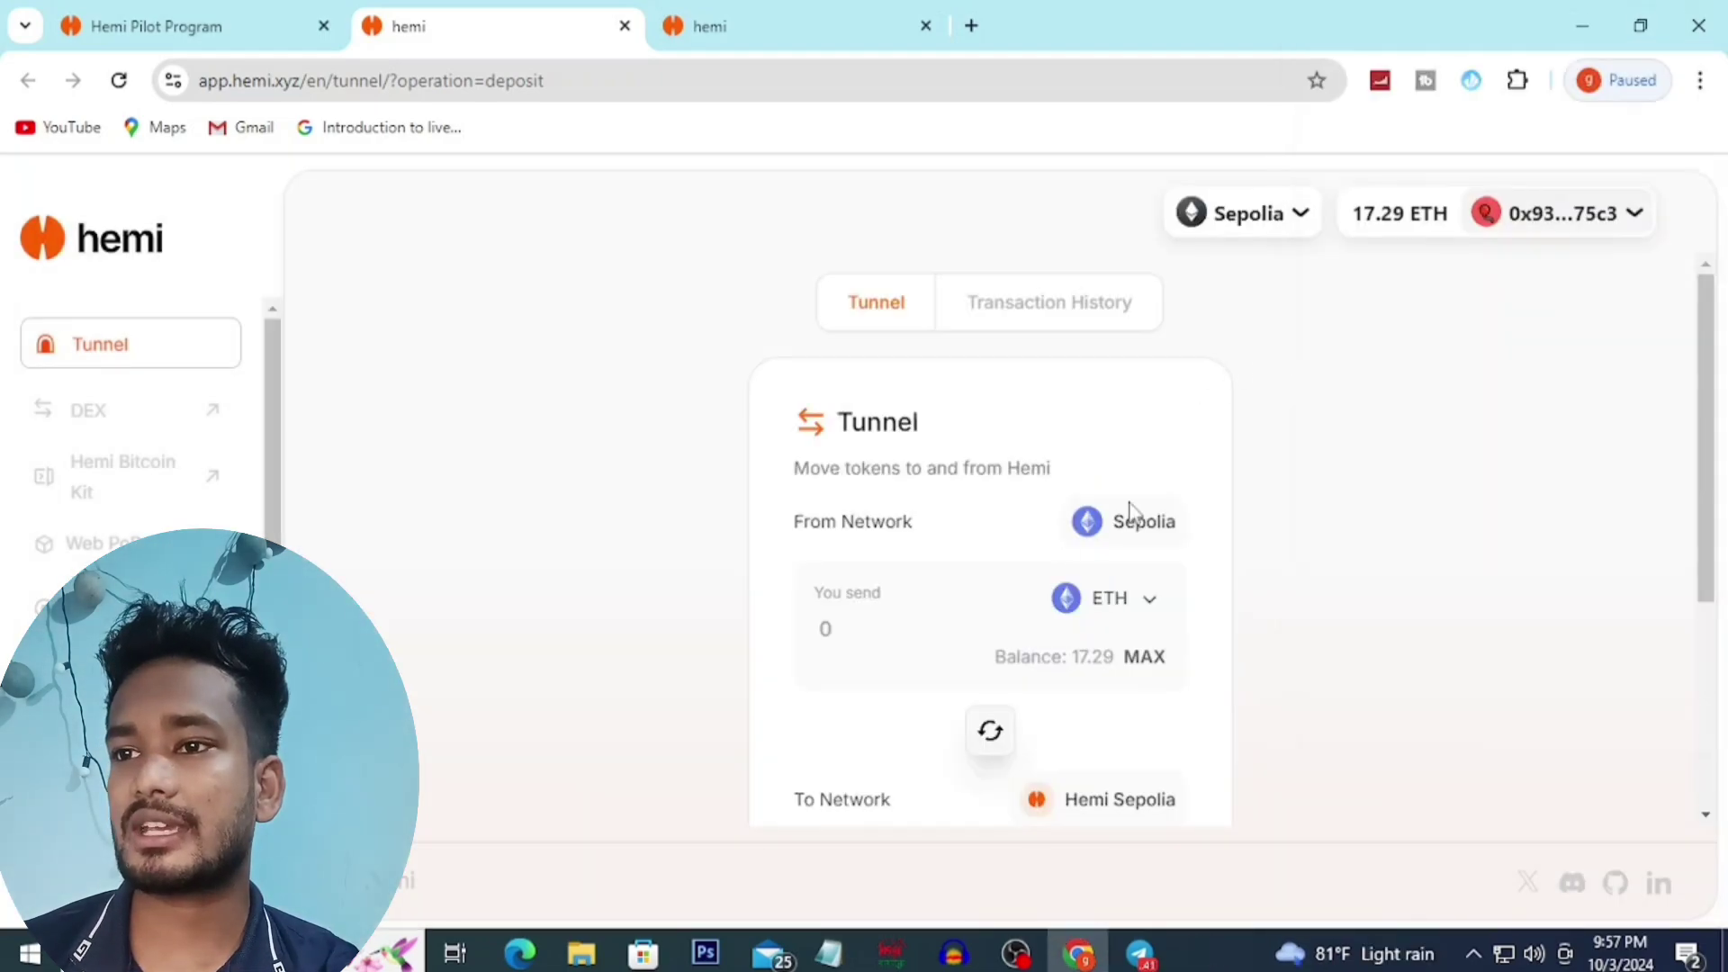
Step: Deposit 0.001 ETH from Sepolia to Hemi Sepolia through the tunnel and approve the transaction in MetaMask
{"action": "scroll", "coordinate": [1098, 621], "scroll_direction": "down", "scroll_amount": 1}
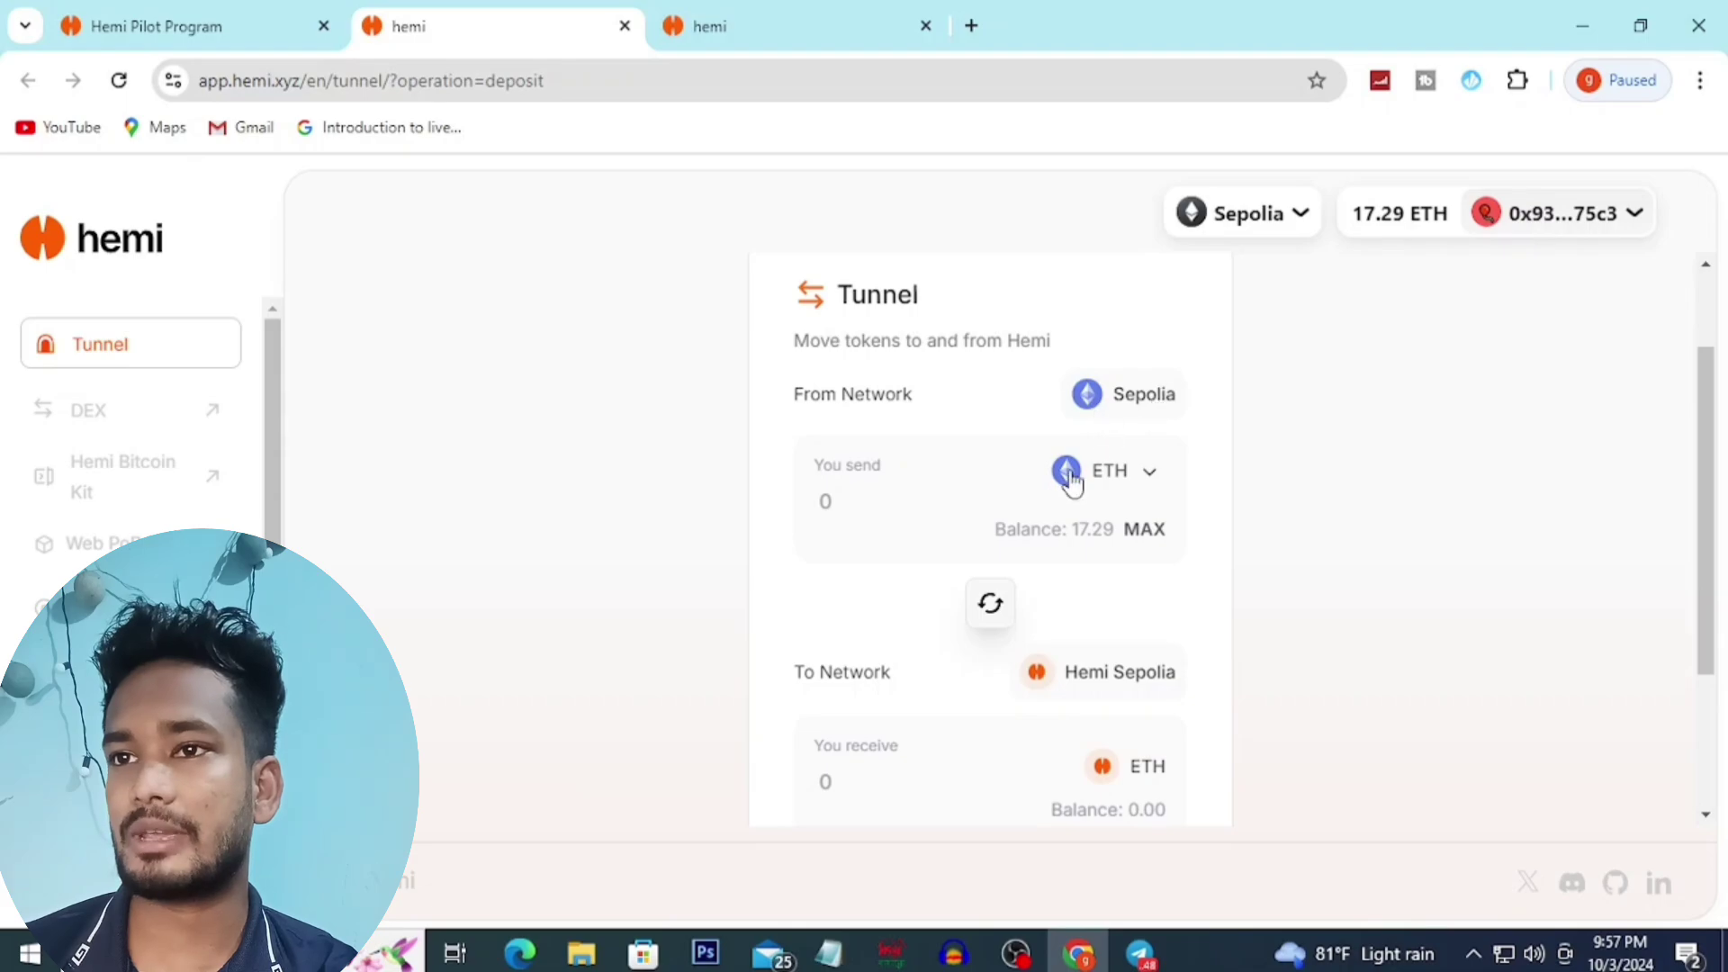
{"action": "left_click", "coordinate": [842, 499]}
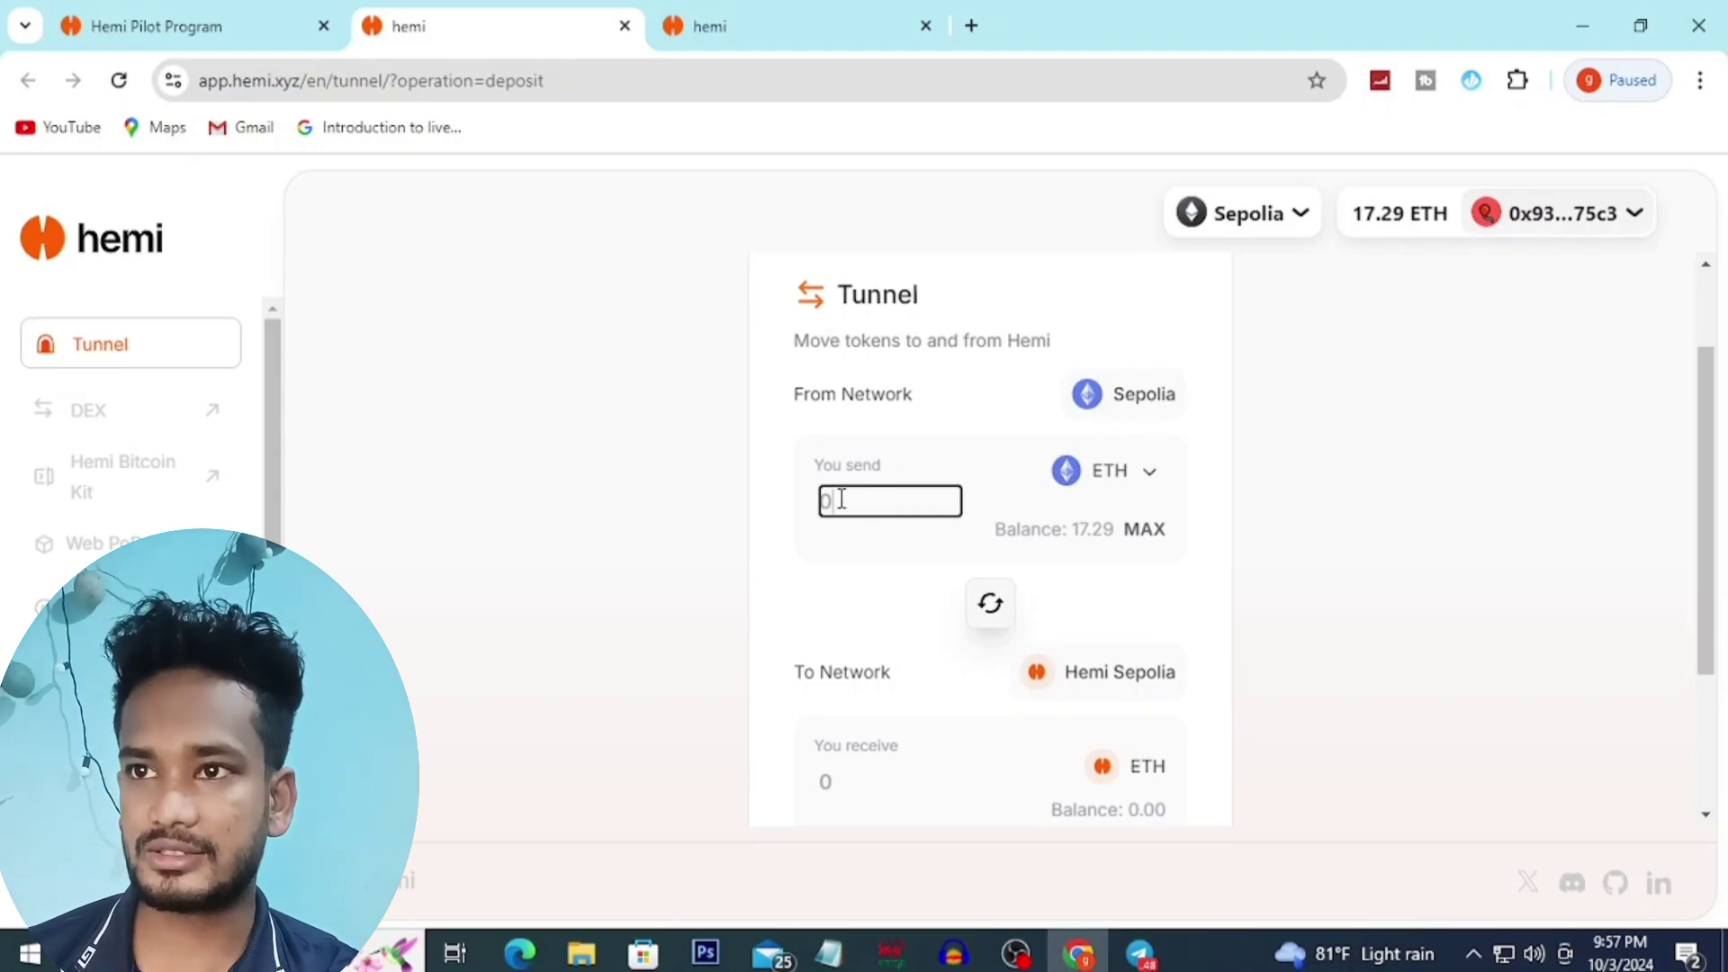
{"action": "type", "text": "0.001"}
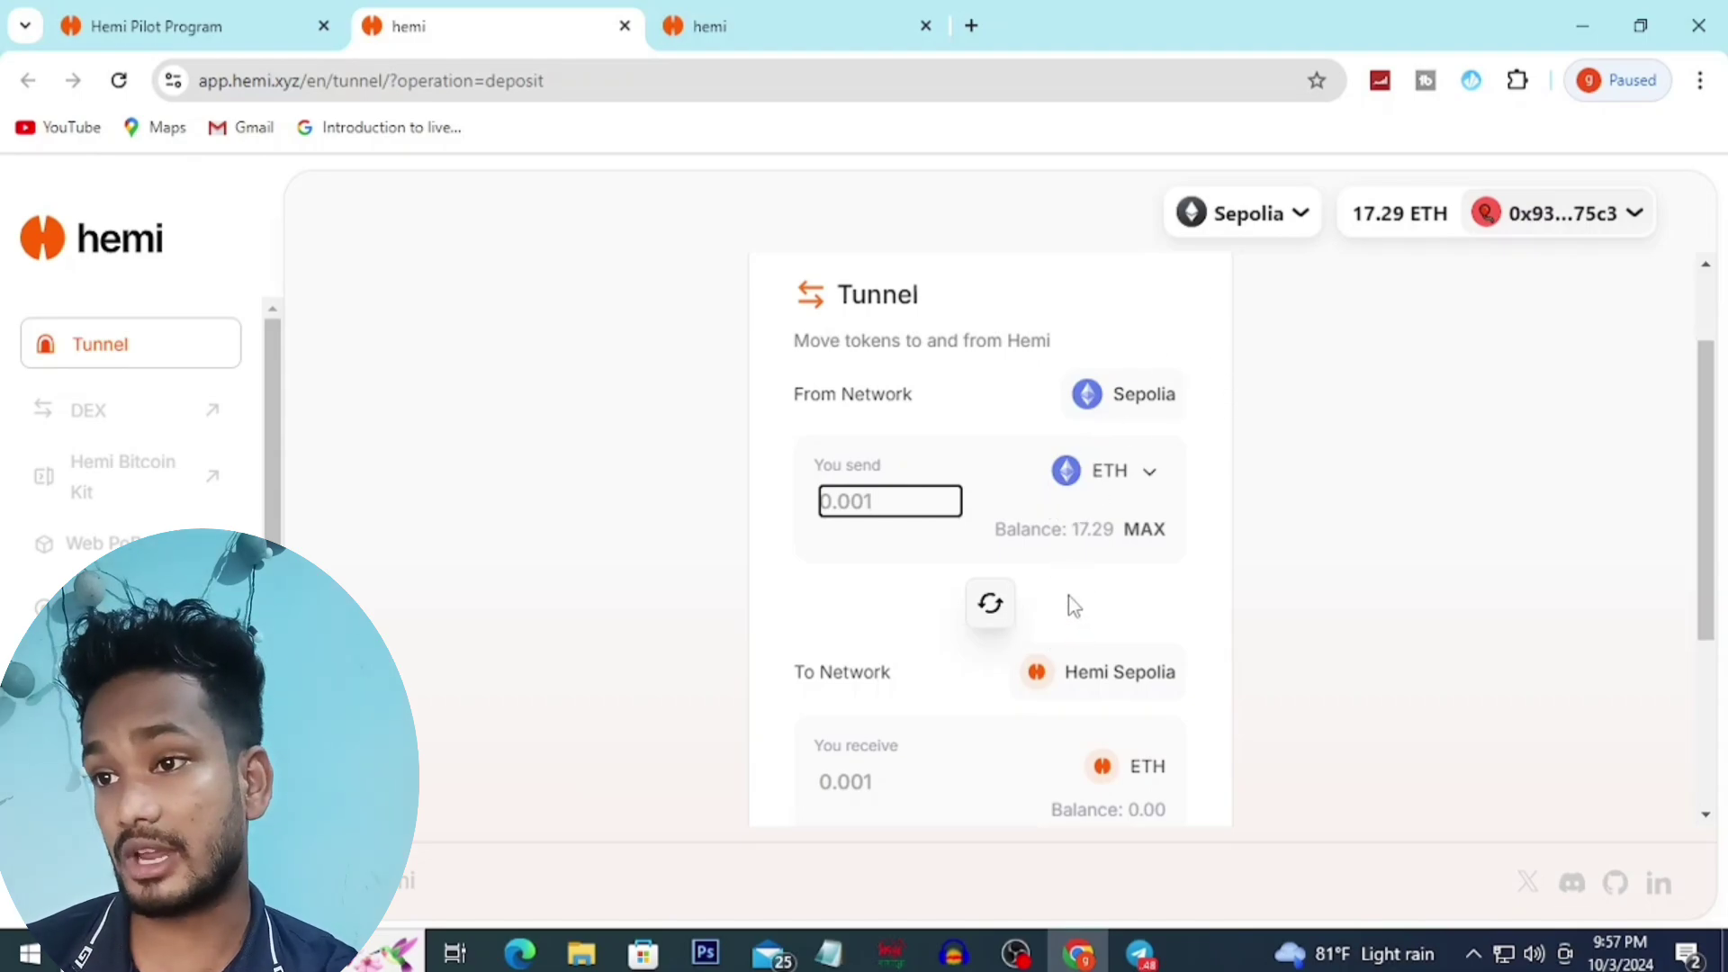
{"action": "scroll", "coordinate": [1070, 599], "scroll_direction": "down", "scroll_amount": 3}
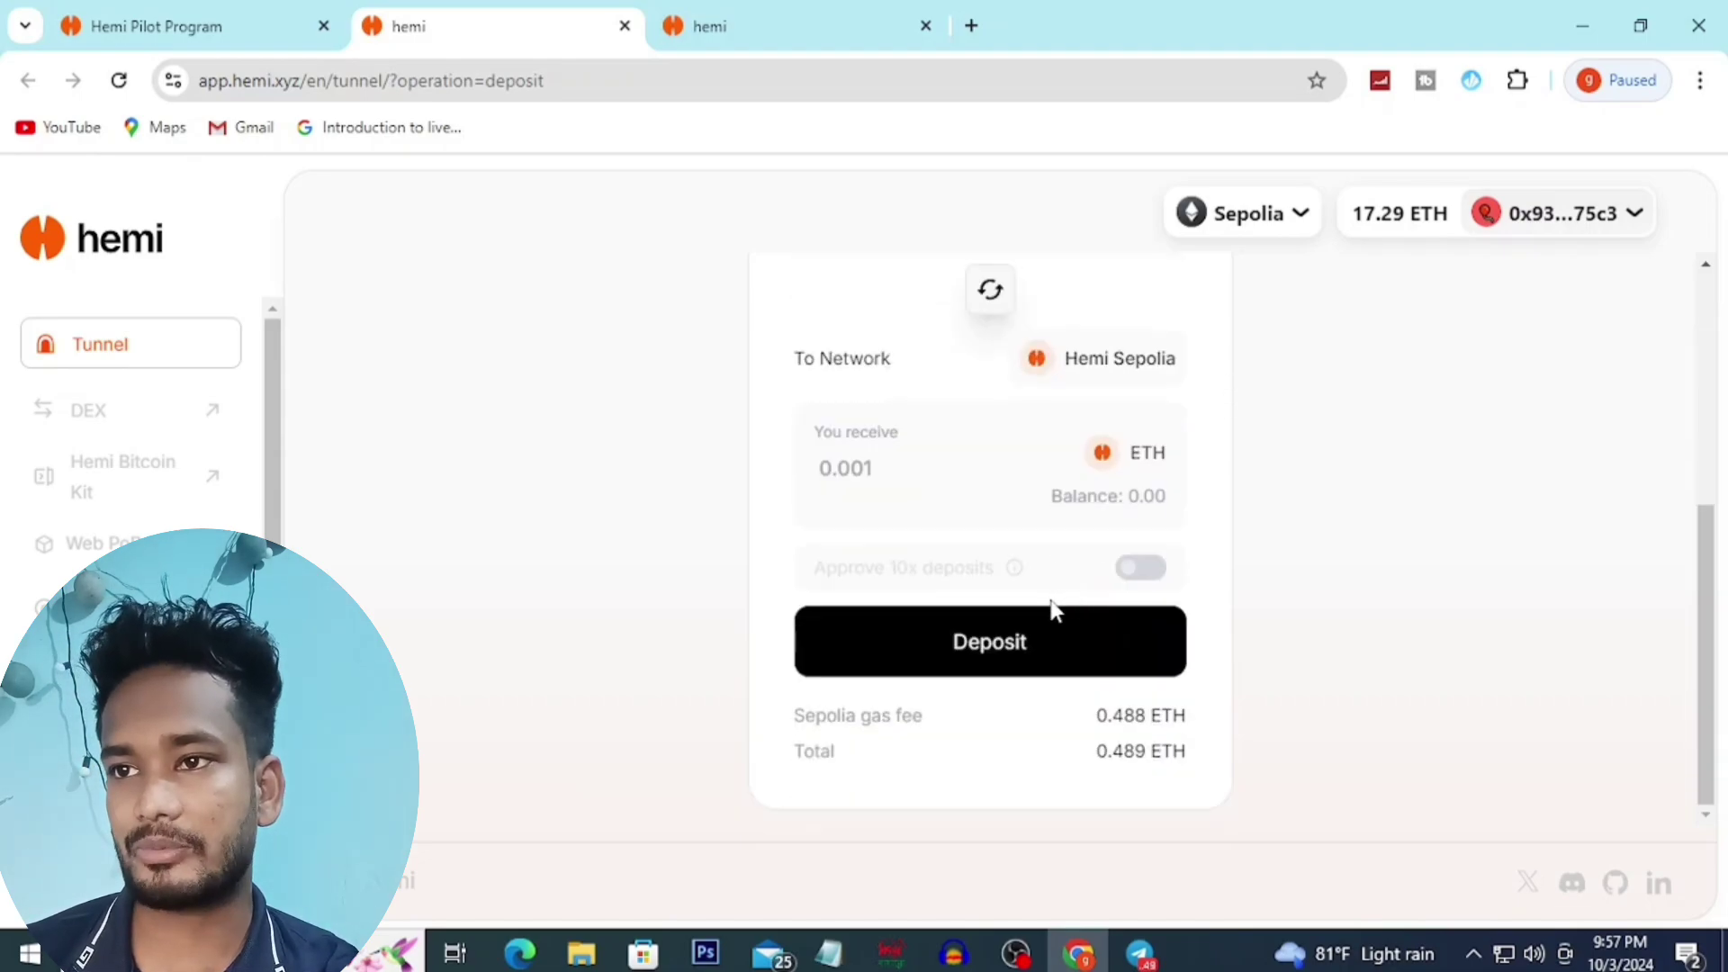
{"action": "left_click", "coordinate": [1037, 644]}
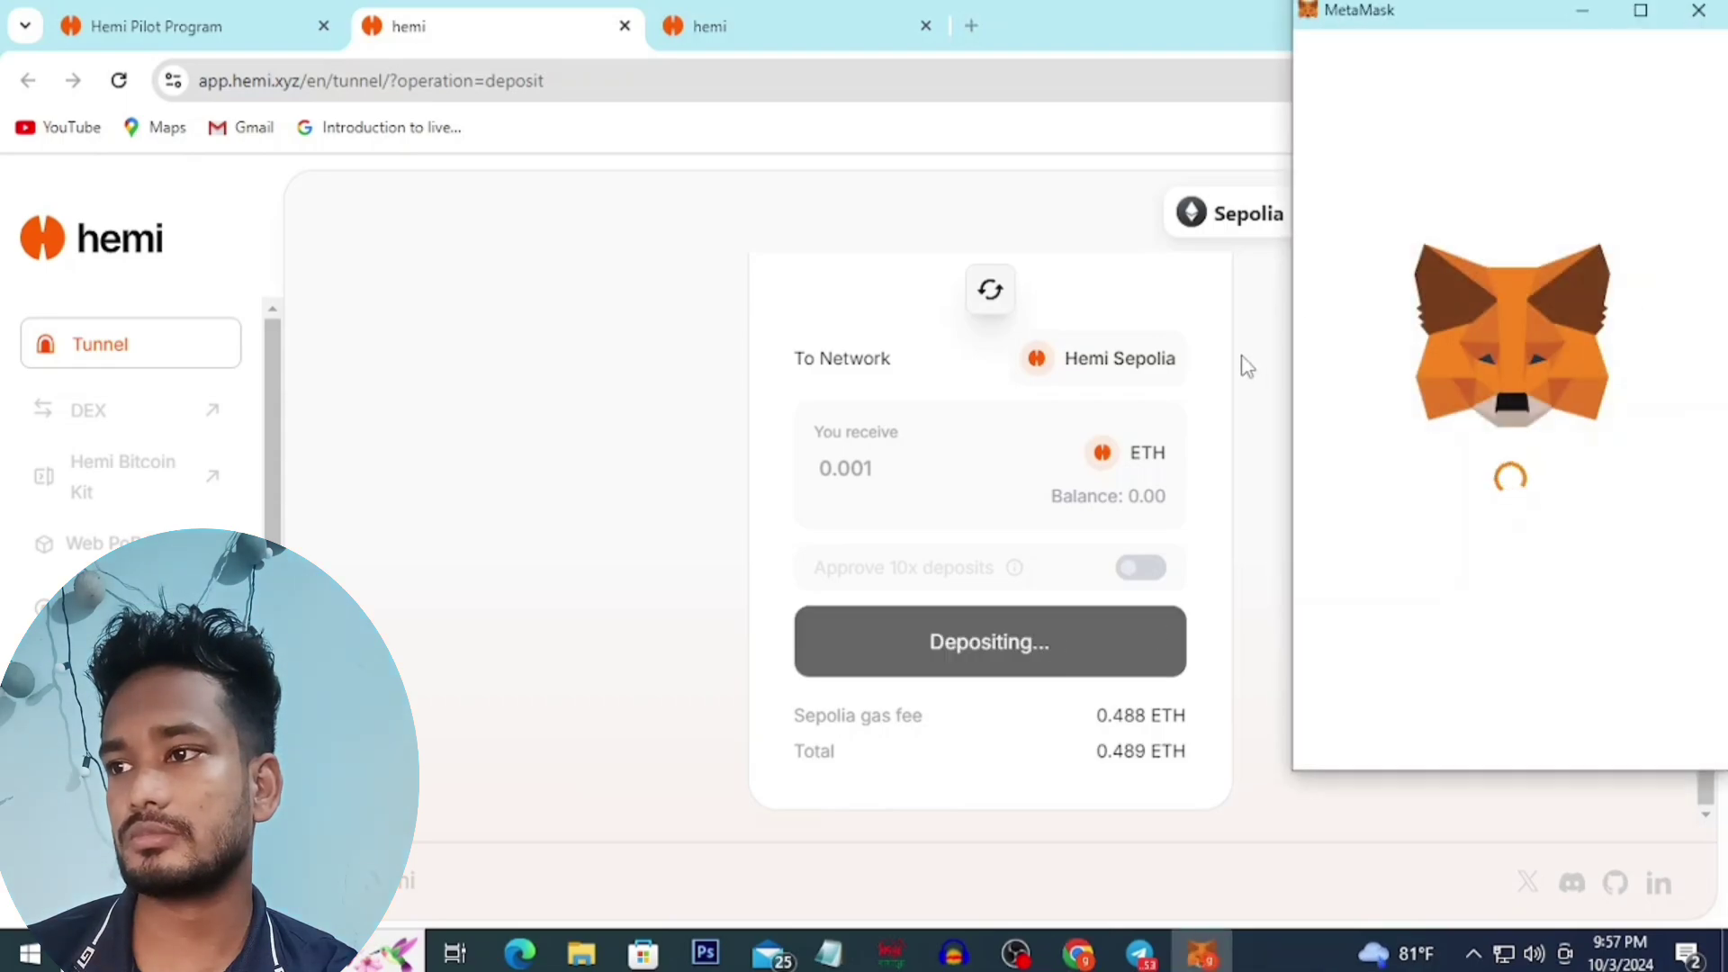
{"action": "scroll", "coordinate": [1634, 641], "scroll_direction": "down", "scroll_amount": 1}
{"action": "left_click", "coordinate": [1584, 727]}
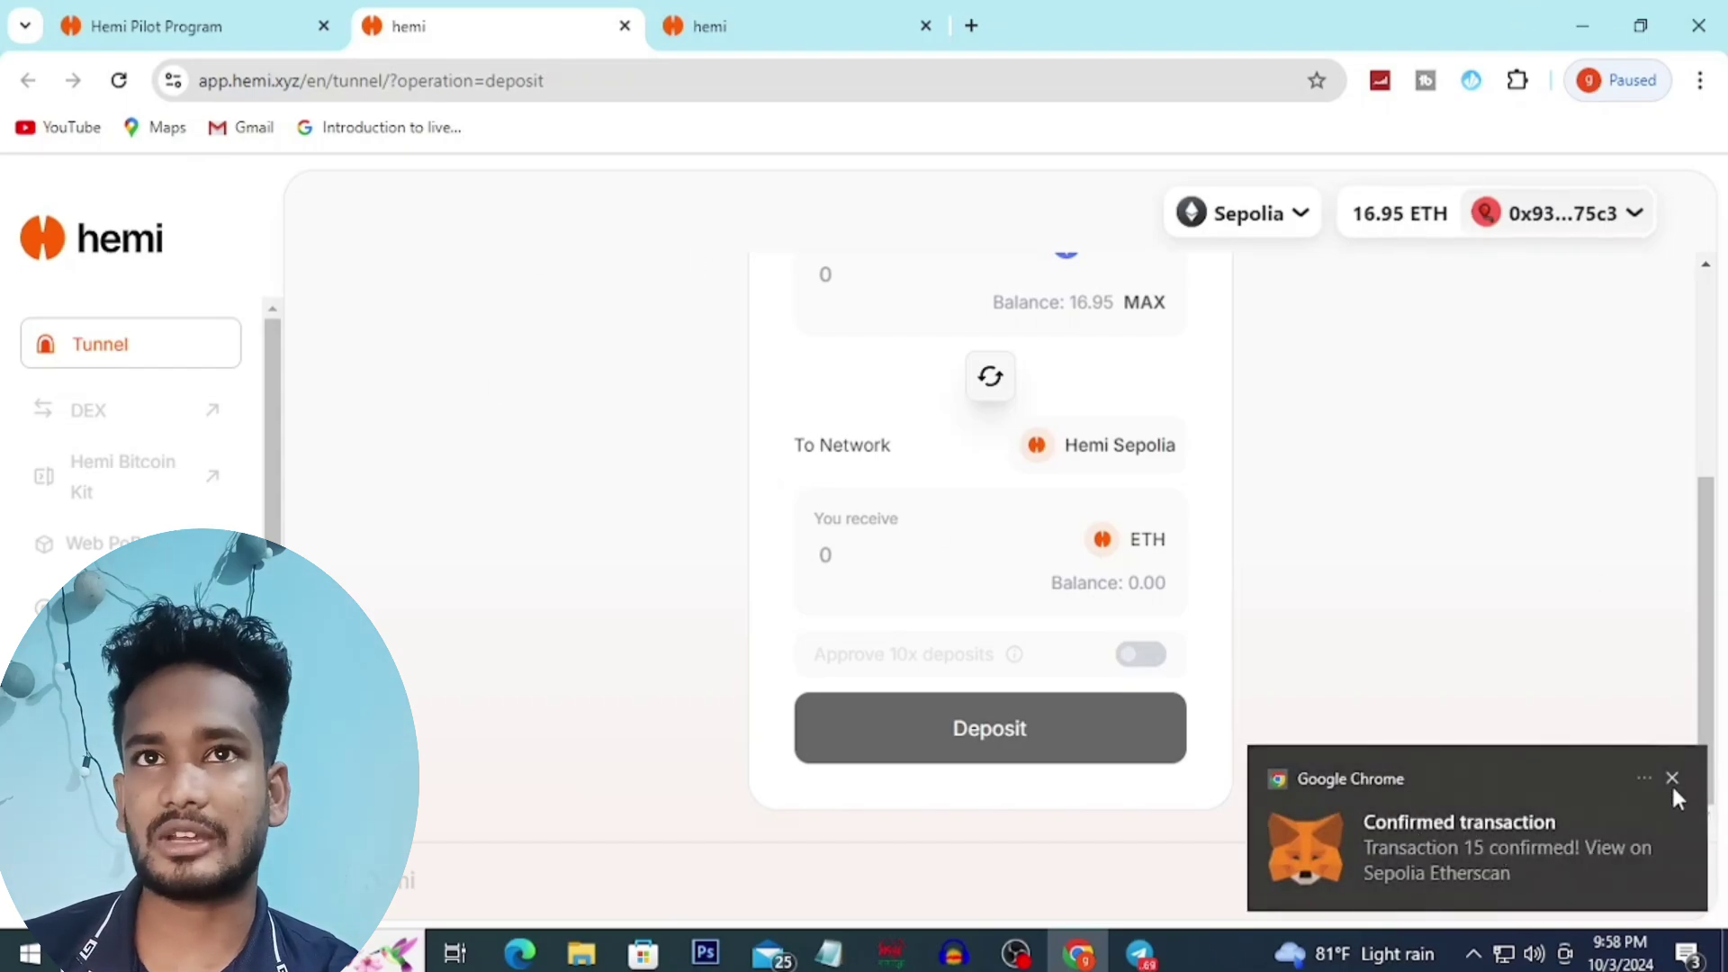
Step: Return to the Hemi Pilot Program dashboard, review the points tasks and open the twice-daily HEMI swap task
{"action": "left_click", "coordinate": [198, 26]}
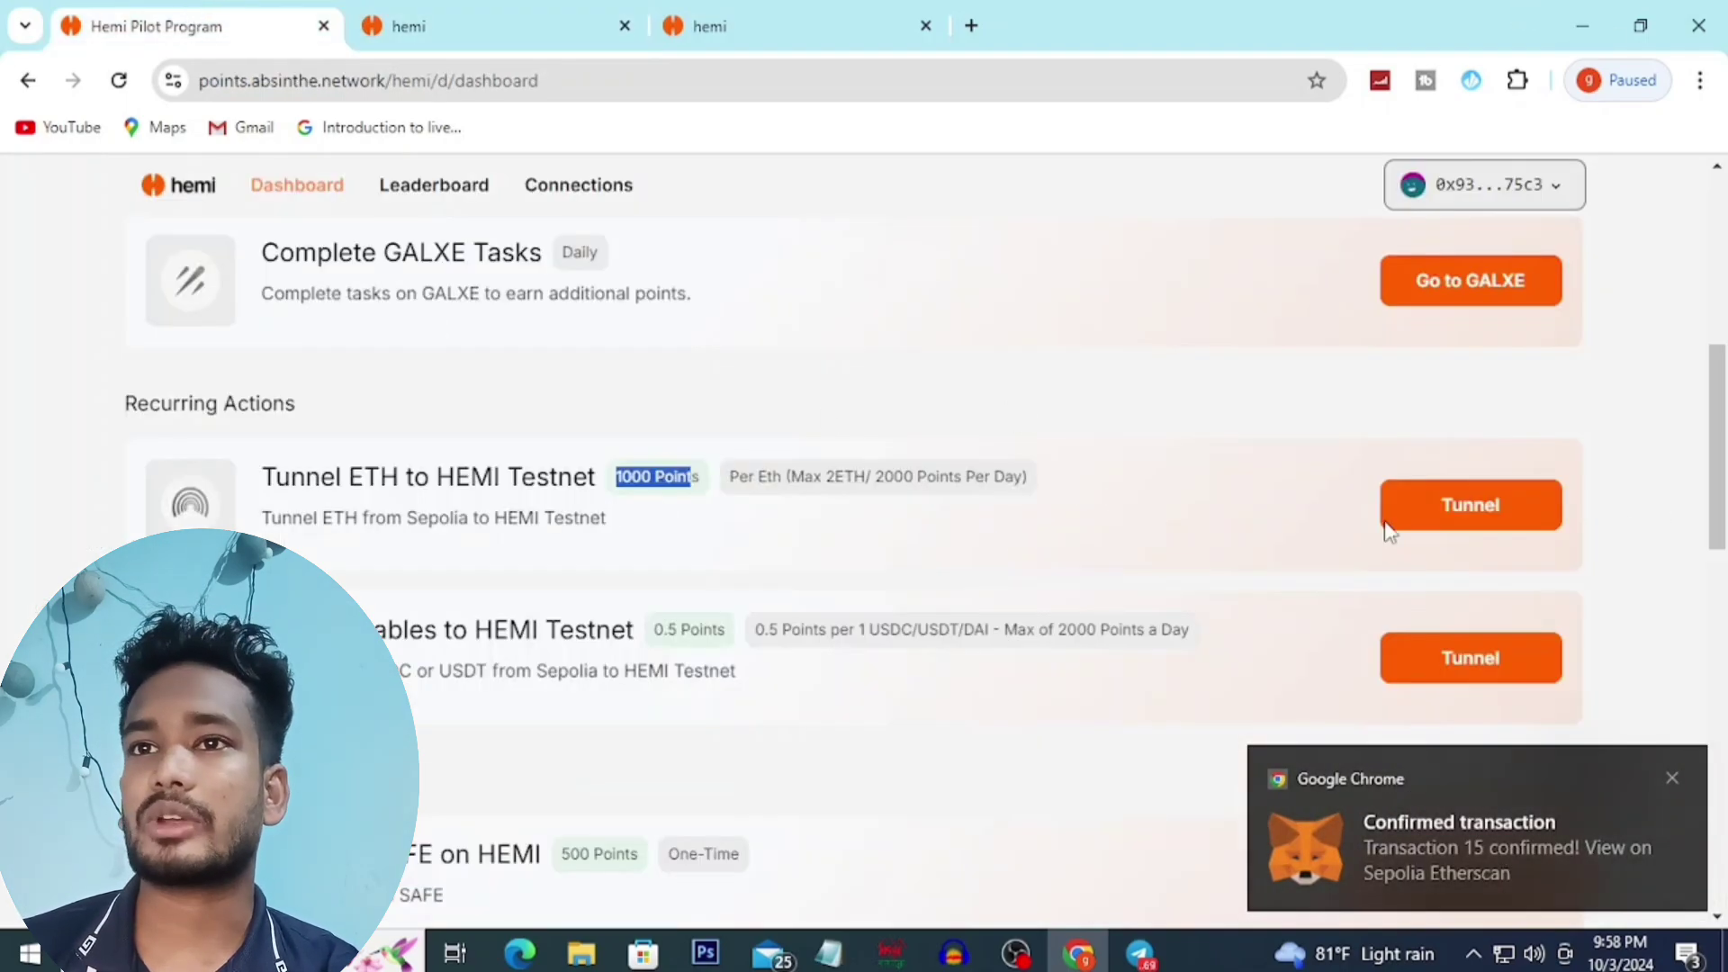
{"action": "scroll", "coordinate": [690, 429], "scroll_direction": "up", "scroll_amount": 7}
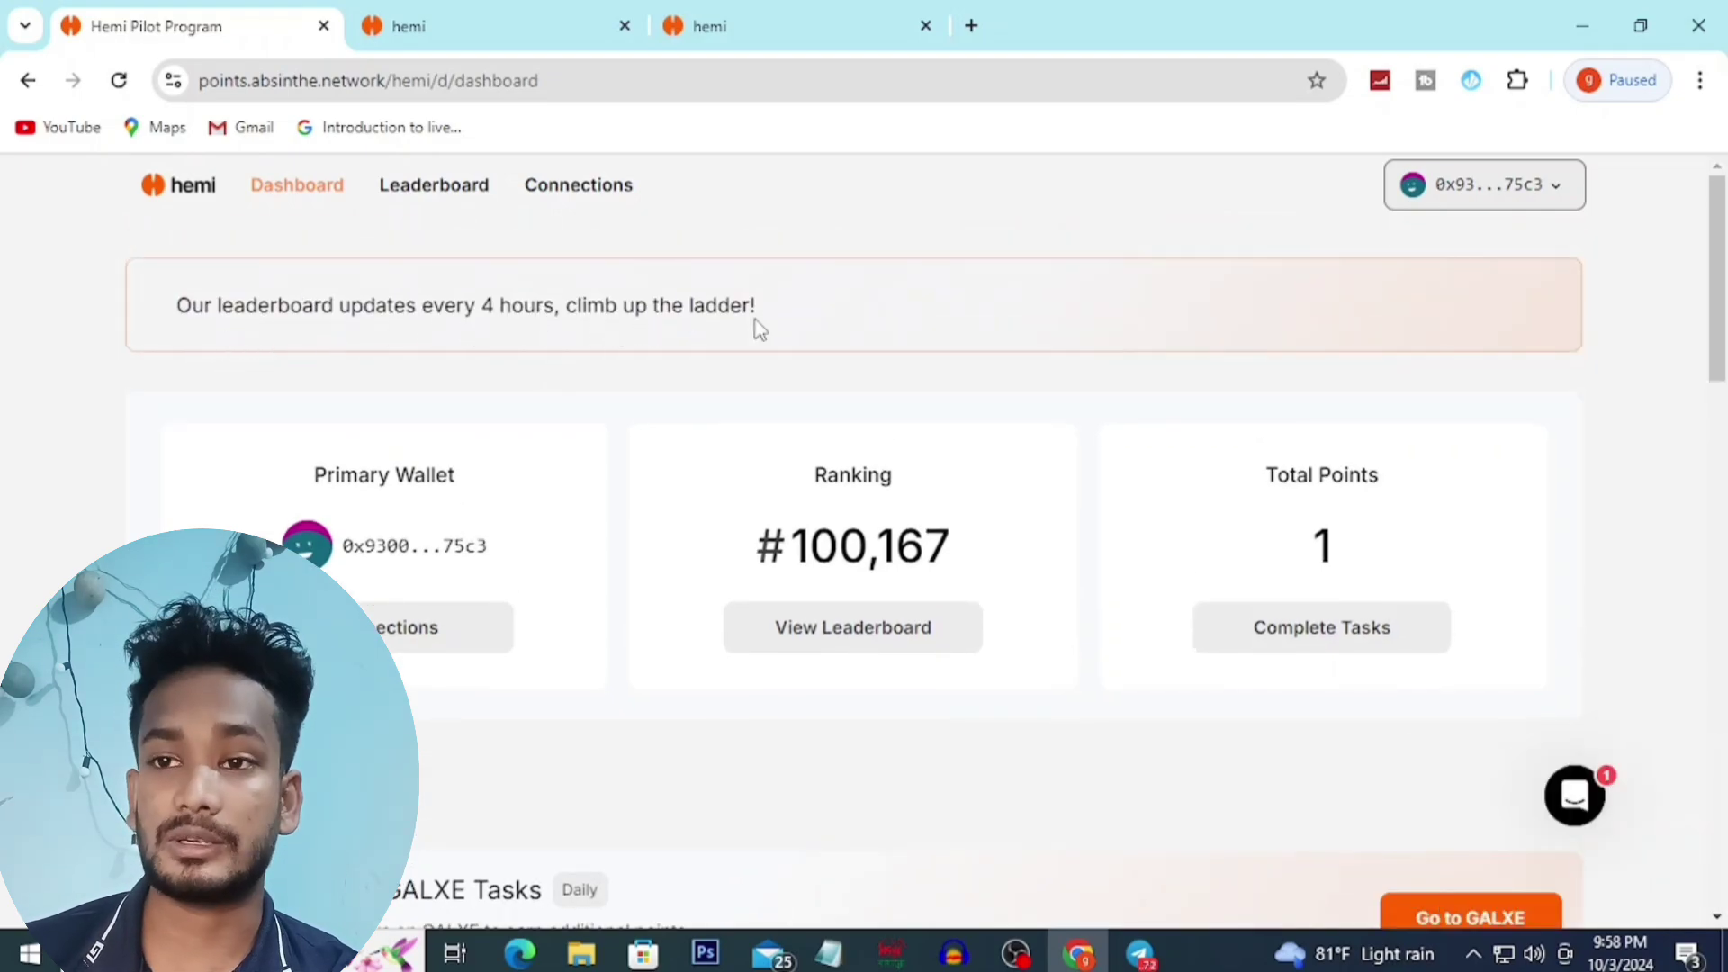
{"action": "scroll", "coordinate": [754, 339], "scroll_direction": "down", "scroll_amount": 5}
{"action": "scroll", "coordinate": [754, 518], "scroll_direction": "down", "scroll_amount": 3}
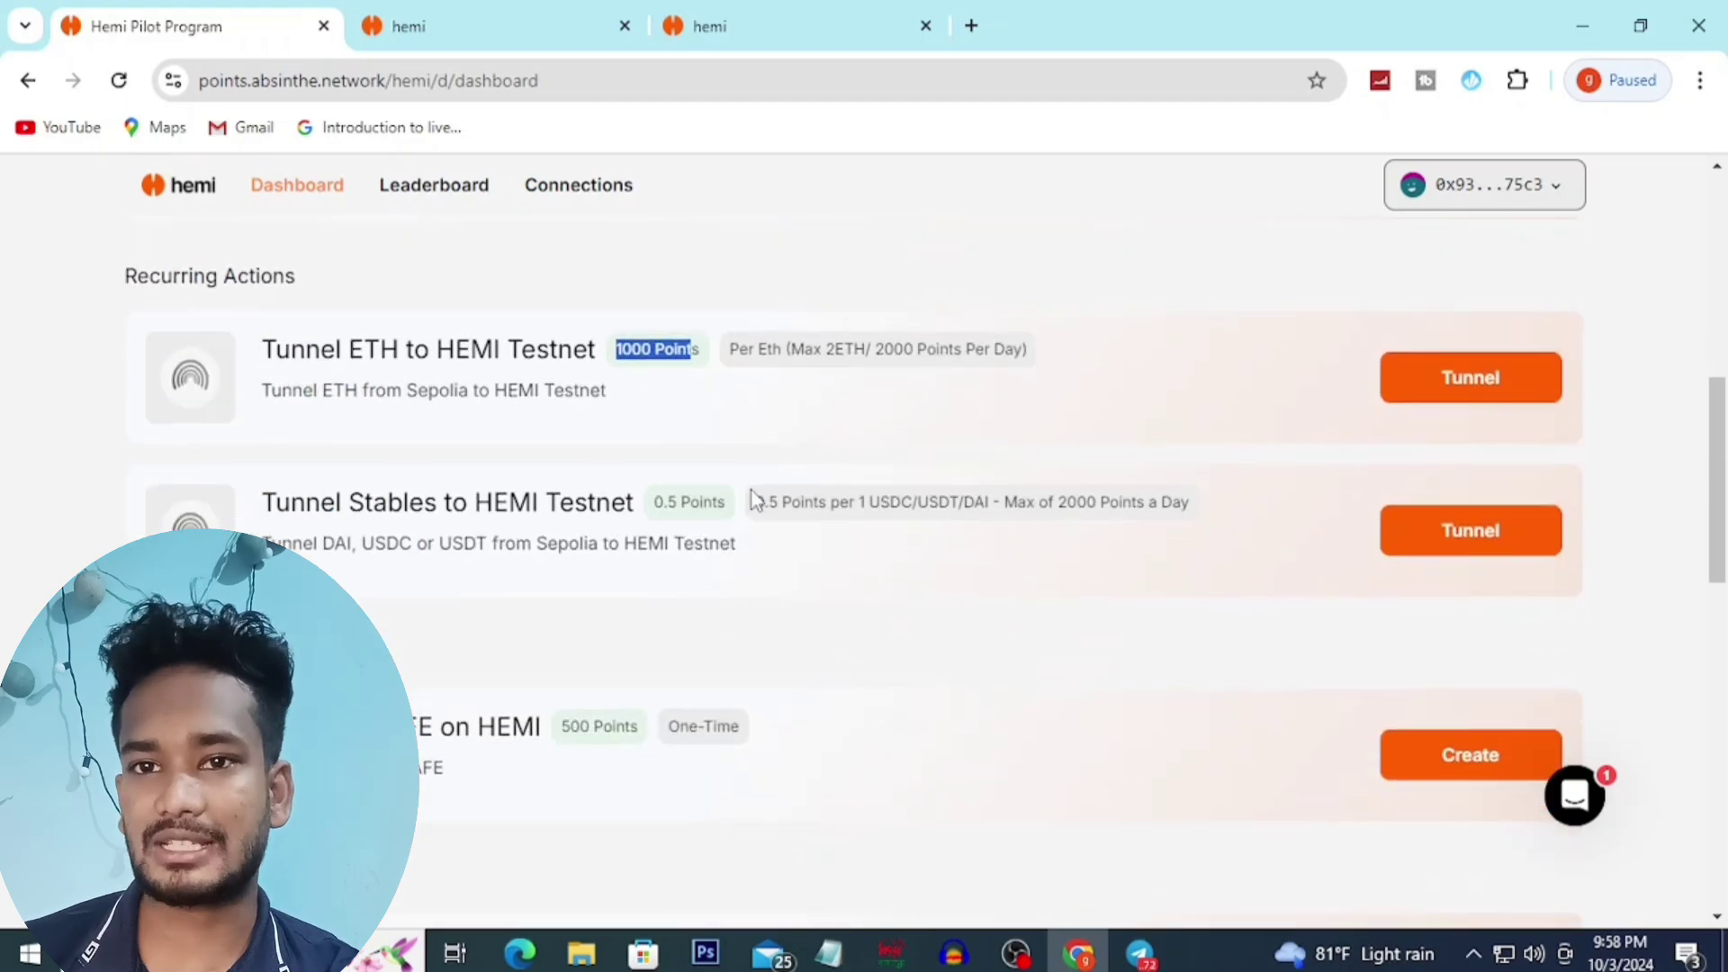
{"action": "scroll", "coordinate": [665, 432], "scroll_direction": "down", "scroll_amount": 2}
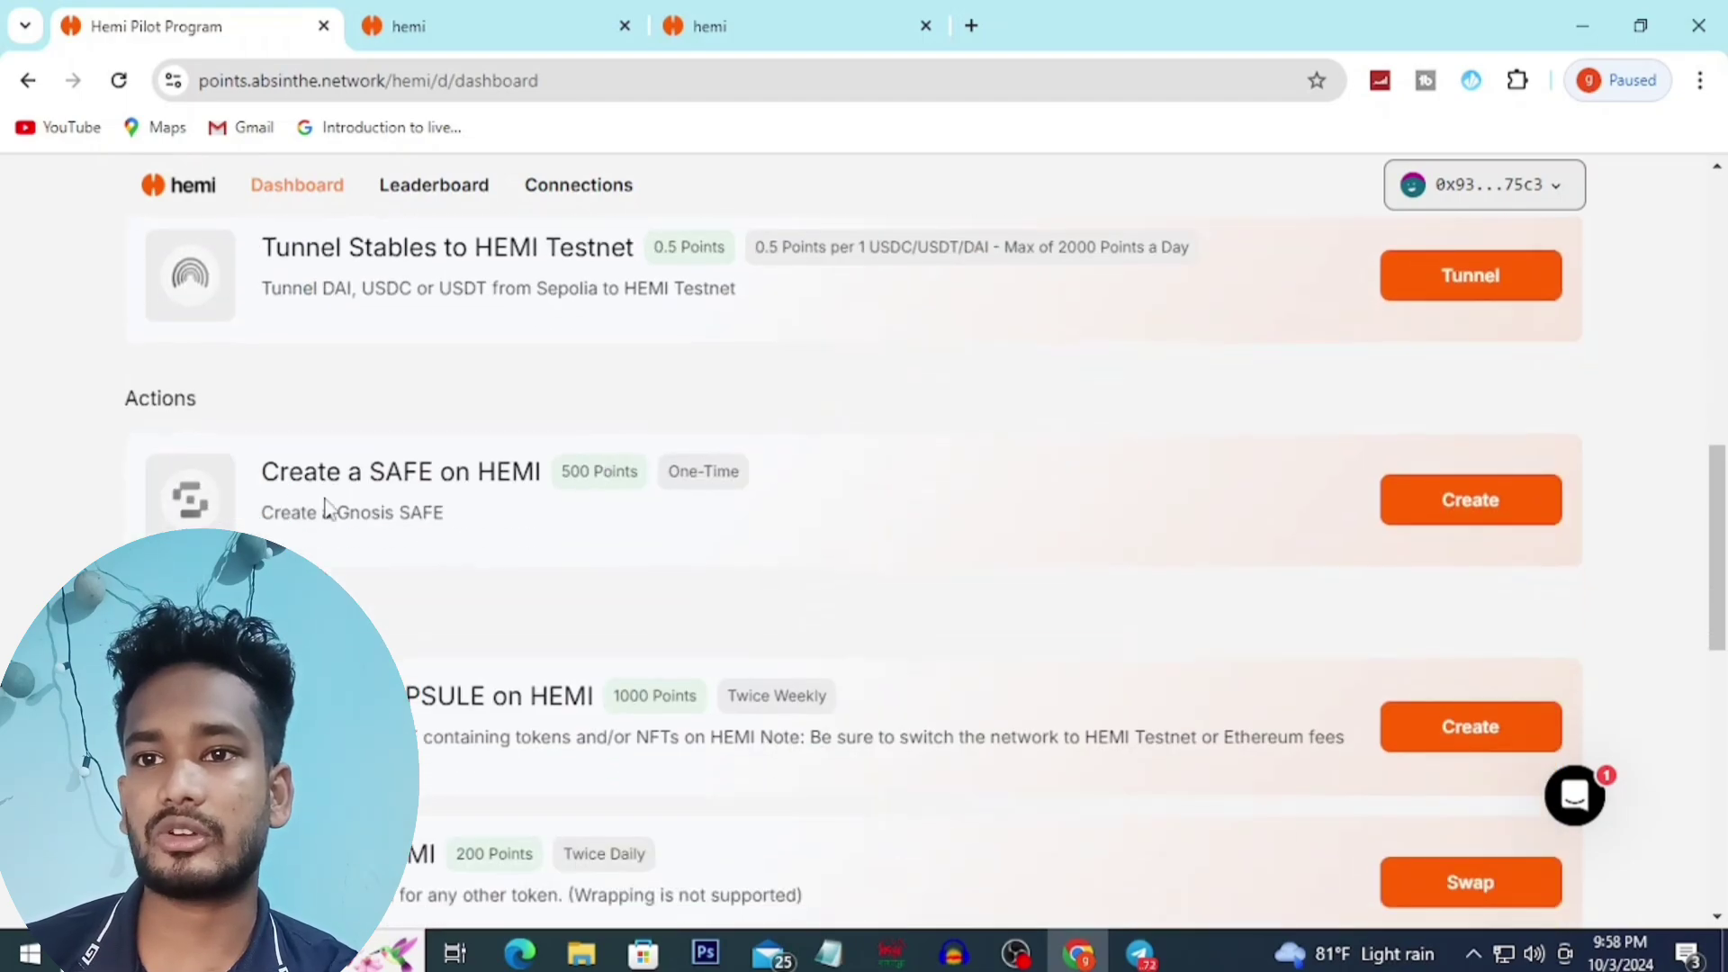
{"action": "scroll", "coordinate": [388, 558], "scroll_direction": "down", "scroll_amount": 3}
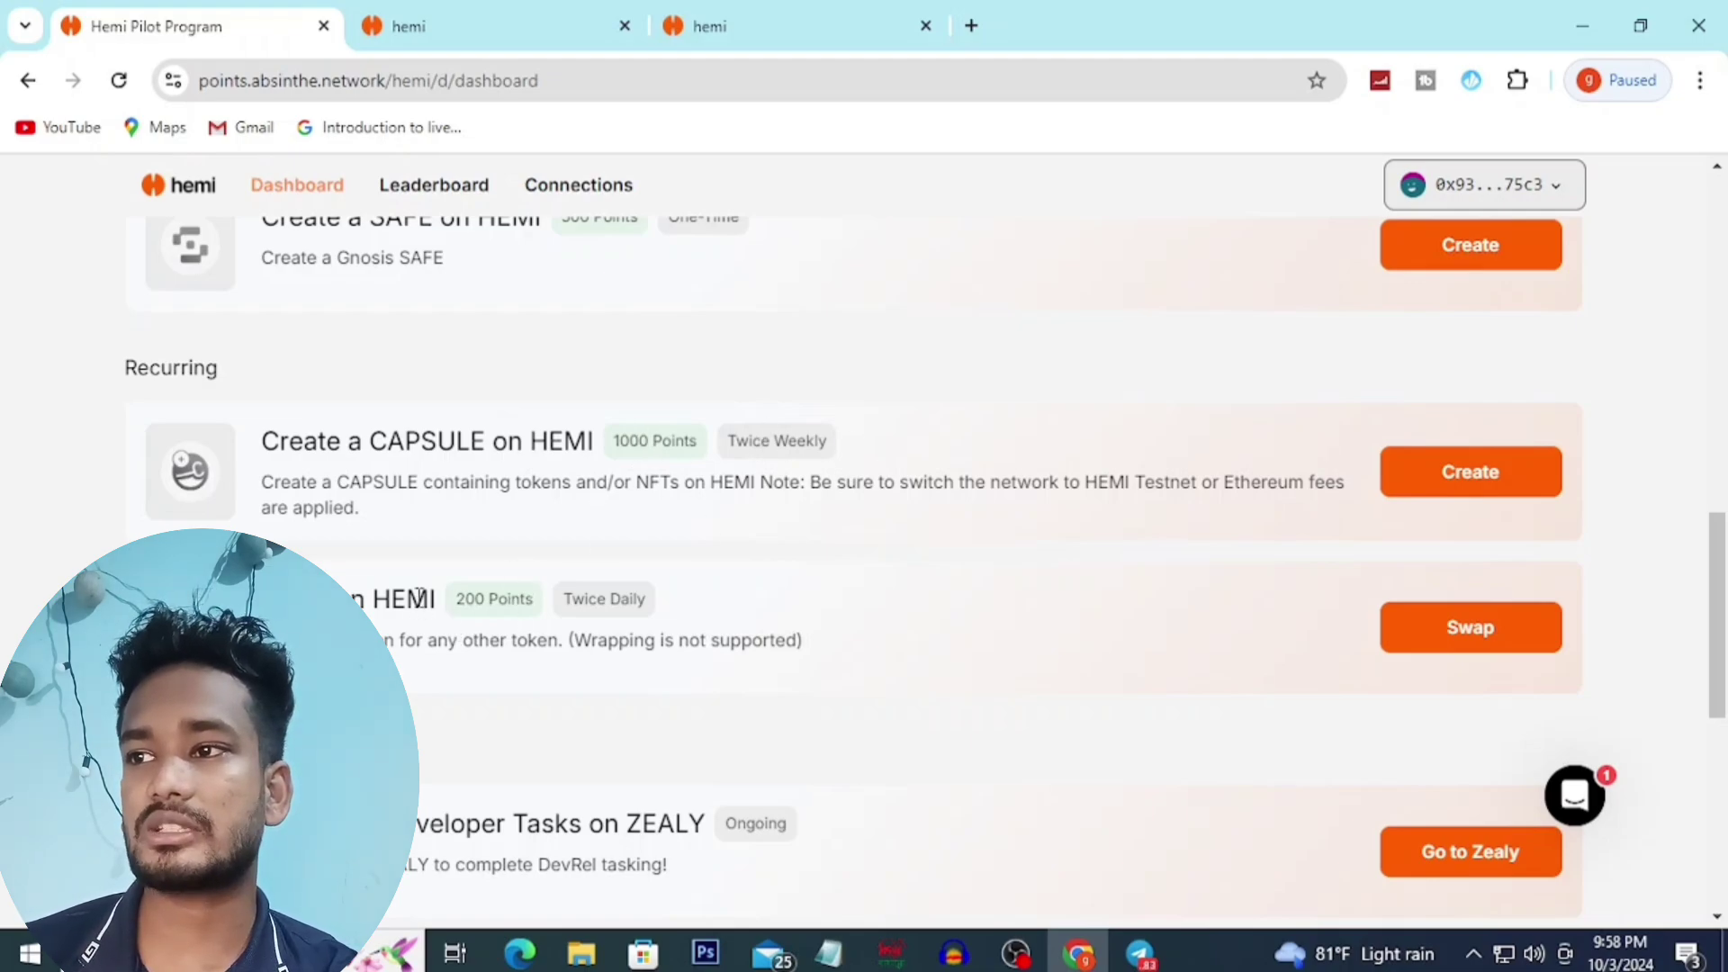
{"action": "left_click", "coordinate": [1466, 643]}
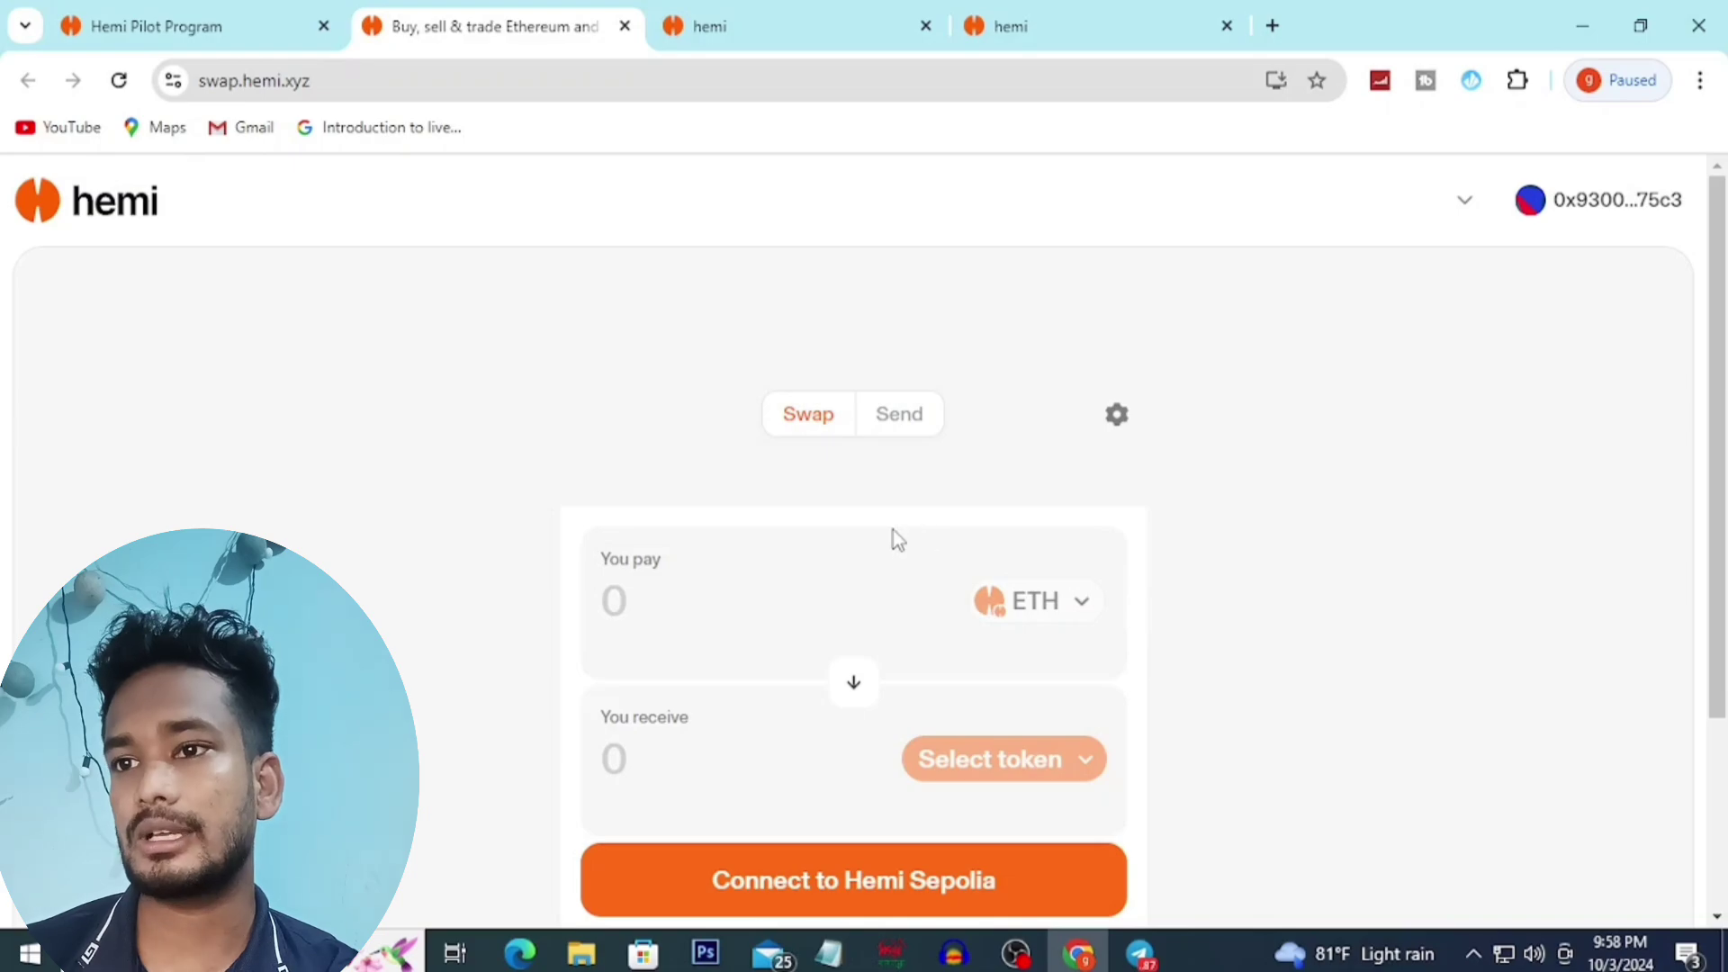
Step: Connect the swap page to Hemi Sepolia and approve the network switch in MetaMask
{"action": "scroll", "coordinate": [711, 567], "scroll_direction": "down", "scroll_amount": 1}
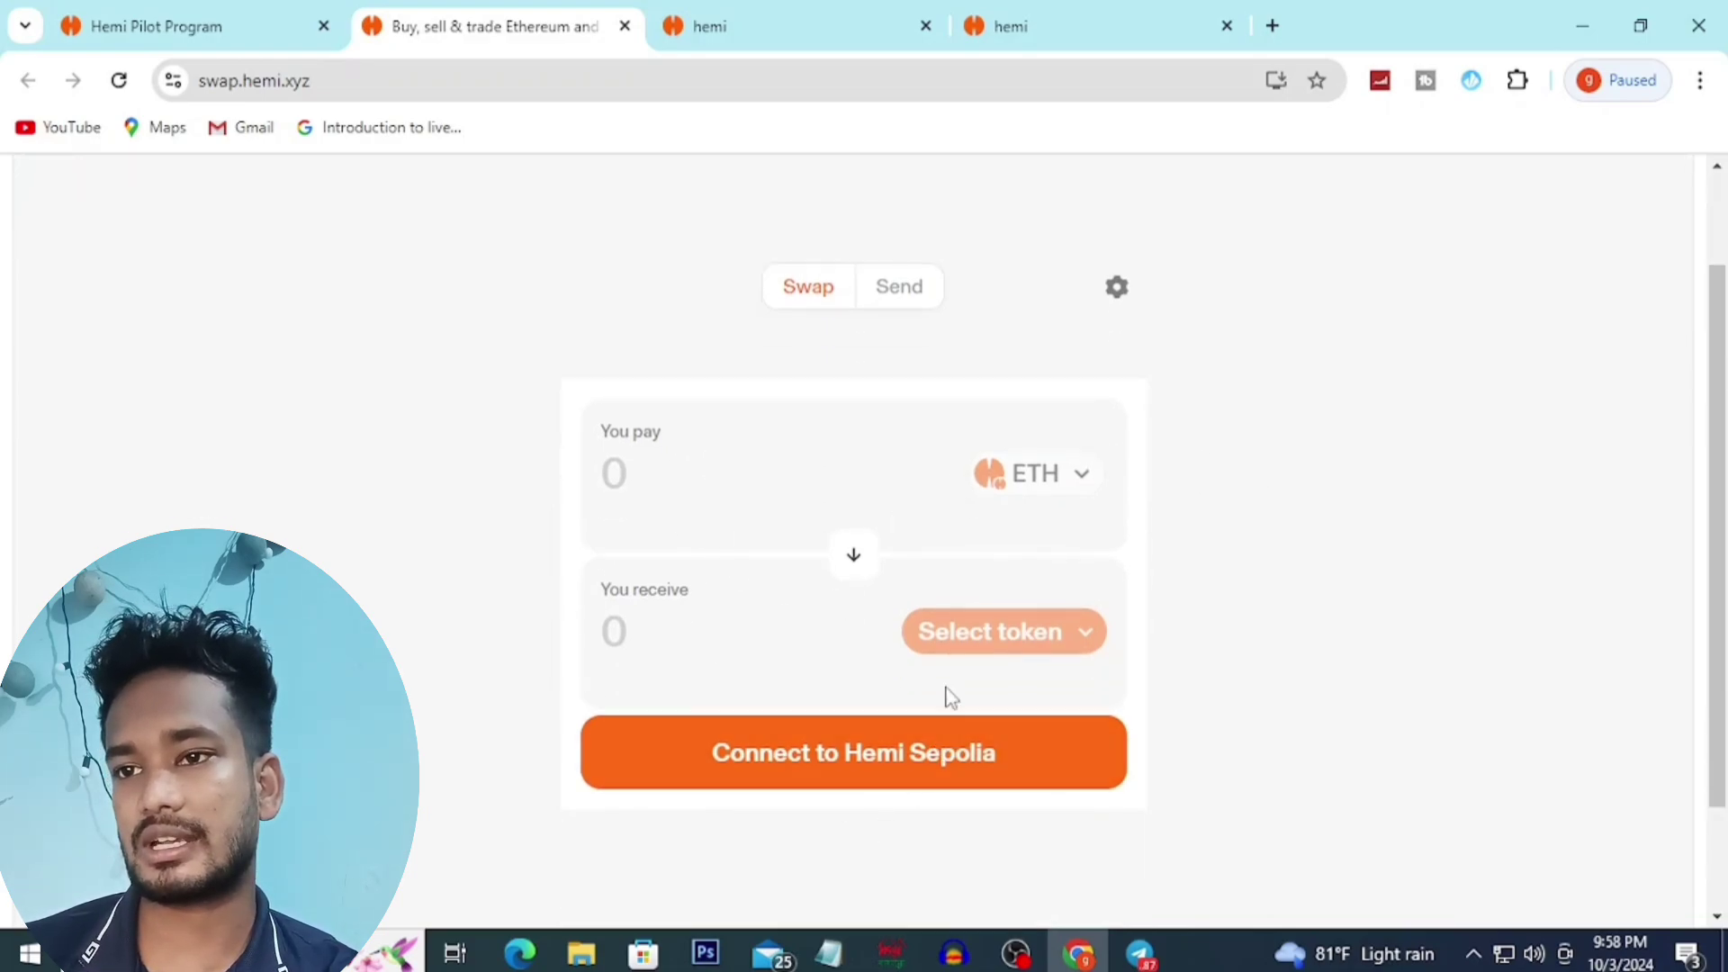
{"action": "left_click", "coordinate": [835, 779]}
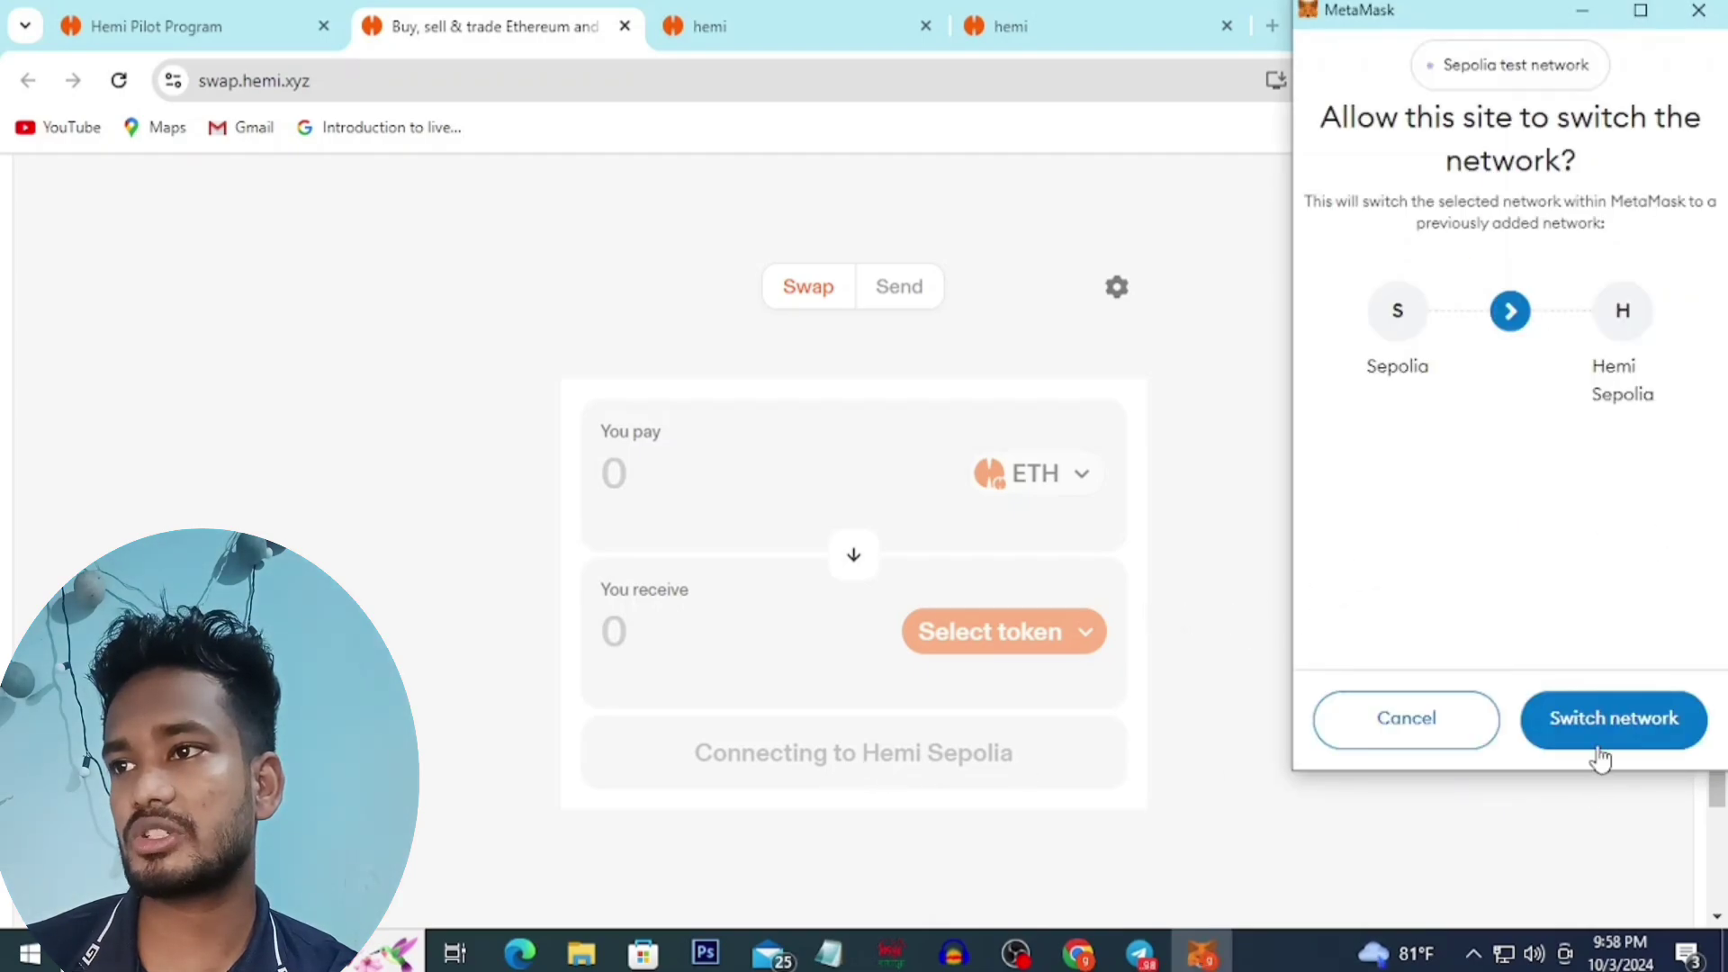
{"action": "left_click", "coordinate": [1599, 759]}
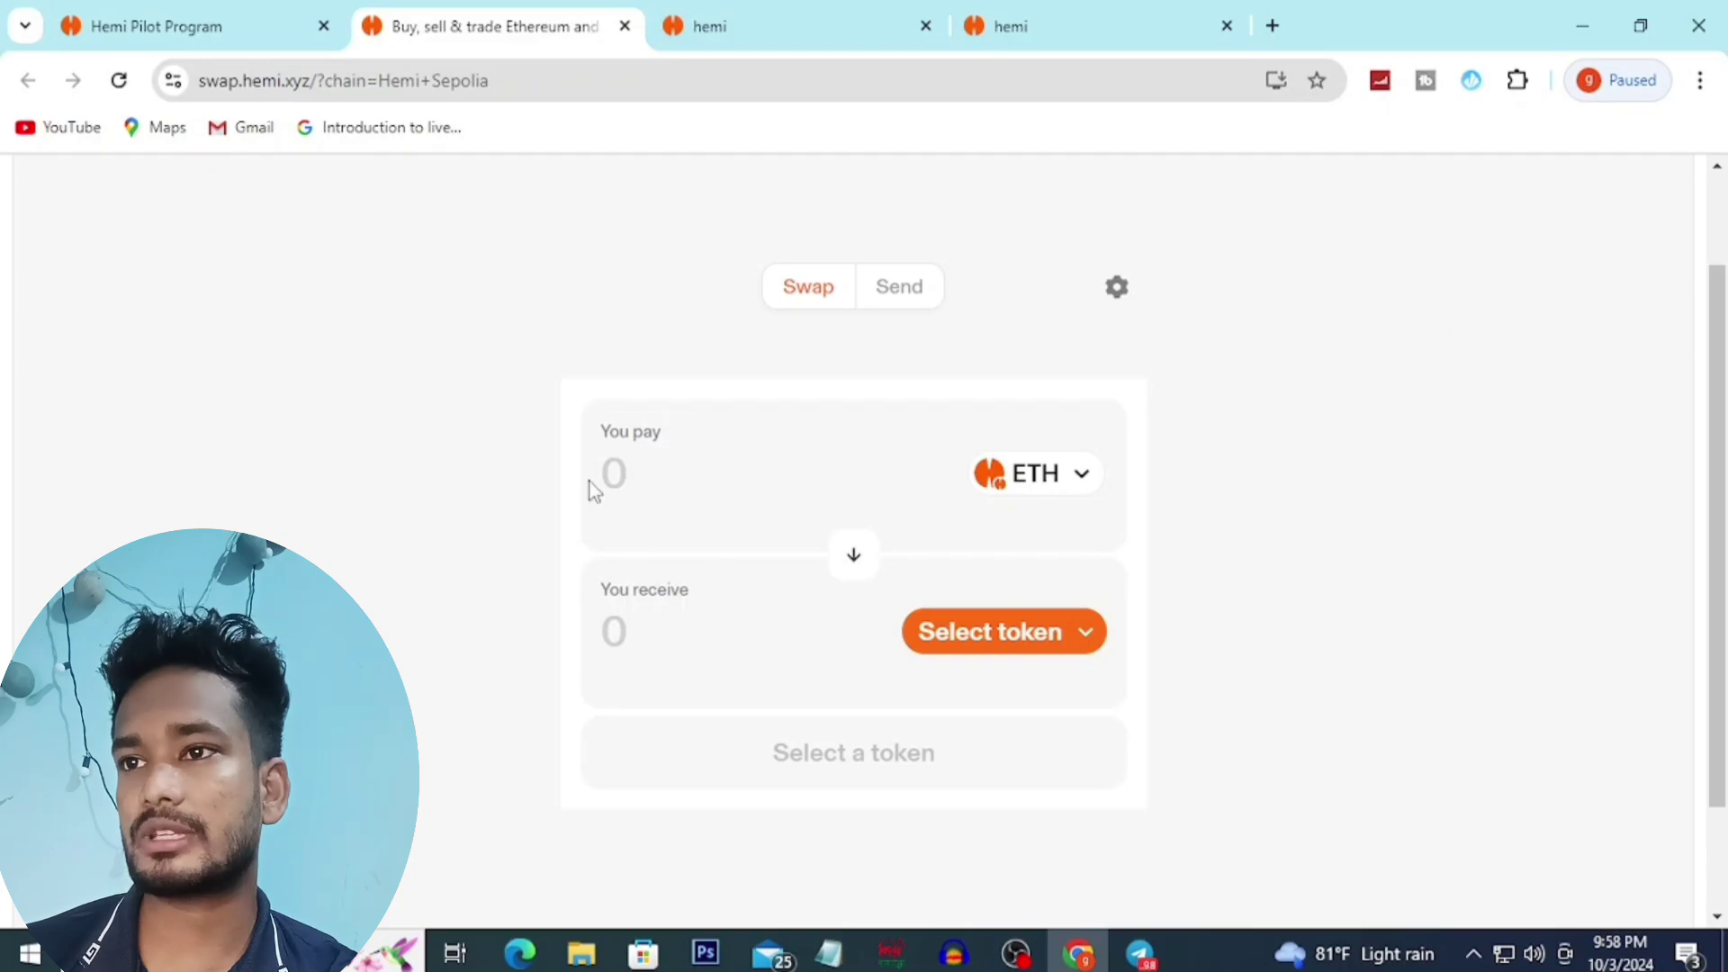
Step: Keep ETH as the token to pay and choose USD Coin (USDC.e) as the token to receive
{"action": "left_click", "coordinate": [1085, 477]}
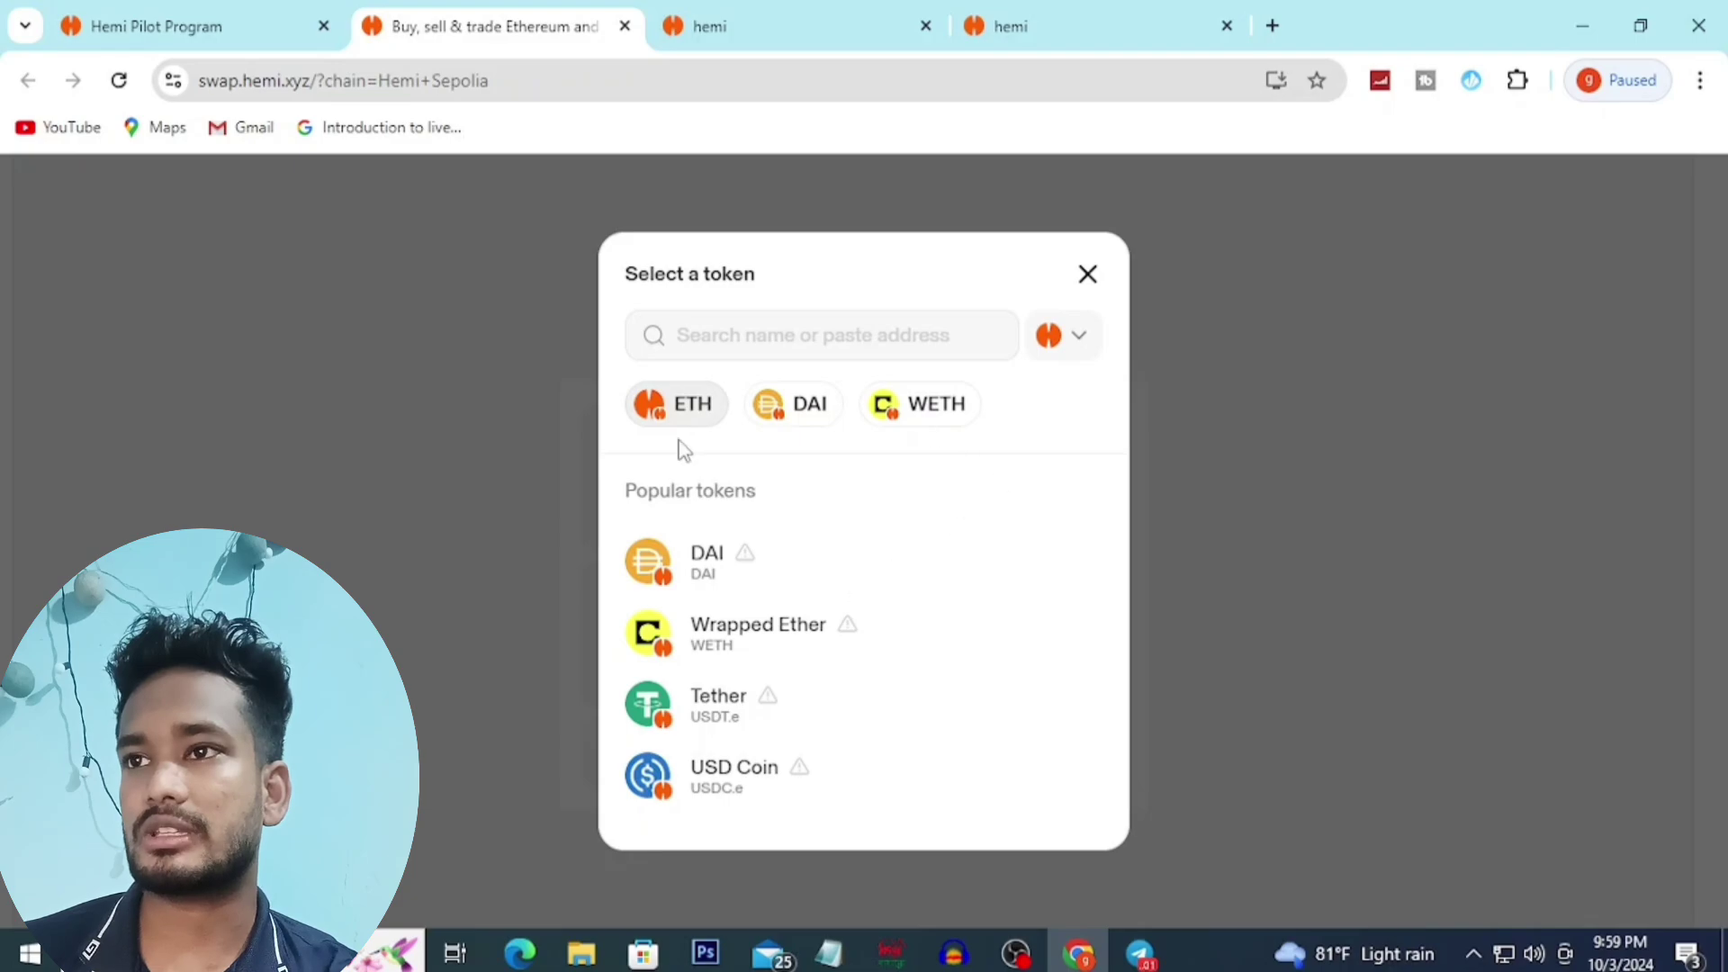
{"action": "left_click", "coordinate": [1091, 277]}
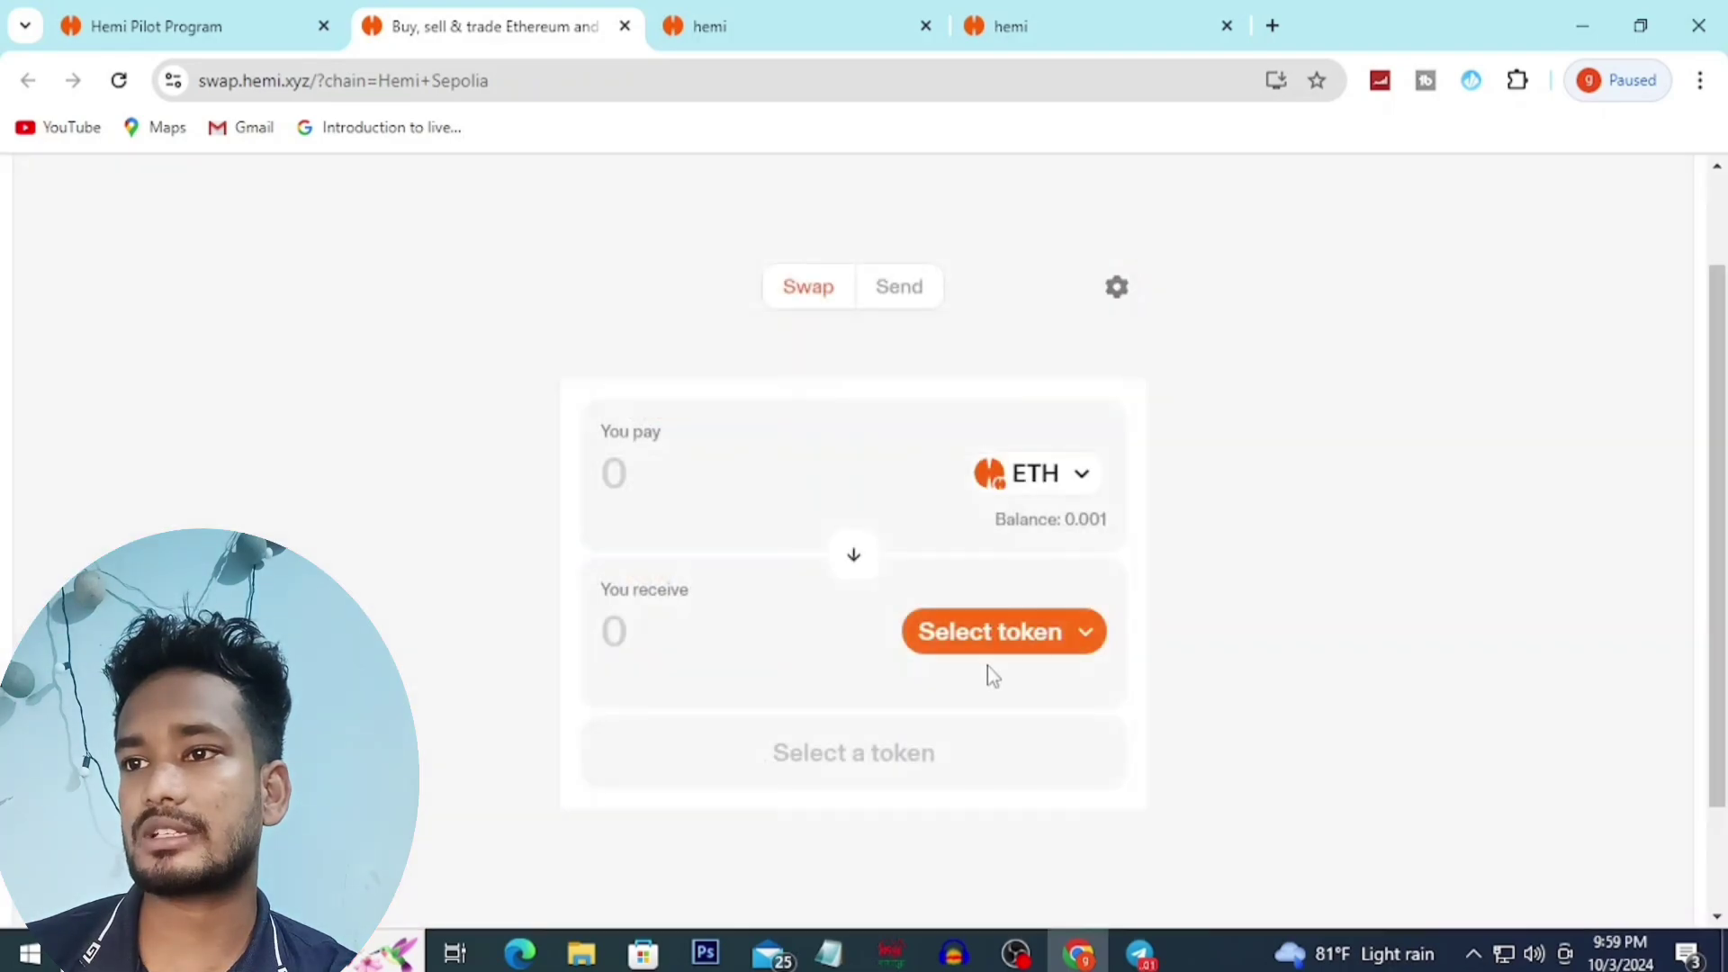
{"action": "left_click", "coordinate": [1092, 639]}
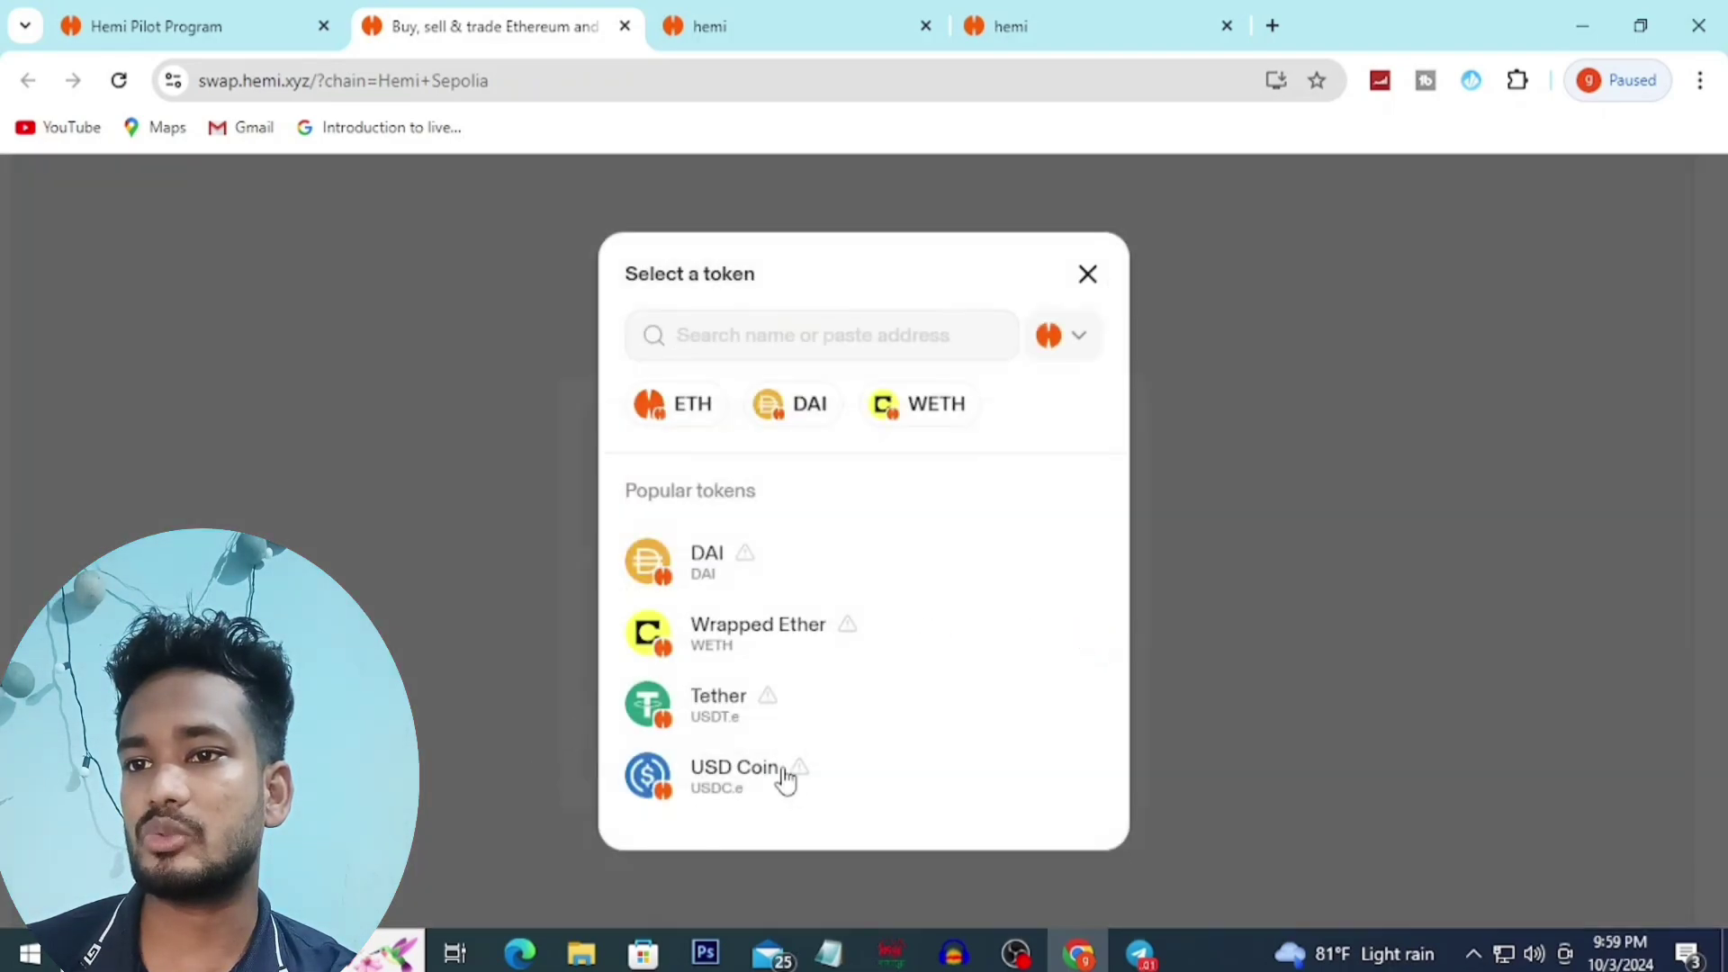
{"action": "left_click", "coordinate": [708, 781]}
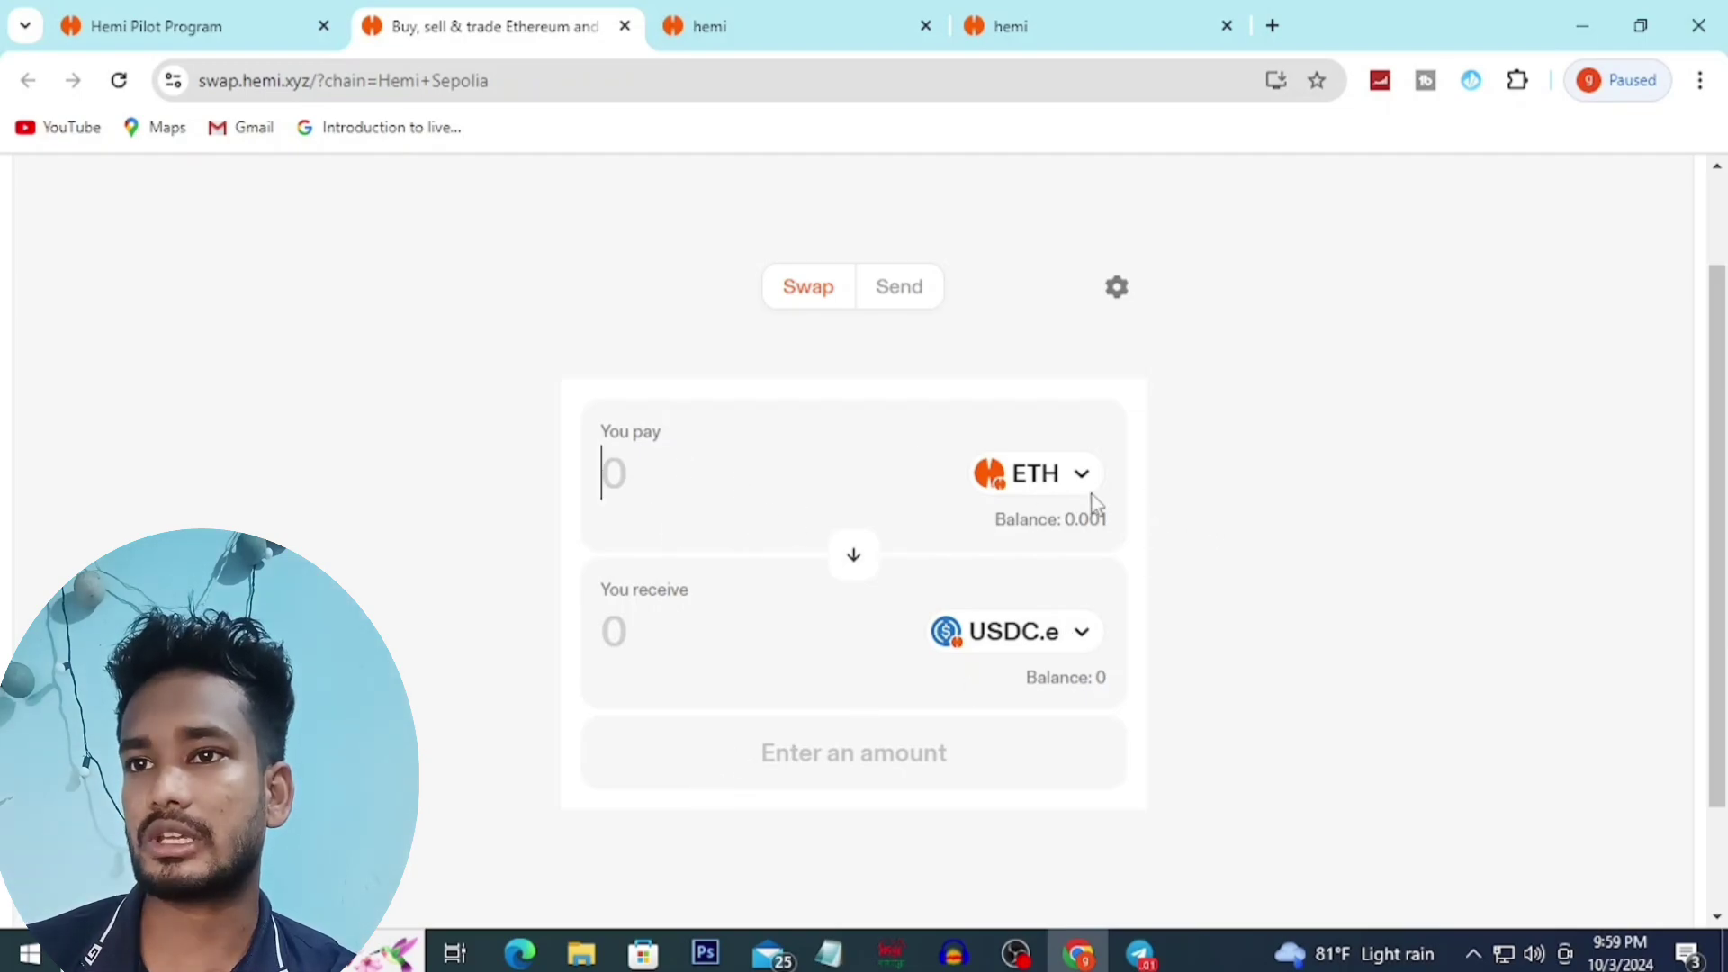
Step: Set the amount to pay in the swap to 0.001 ETH
{"action": "left_click", "coordinate": [1066, 474]}
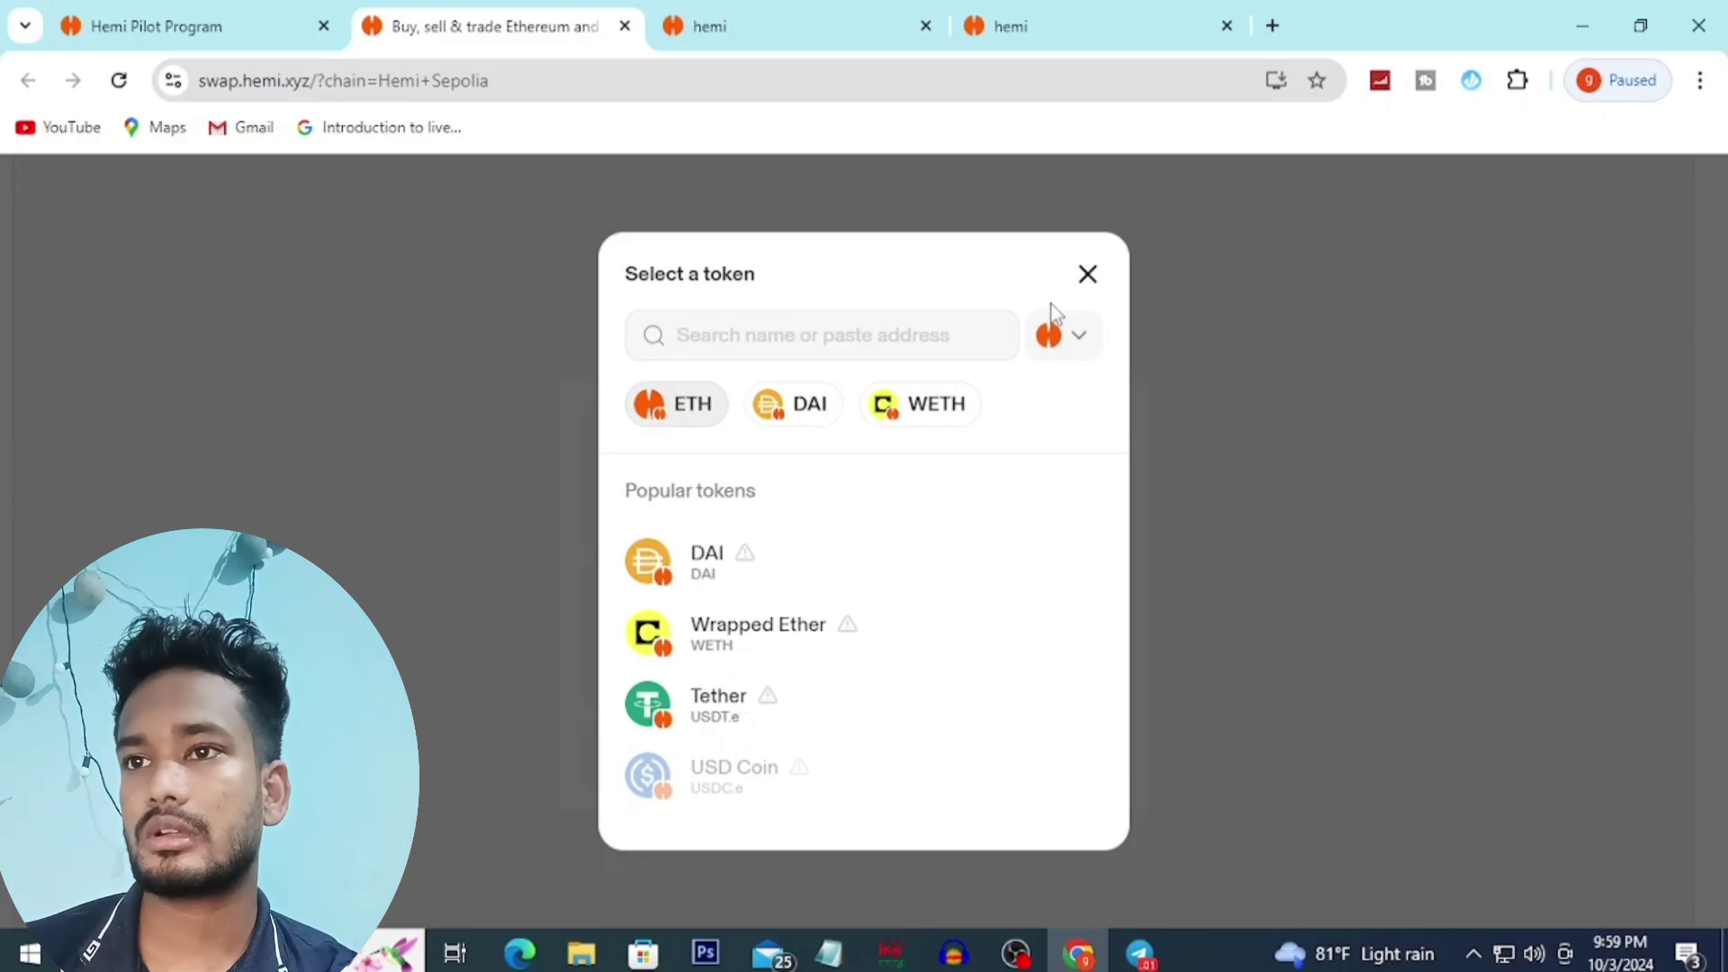
{"action": "left_click", "coordinate": [1085, 275]}
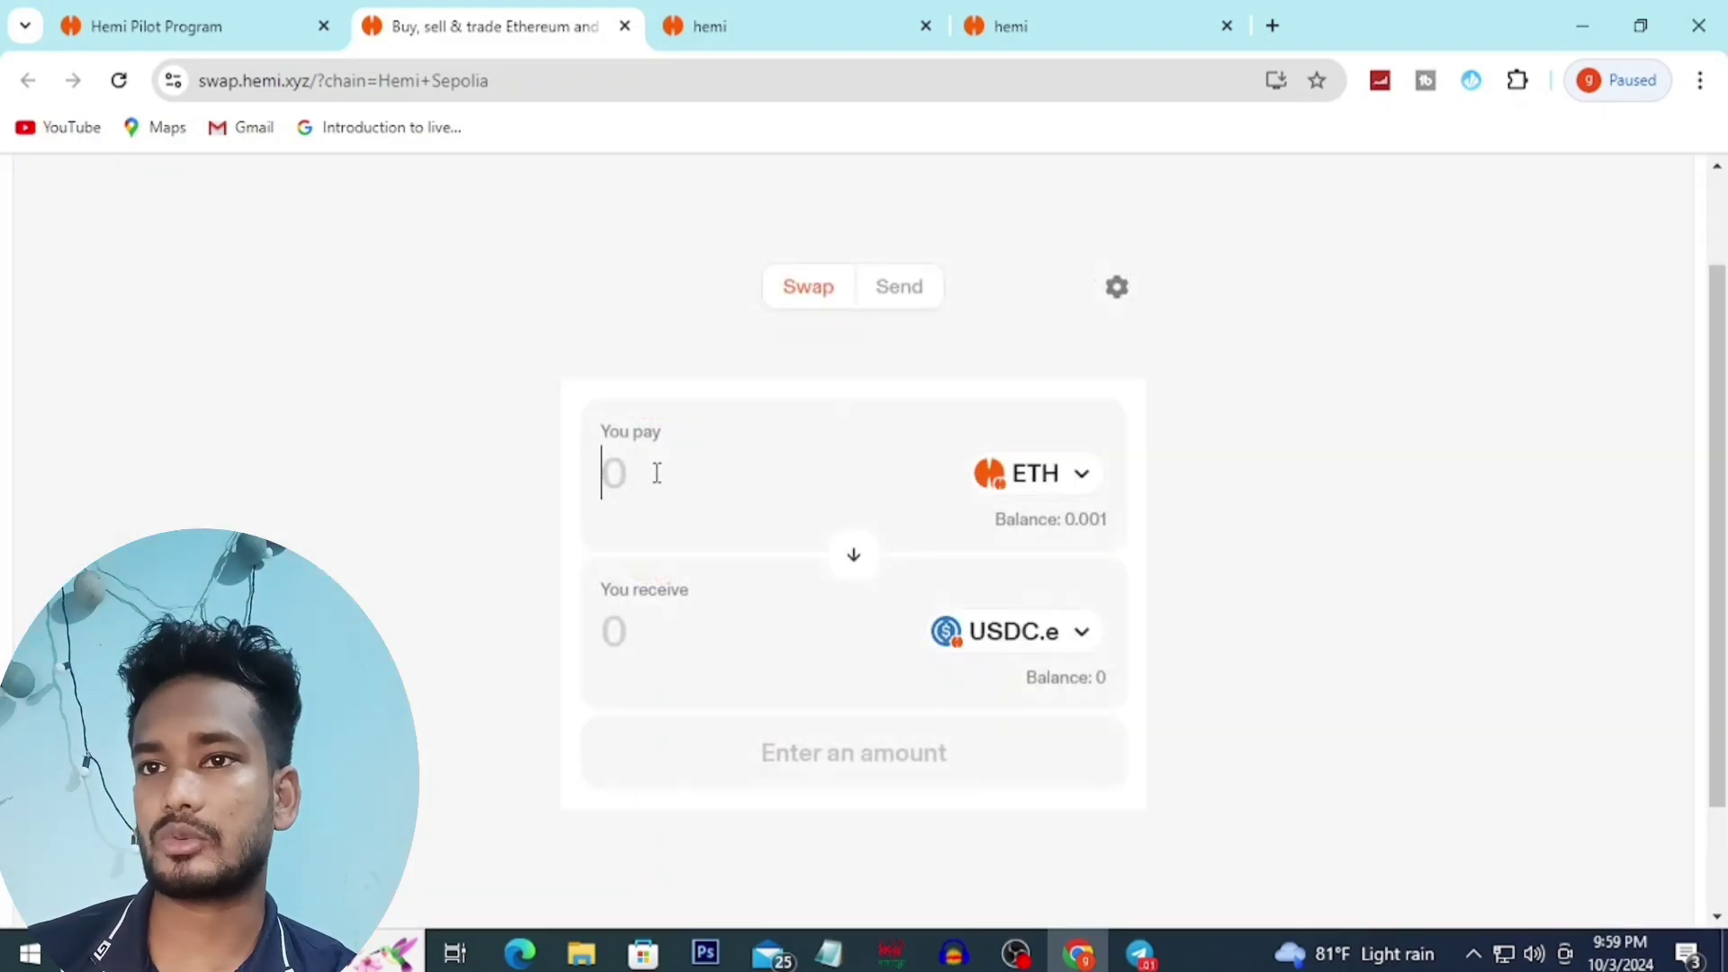
{"action": "type", "text": "0"}
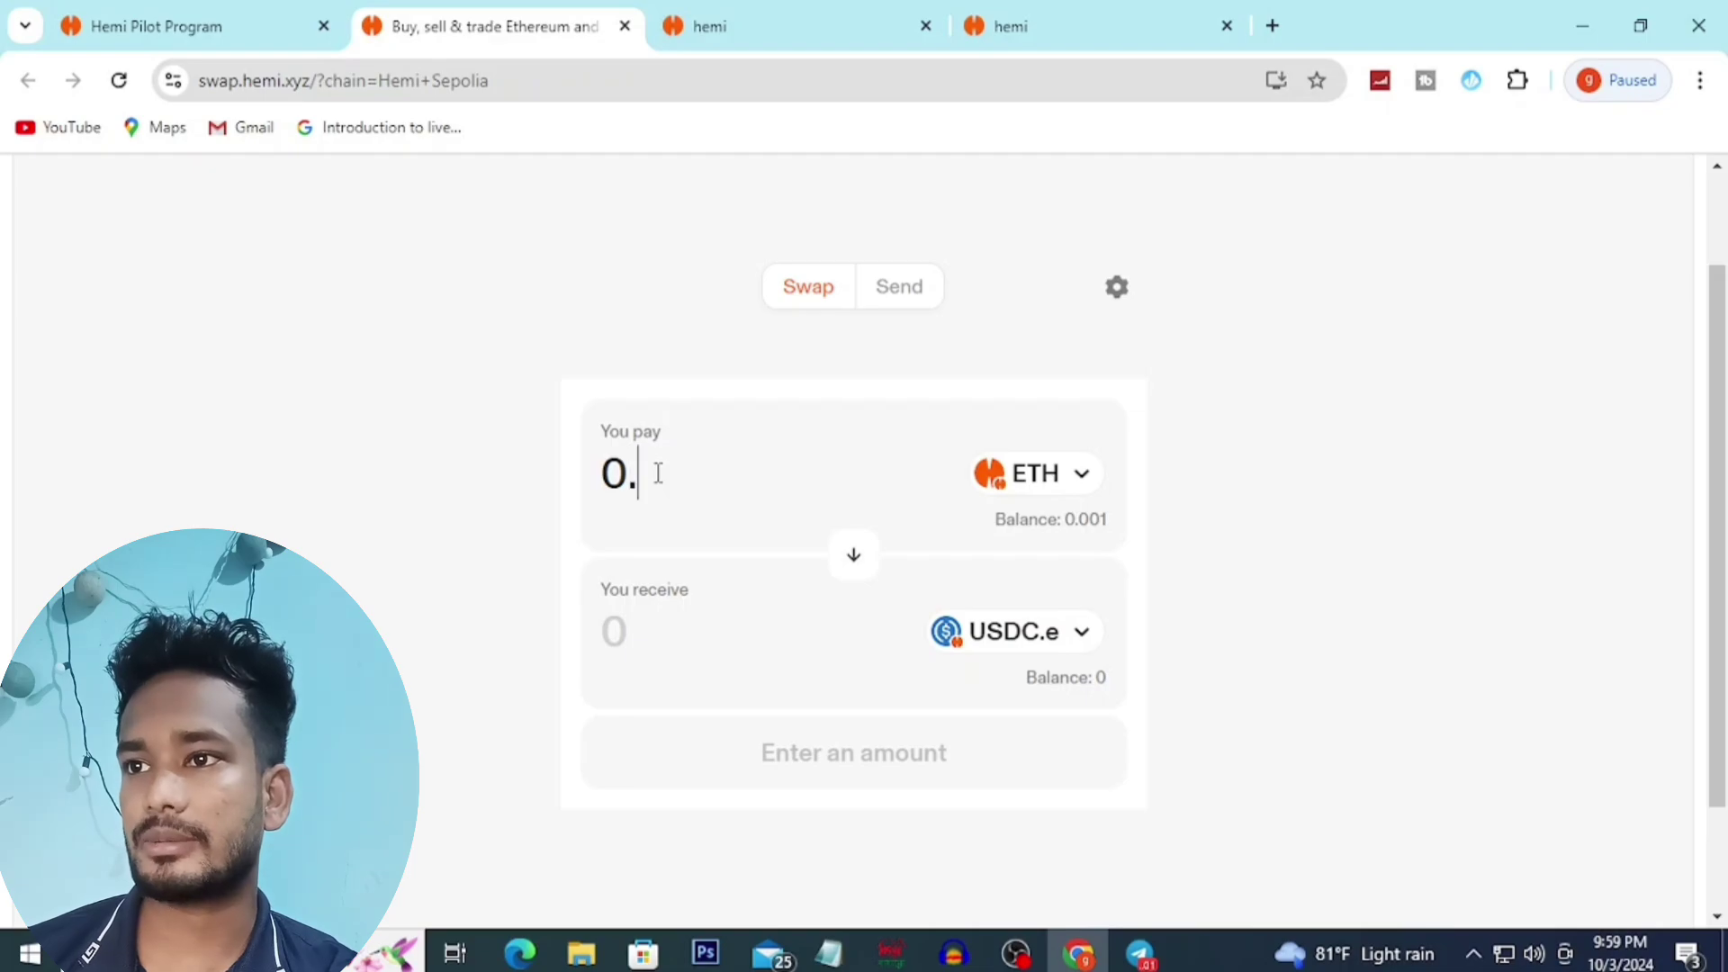
{"action": "type", "text": ".00"}
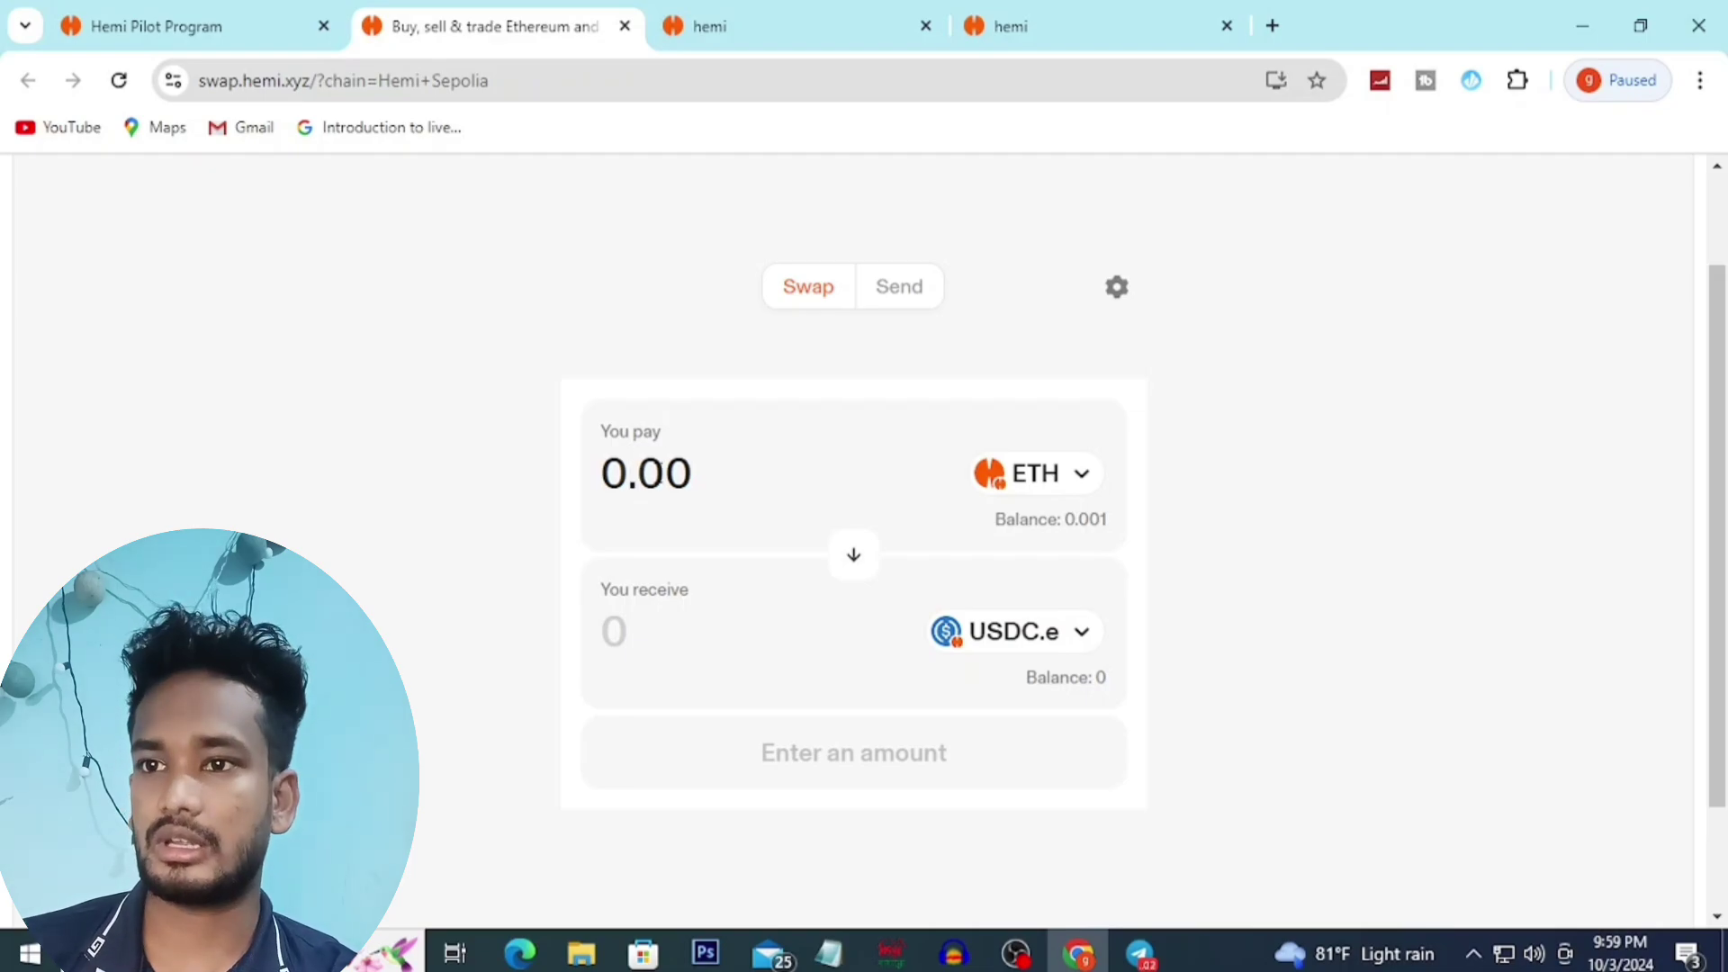
{"action": "type", "text": "1"}
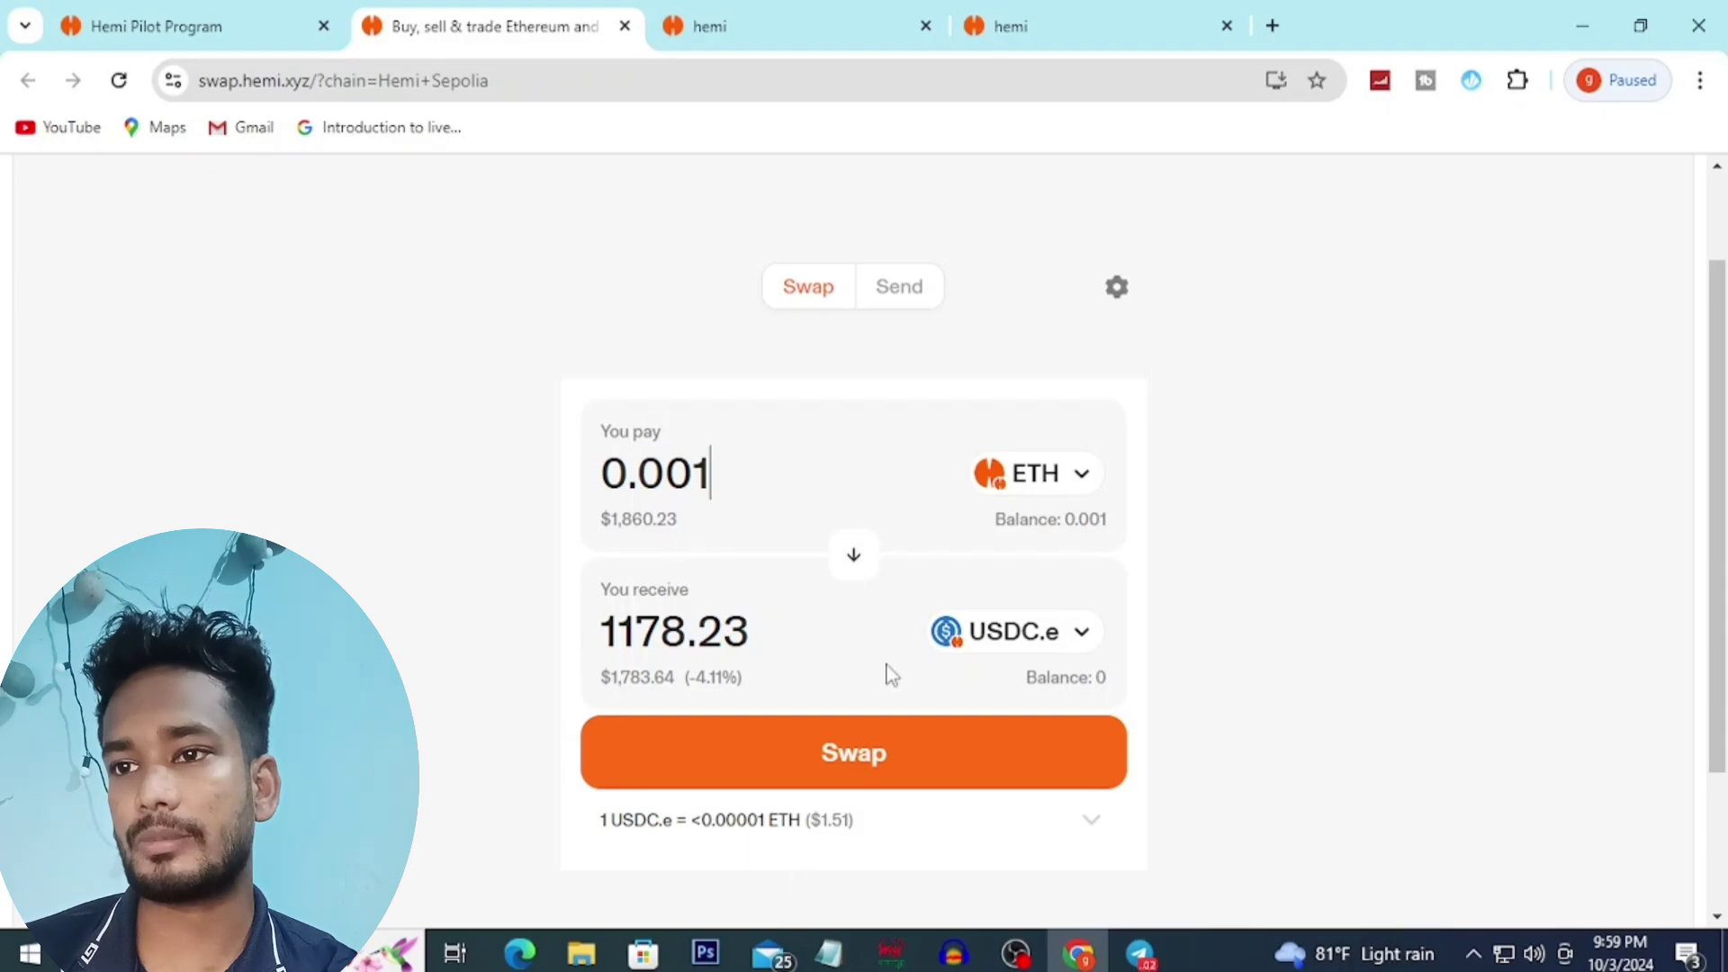
Step: Try to swap 0.001 ETH for USDC.e, check the MetaMask fee details, reject the transaction and close the swap review
{"action": "left_click", "coordinate": [852, 754]}
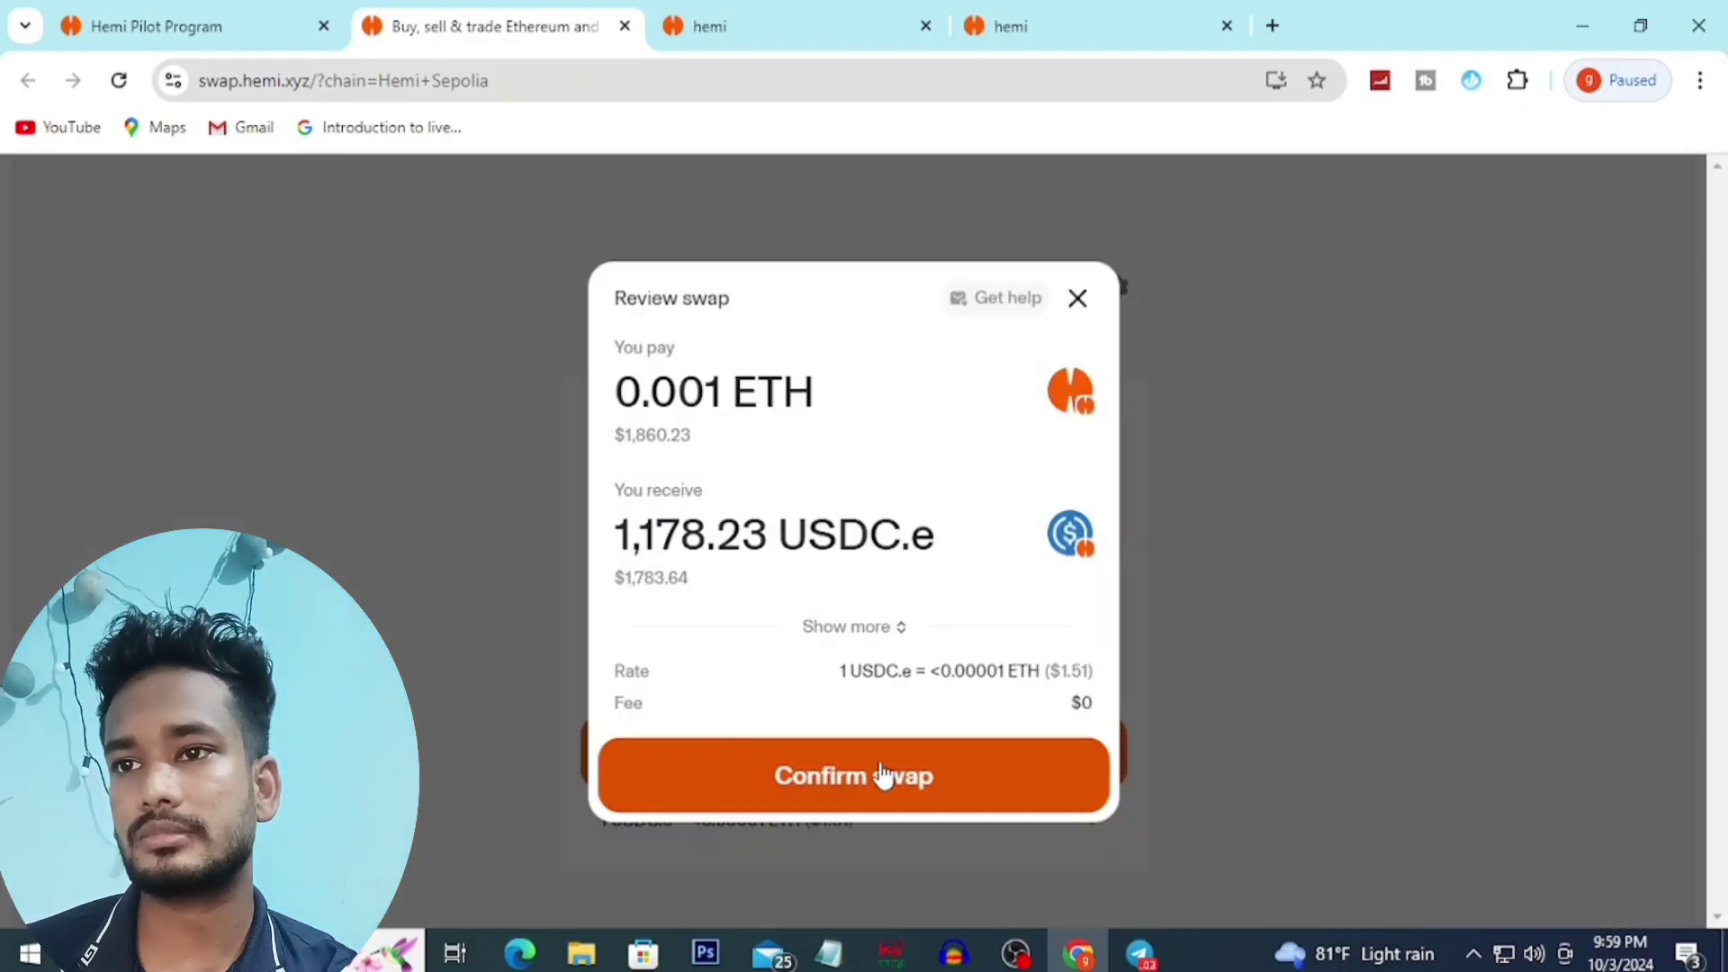
{"action": "left_click", "coordinate": [879, 774]}
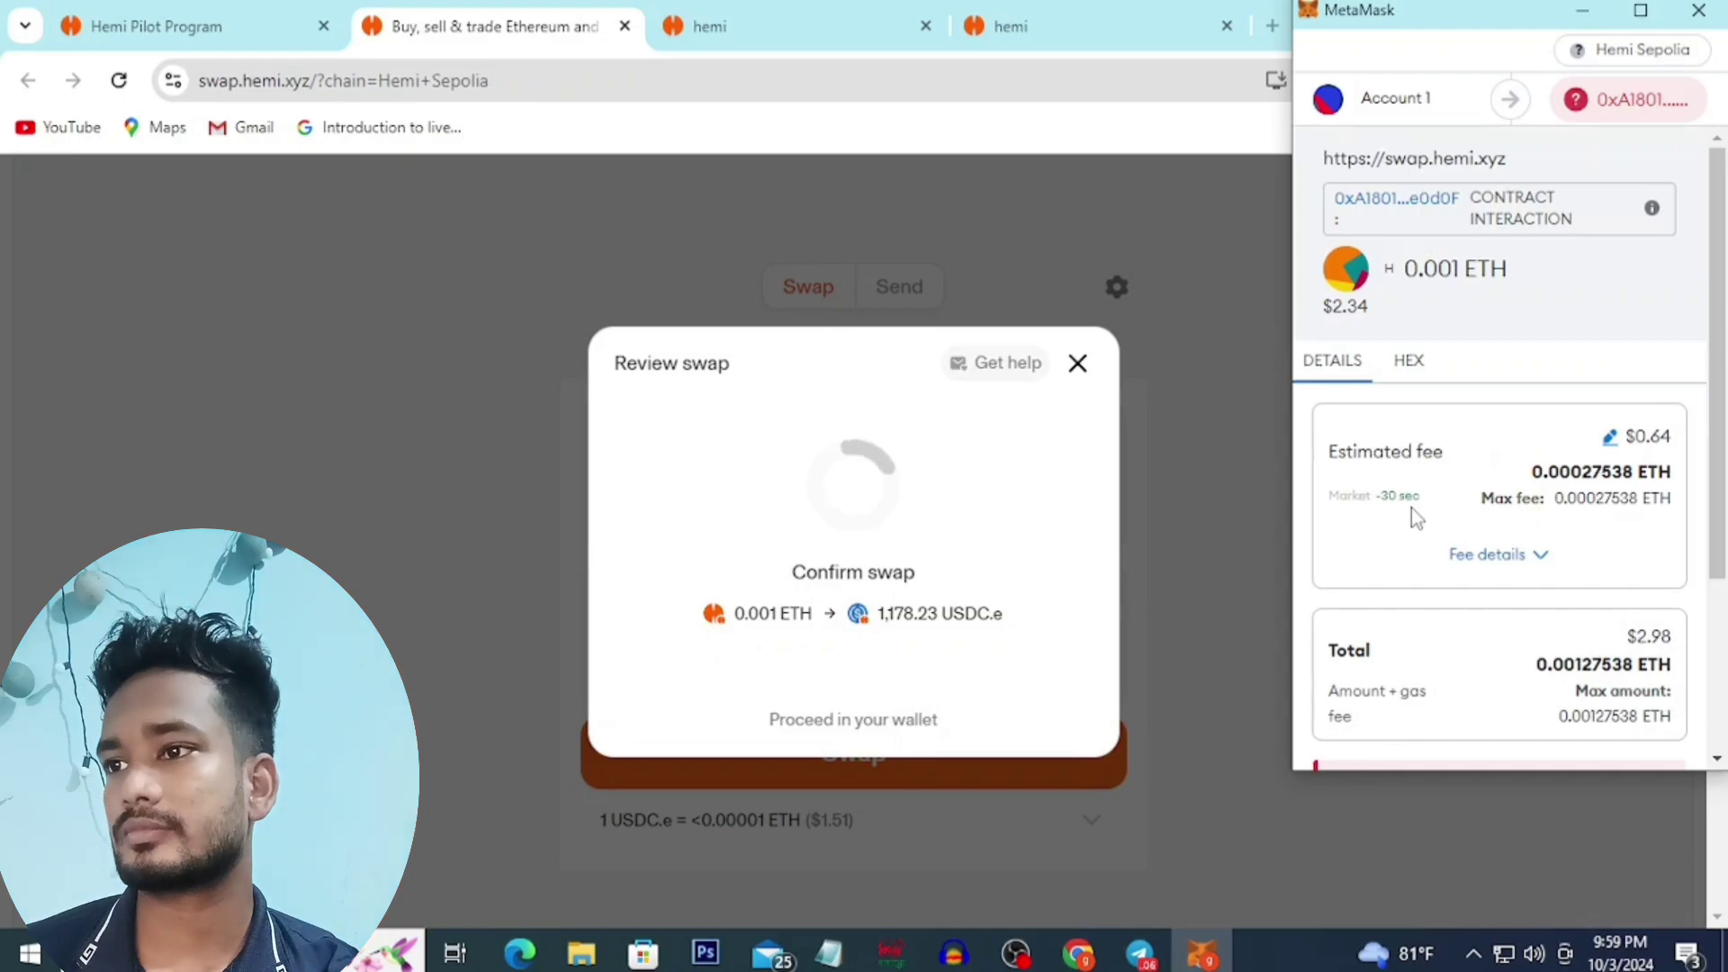
{"action": "scroll", "coordinate": [1436, 513], "scroll_direction": "down", "scroll_amount": 5}
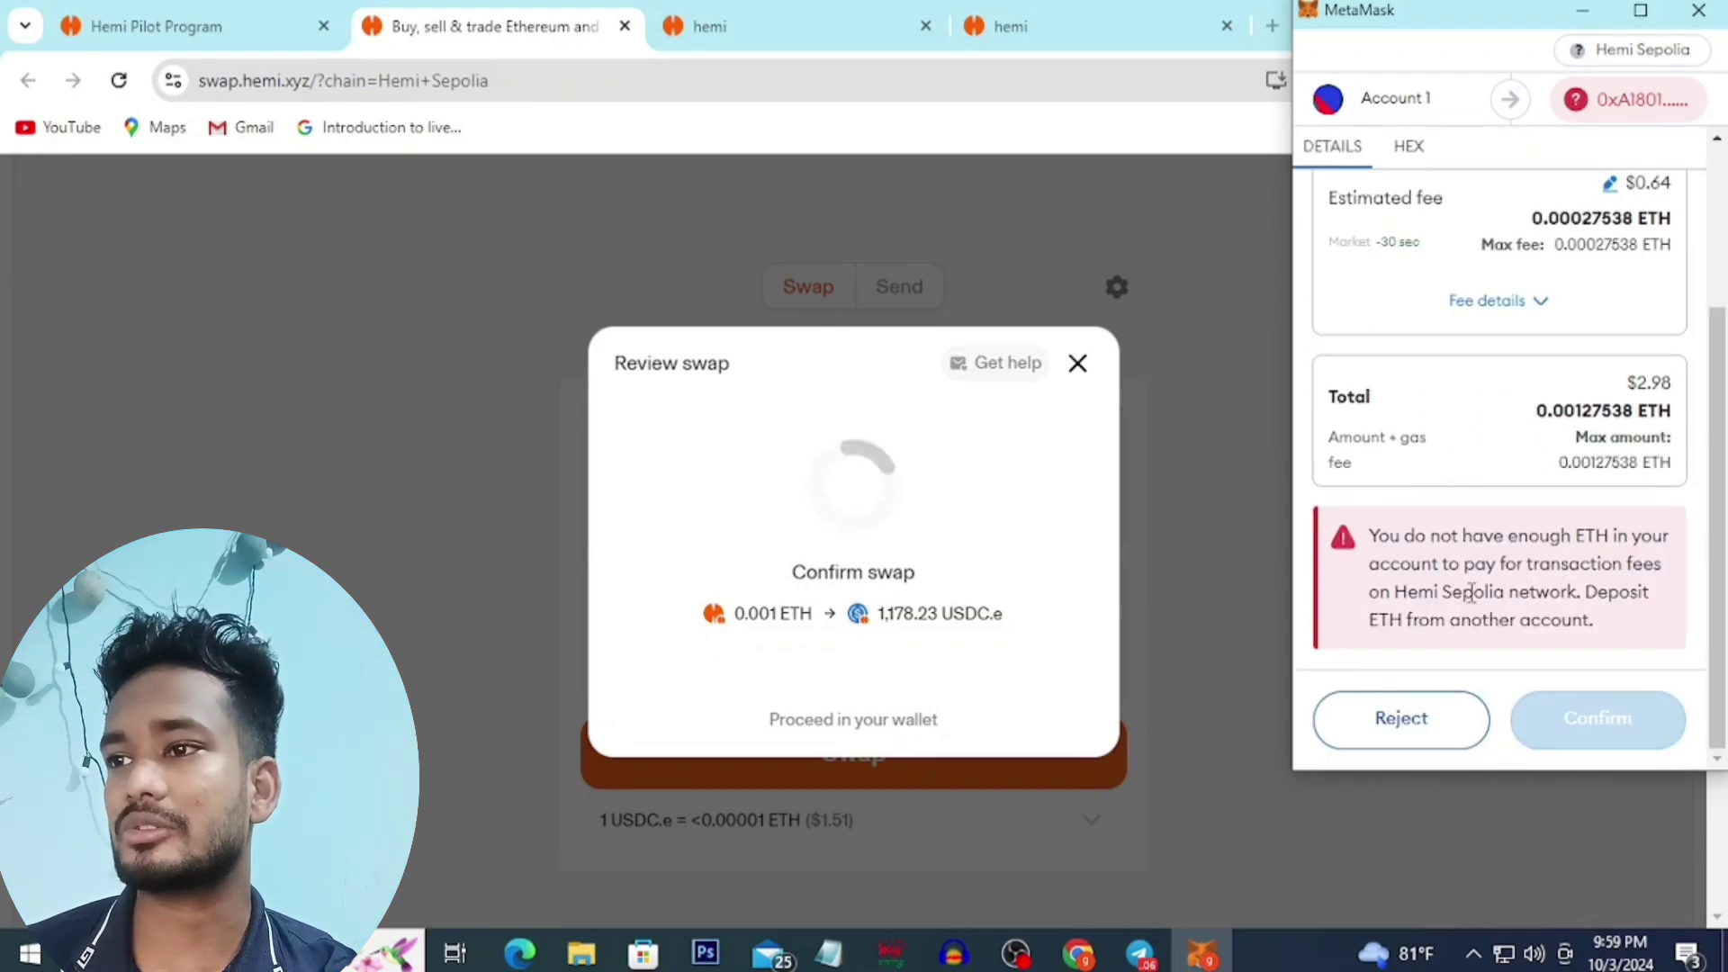
{"action": "left_click", "coordinate": [1420, 717]}
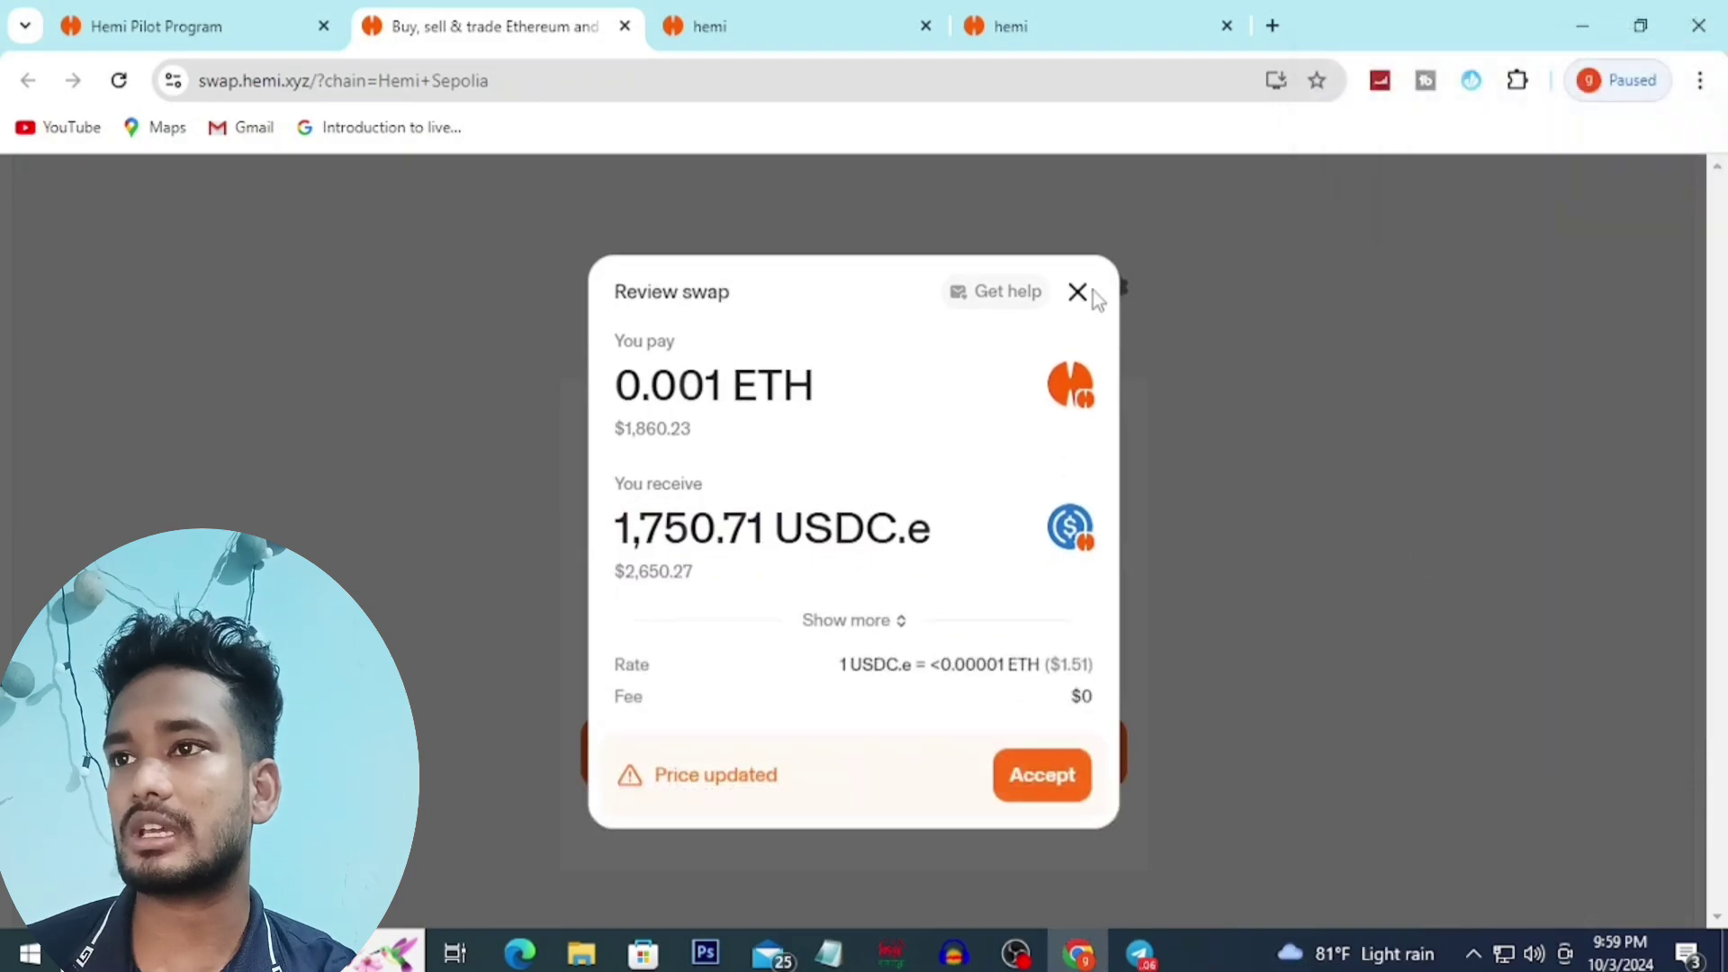
{"action": "left_click", "coordinate": [1095, 303]}
{"action": "left_click", "coordinate": [1094, 484]}
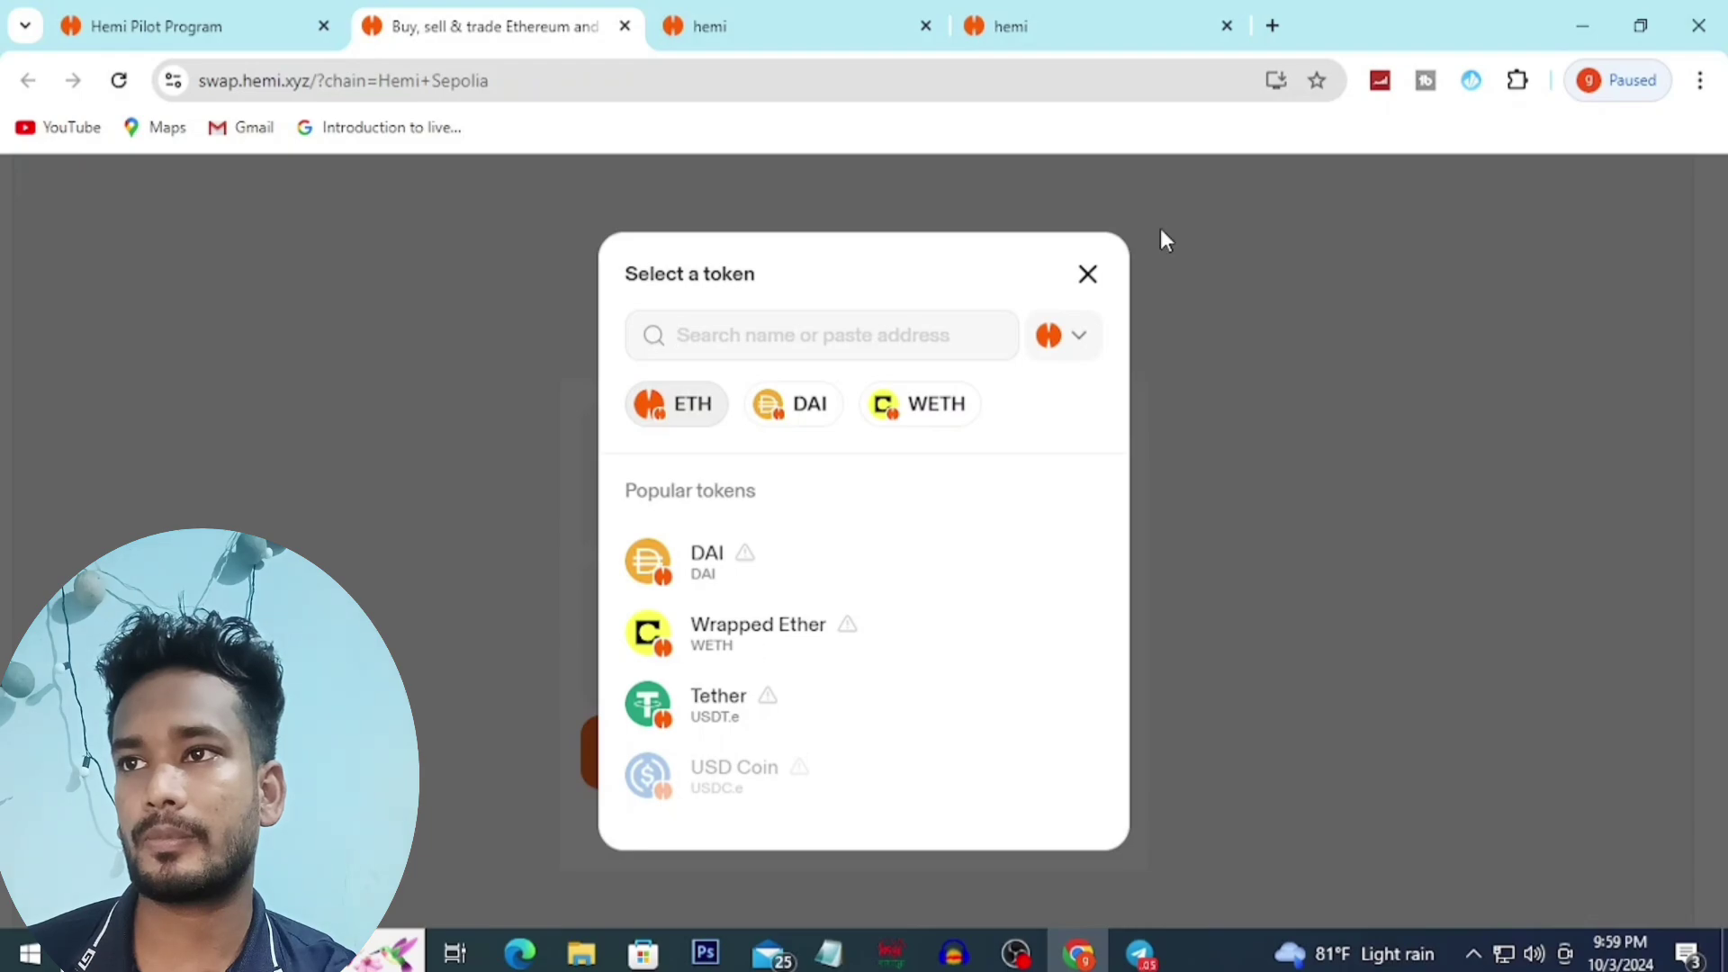
{"action": "left_click", "coordinate": [1090, 272]}
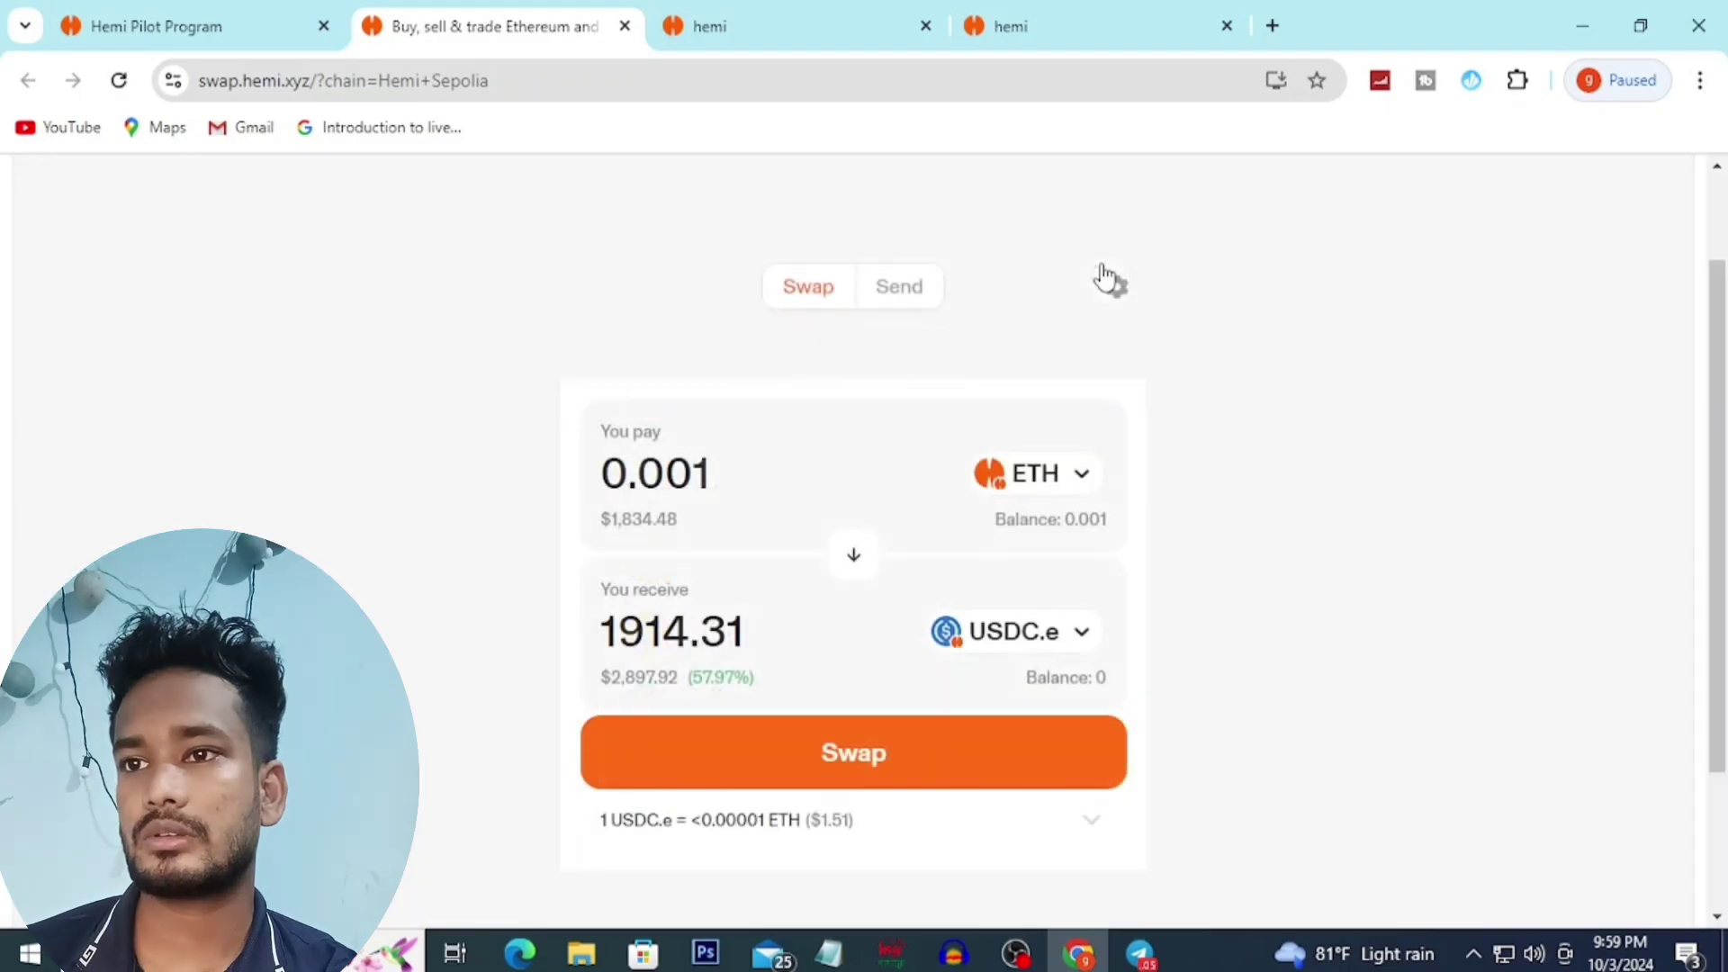
Step: Reverse the swap direction so that USDC.e is paid and ETH is received
{"action": "left_click", "coordinate": [852, 565]}
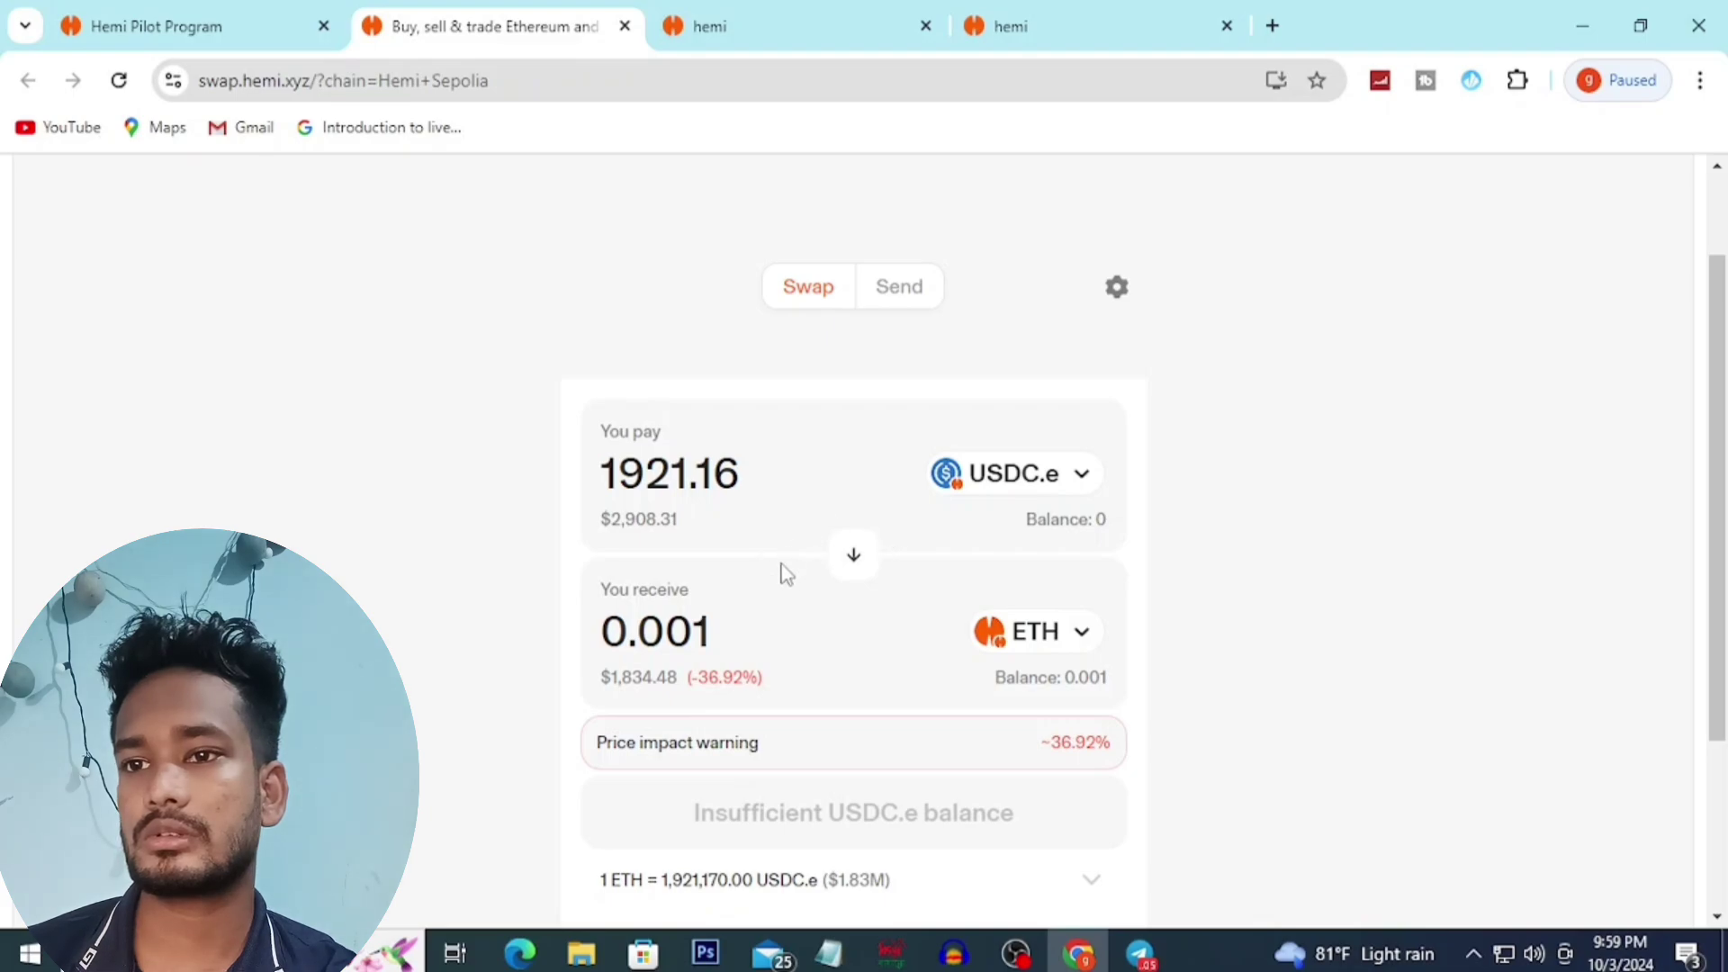
{"action": "scroll", "coordinate": [760, 667], "scroll_direction": "down", "scroll_amount": 3}
{"action": "scroll", "coordinate": [987, 547], "scroll_direction": "up", "scroll_amount": 4}
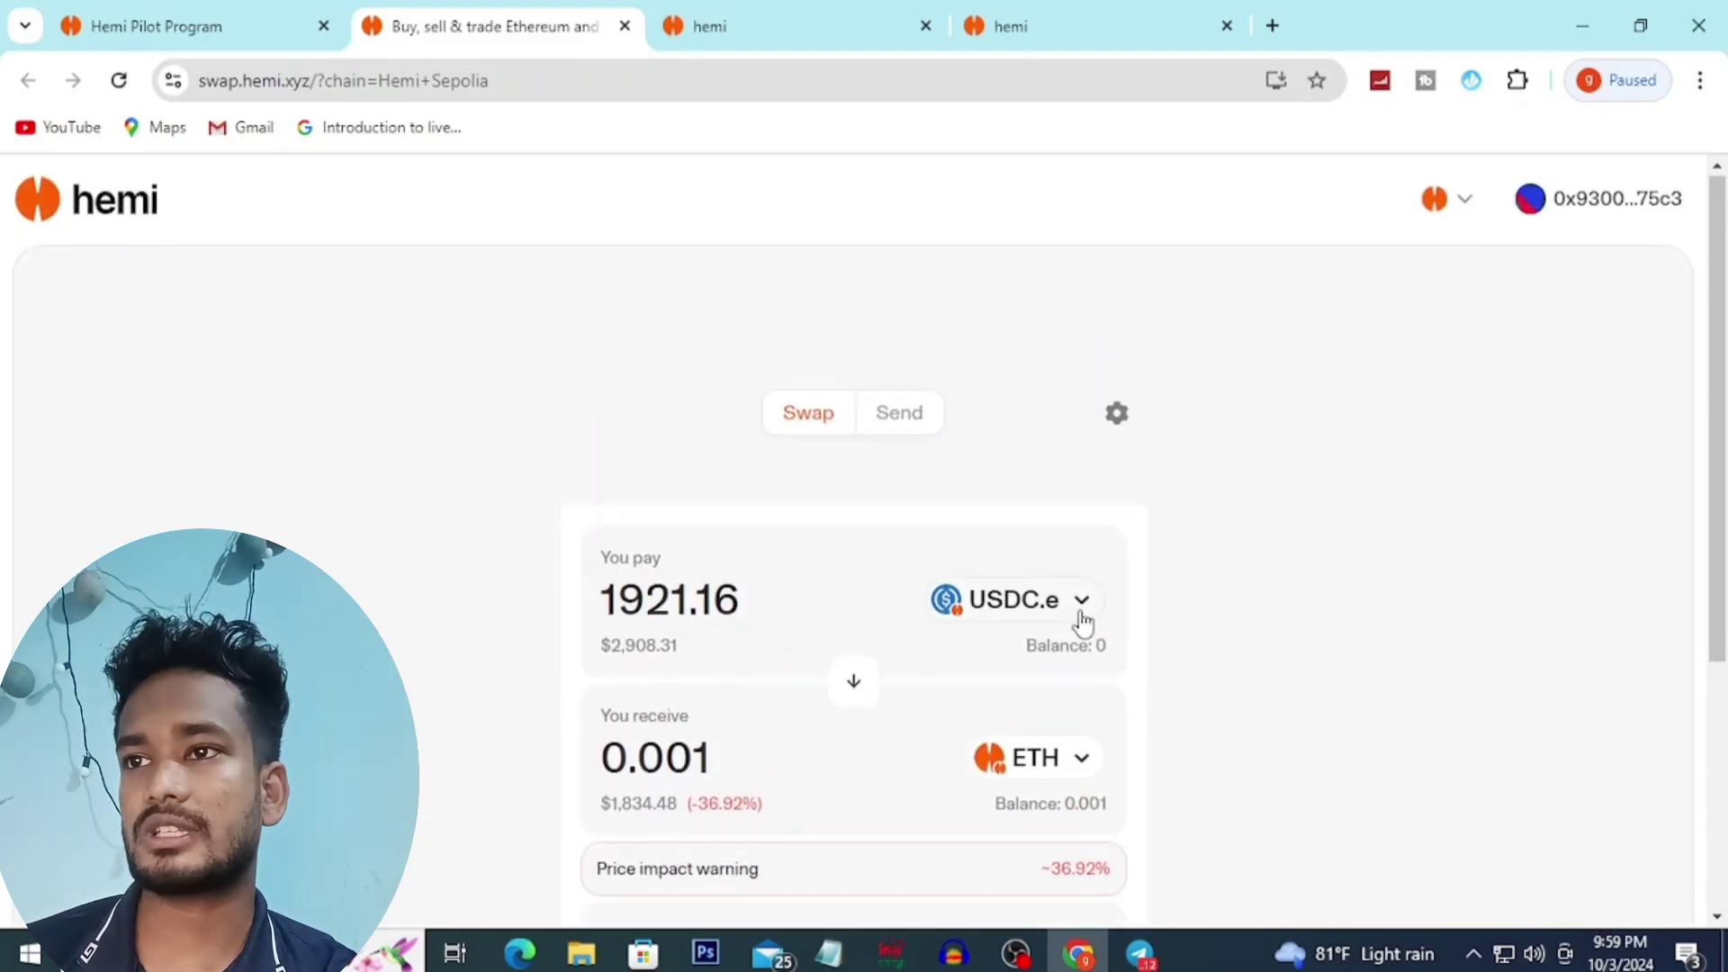
{"action": "scroll", "coordinate": [1015, 403], "scroll_direction": "down", "scroll_amount": 3}
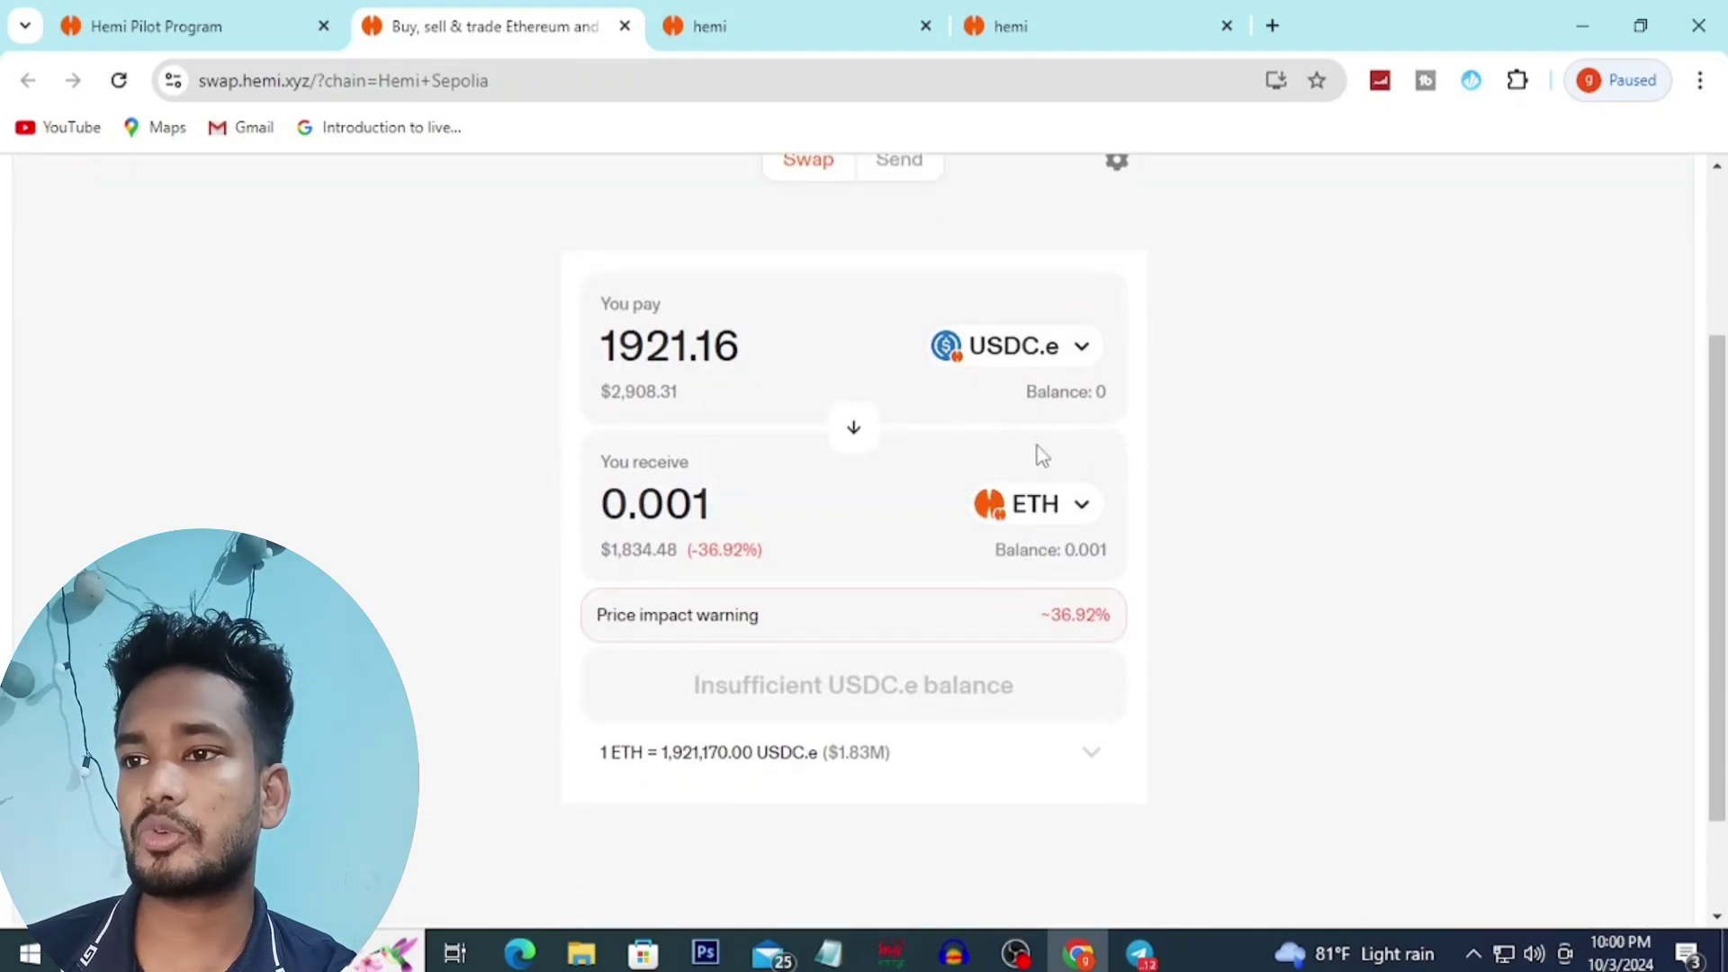
{"action": "scroll", "coordinate": [1008, 569], "scroll_direction": "up", "scroll_amount": 3}
{"action": "scroll", "coordinate": [1007, 569], "scroll_direction": "down", "scroll_amount": 1}
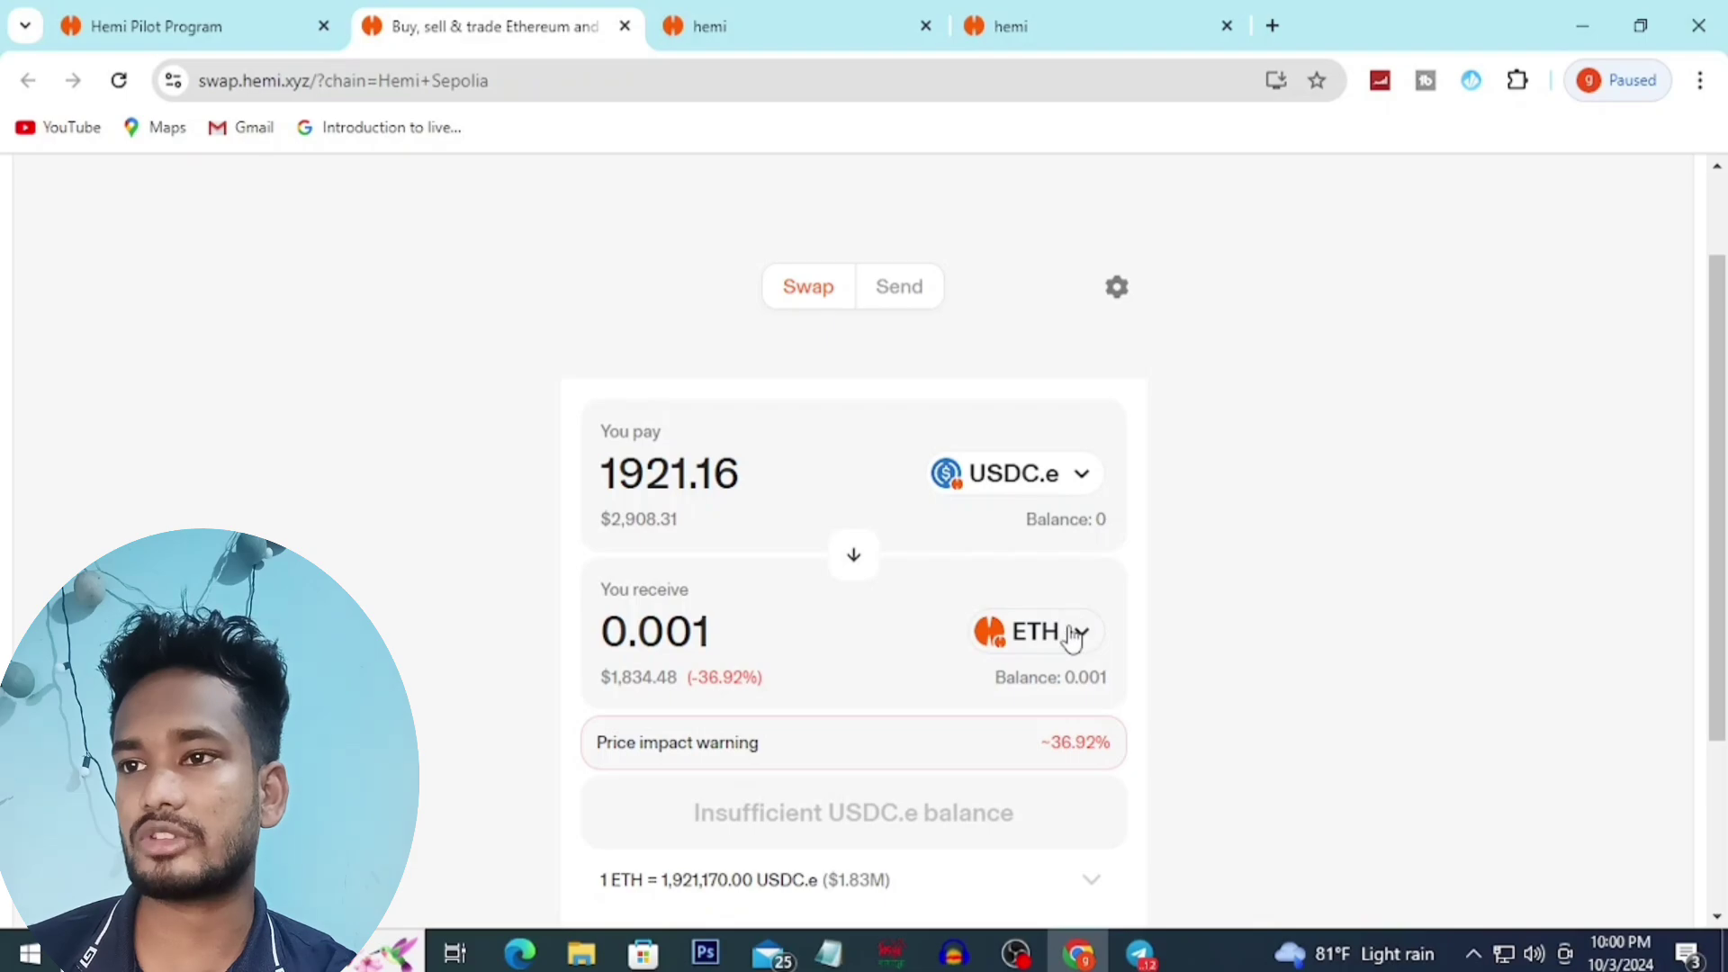
Step: Check which networks the token selection offers for the token to receive, and close the selection unchanged
{"action": "left_click", "coordinate": [1071, 638]}
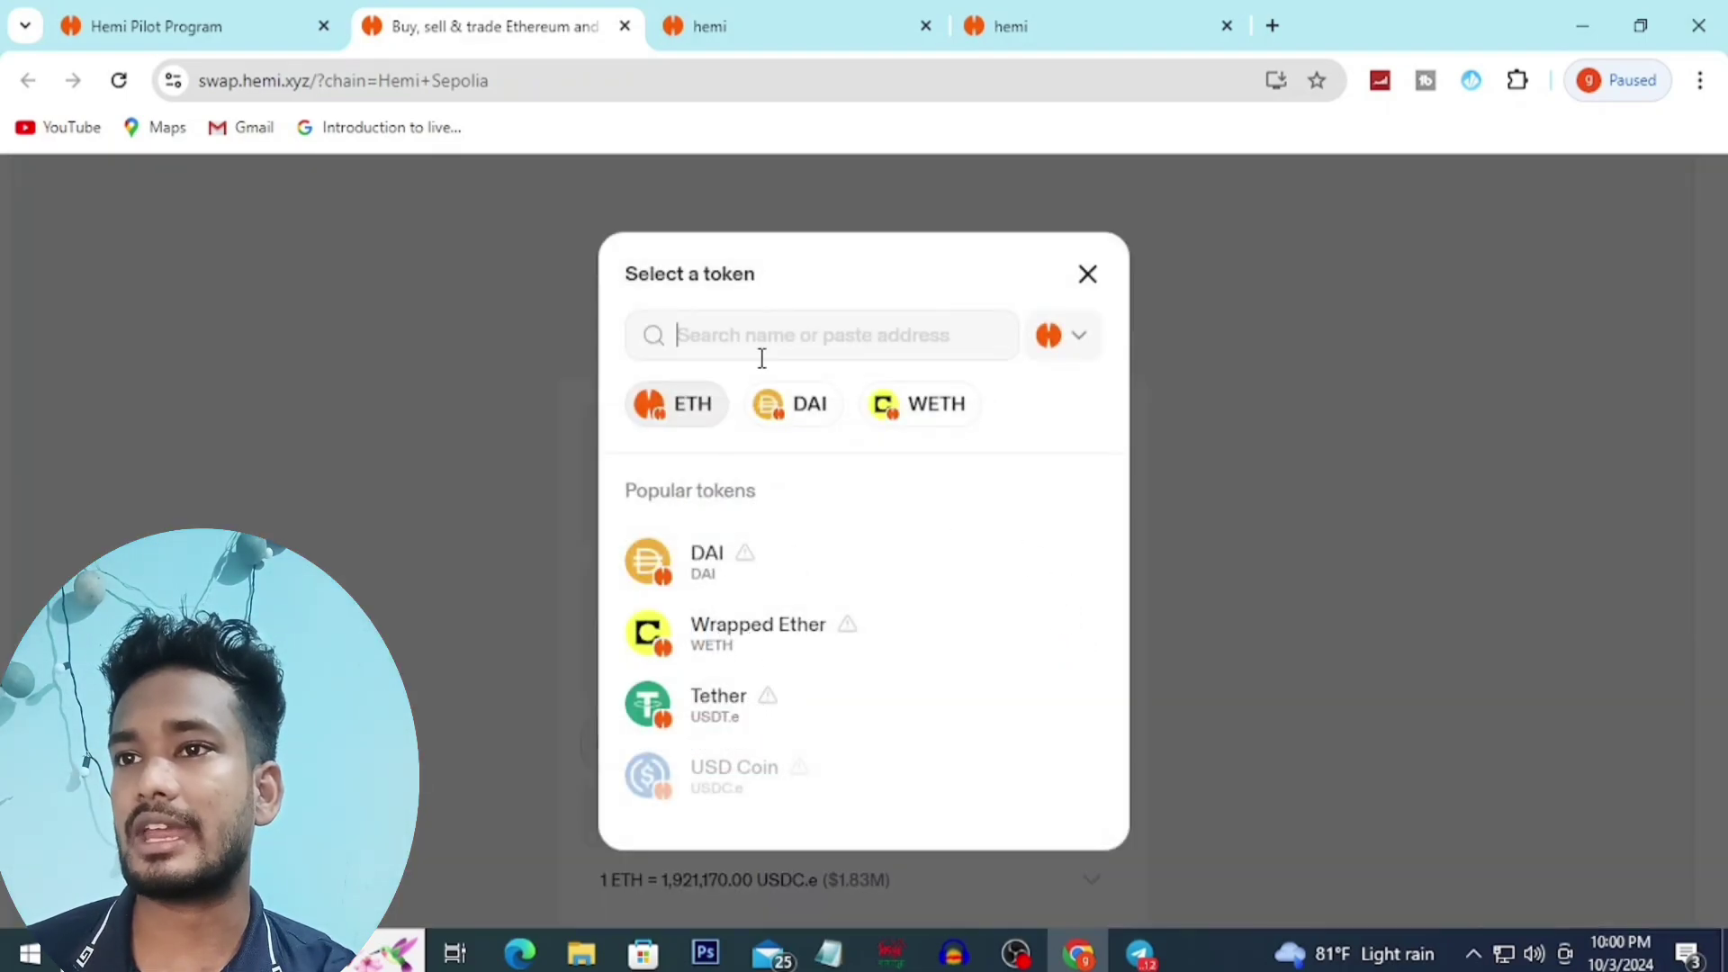
{"action": "left_click", "coordinate": [1078, 338]}
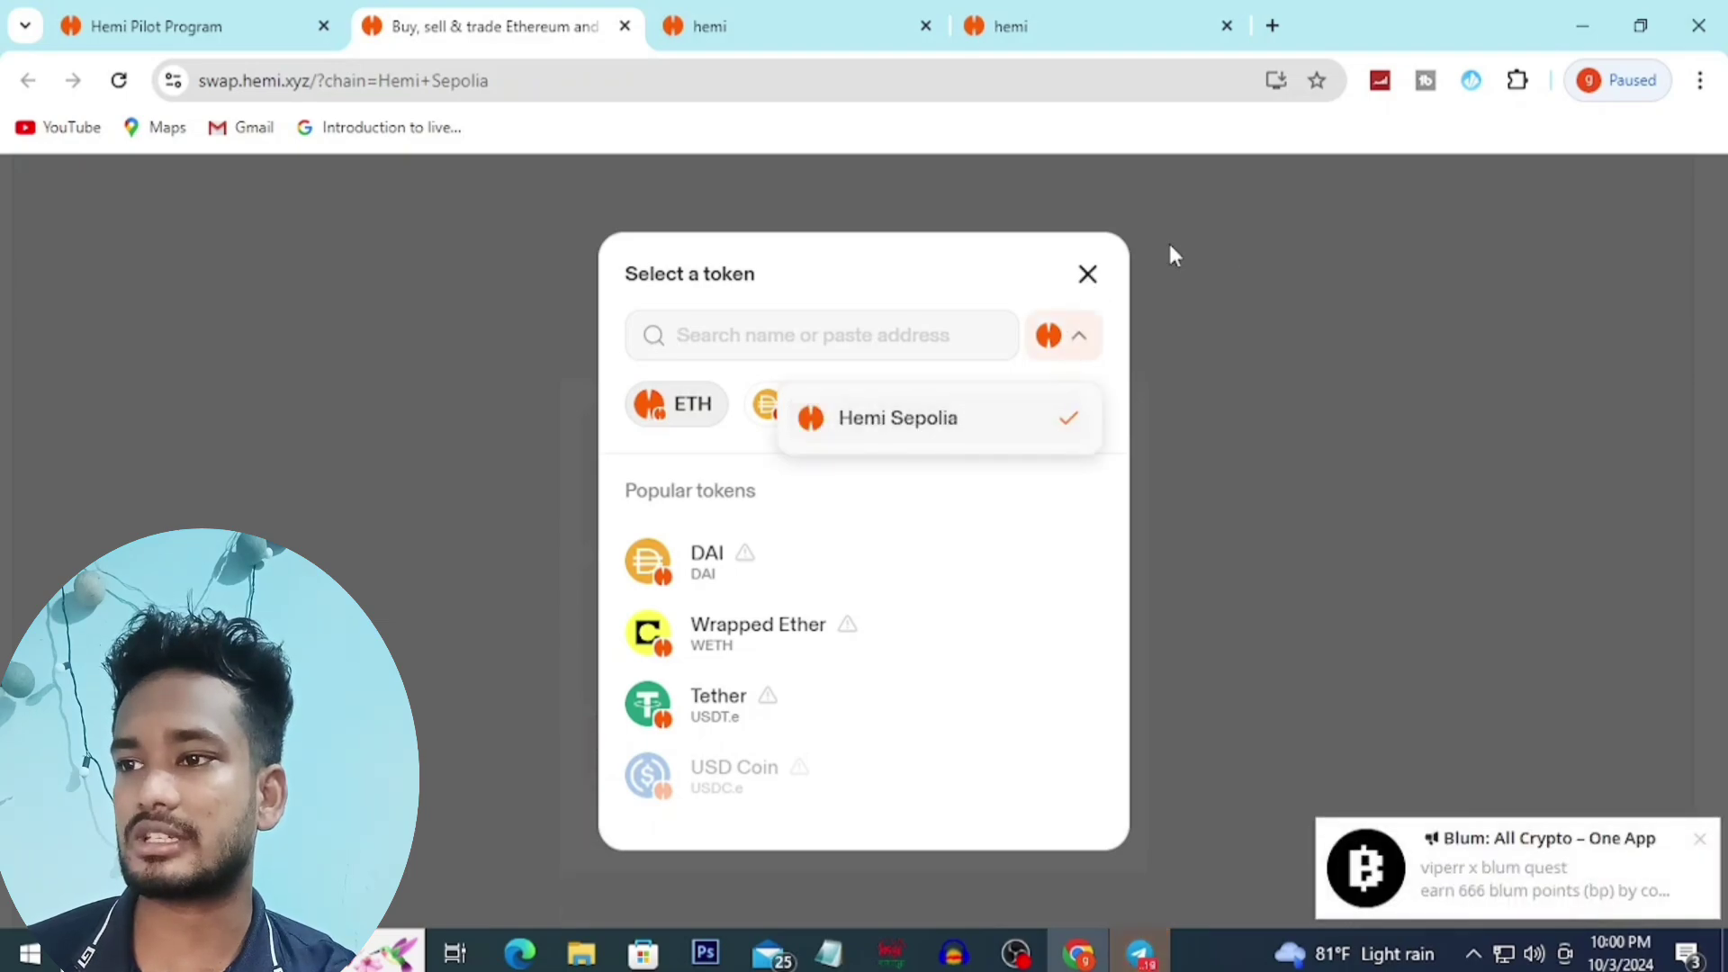
{"action": "left_click", "coordinate": [1088, 275]}
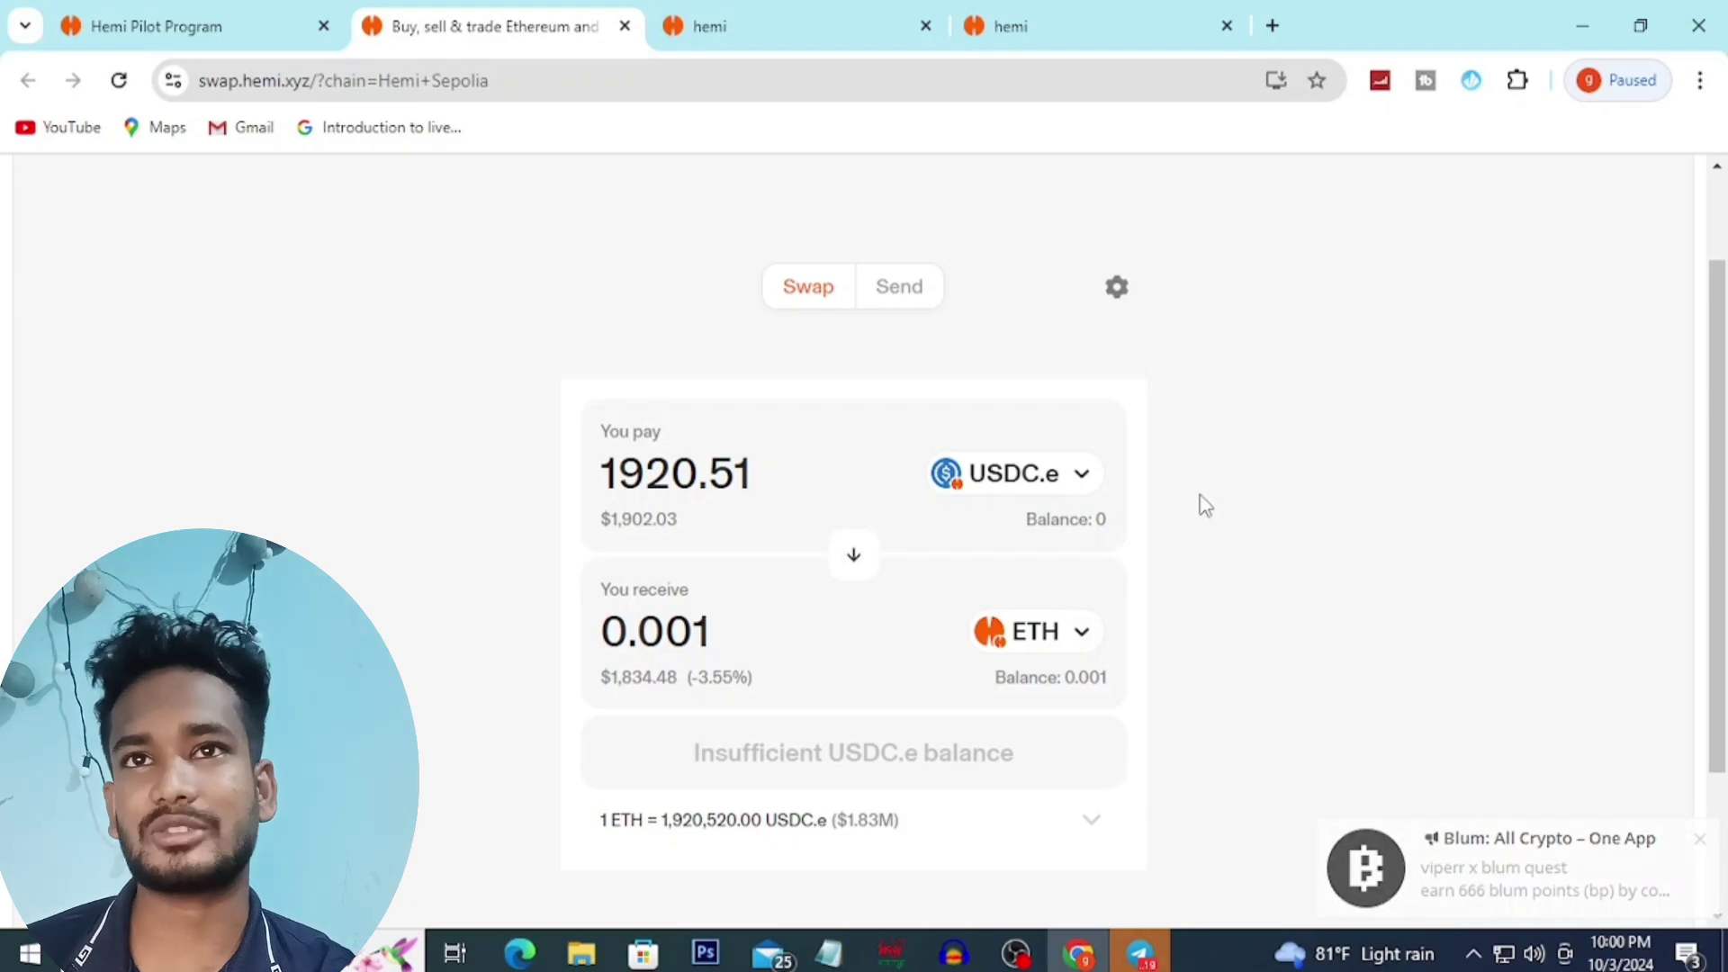
Step: Open the Create a SAFE on HEMI task from the Hemi Pilot Program dashboard and accept all cookies on the Safe{Wallet} page
{"action": "left_click", "coordinate": [331, 27]}
{"action": "scroll", "coordinate": [545, 471], "scroll_direction": "down", "scroll_amount": 5}
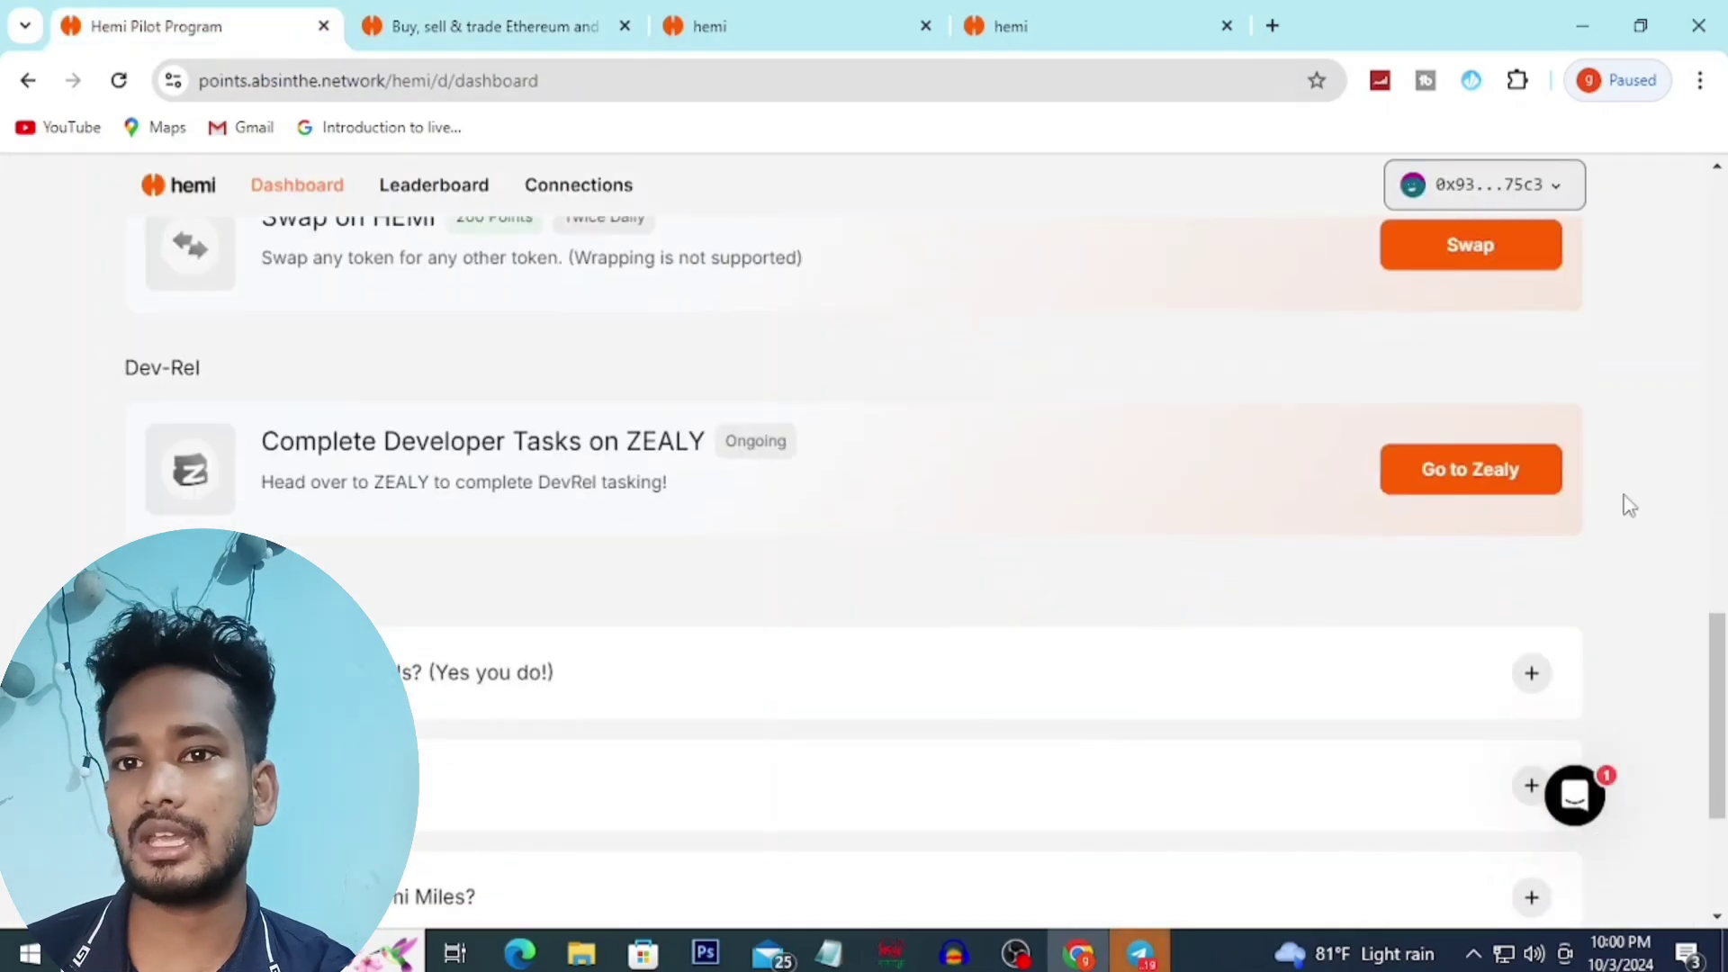
{"action": "scroll", "coordinate": [882, 594], "scroll_direction": "down", "scroll_amount": 3}
{"action": "scroll", "coordinate": [900, 590], "scroll_direction": "up", "scroll_amount": 8}
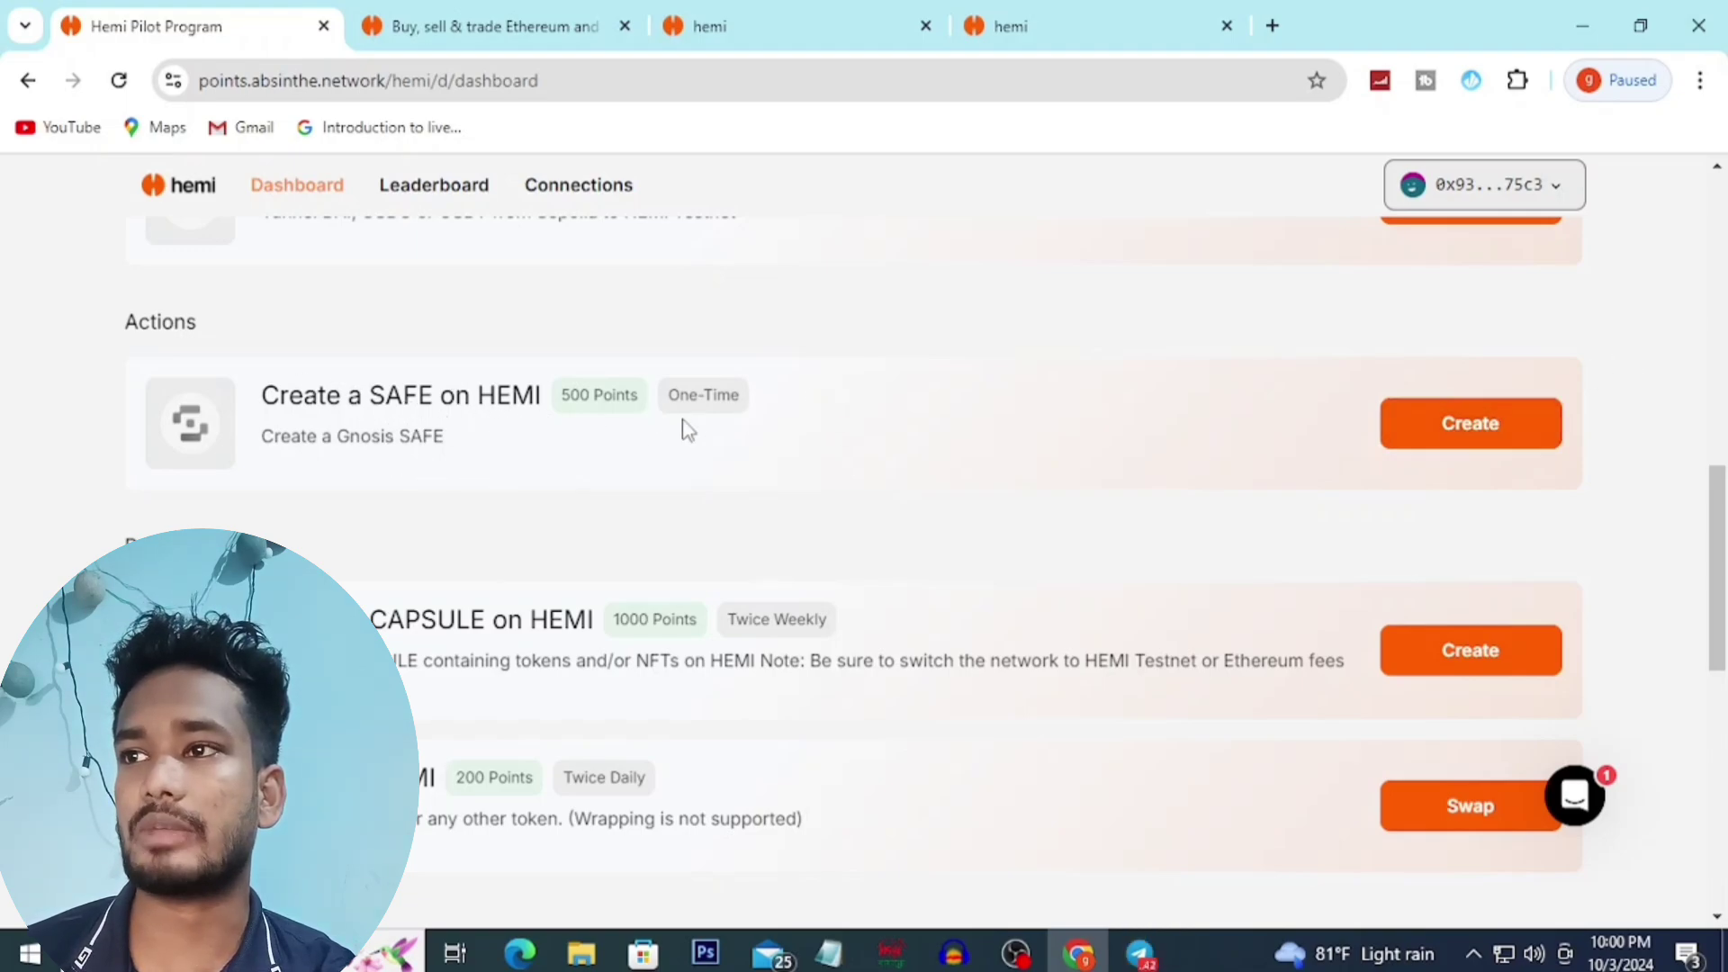
{"action": "left_click", "coordinate": [1431, 419]}
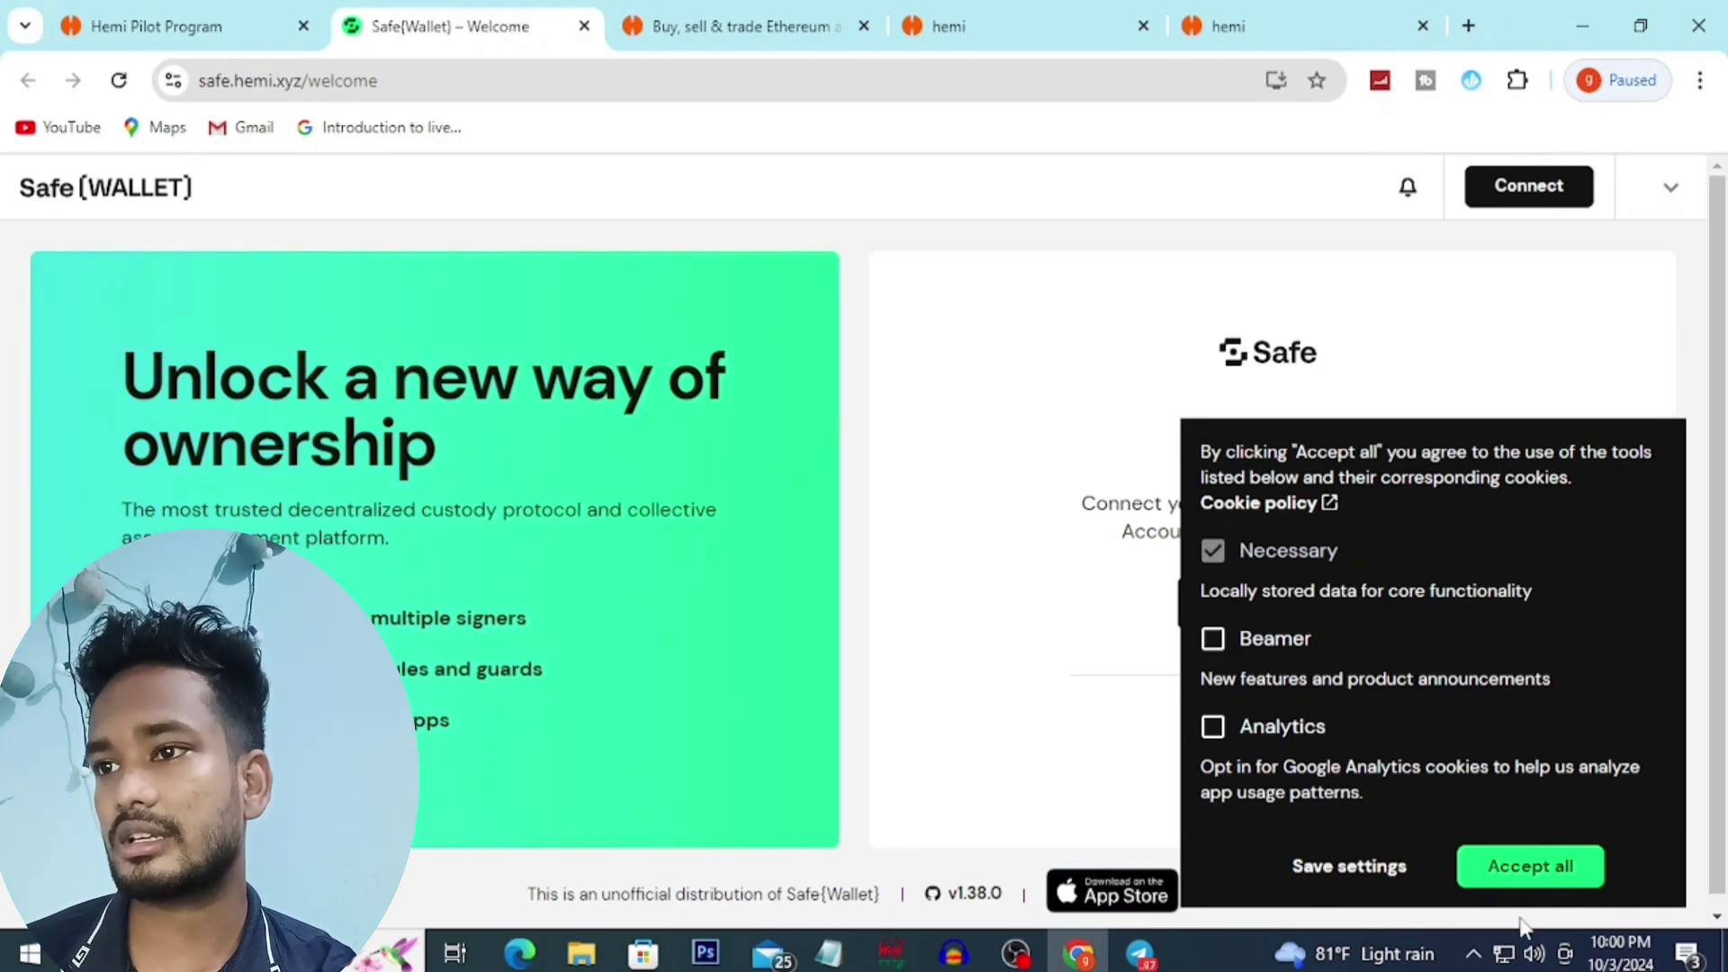
{"action": "left_click", "coordinate": [1530, 866]}
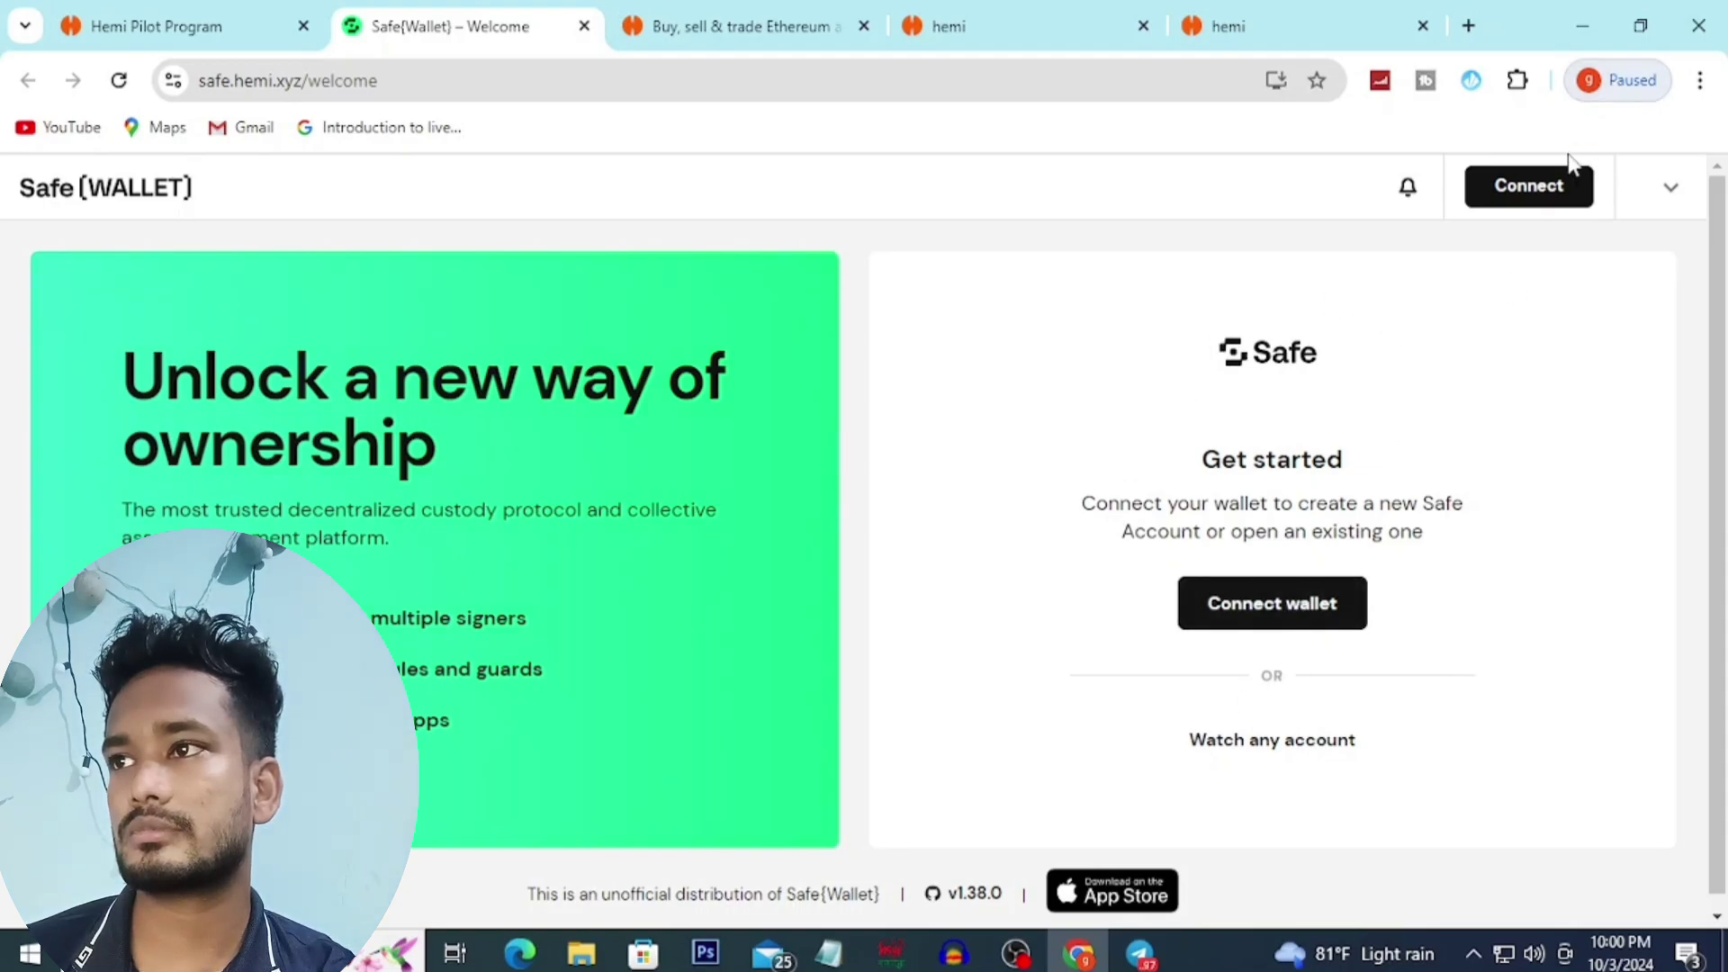
{"action": "scroll", "coordinate": [945, 457], "scroll_direction": "down", "scroll_amount": 1}
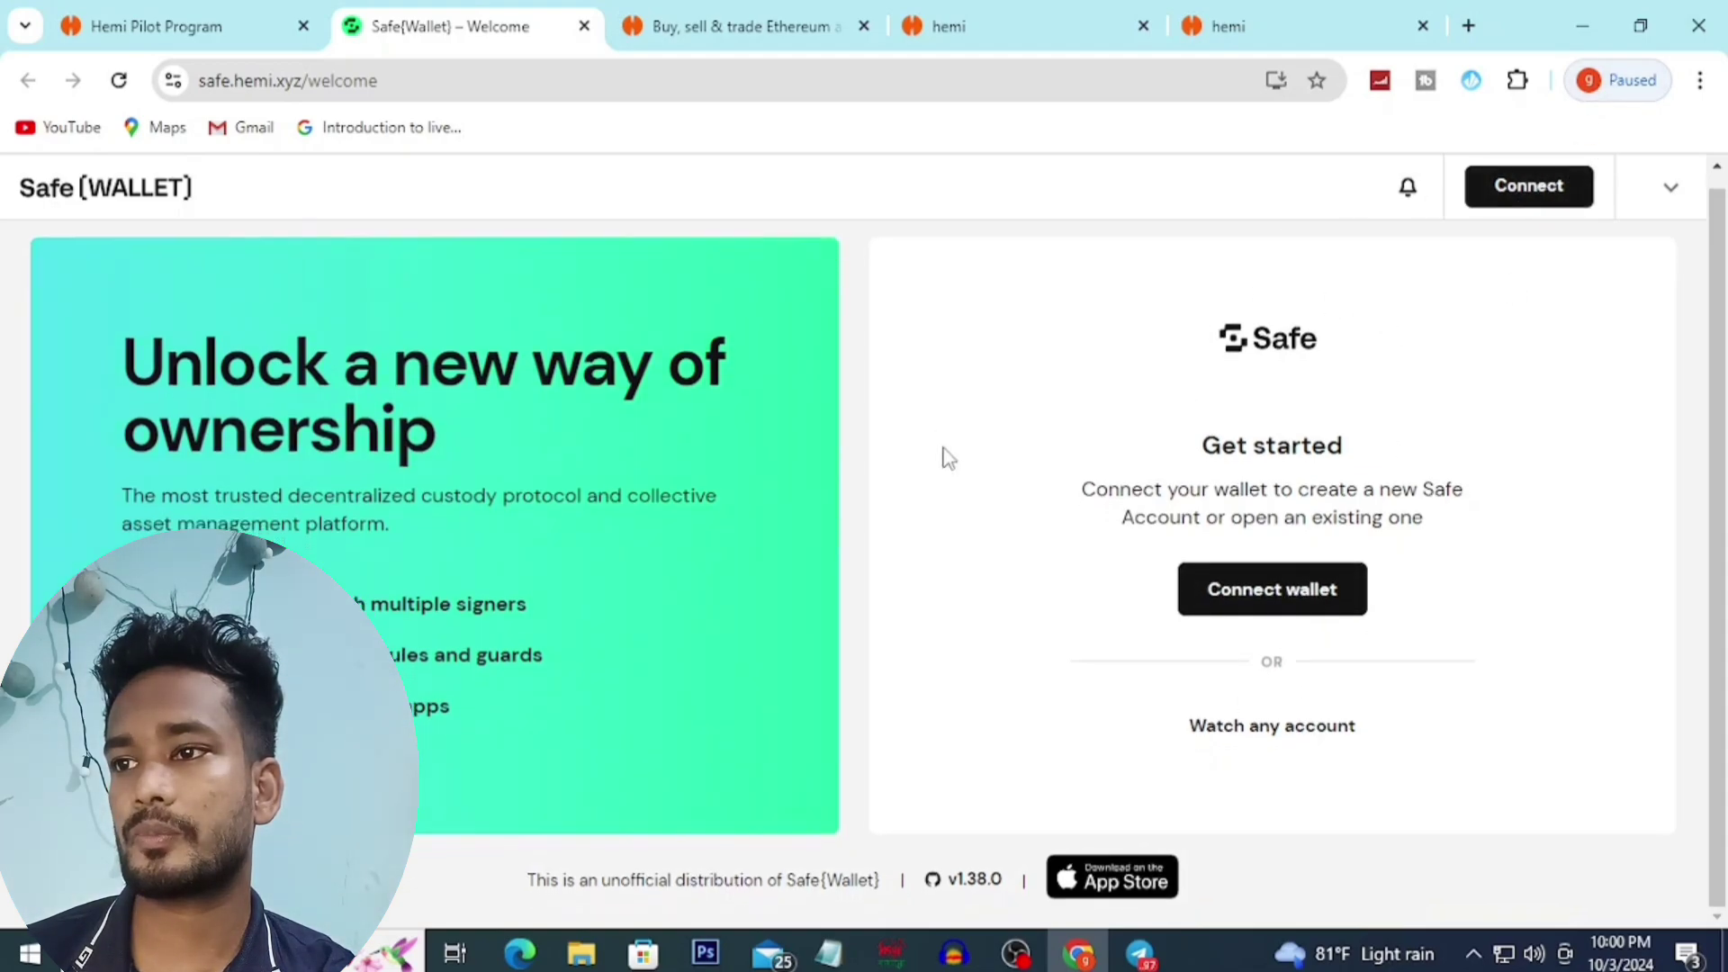
{"action": "scroll", "coordinate": [988, 475], "scroll_direction": "up", "scroll_amount": 1}
{"action": "scroll", "coordinate": [987, 474], "scroll_direction": "down", "scroll_amount": 1}
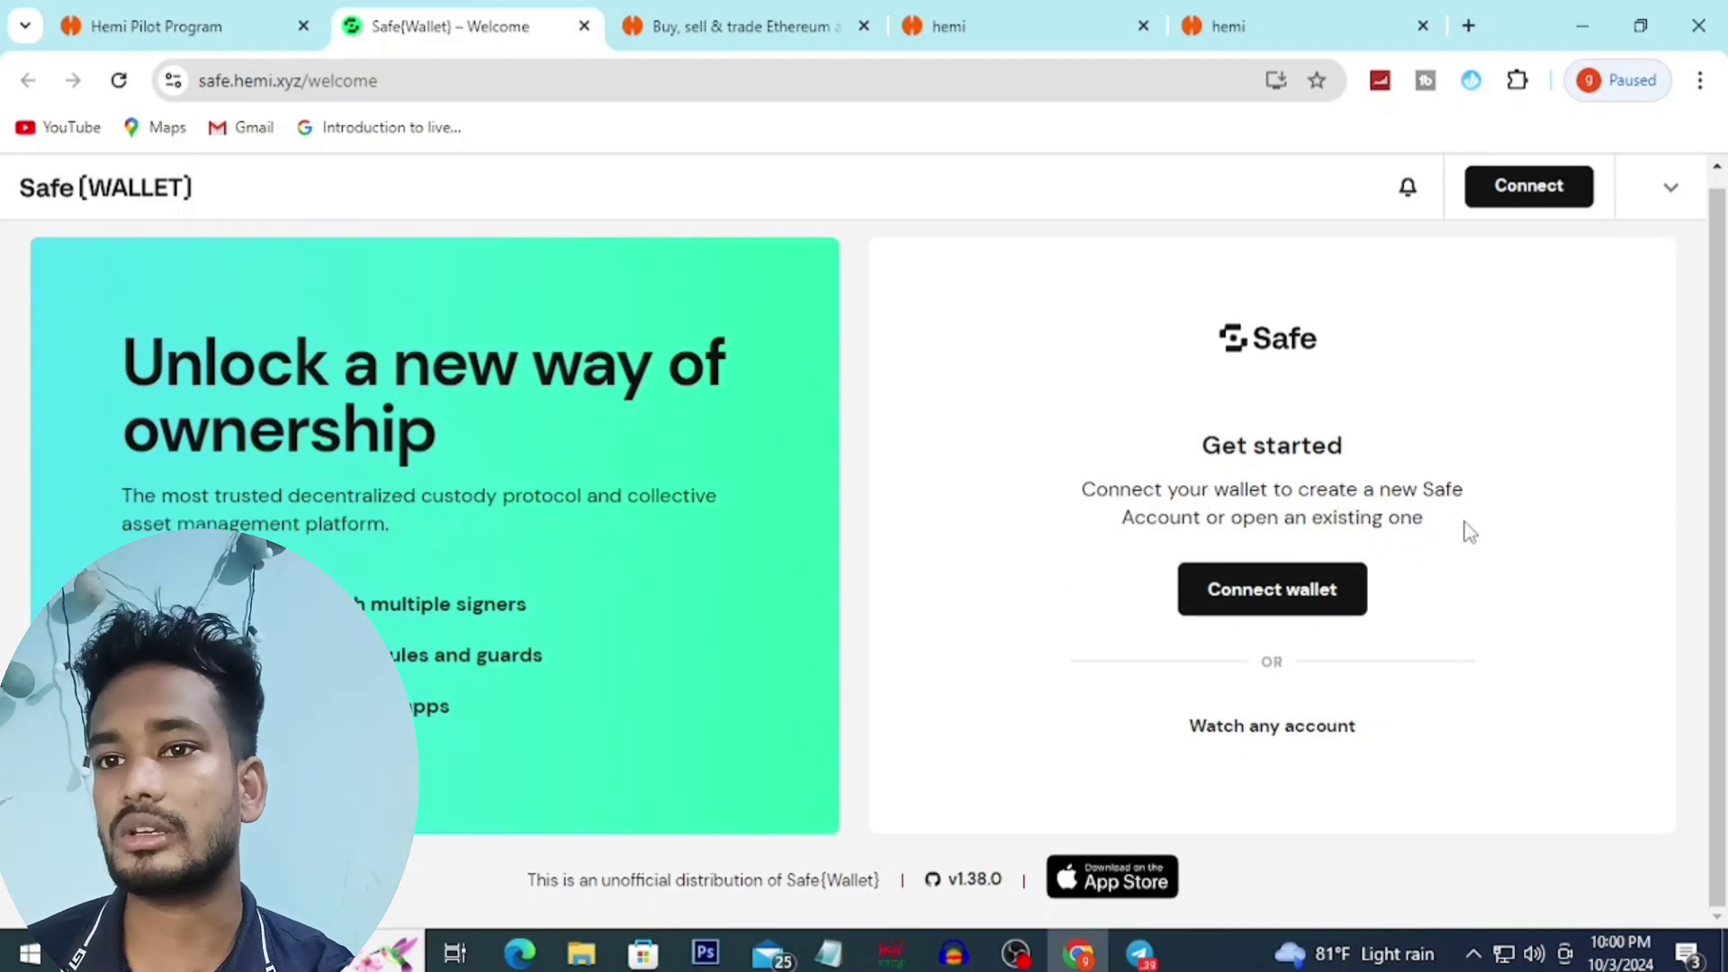
{"action": "scroll", "coordinate": [652, 634], "scroll_direction": "up", "scroll_amount": 1}
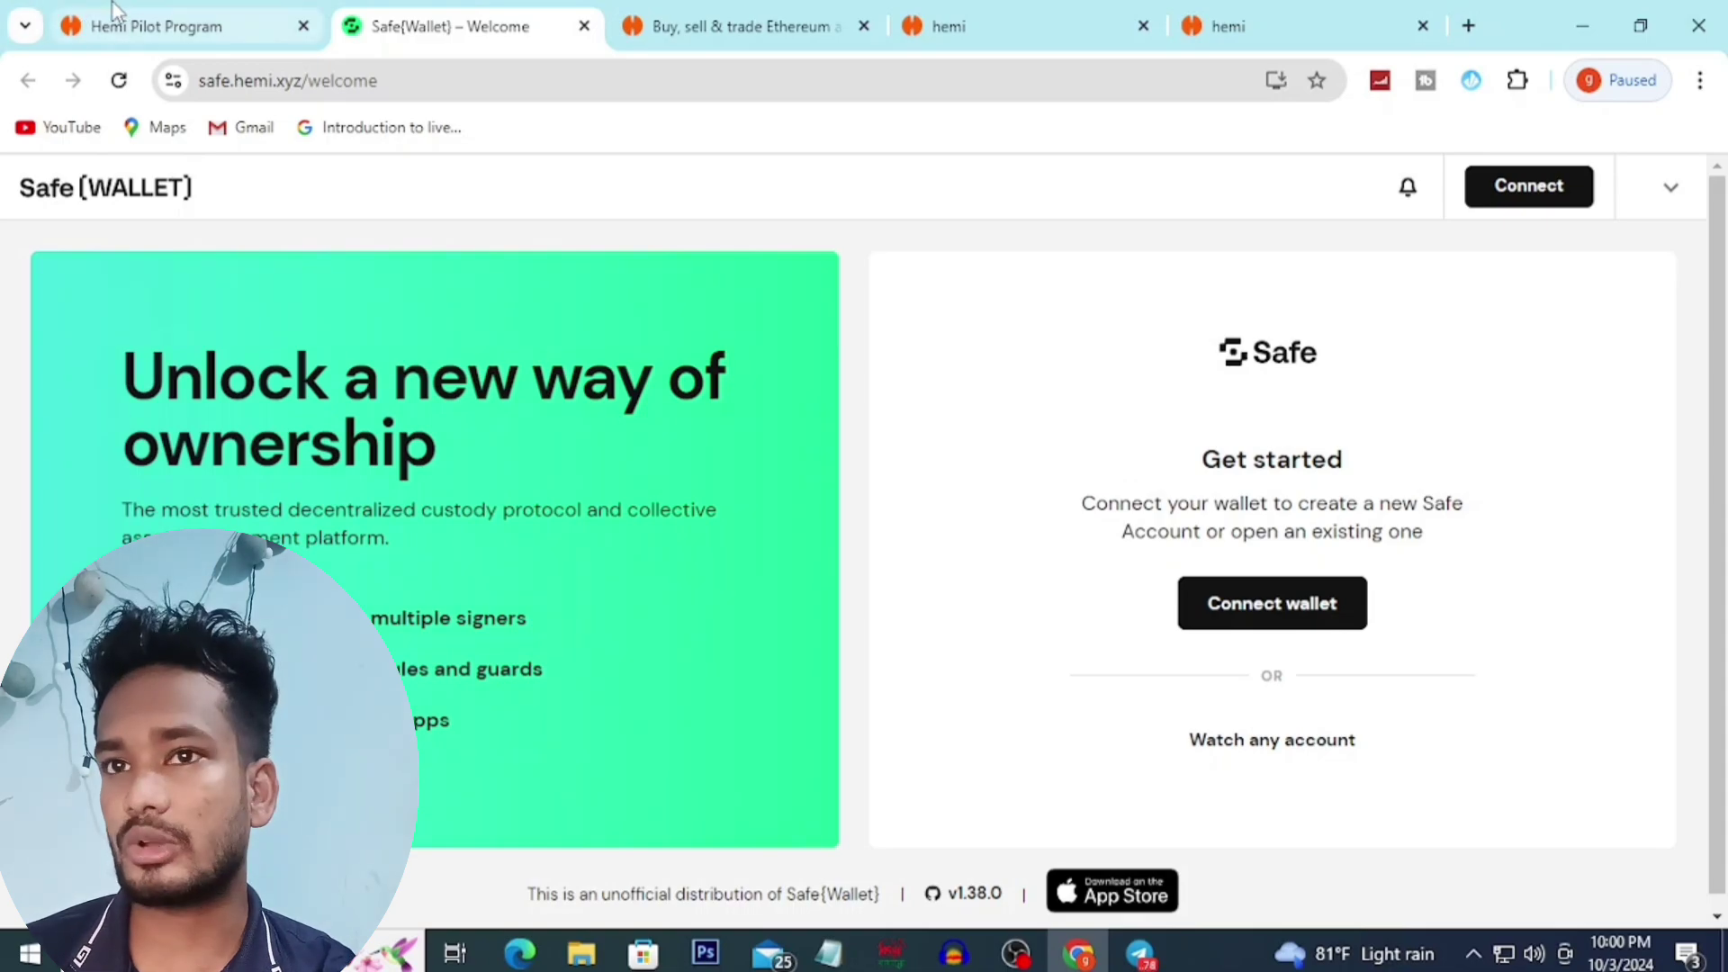
Step: Review the tasks and FAQs on the Hemi Pilot Program dashboard, expand the question about more seasons, and return to the ranking overview
{"action": "left_click", "coordinate": [126, 27]}
{"action": "scroll", "coordinate": [952, 622], "scroll_direction": "up", "scroll_amount": 3}
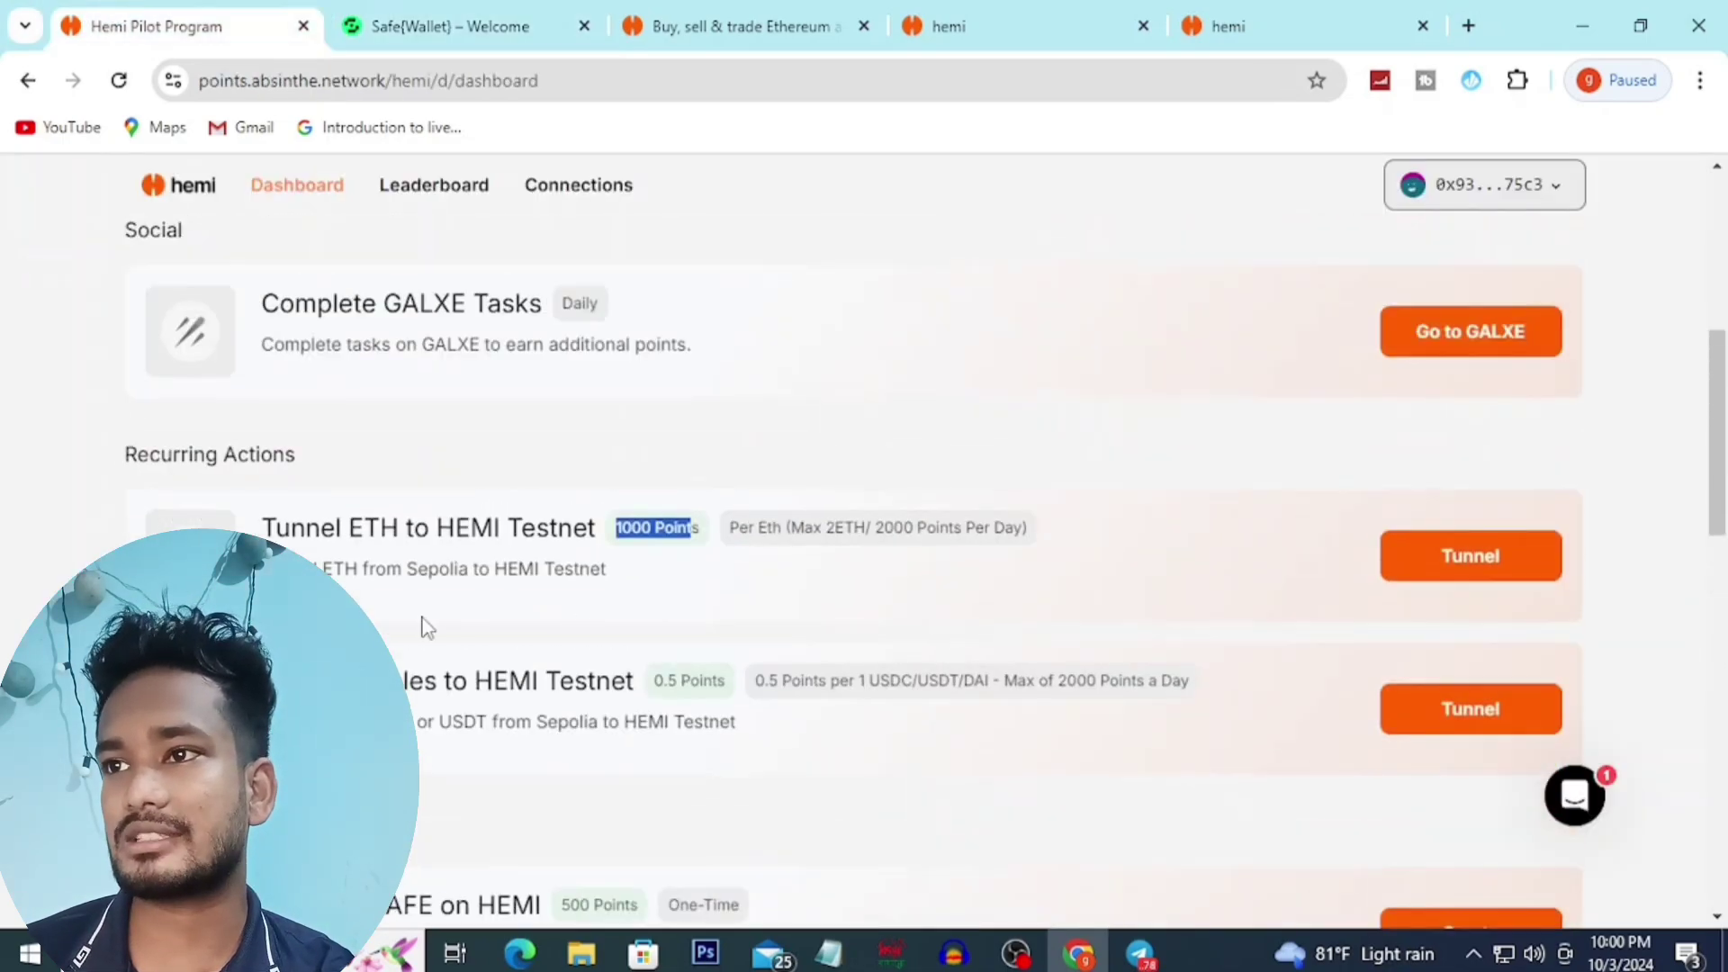
{"action": "scroll", "coordinate": [1550, 552], "scroll_direction": "down", "scroll_amount": 8}
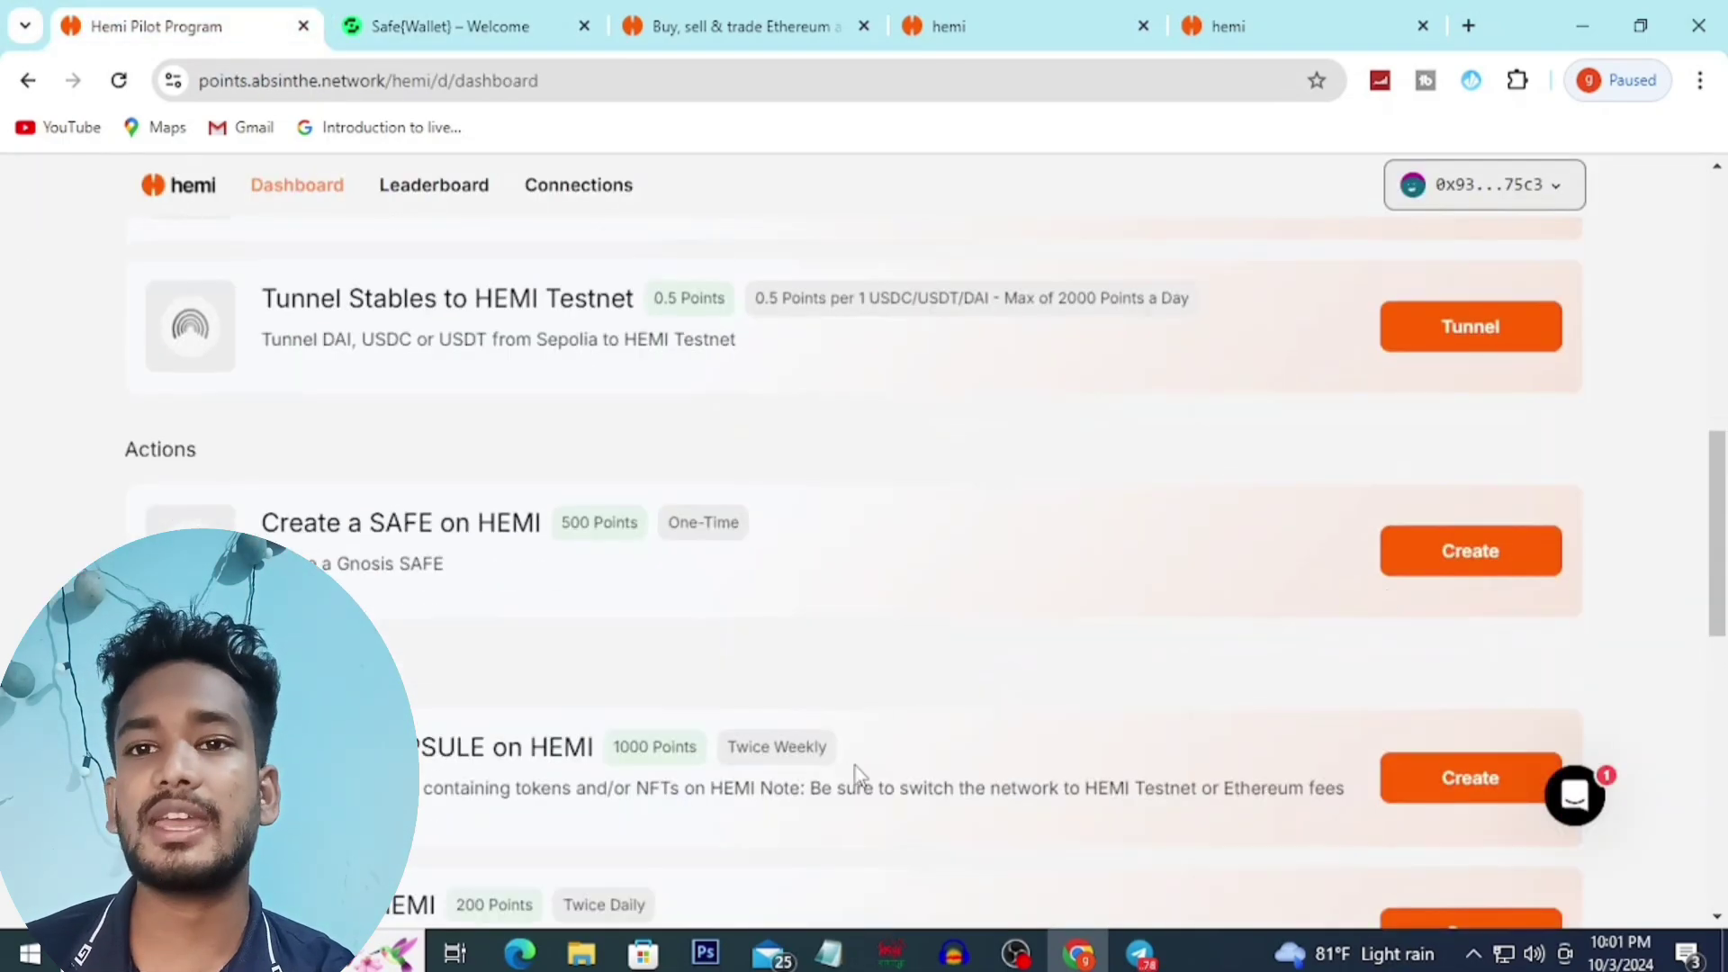
{"action": "scroll", "coordinate": [942, 560], "scroll_direction": "down", "scroll_amount": 4}
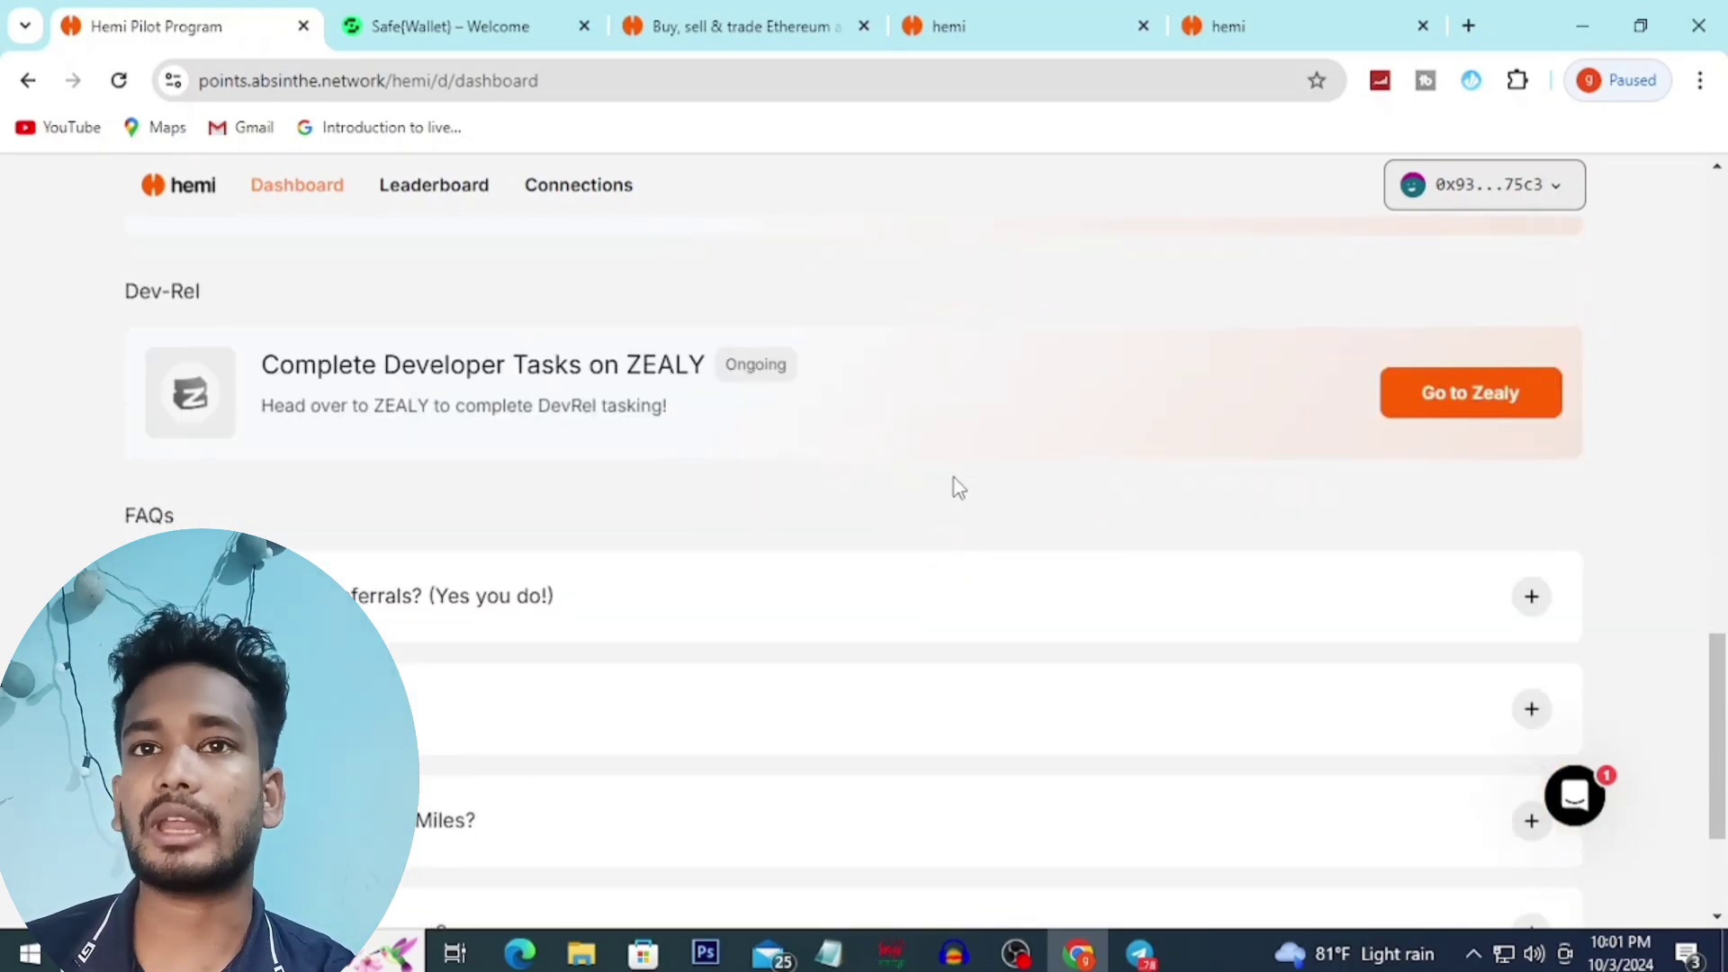
{"action": "scroll", "coordinate": [958, 487], "scroll_direction": "down", "scroll_amount": 3}
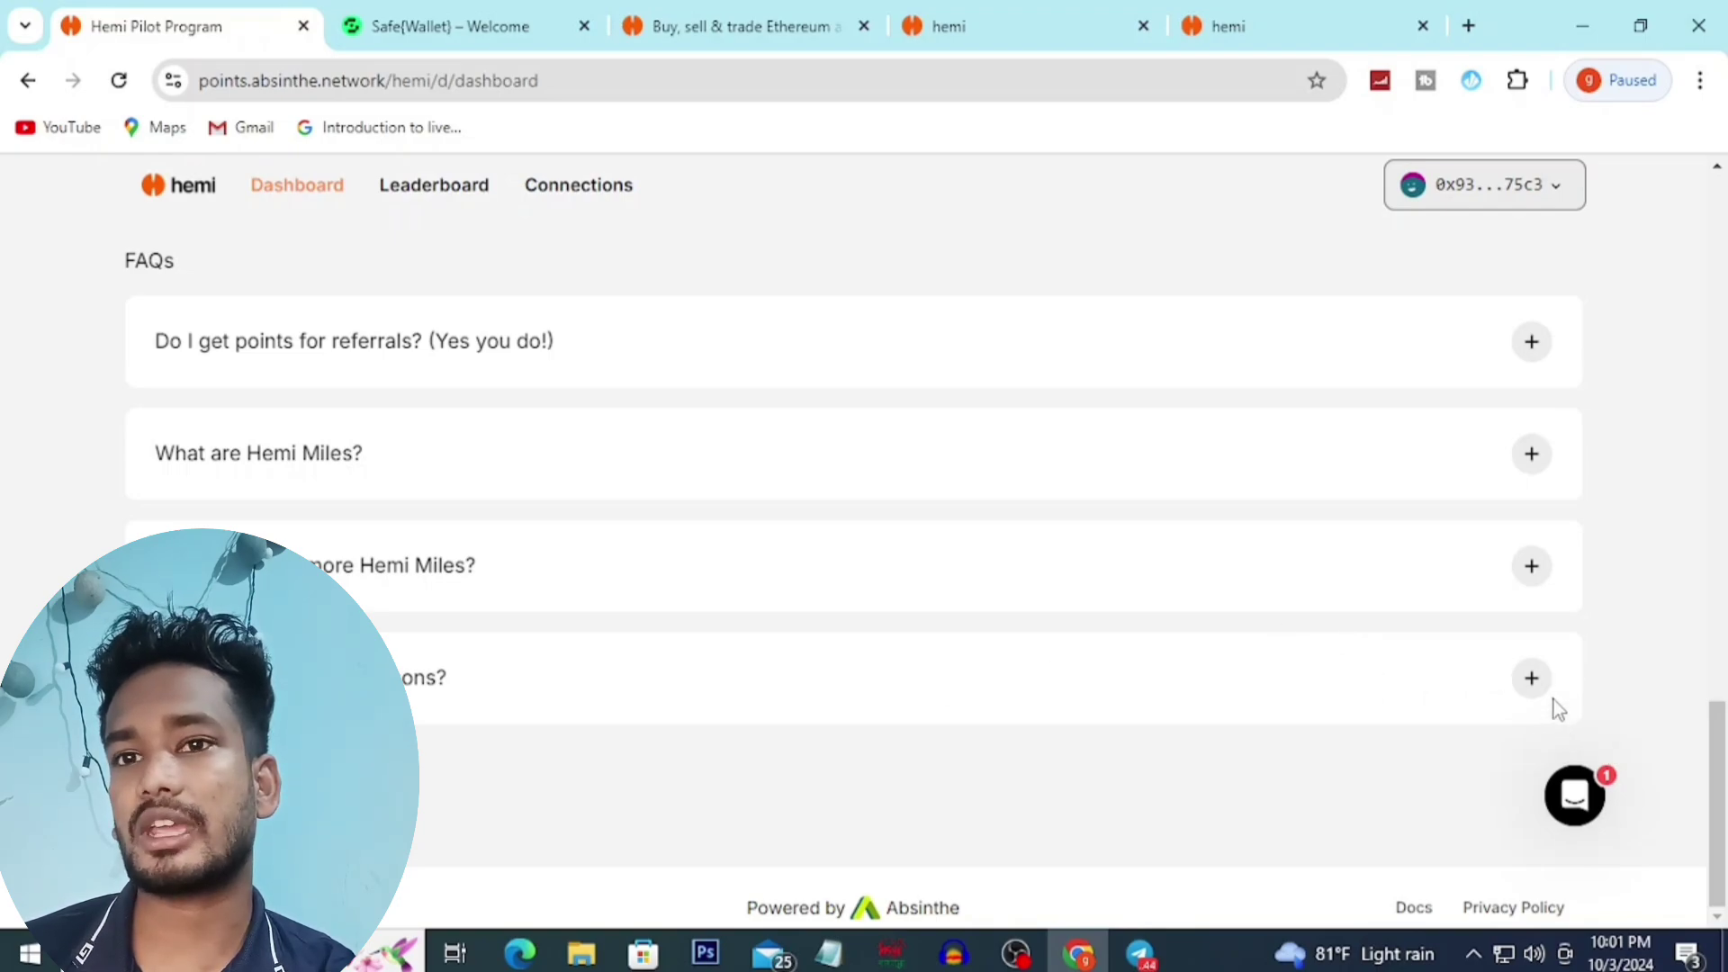
{"action": "left_click", "coordinate": [1533, 681]}
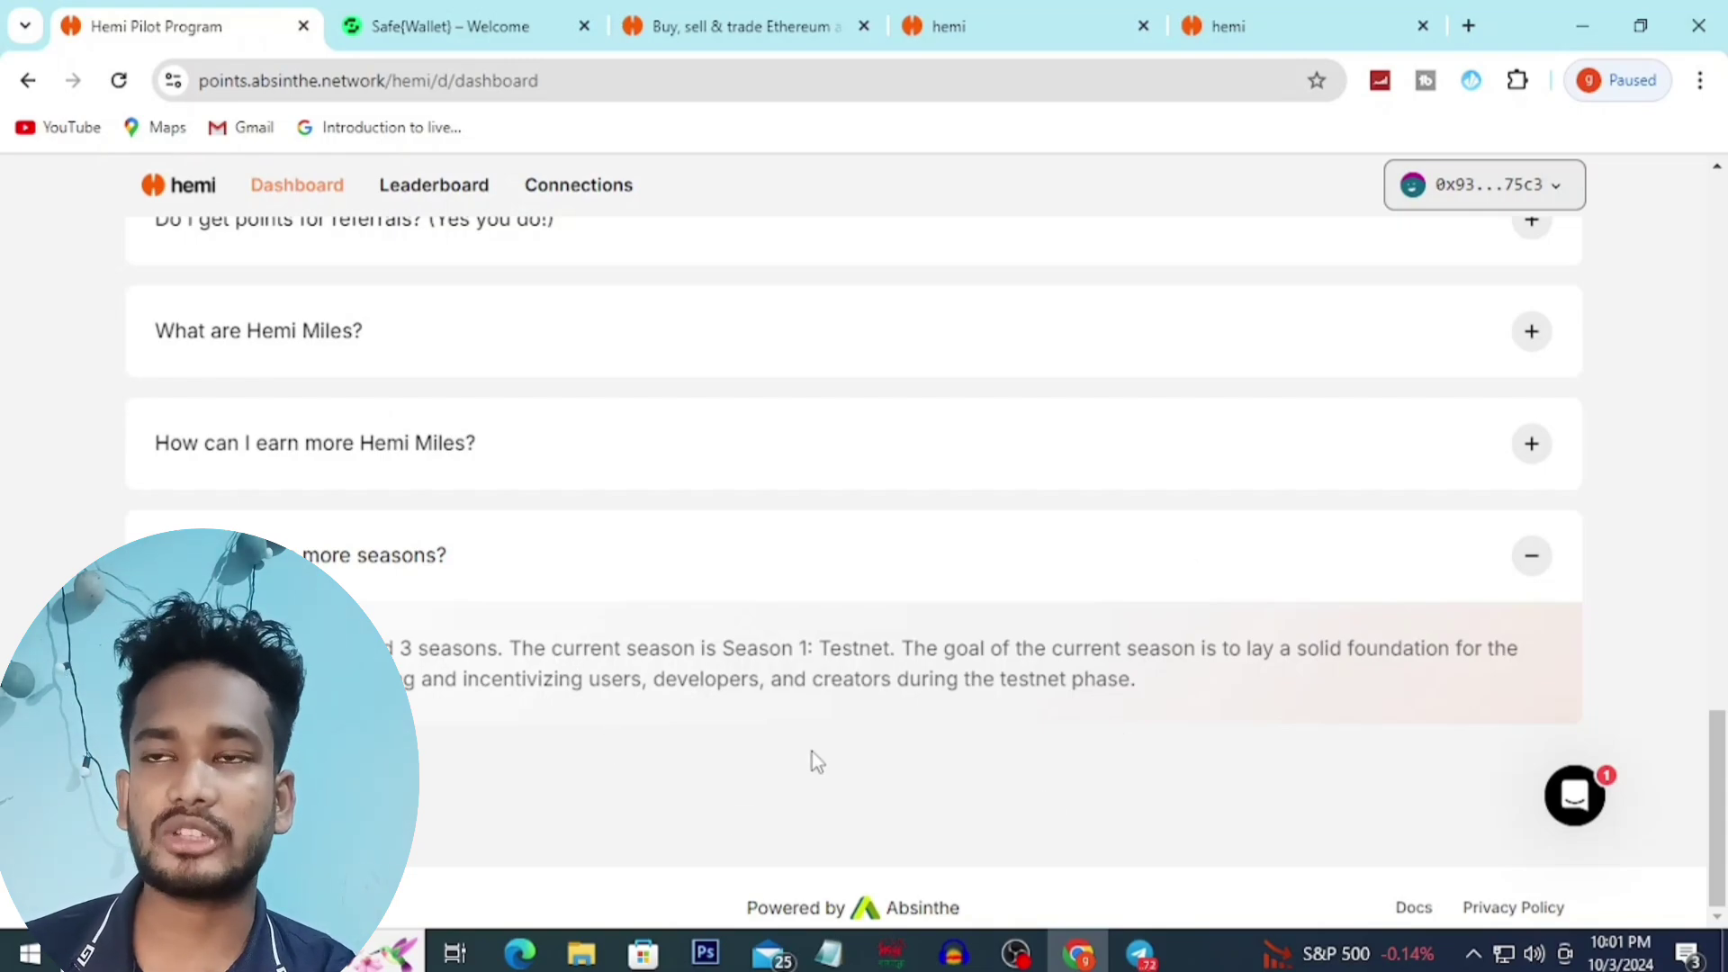
{"action": "scroll", "coordinate": [814, 737], "scroll_direction": "up", "scroll_amount": 10}
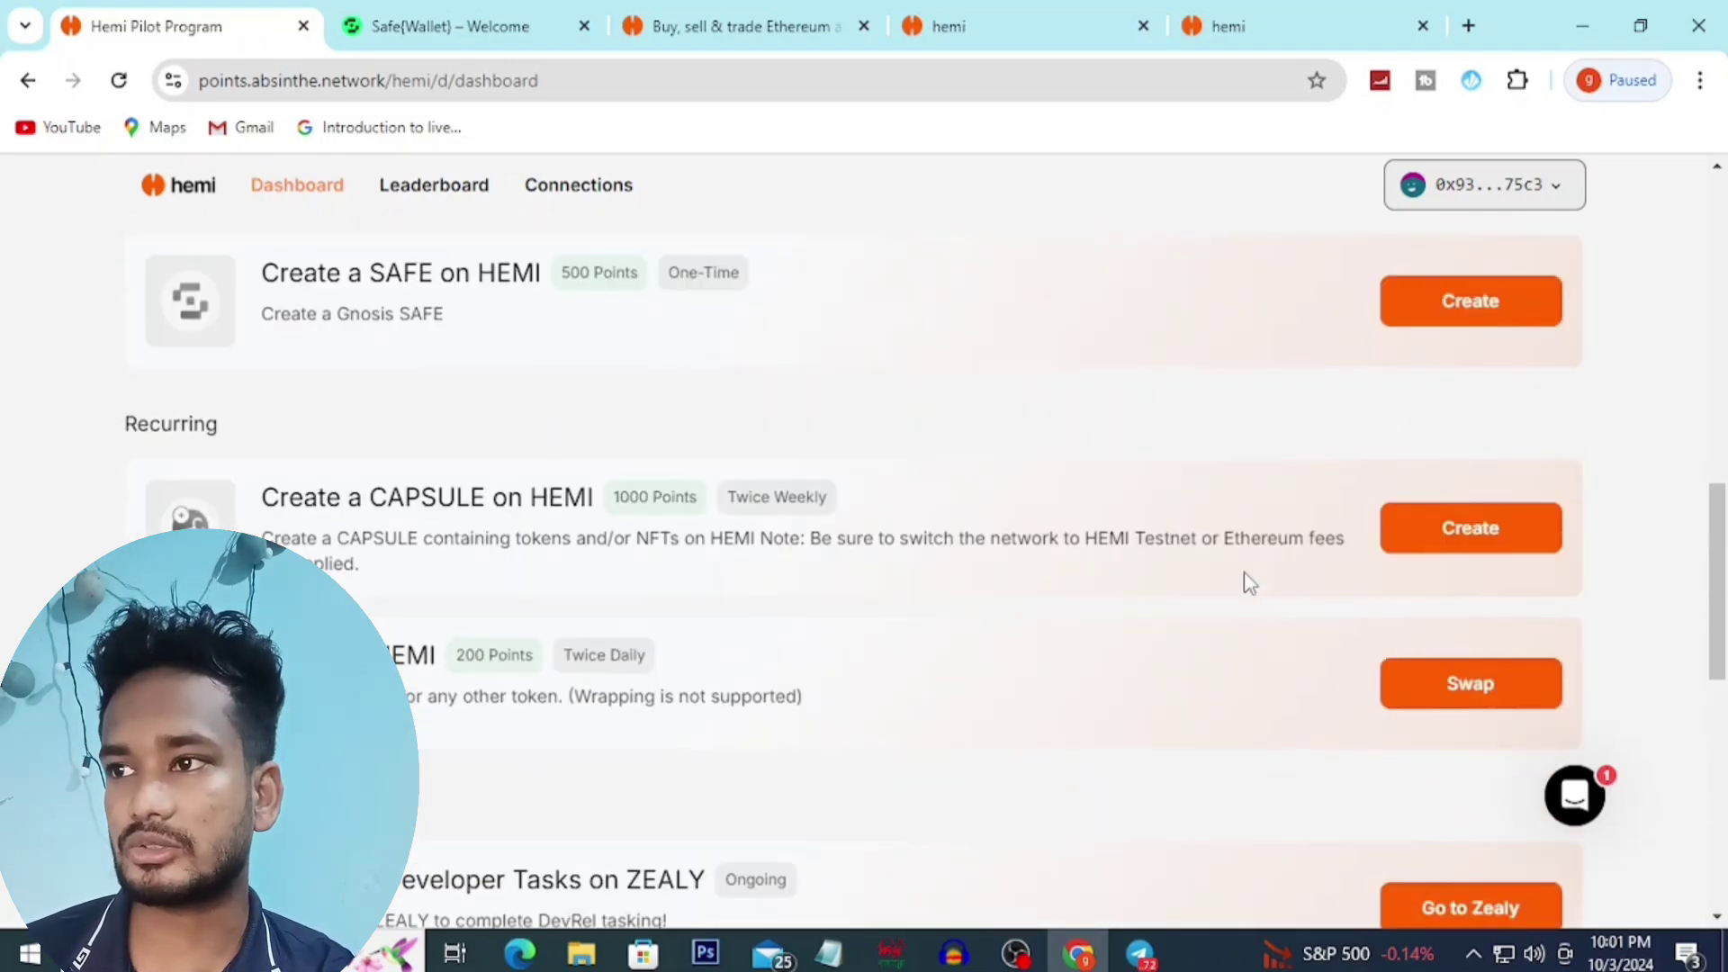
{"action": "scroll", "coordinate": [785, 533], "scroll_direction": "up", "scroll_amount": 4}
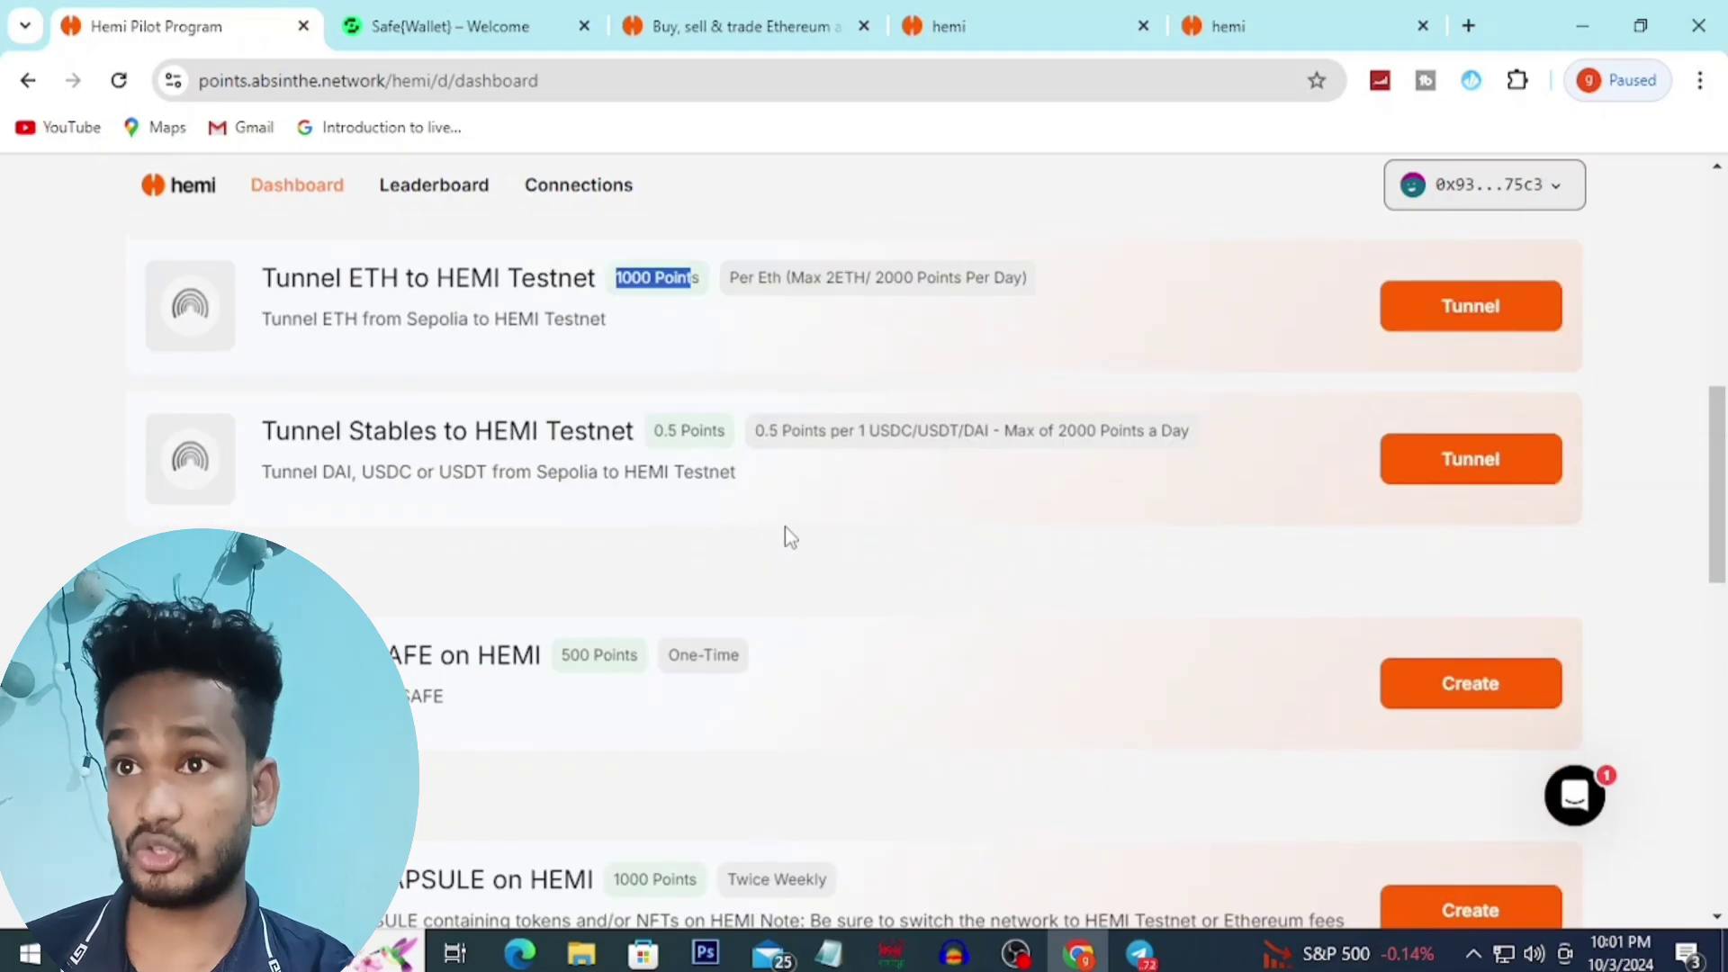
{"action": "scroll", "coordinate": [796, 534], "scroll_direction": "up", "scroll_amount": 8}
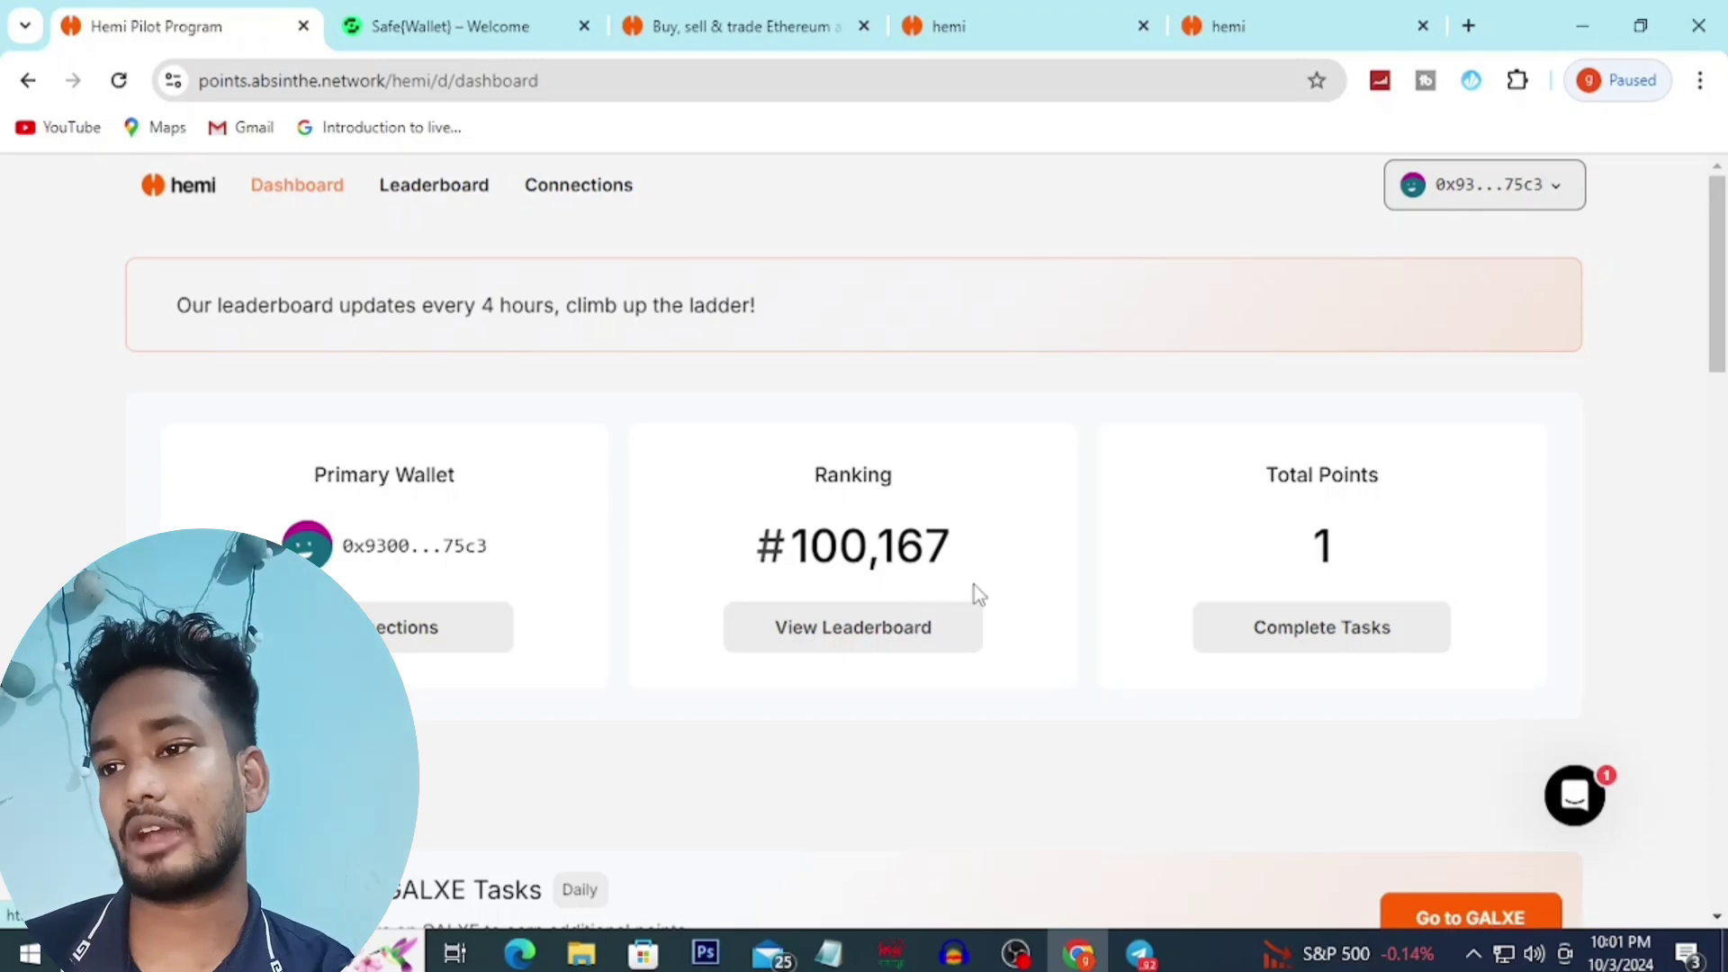
Step: Switch to Telegram and open Sepolia faucet link 2 from the Hemi Incentivized Testnet message, confirming the Alchemy link
{"action": "key", "text": "alt+Tab"}
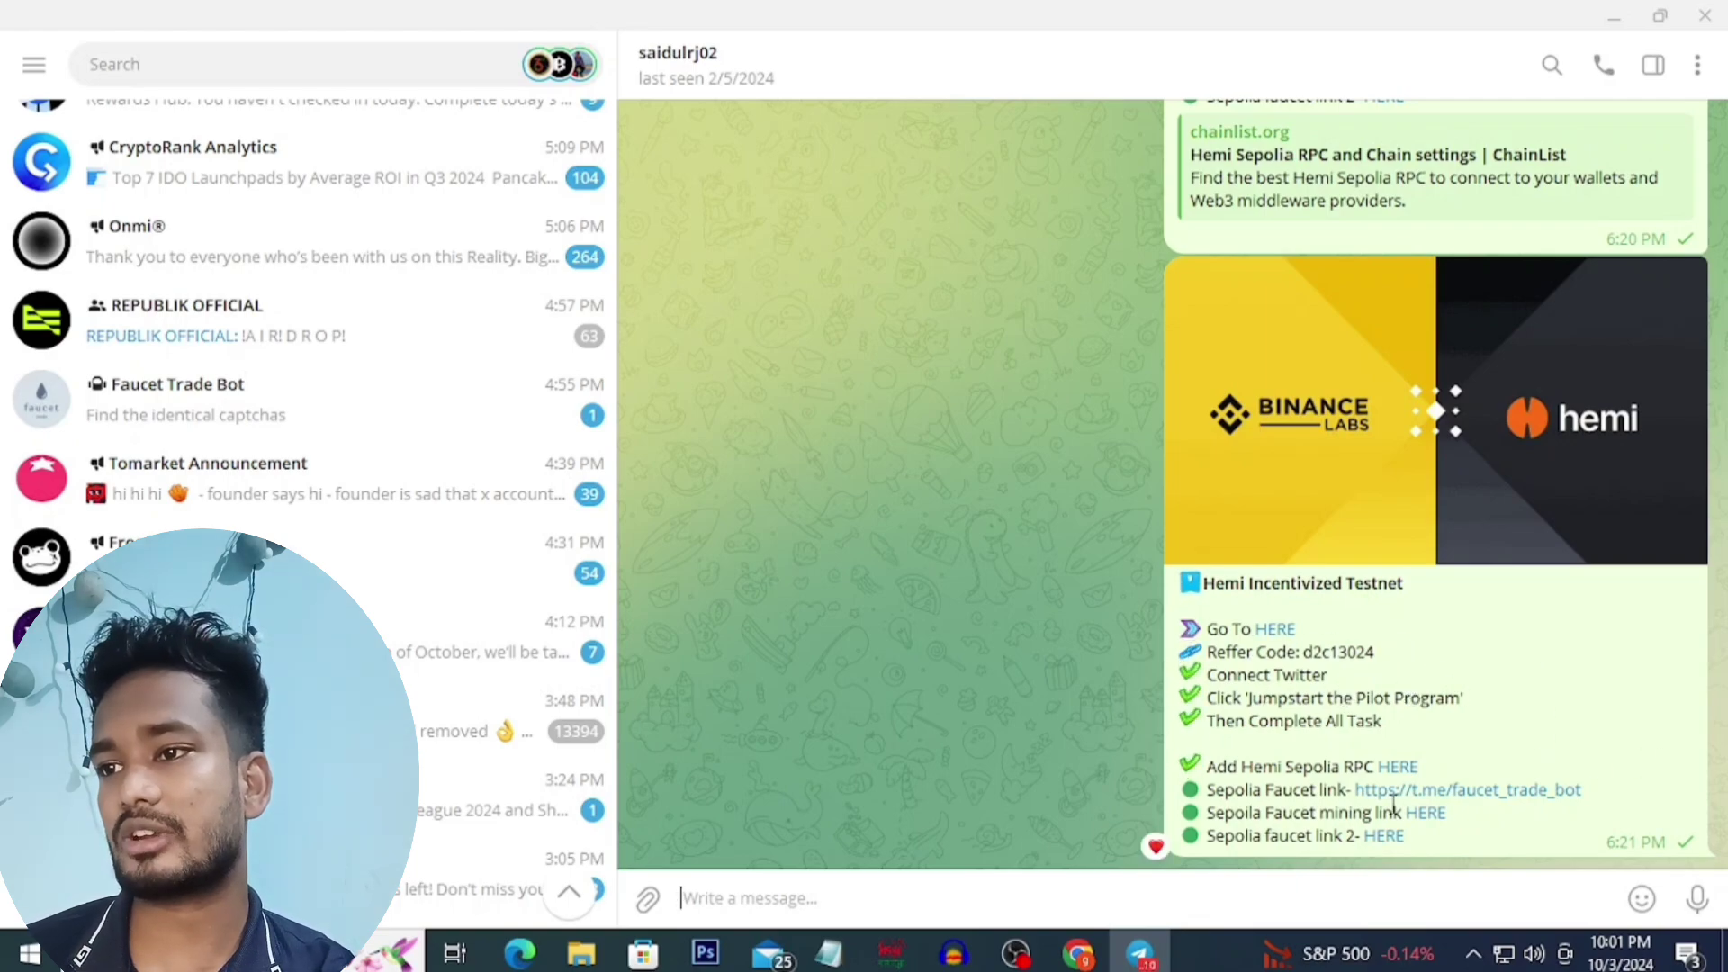
{"action": "left_click", "coordinate": [1388, 837]}
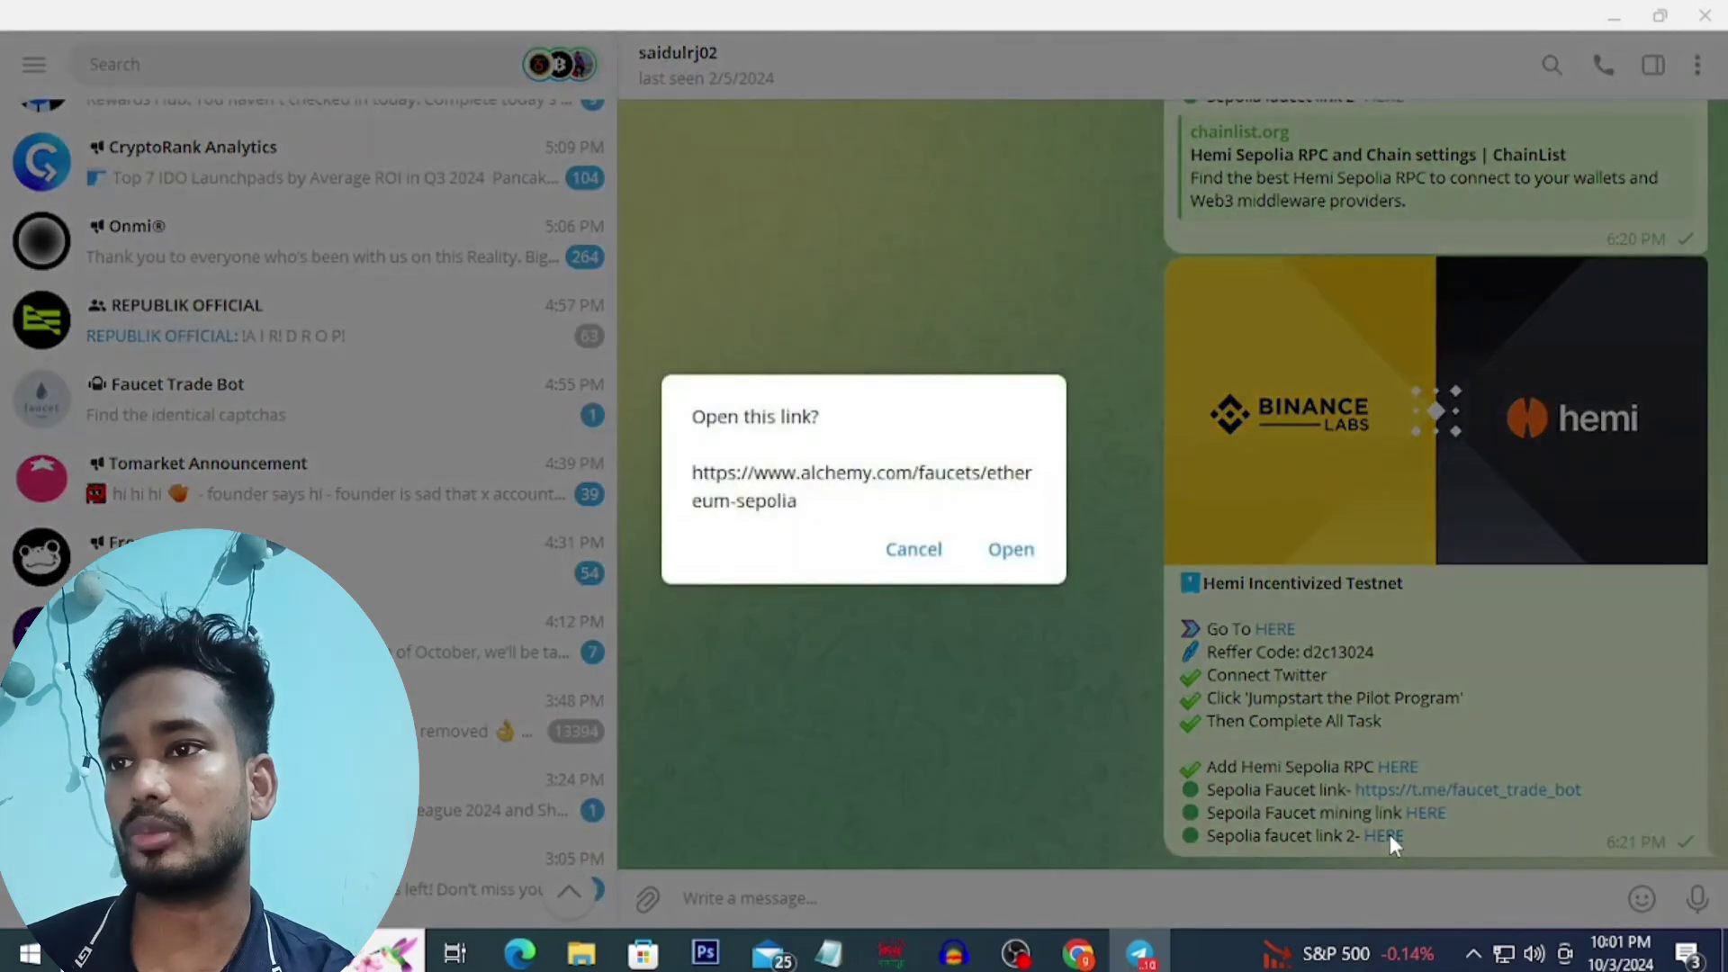
{"action": "left_click", "coordinate": [1014, 550]}
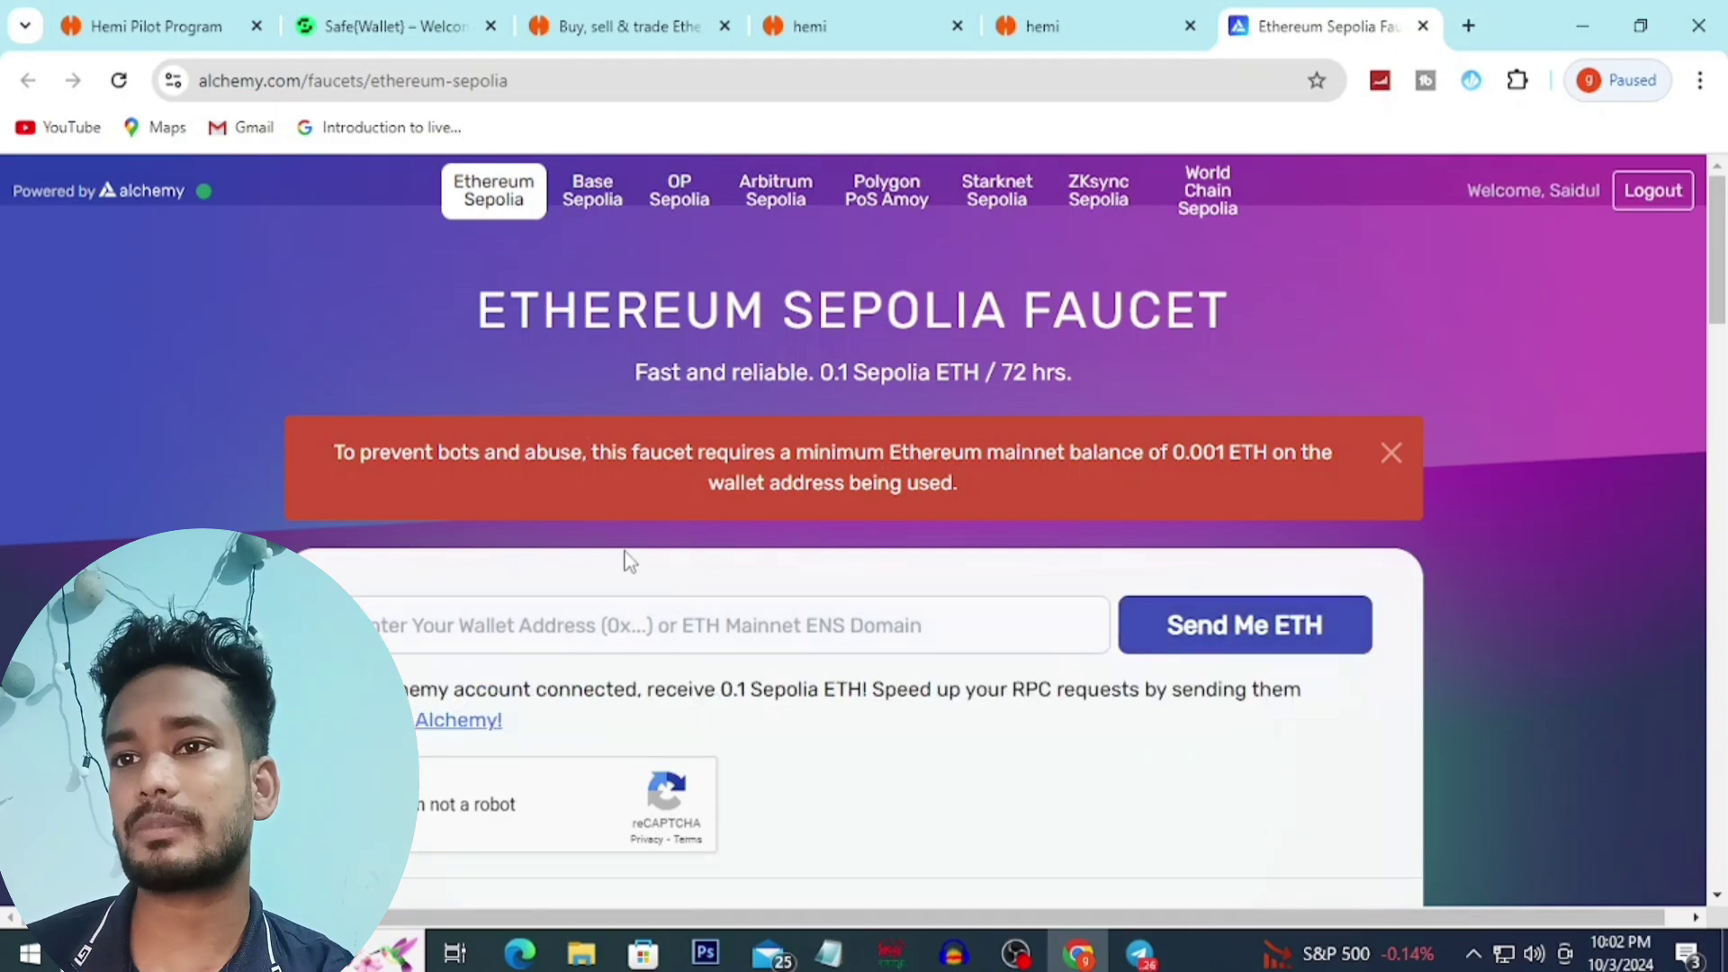
Step: Copy the Account 1 wallet address from MetaMask and paste it as the recipient in the Ethereum Sepolia faucet
{"action": "left_click", "coordinate": [509, 646]}
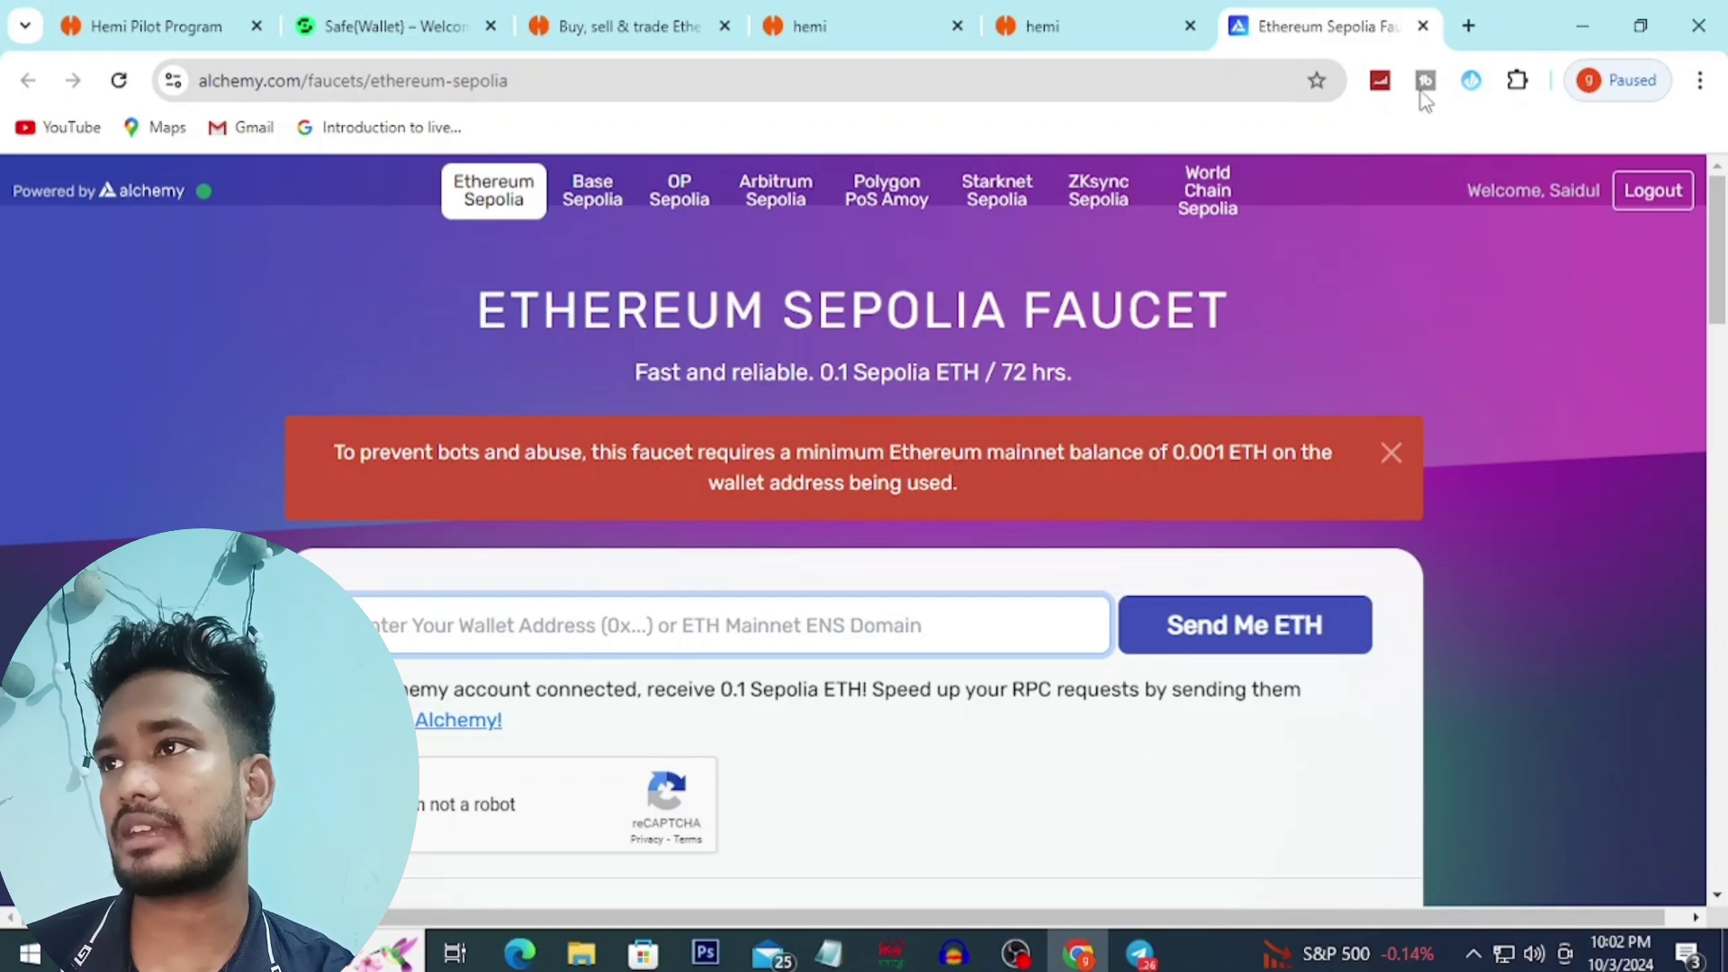
{"action": "left_click", "coordinate": [1517, 81]}
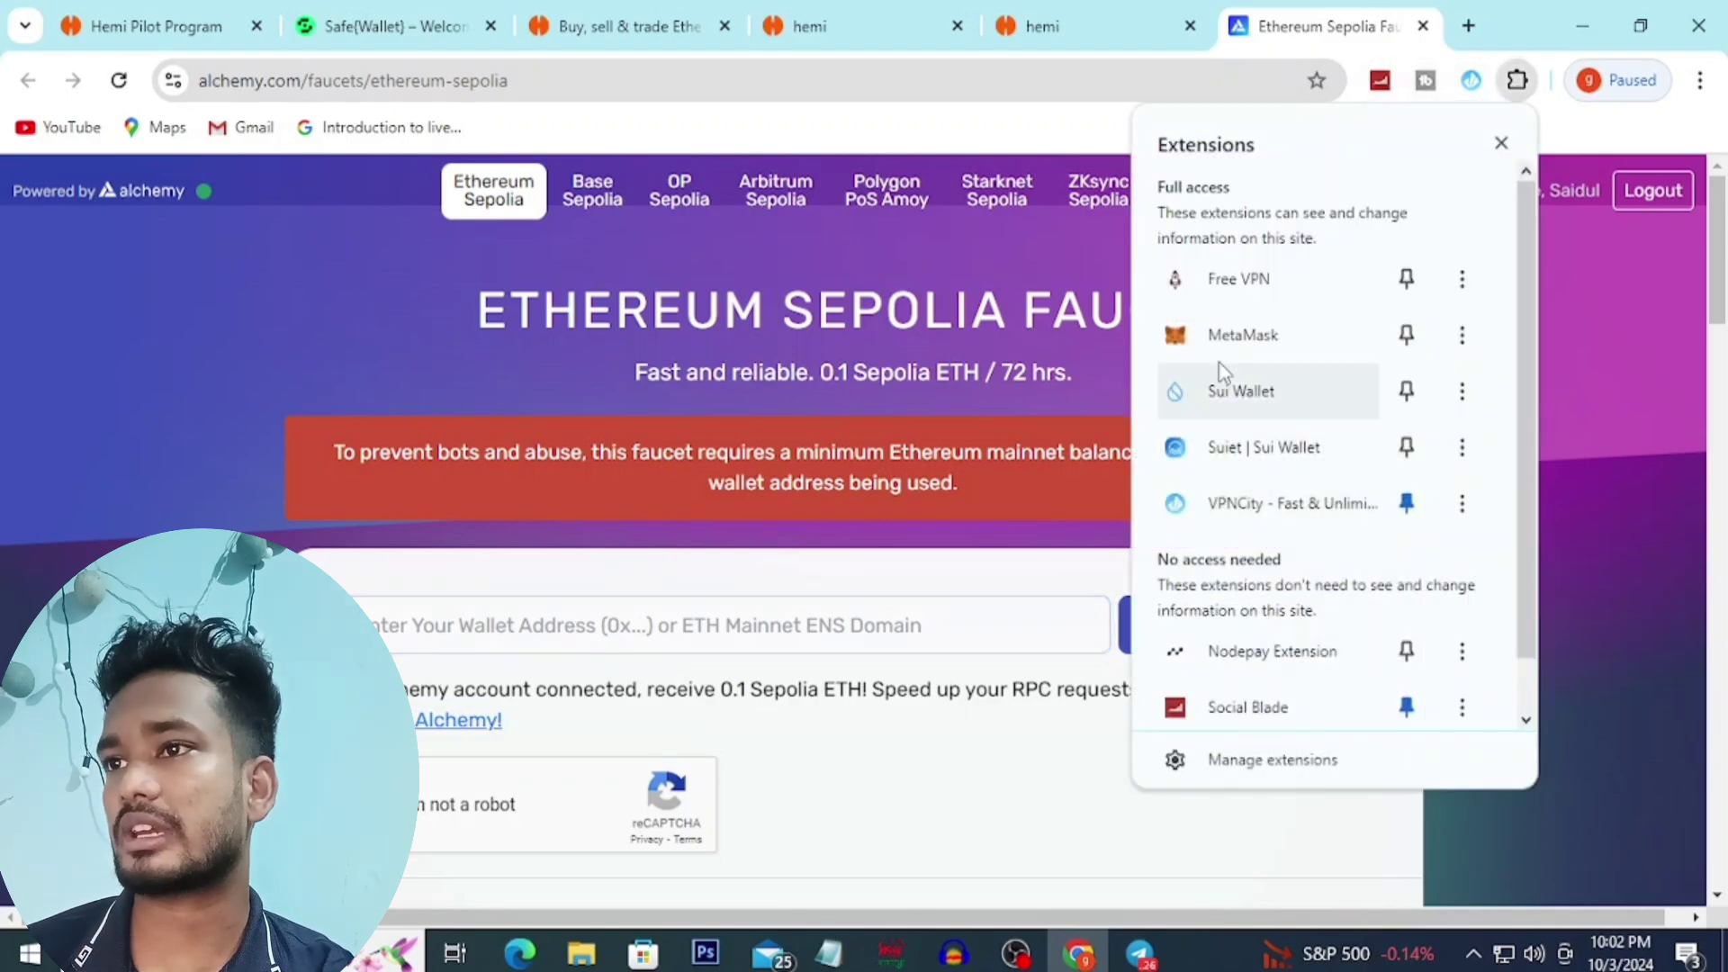
{"action": "left_click", "coordinate": [1256, 326]}
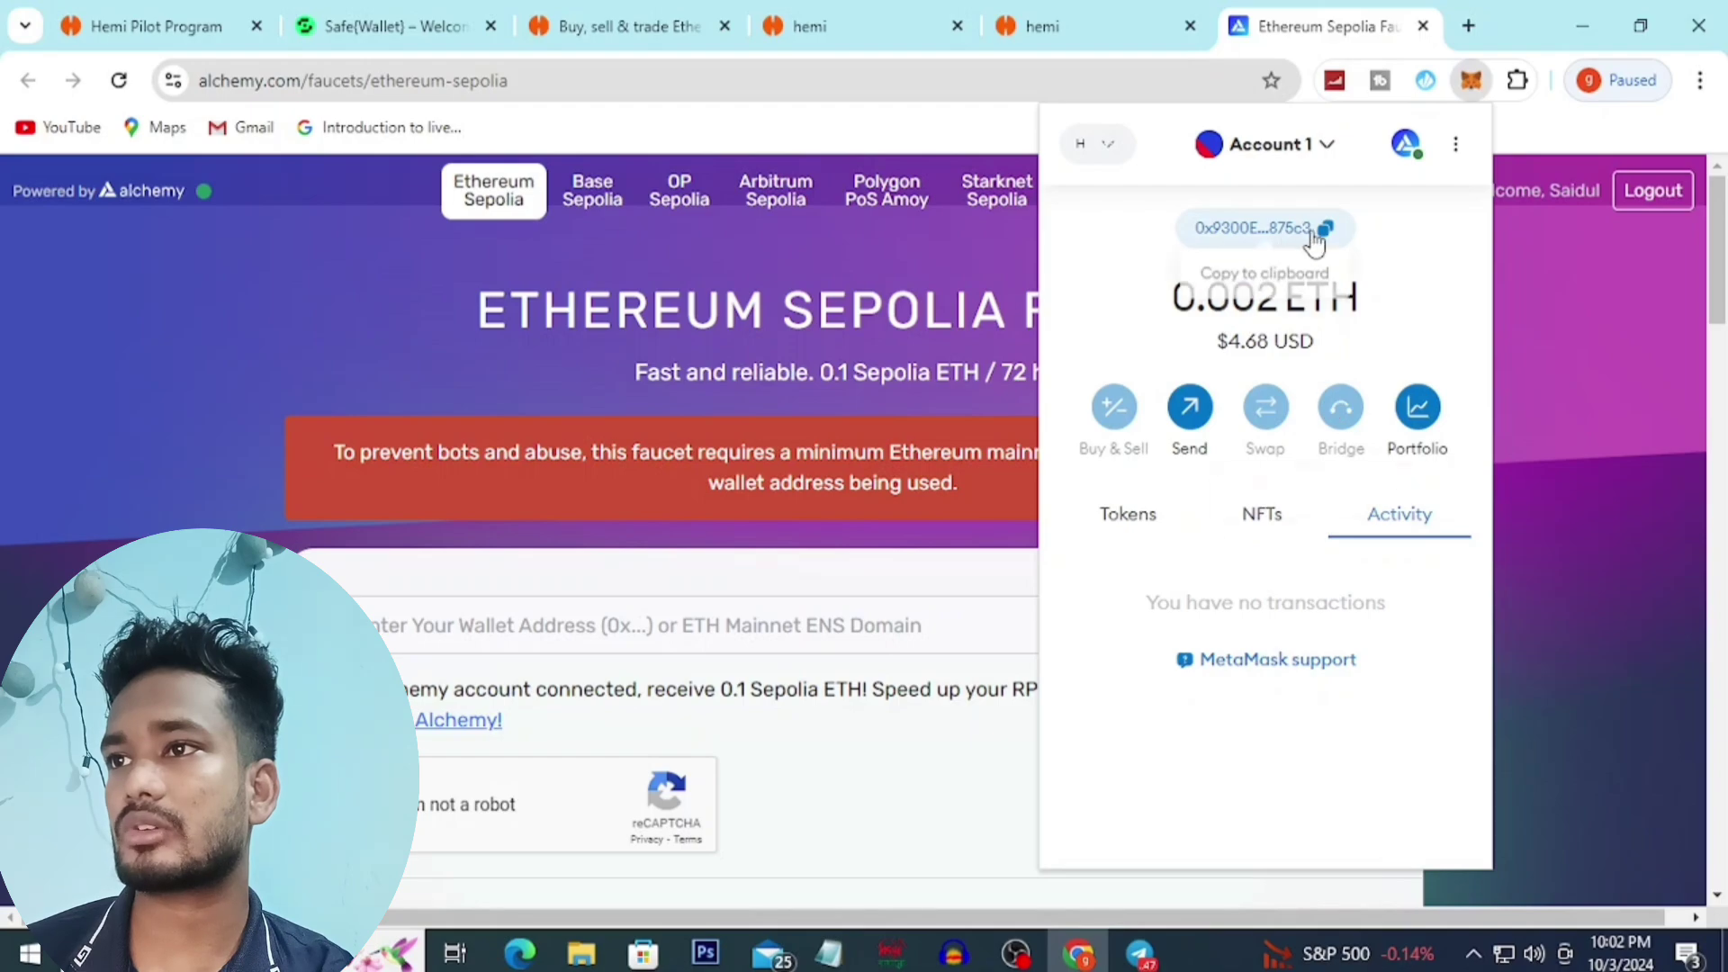
{"action": "left_click", "coordinate": [1326, 229]}
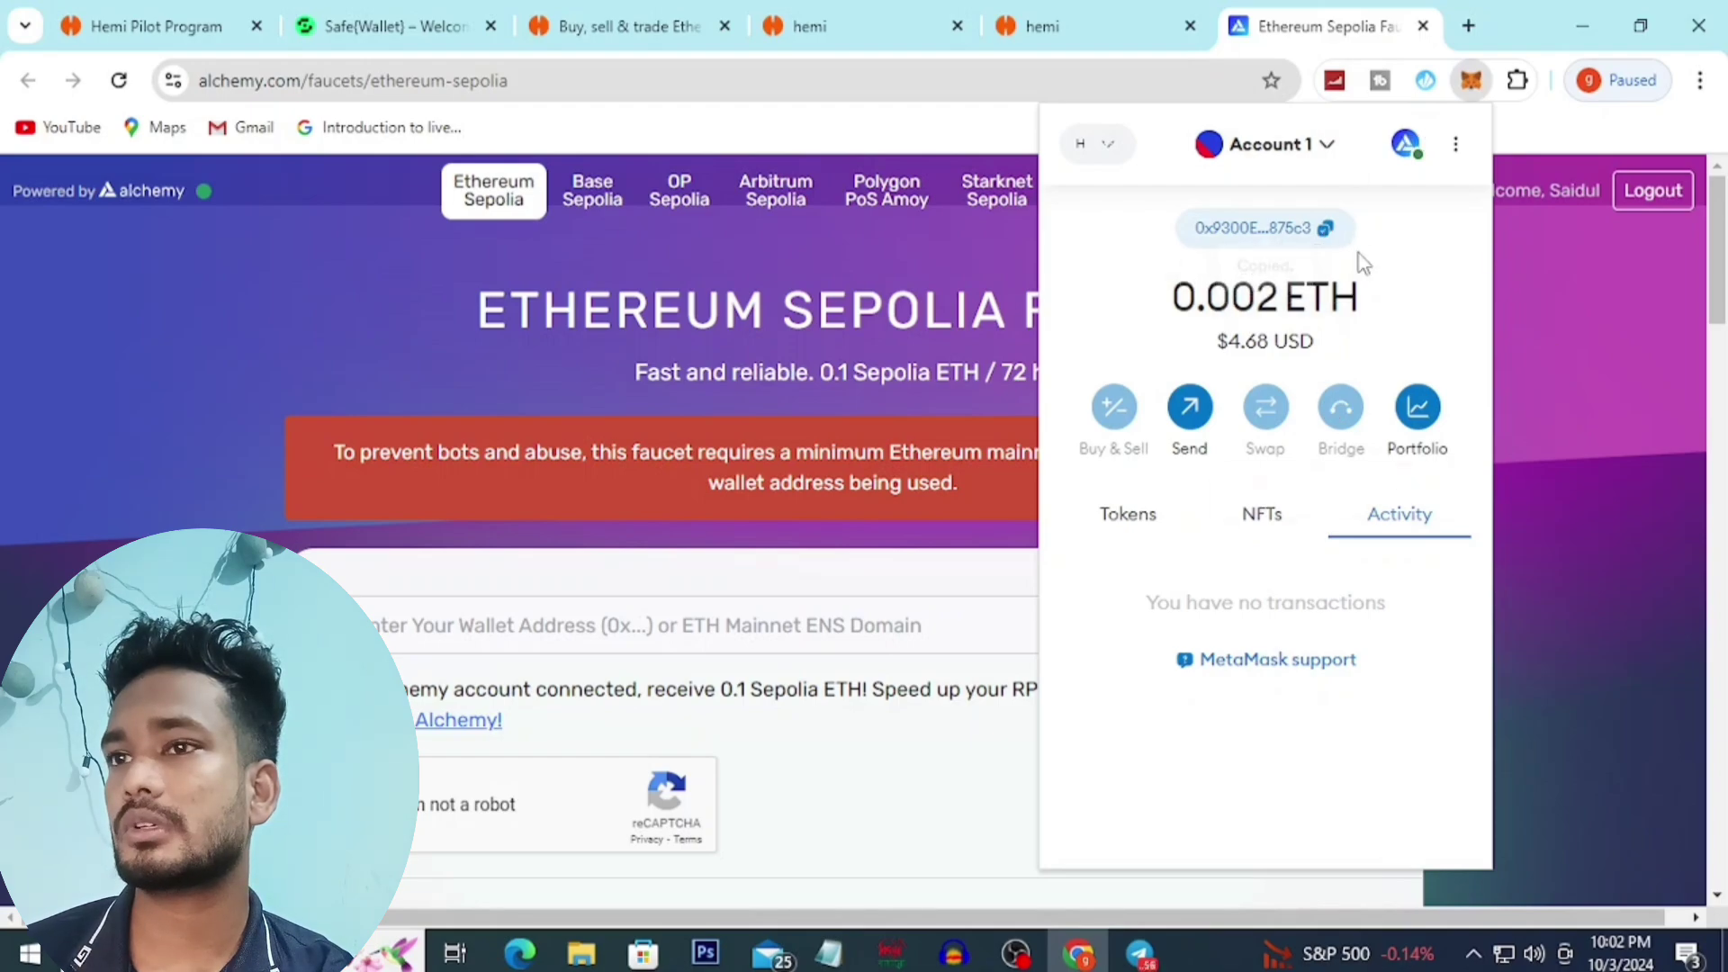
{"action": "left_click", "coordinate": [531, 621]}
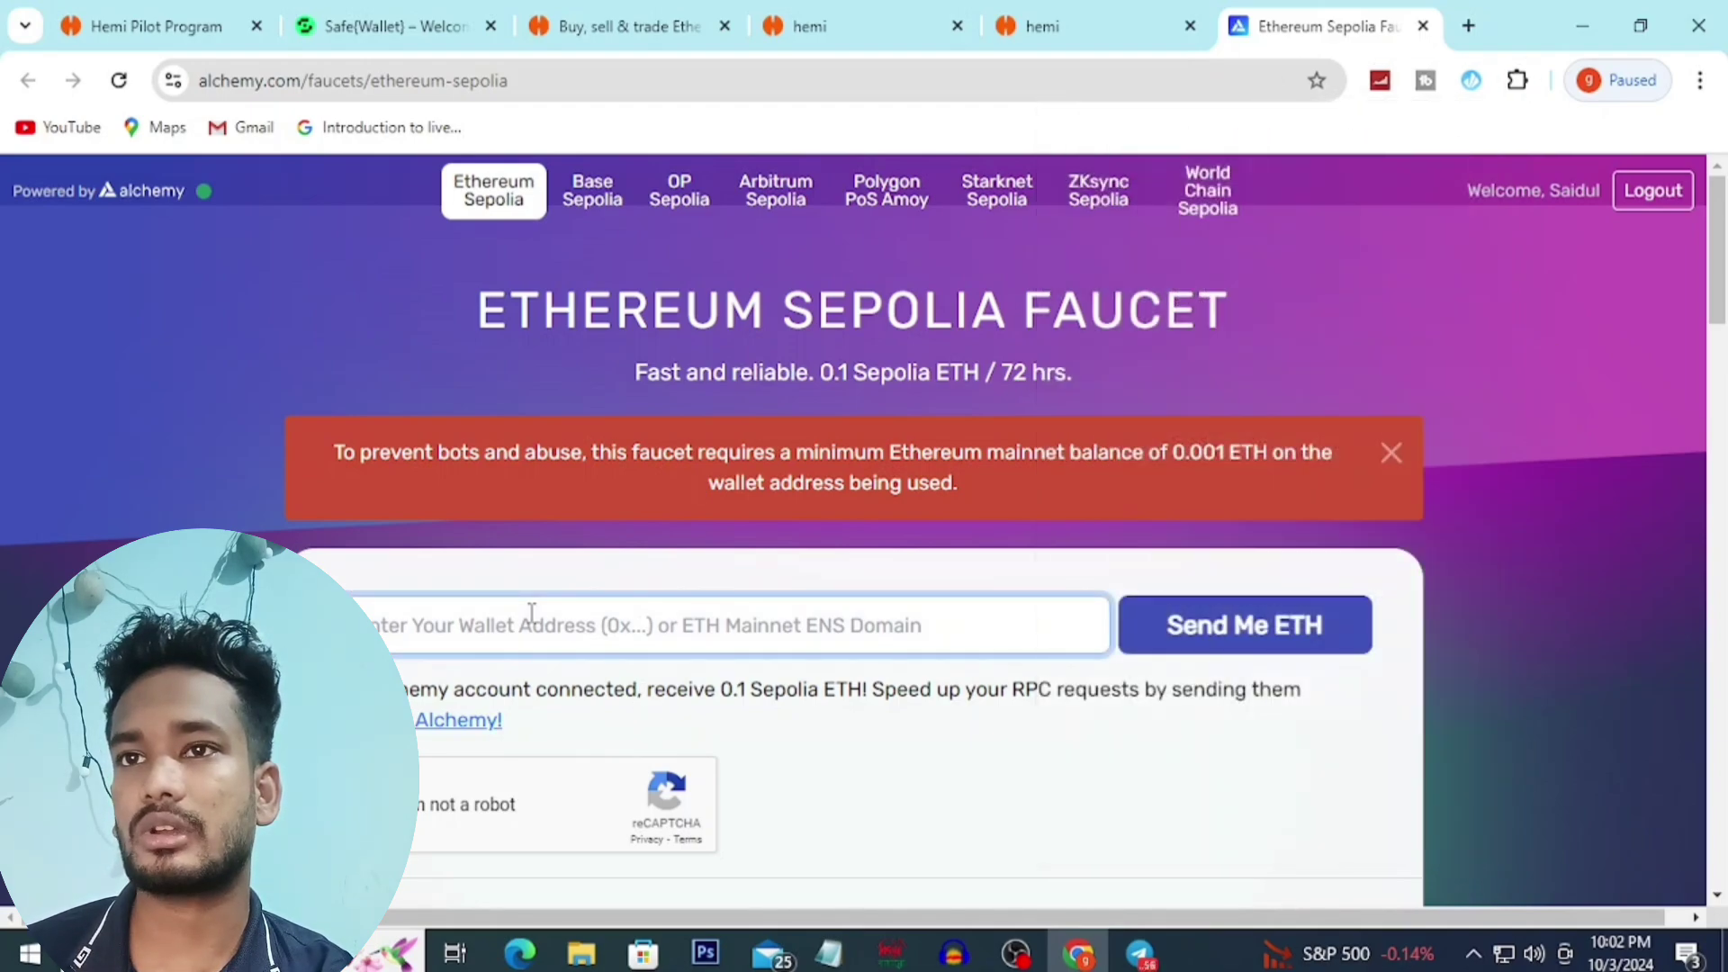
{"action": "right_click", "coordinate": [531, 621]}
{"action": "left_click", "coordinate": [602, 355]}
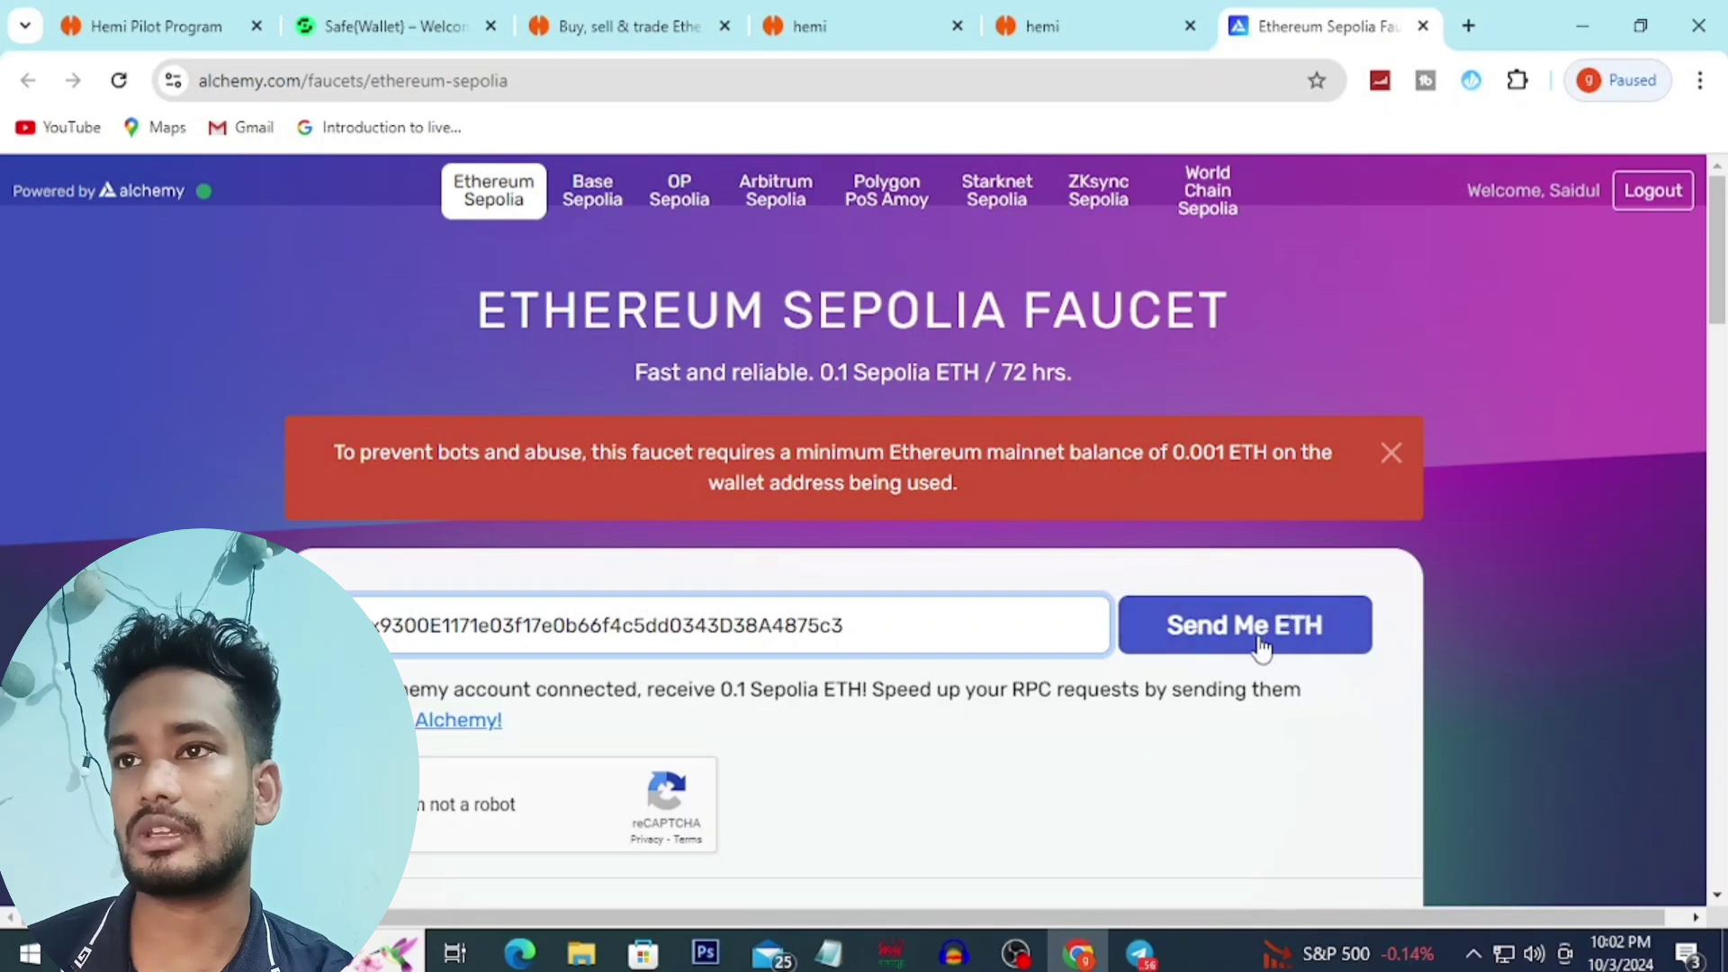
Step: Try to request Sepolia ETH from the faucet, complete the reCAPTCHA check, request again and dismiss the minimum balance notice
{"action": "left_click", "coordinate": [1272, 641]}
{"action": "left_click", "coordinate": [1086, 269]}
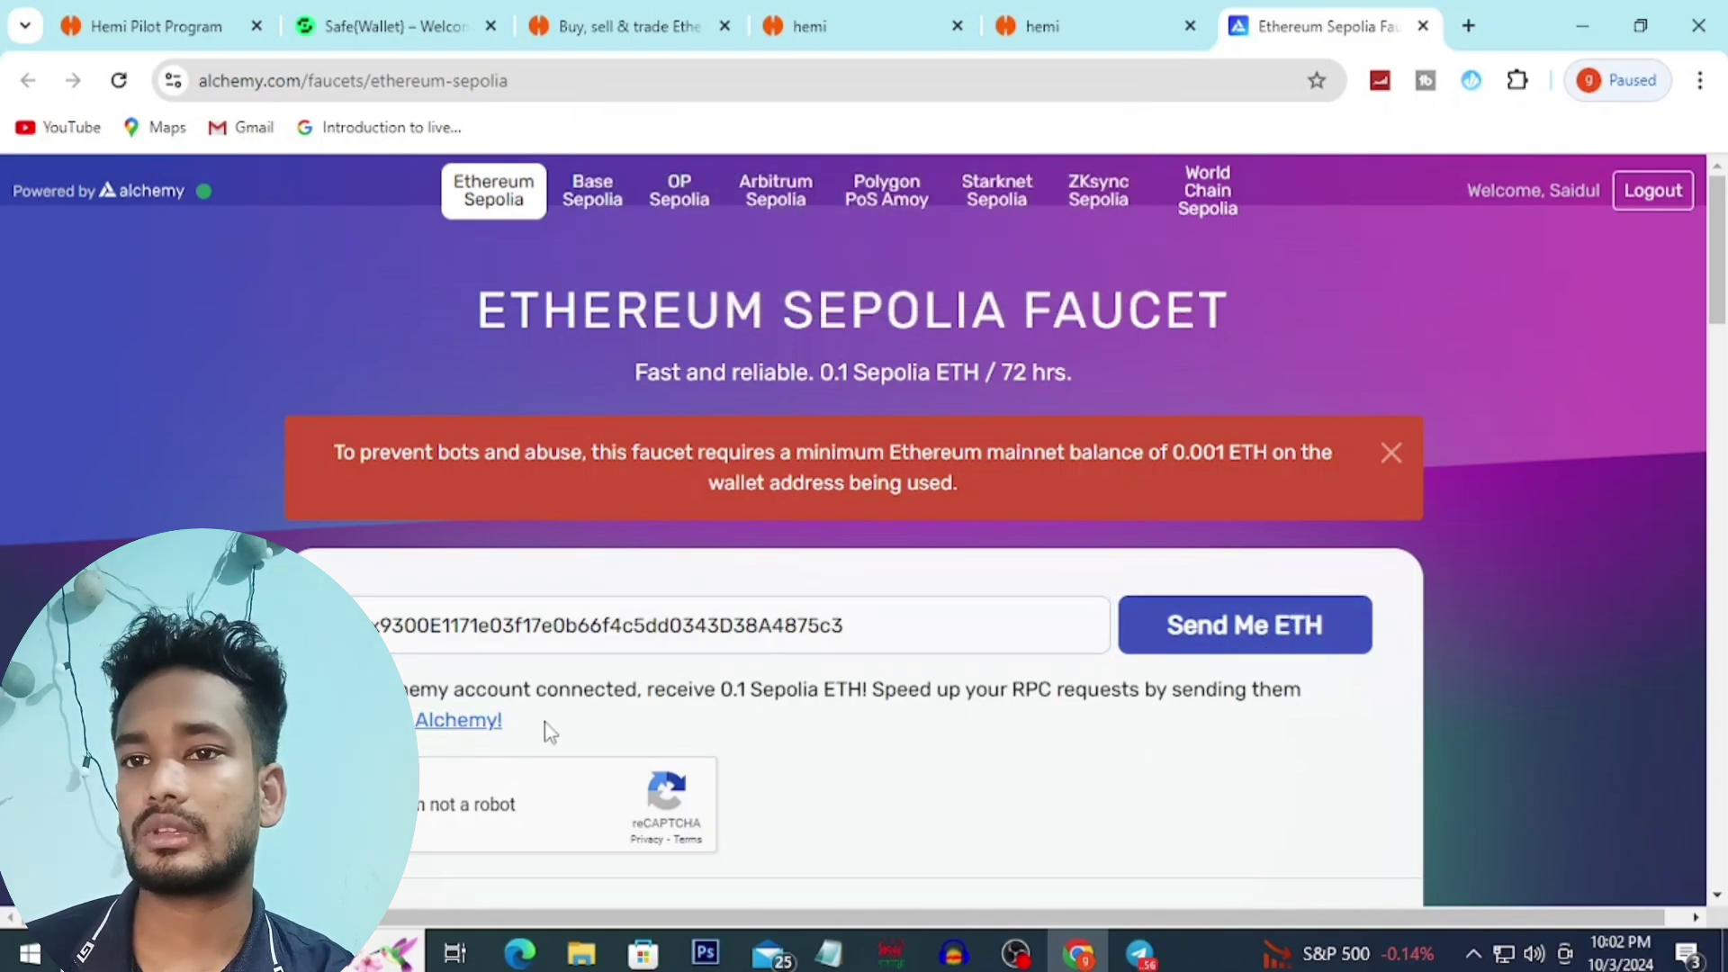
{"action": "scroll", "coordinate": [711, 691], "scroll_direction": "down", "scroll_amount": 3}
{"action": "left_click", "coordinate": [1217, 373]}
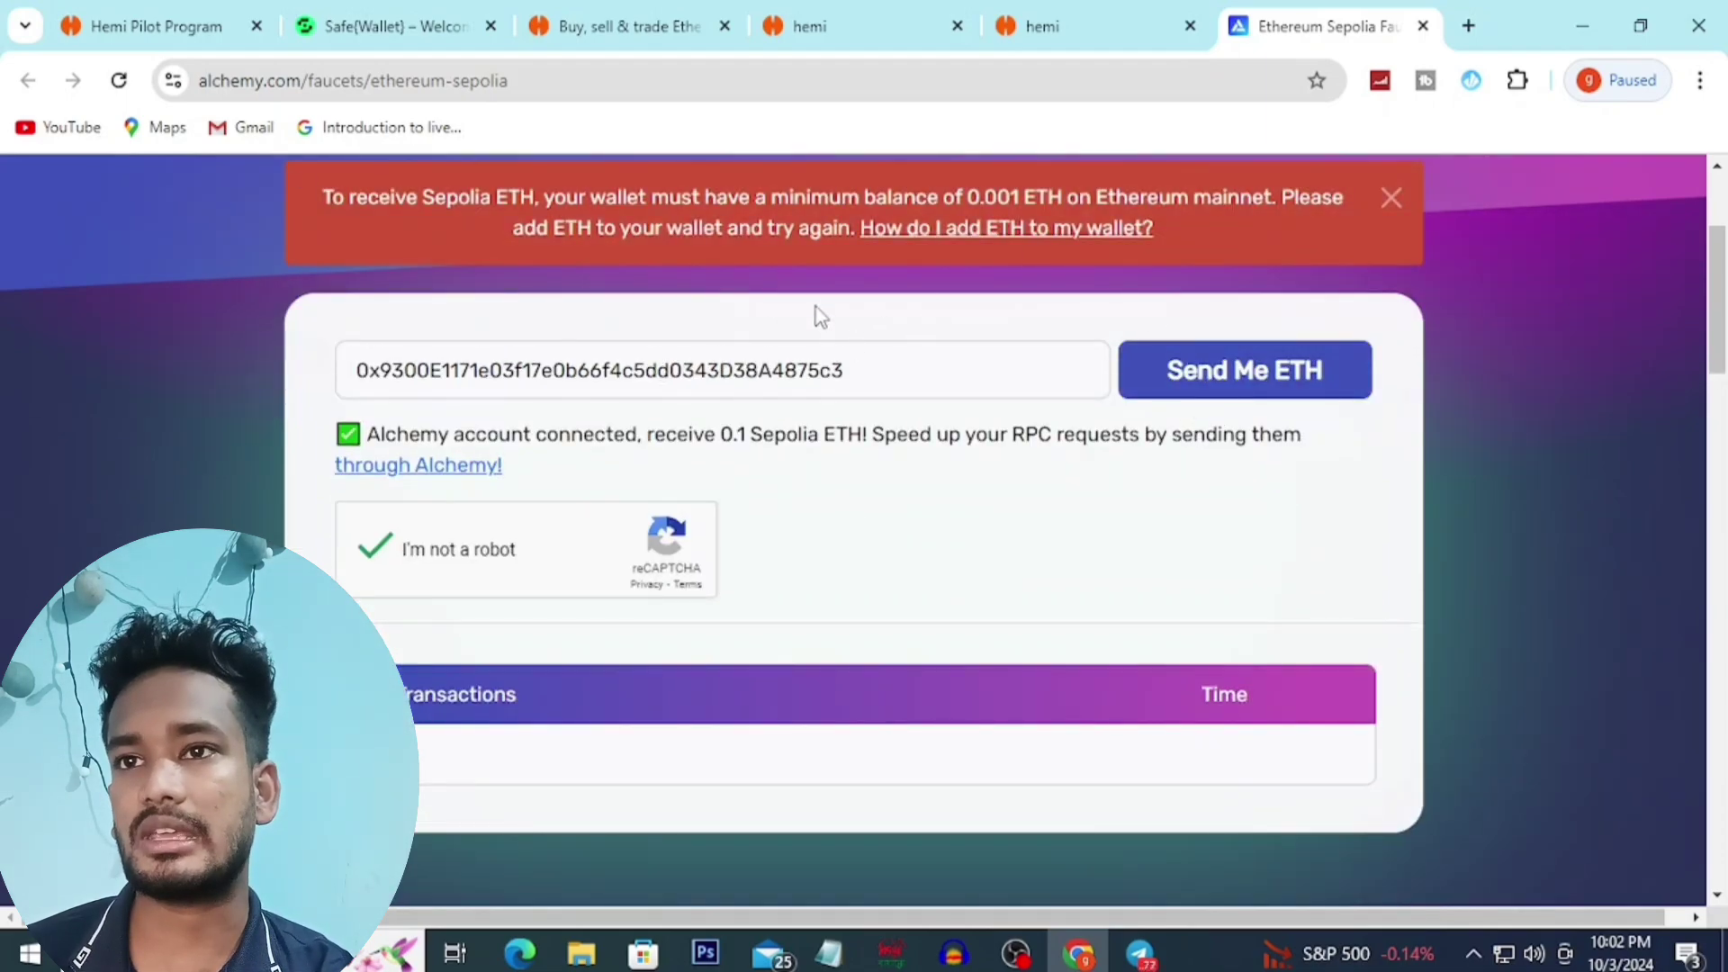
{"action": "scroll", "coordinate": [1033, 414], "scroll_direction": "up", "scroll_amount": 1}
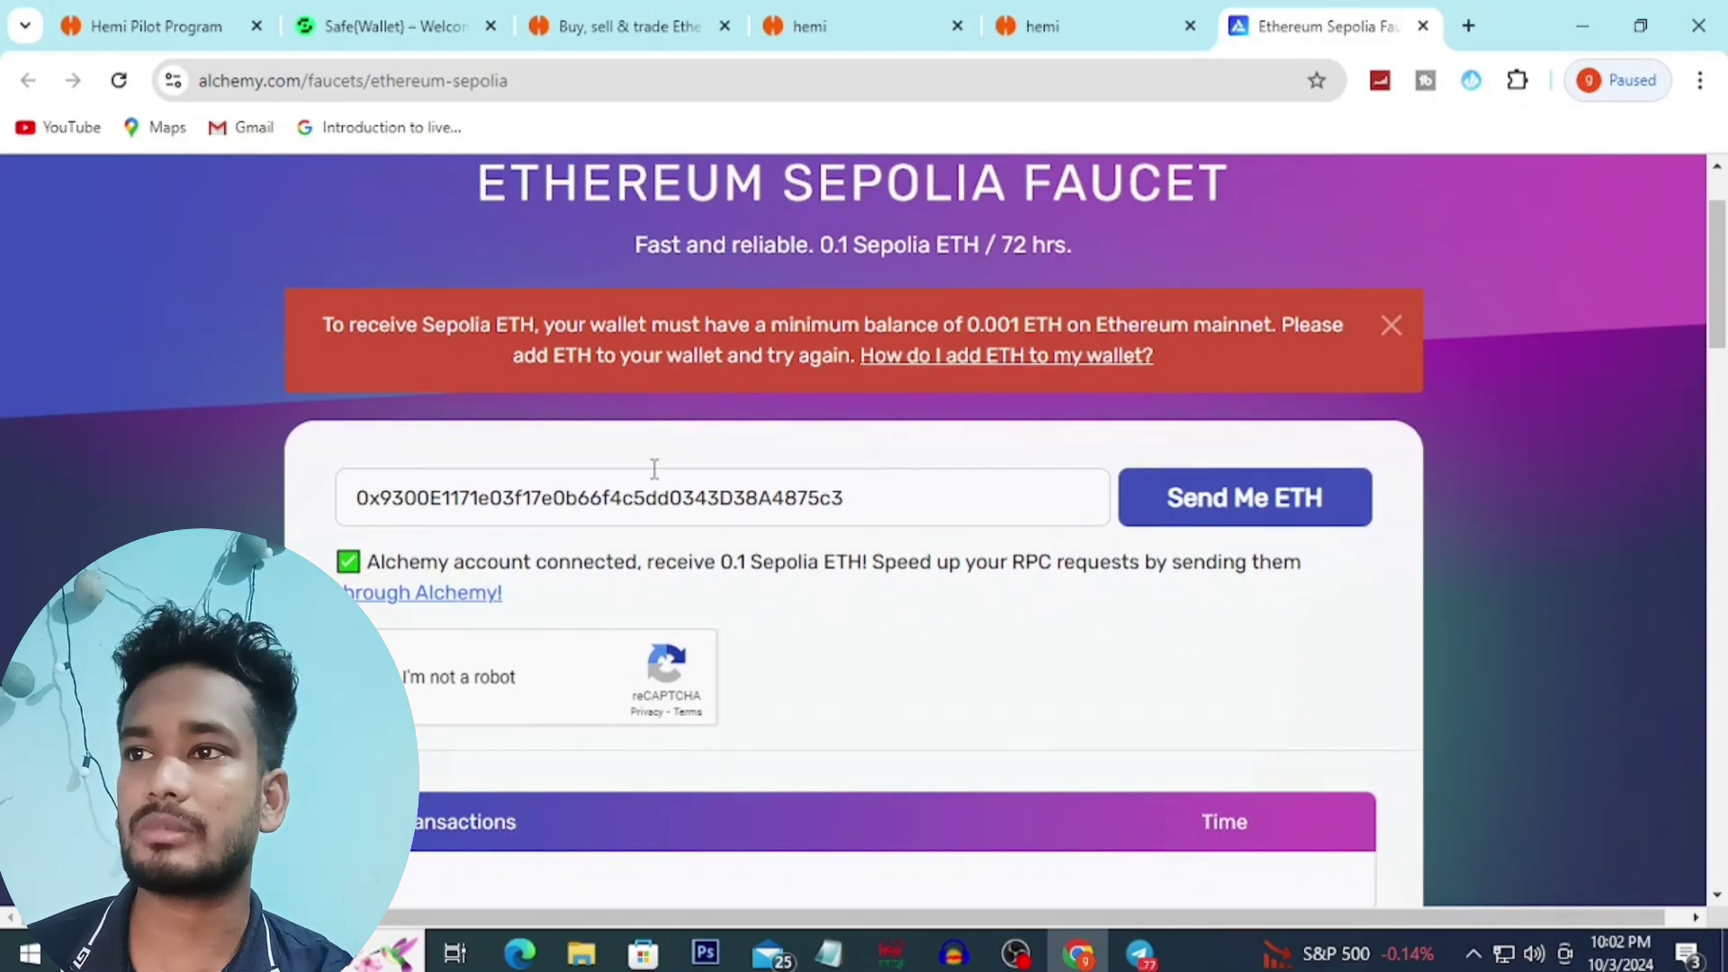
{"action": "left_click", "coordinate": [1393, 328]}
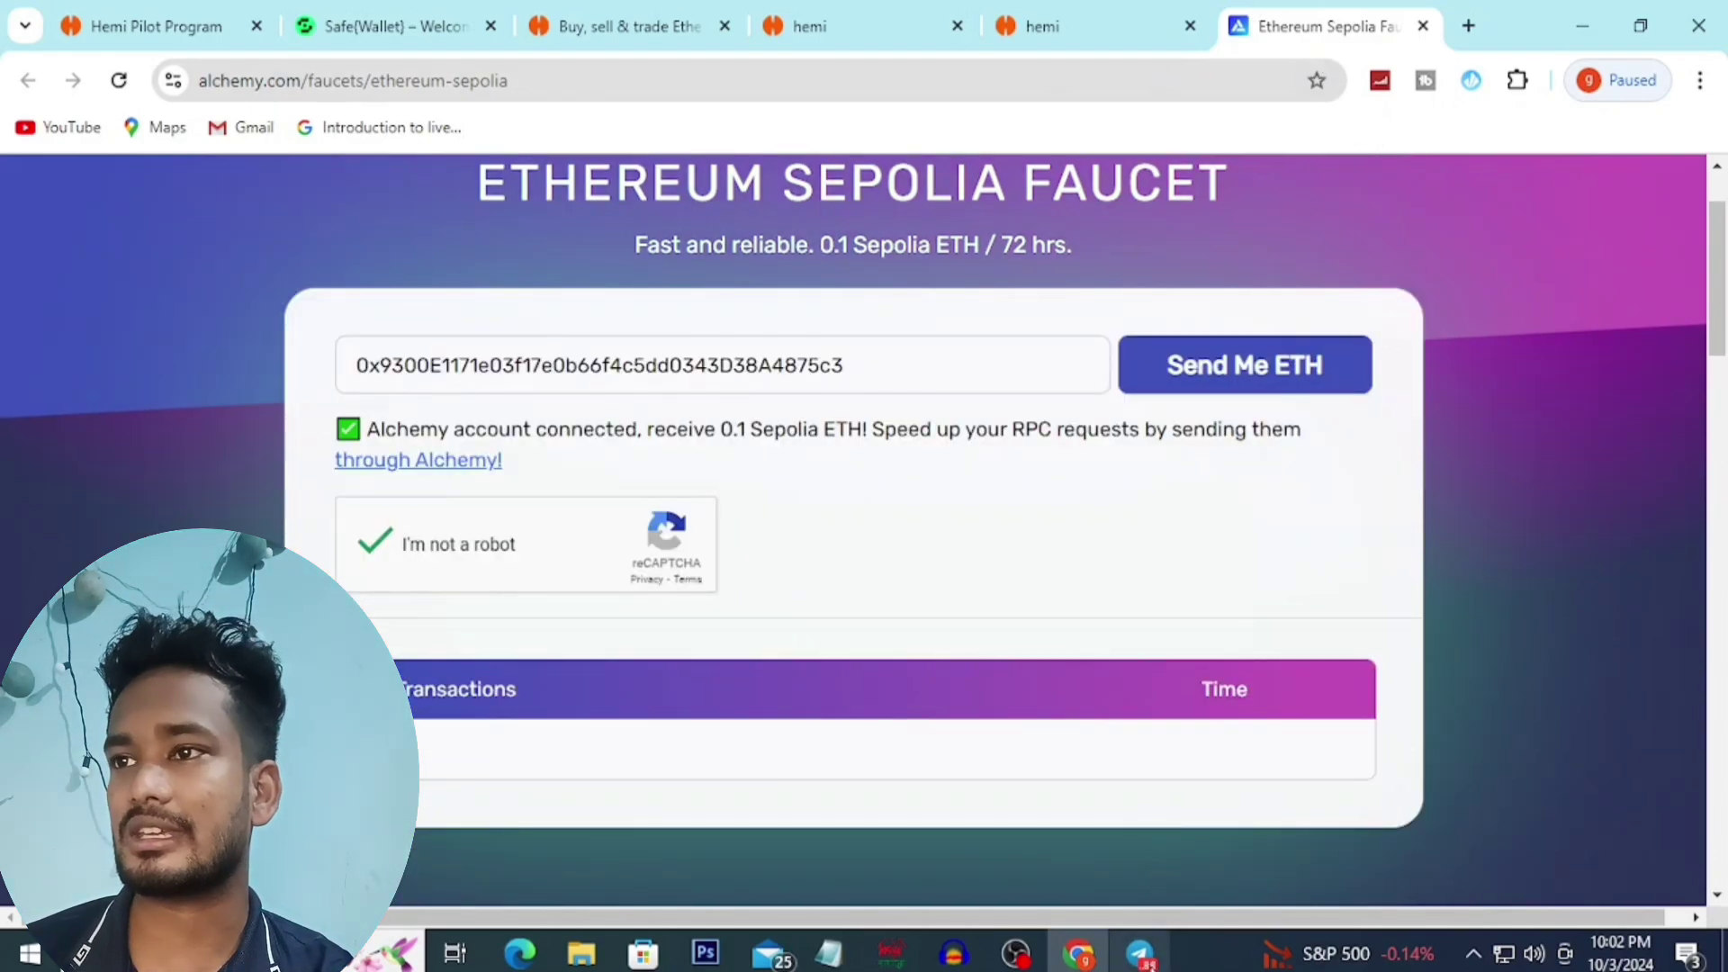
Step: Switch to Telegram, open the testnetbridge.com/sepolia link and select ETH on Optimism as the bridge's source token
{"action": "left_click", "coordinate": [1140, 953]}
{"action": "scroll", "coordinate": [1152, 504], "scroll_direction": "up", "scroll_amount": 10}
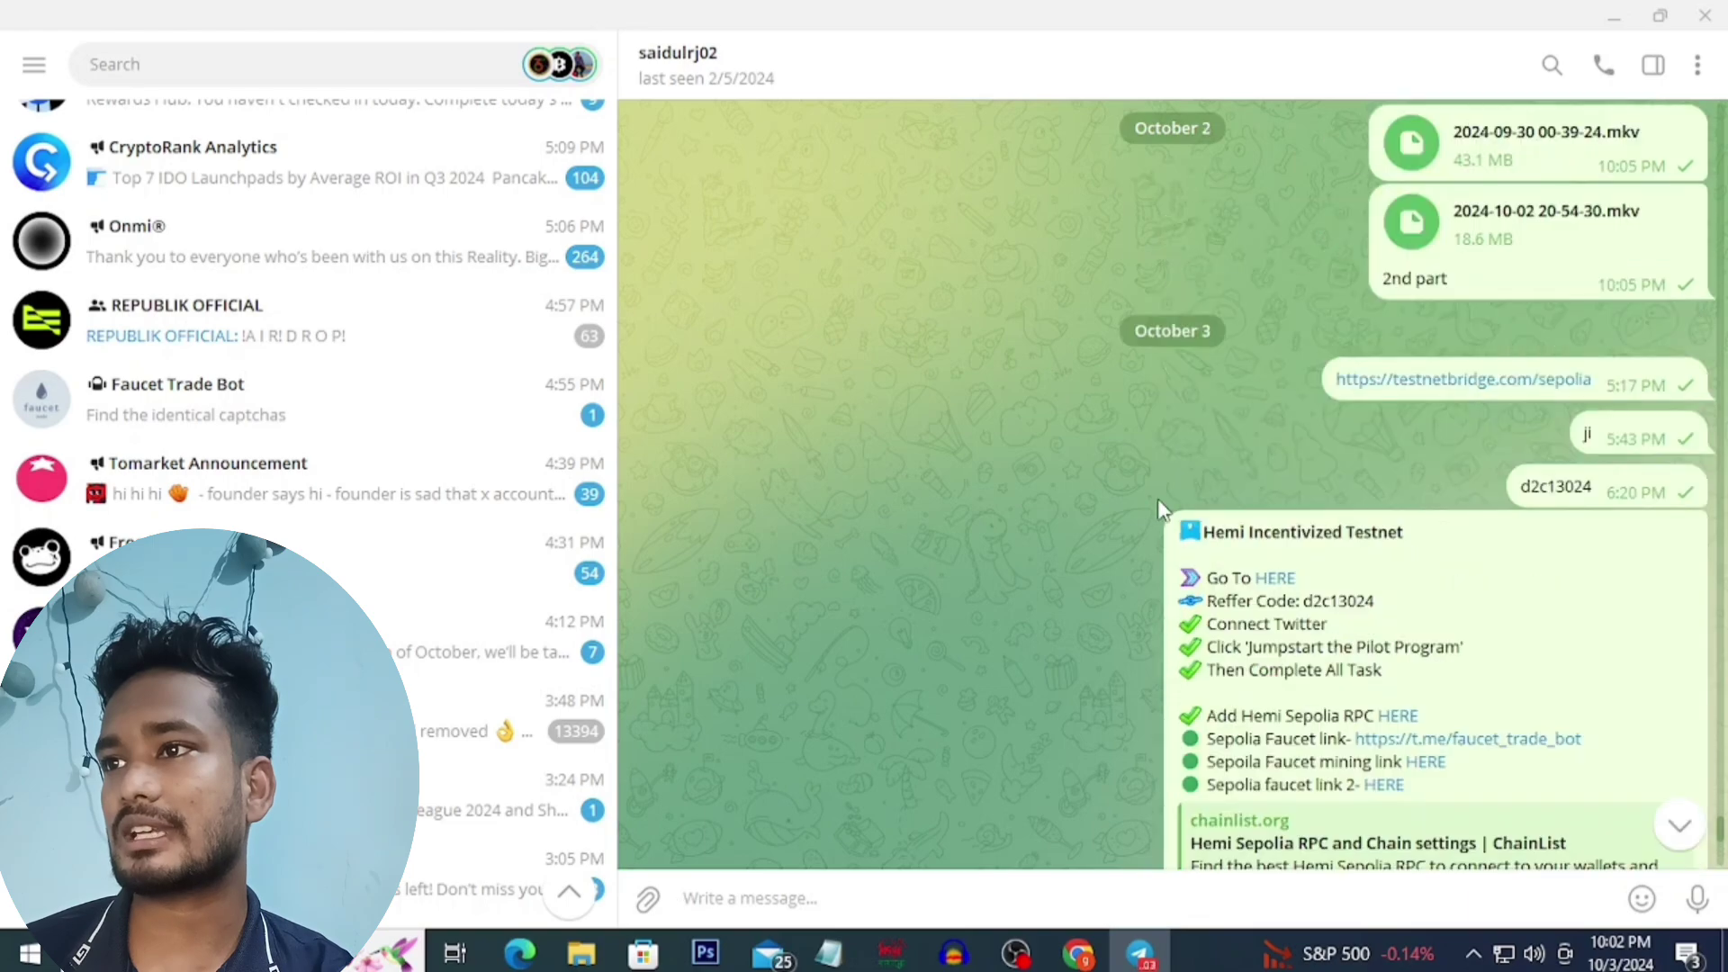
{"action": "left_click", "coordinate": [1449, 379]}
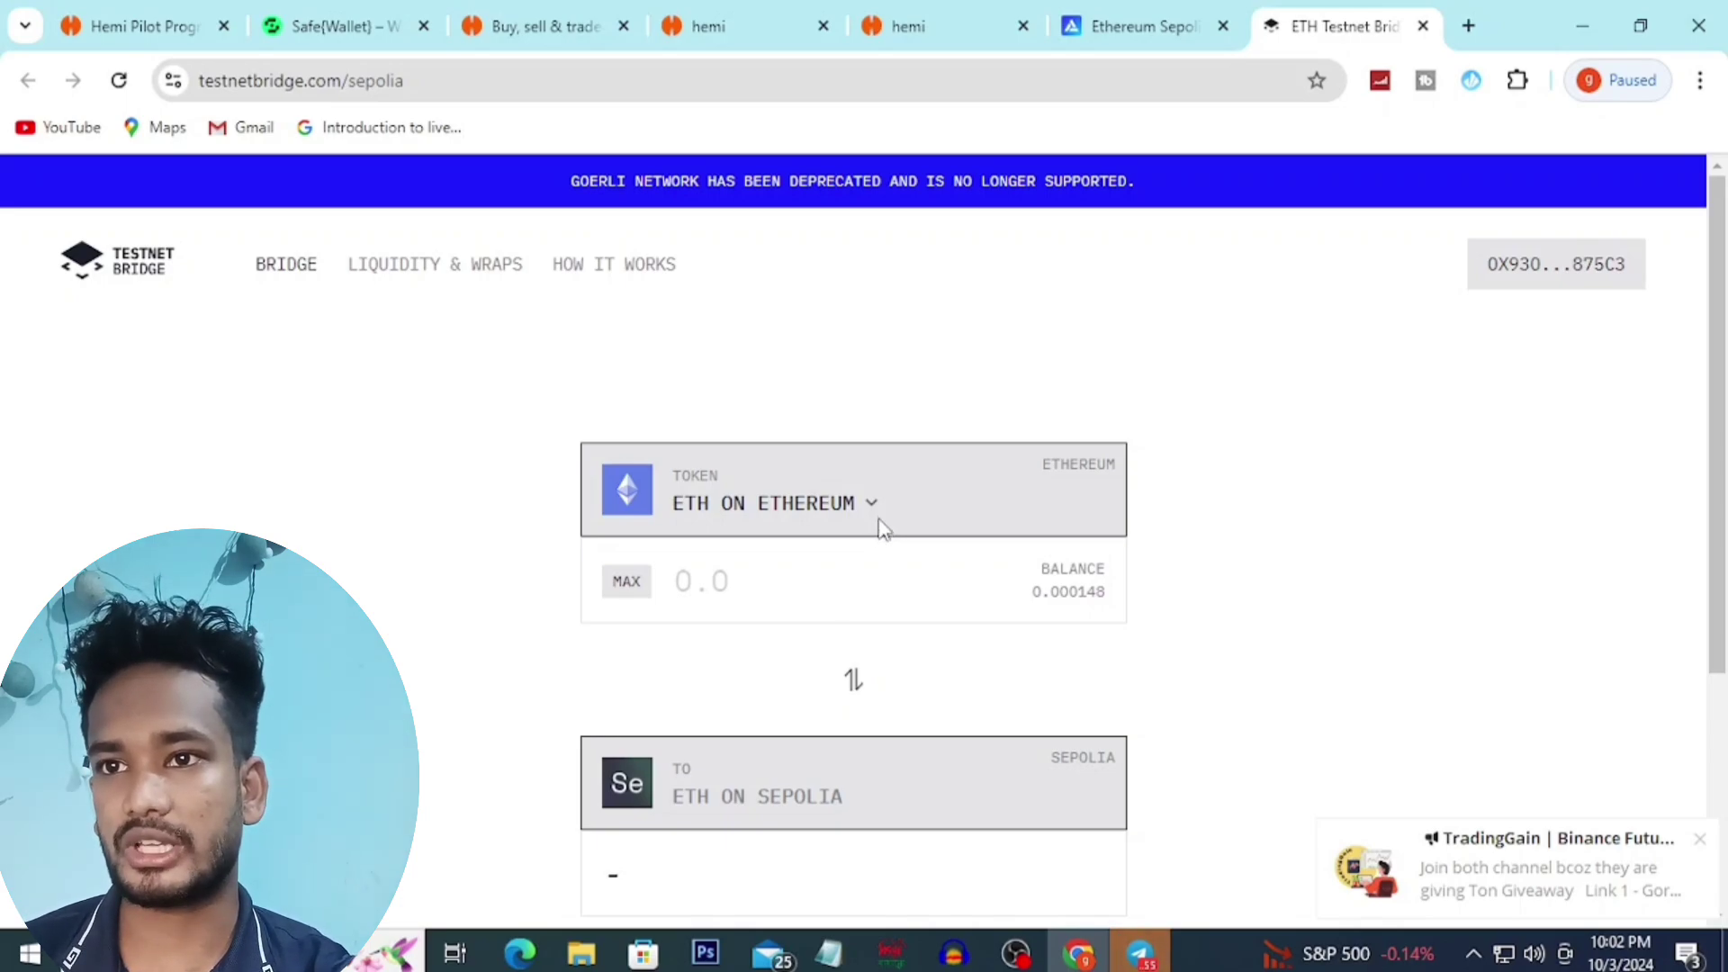
{"action": "left_click", "coordinate": [885, 515]}
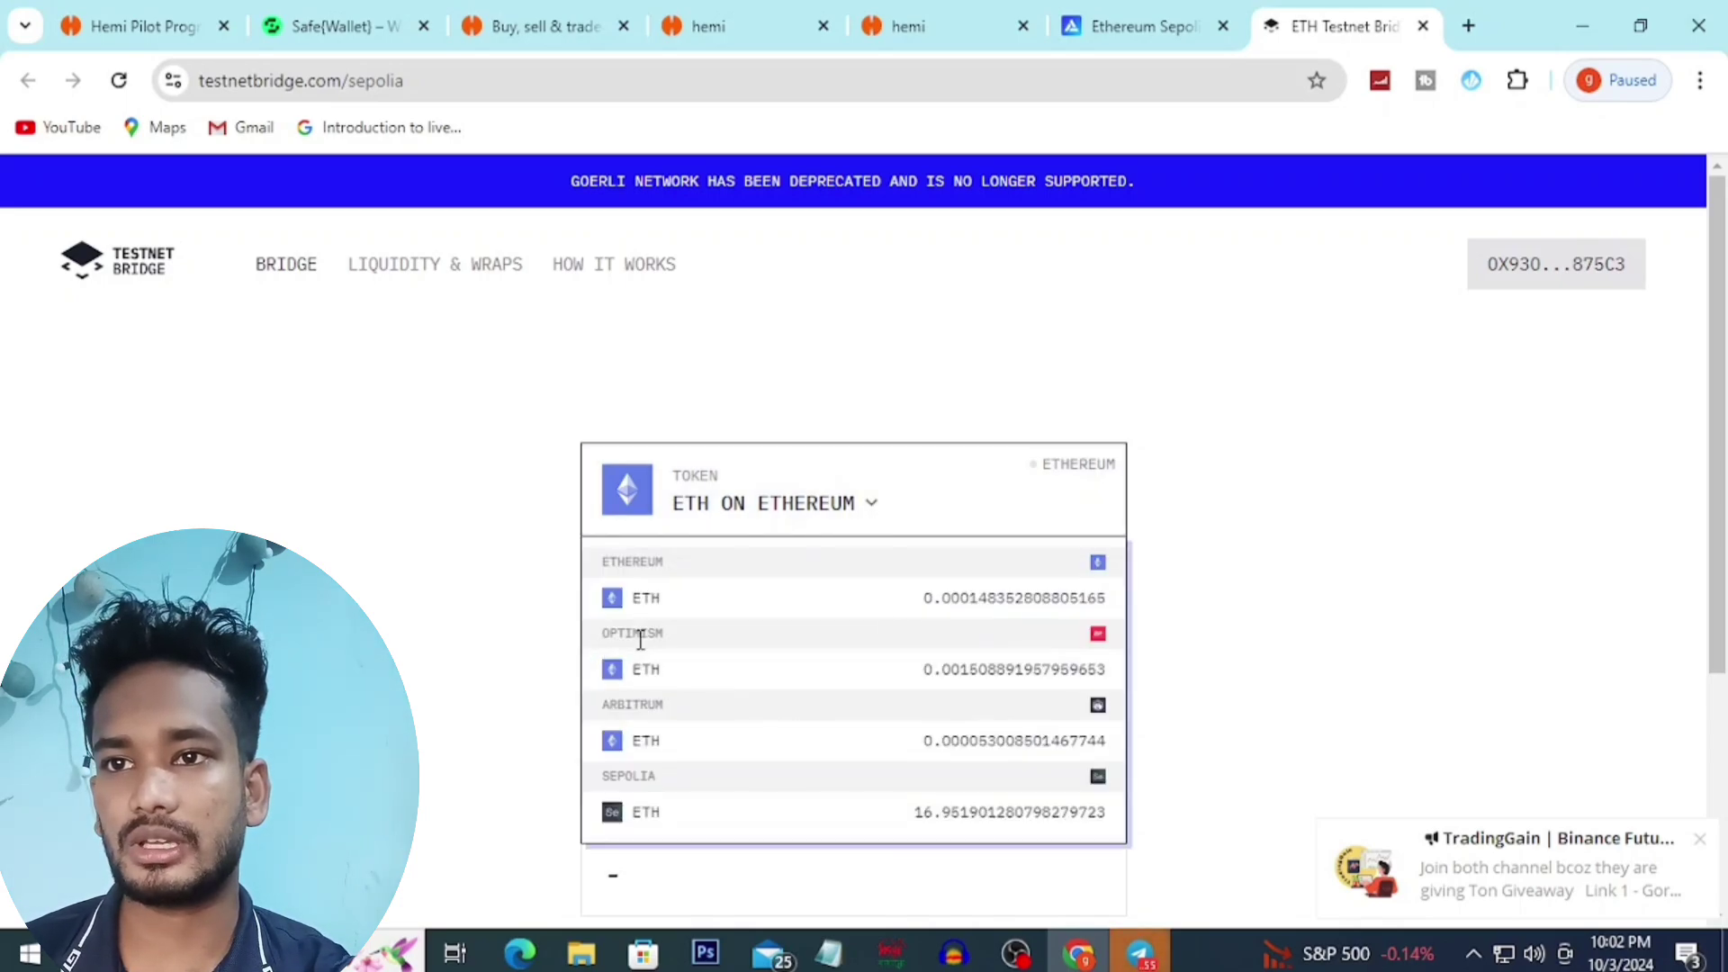
{"action": "left_click_drag", "start_coordinate": [640, 639], "coordinate": [633, 640]}
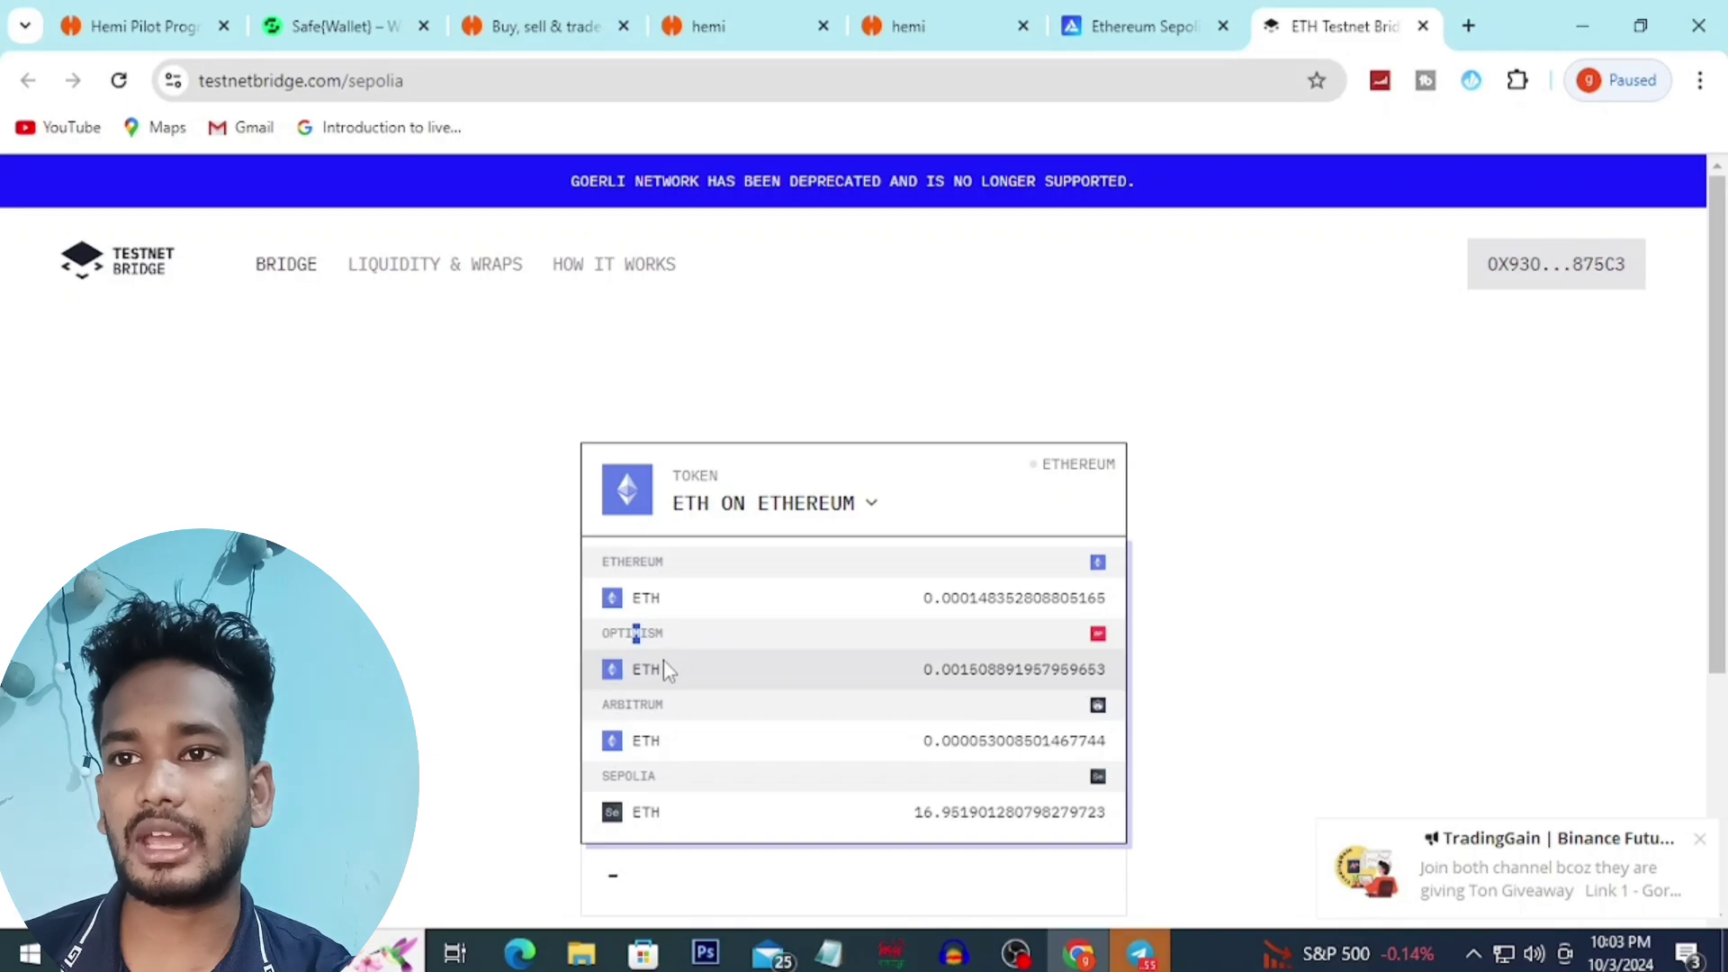
{"action": "left_click", "coordinate": [700, 673]}
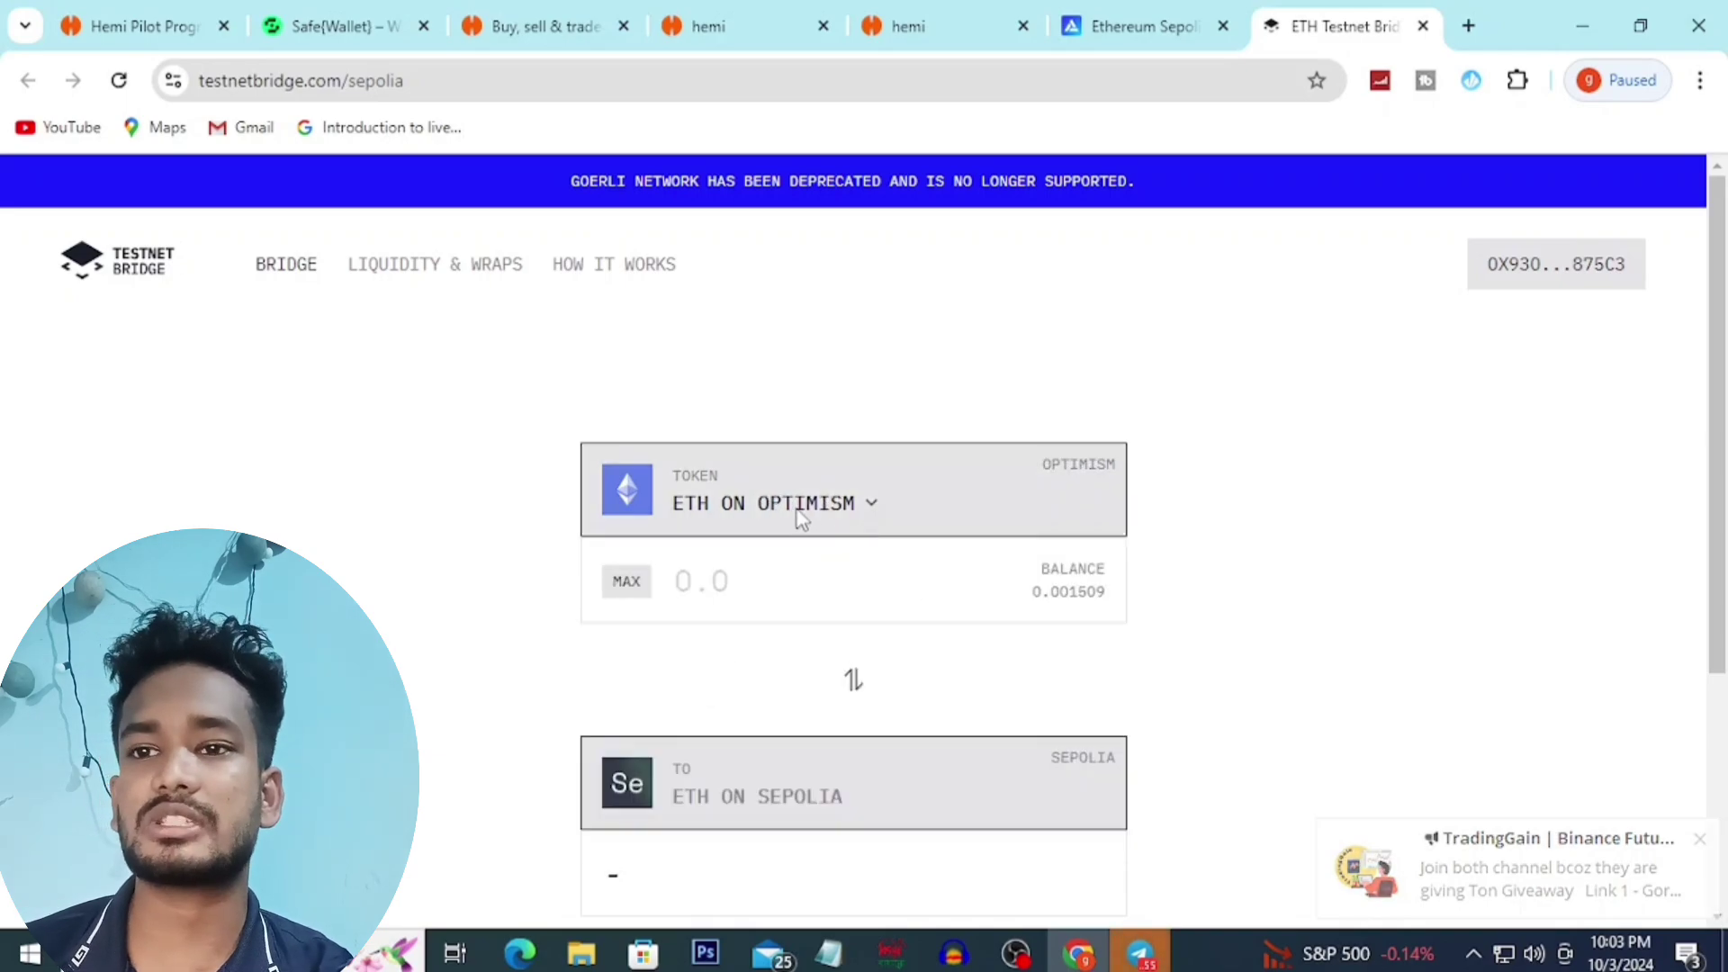
Step: Check the Account 1 ETH balance in MetaMask, then view the Alchemy faucet page and return to the testnet bridge
{"action": "left_click", "coordinate": [1518, 80]}
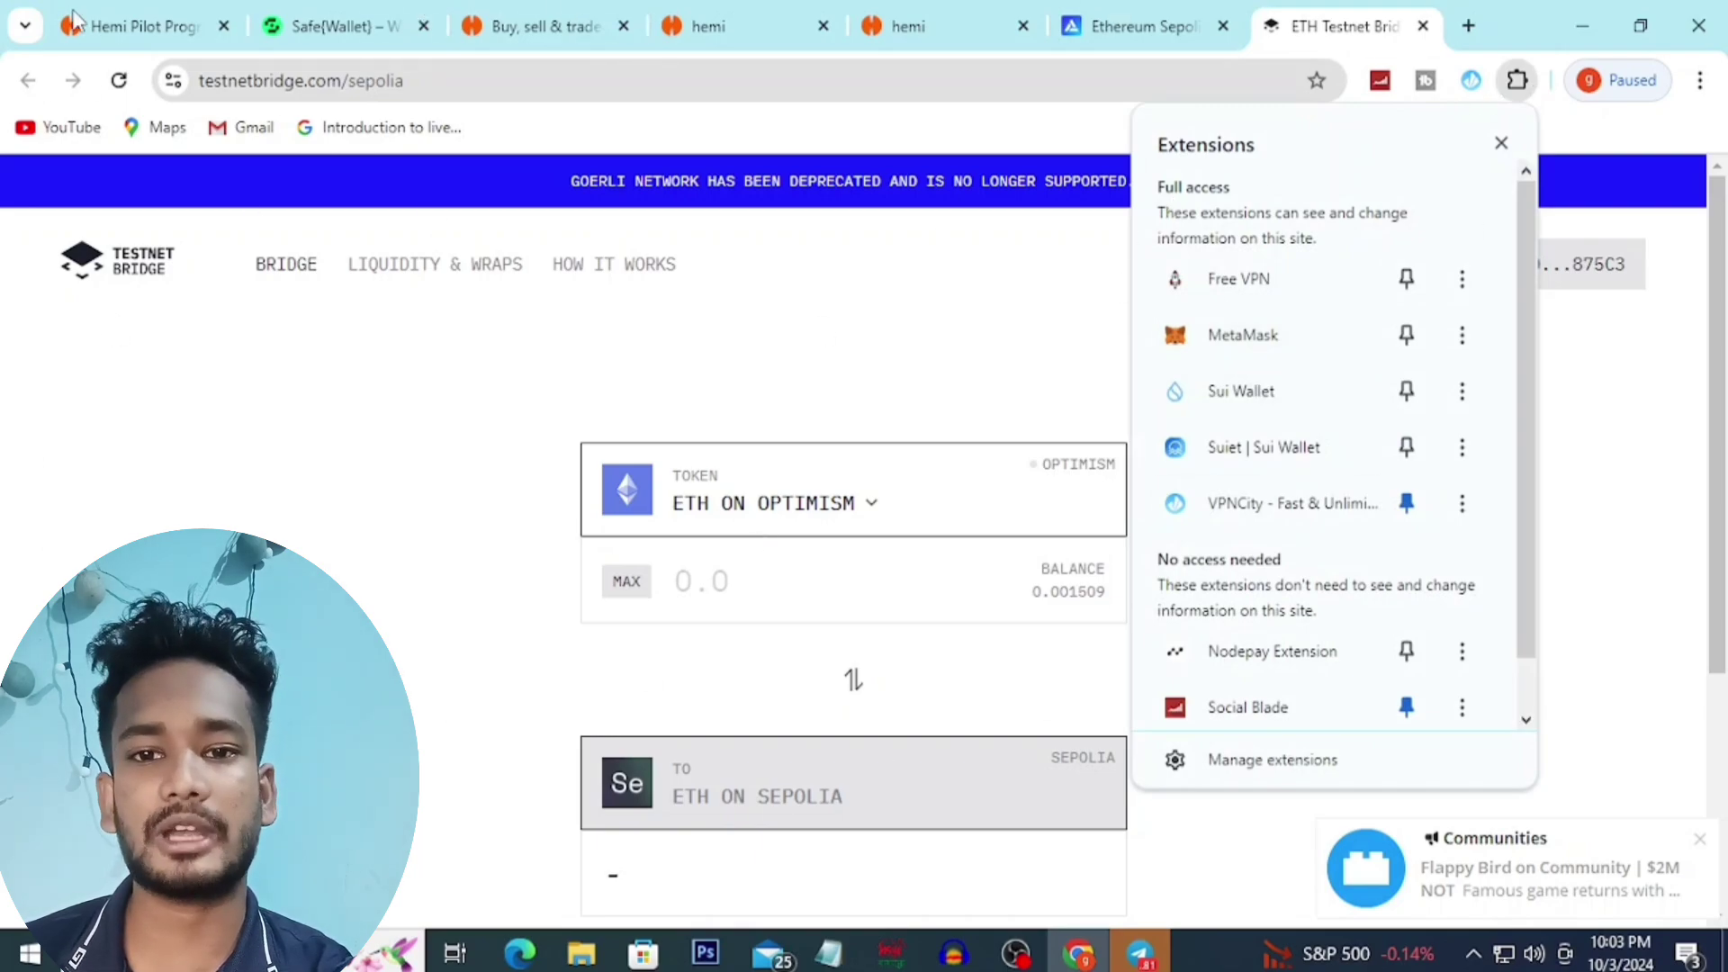
{"action": "left_click", "coordinate": [1224, 349]}
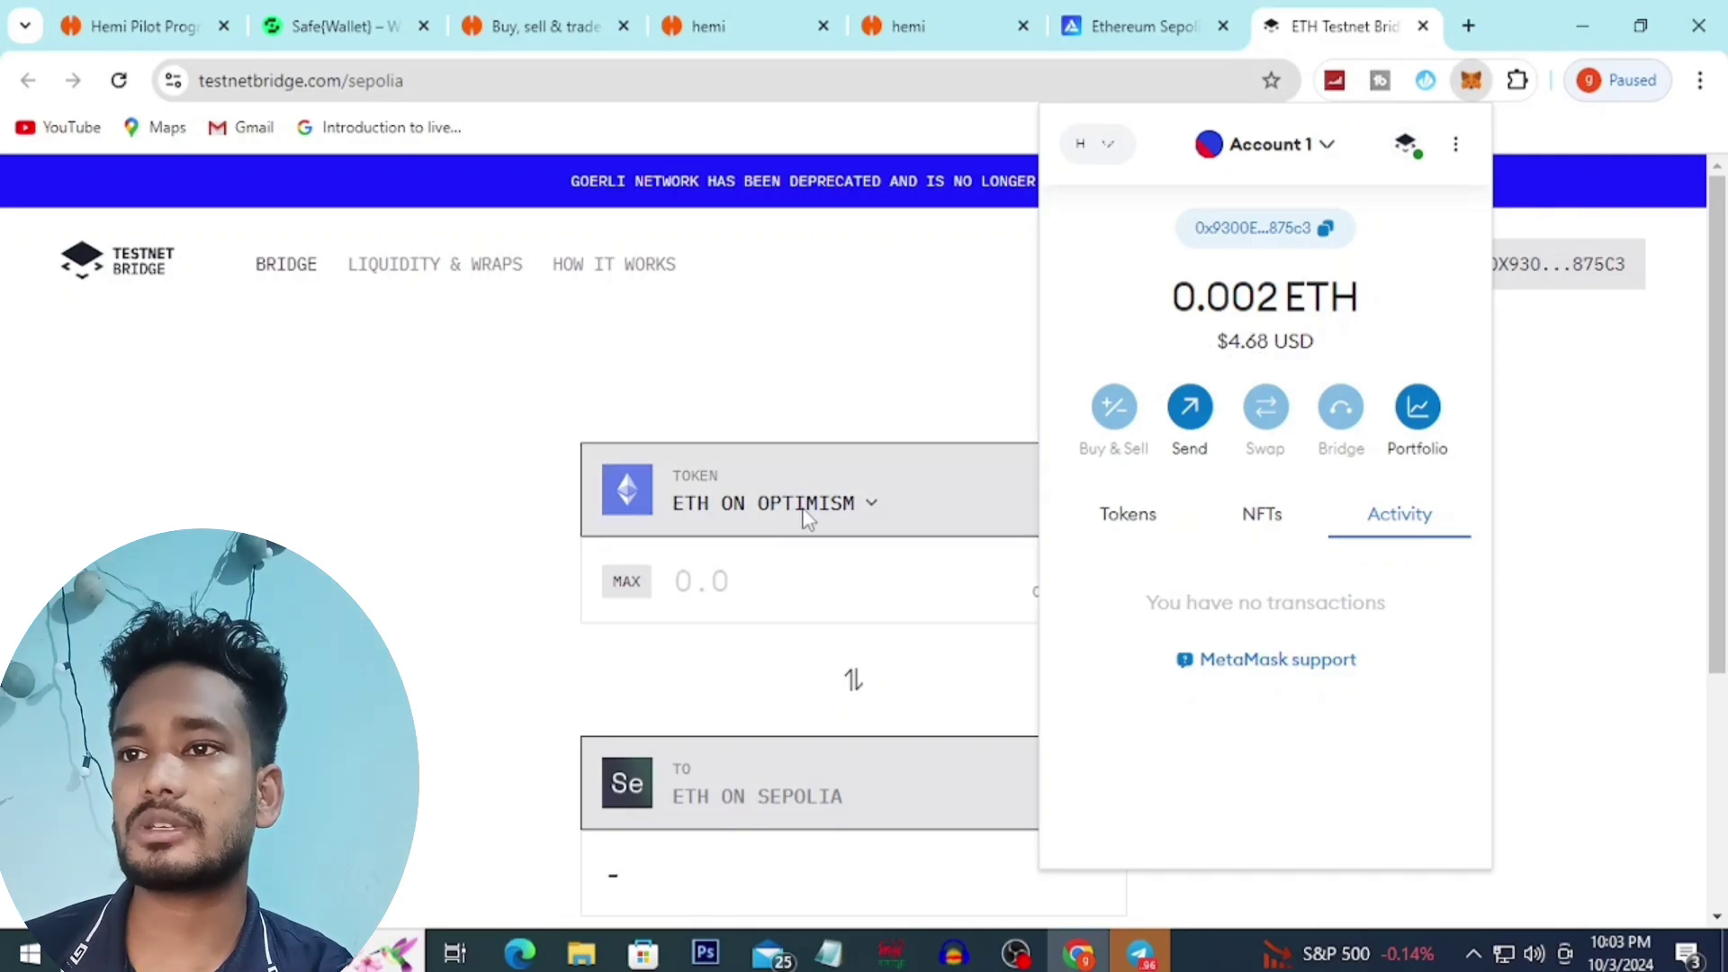
{"action": "left_click", "coordinate": [917, 324]}
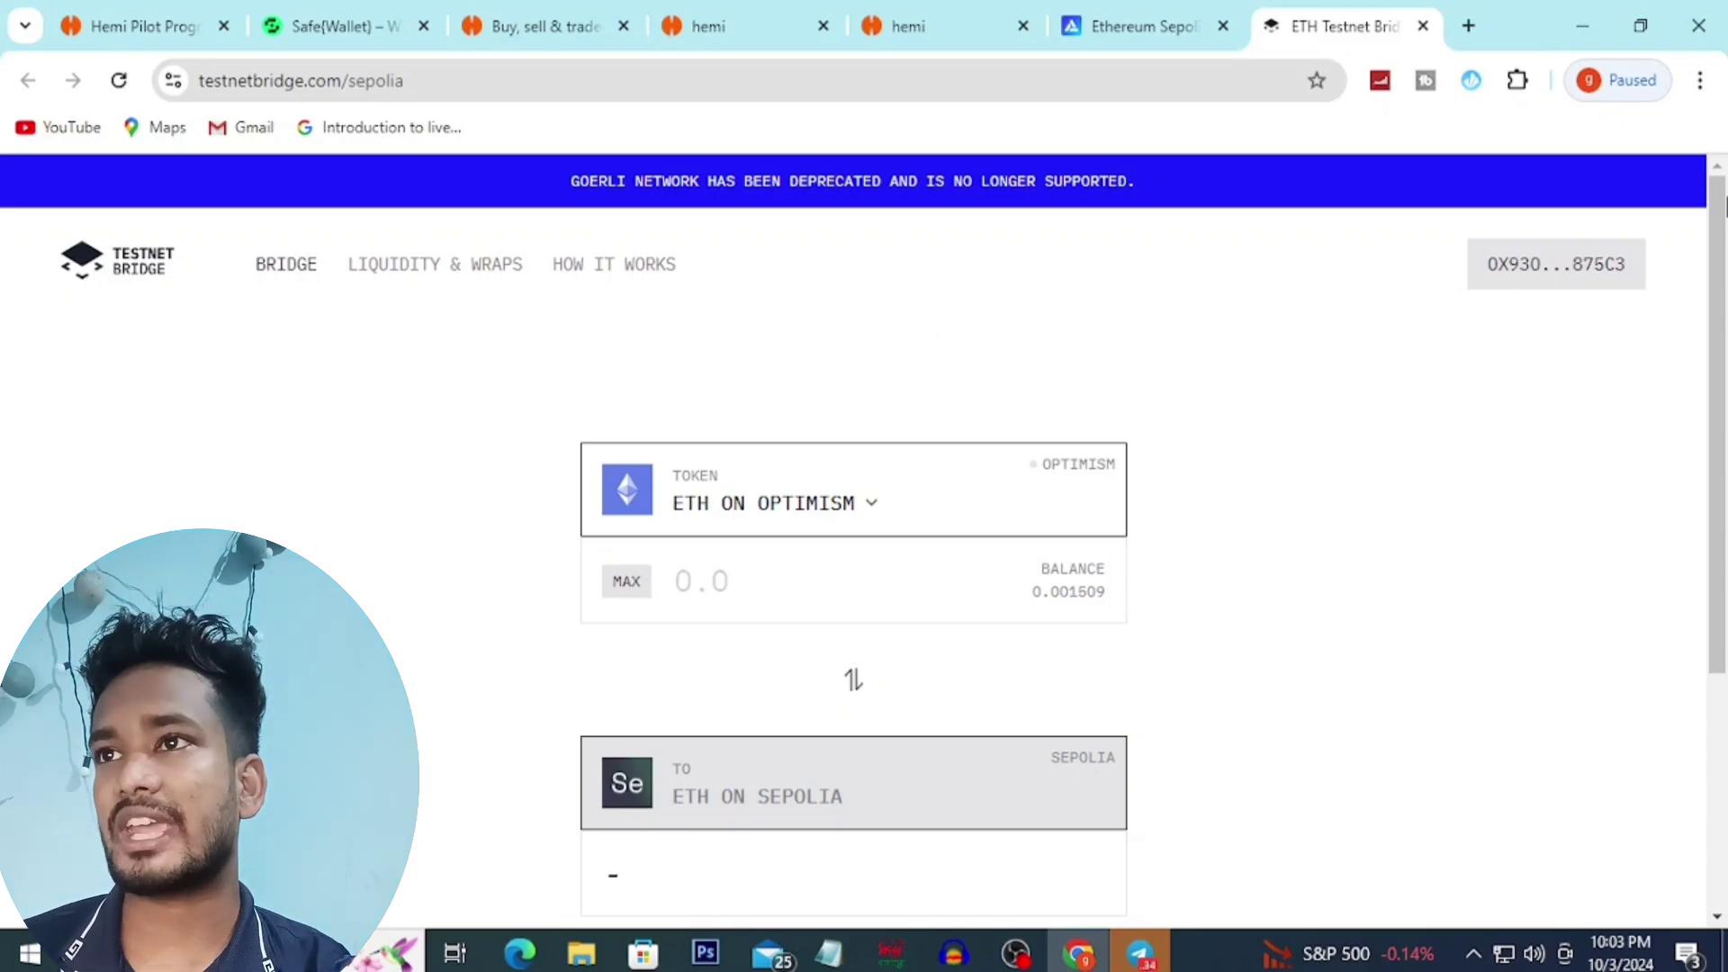
{"action": "left_click", "coordinate": [1142, 25]}
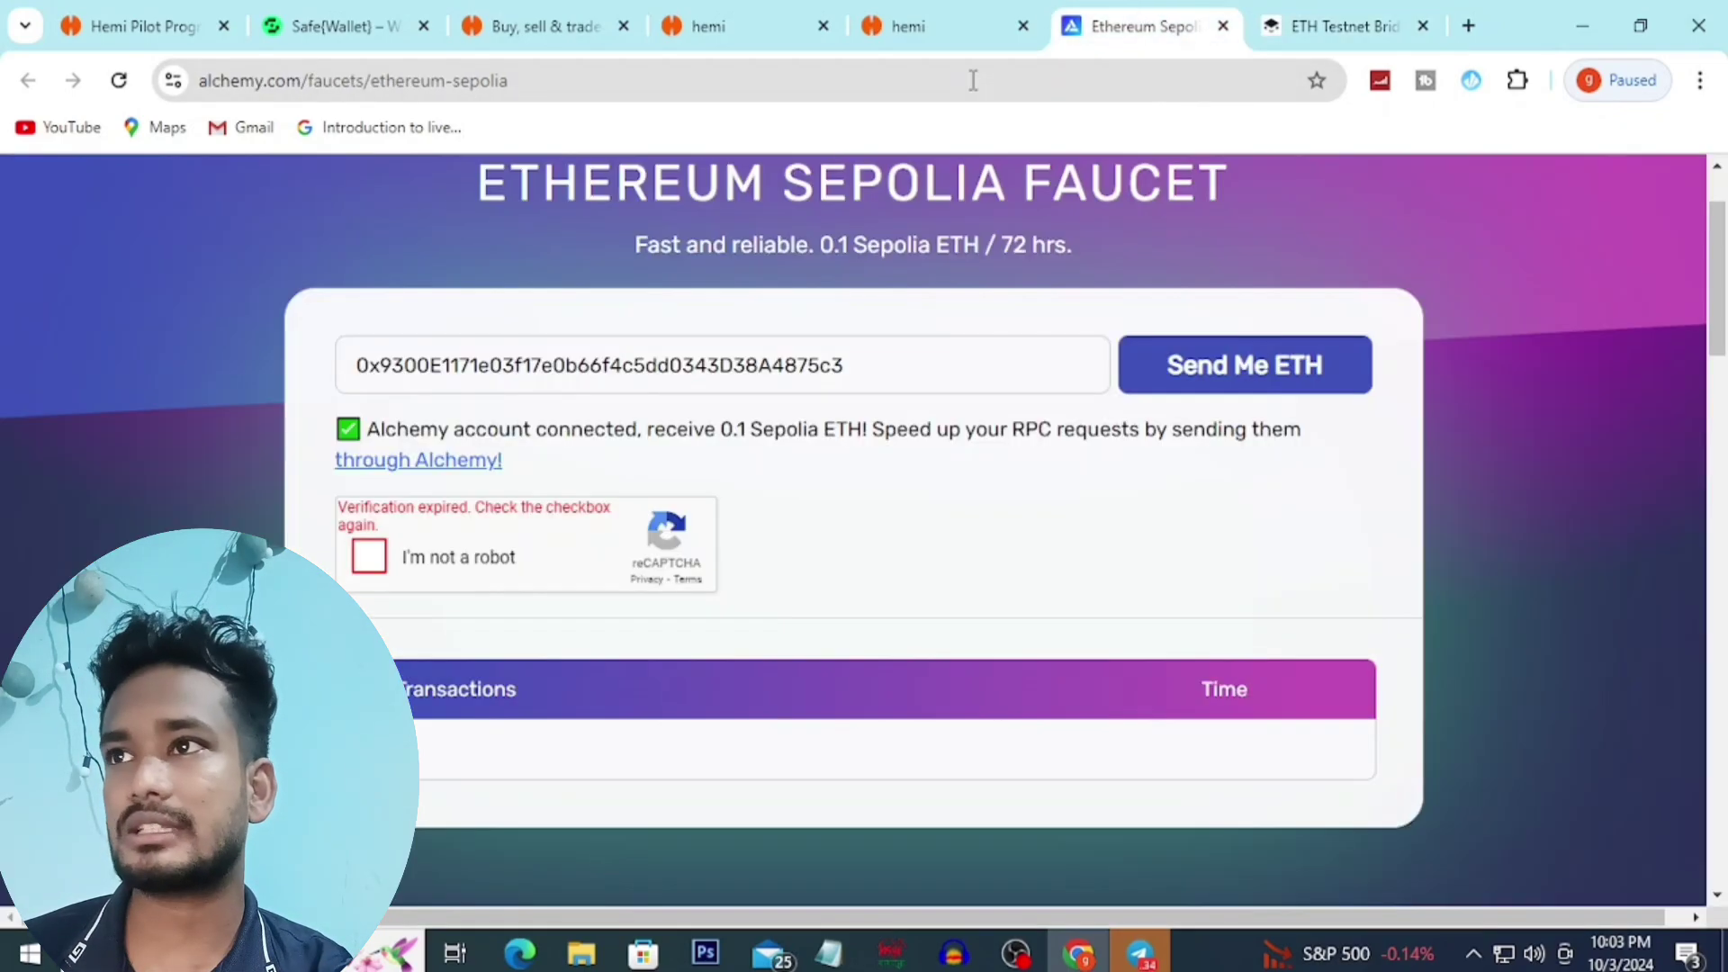
{"action": "left_click", "coordinate": [1325, 29]}
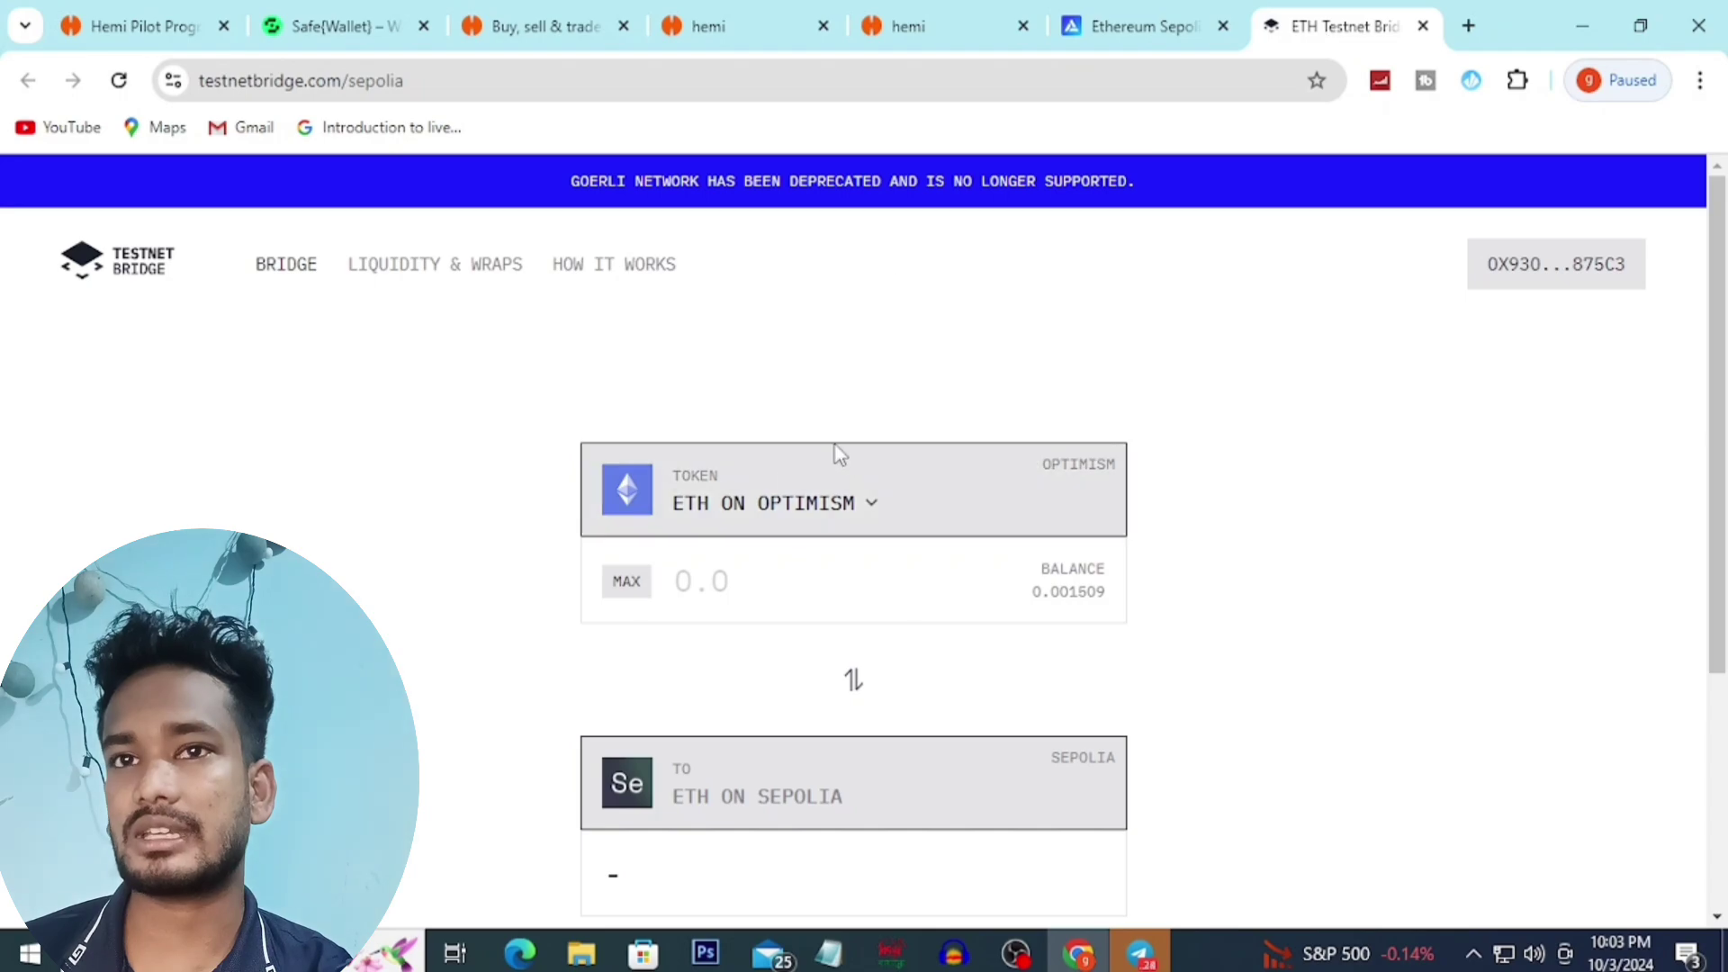
Step: Enter 0.001 ETH as the amount to bridge from Optimism to Sepolia and copy that amount
{"action": "scroll", "coordinate": [543, 459], "scroll_direction": "down", "scroll_amount": 3}
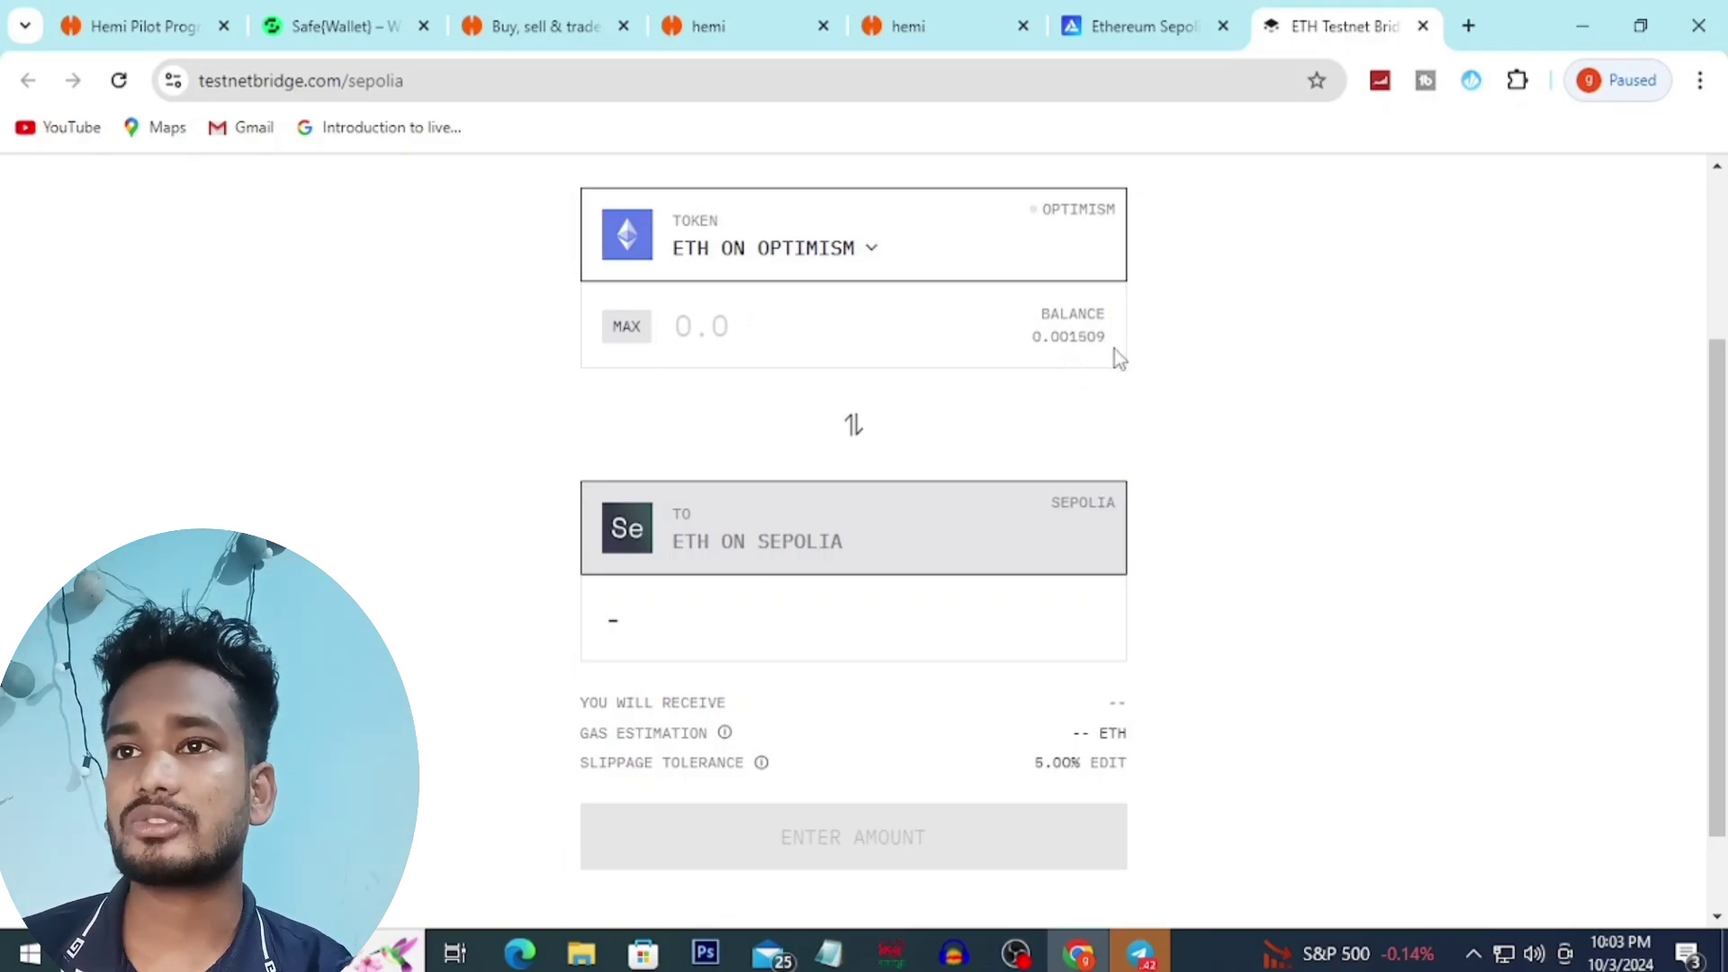
{"action": "left_click", "coordinate": [730, 337]}
{"action": "type", "text": "0"}
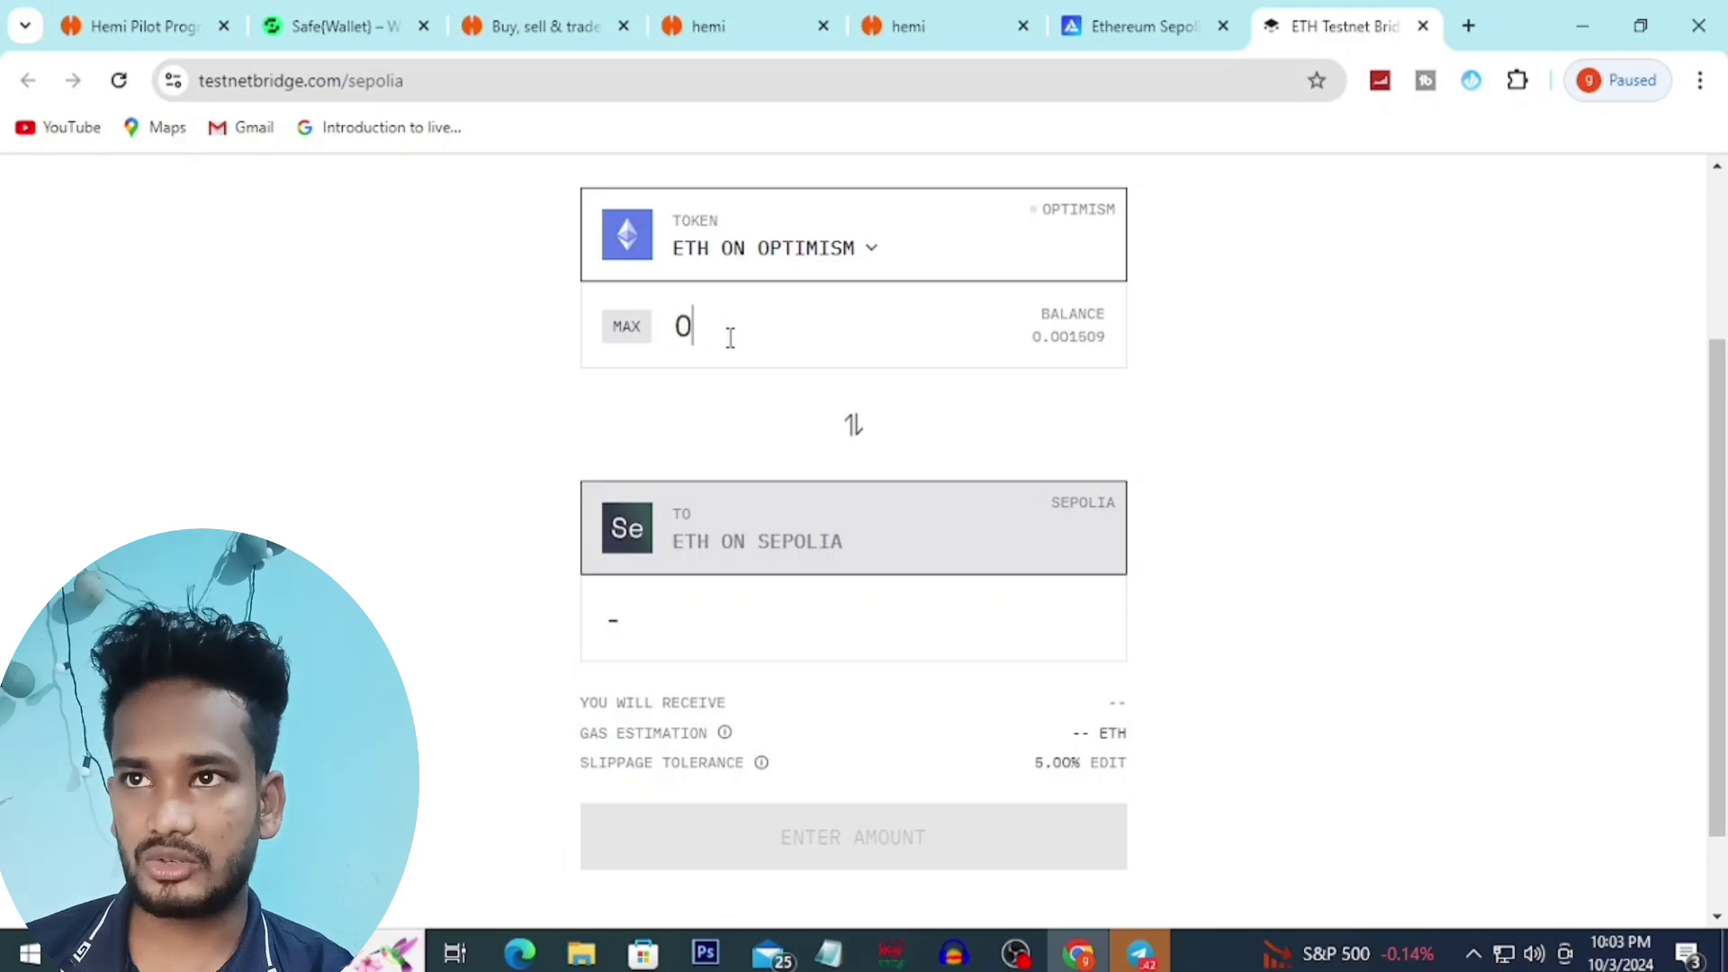
{"action": "type", "text": ".001"}
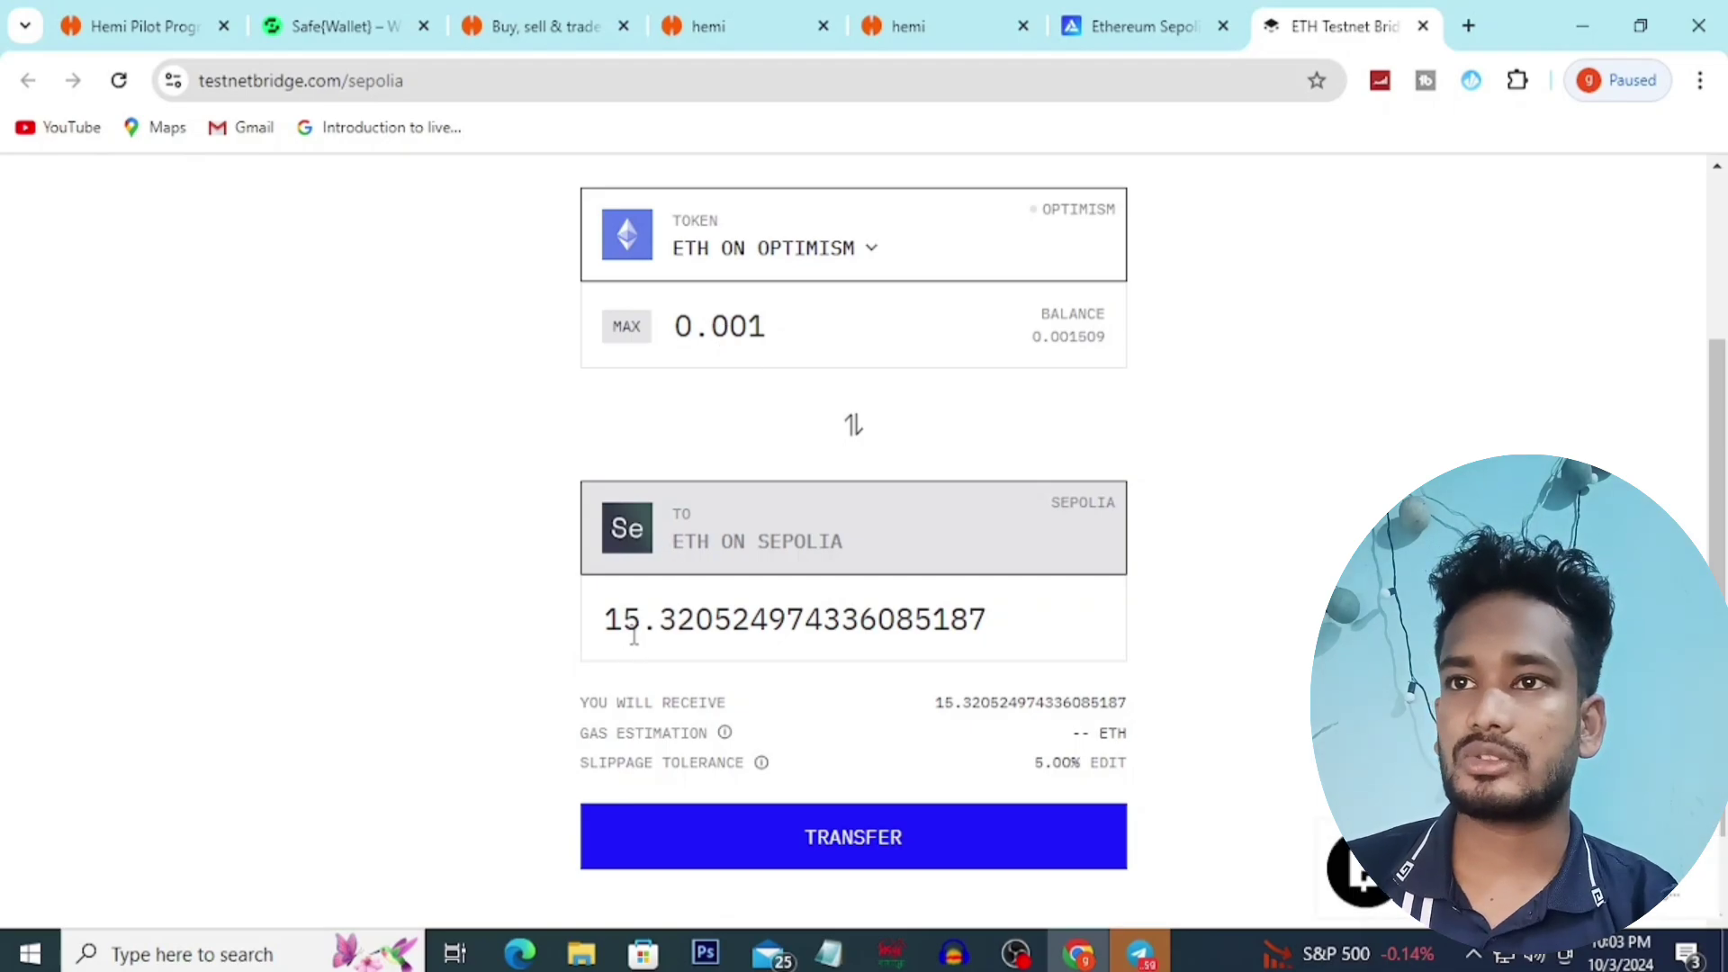
{"action": "left_click_drag", "start_coordinate": [769, 335], "coordinate": [684, 340]}
{"action": "key", "text": "ctrl+c"}
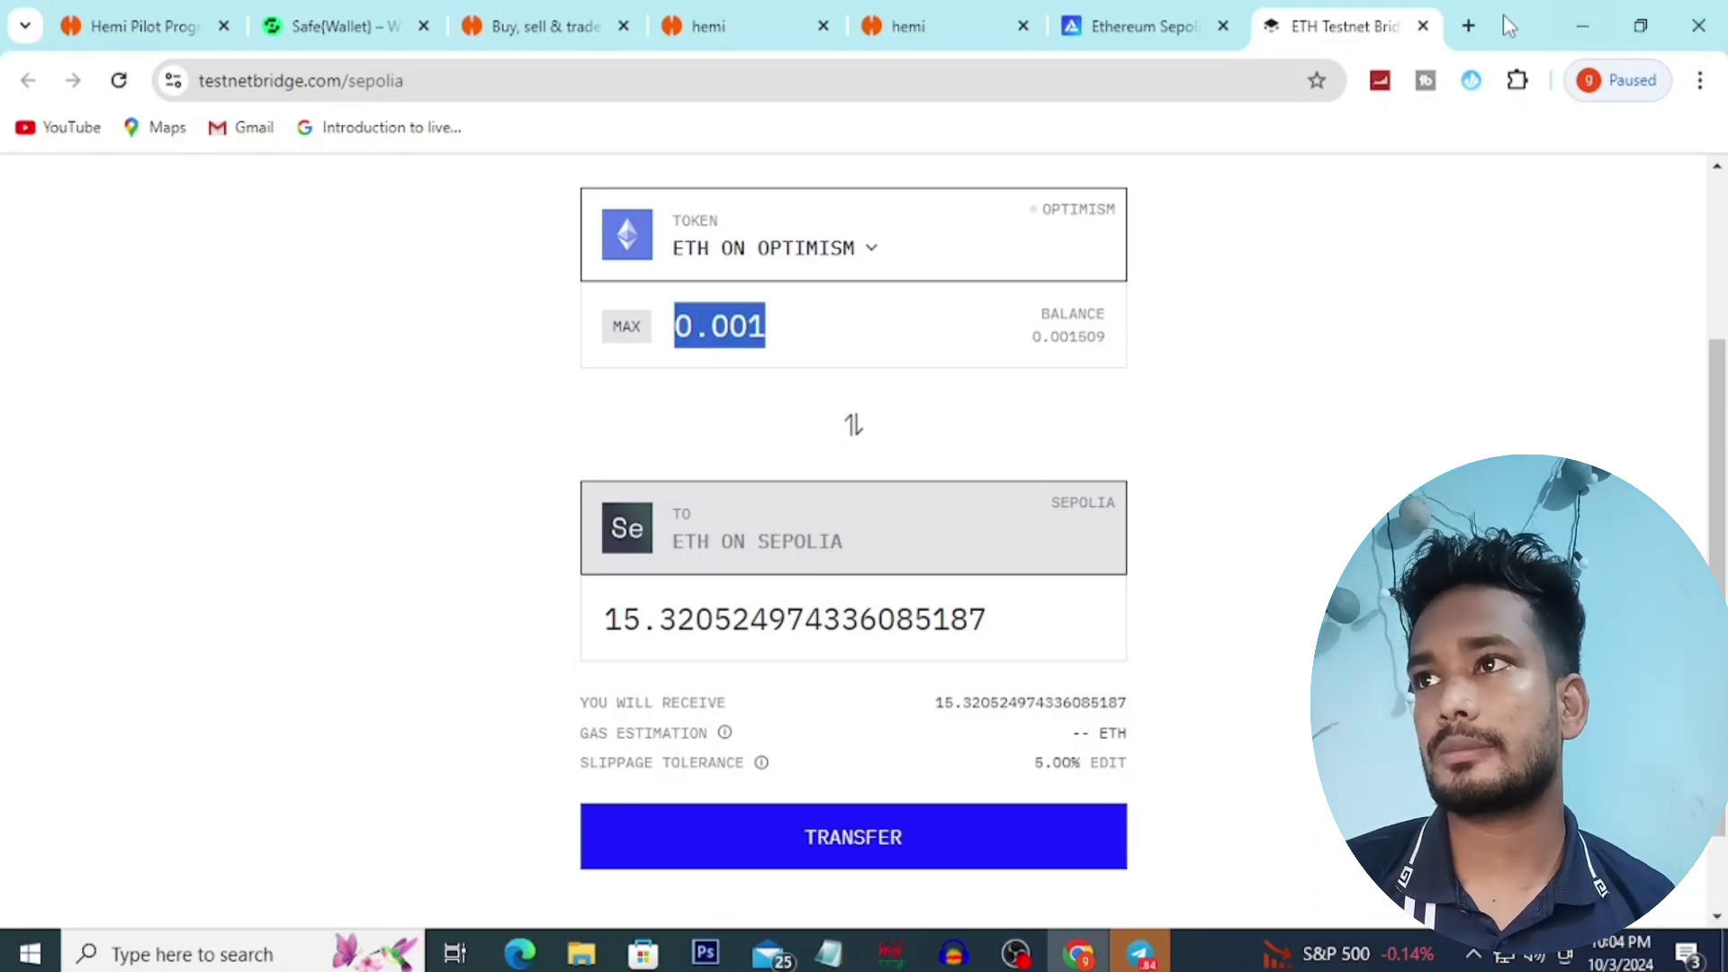
Step: Search Google for eth to usdt in a new tab and open Kraken's ETH to USDT converter
{"action": "left_click", "coordinate": [1469, 26]}
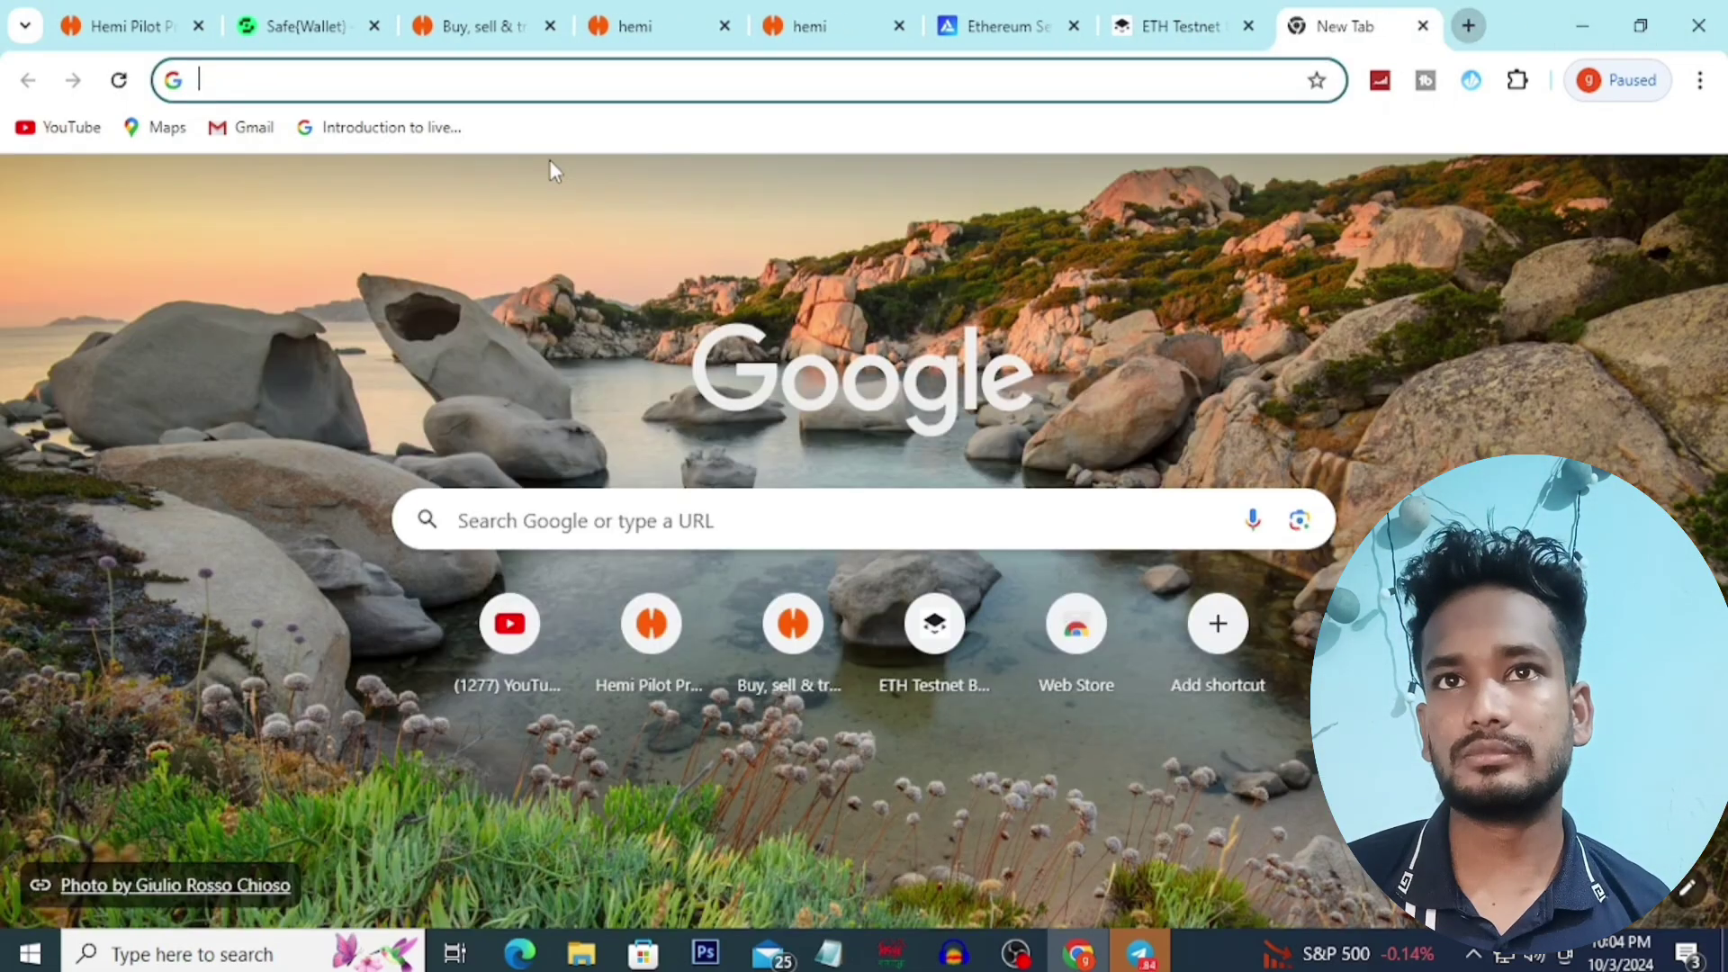
{"action": "left_click", "coordinate": [521, 79]}
{"action": "type", "text": "eth to"}
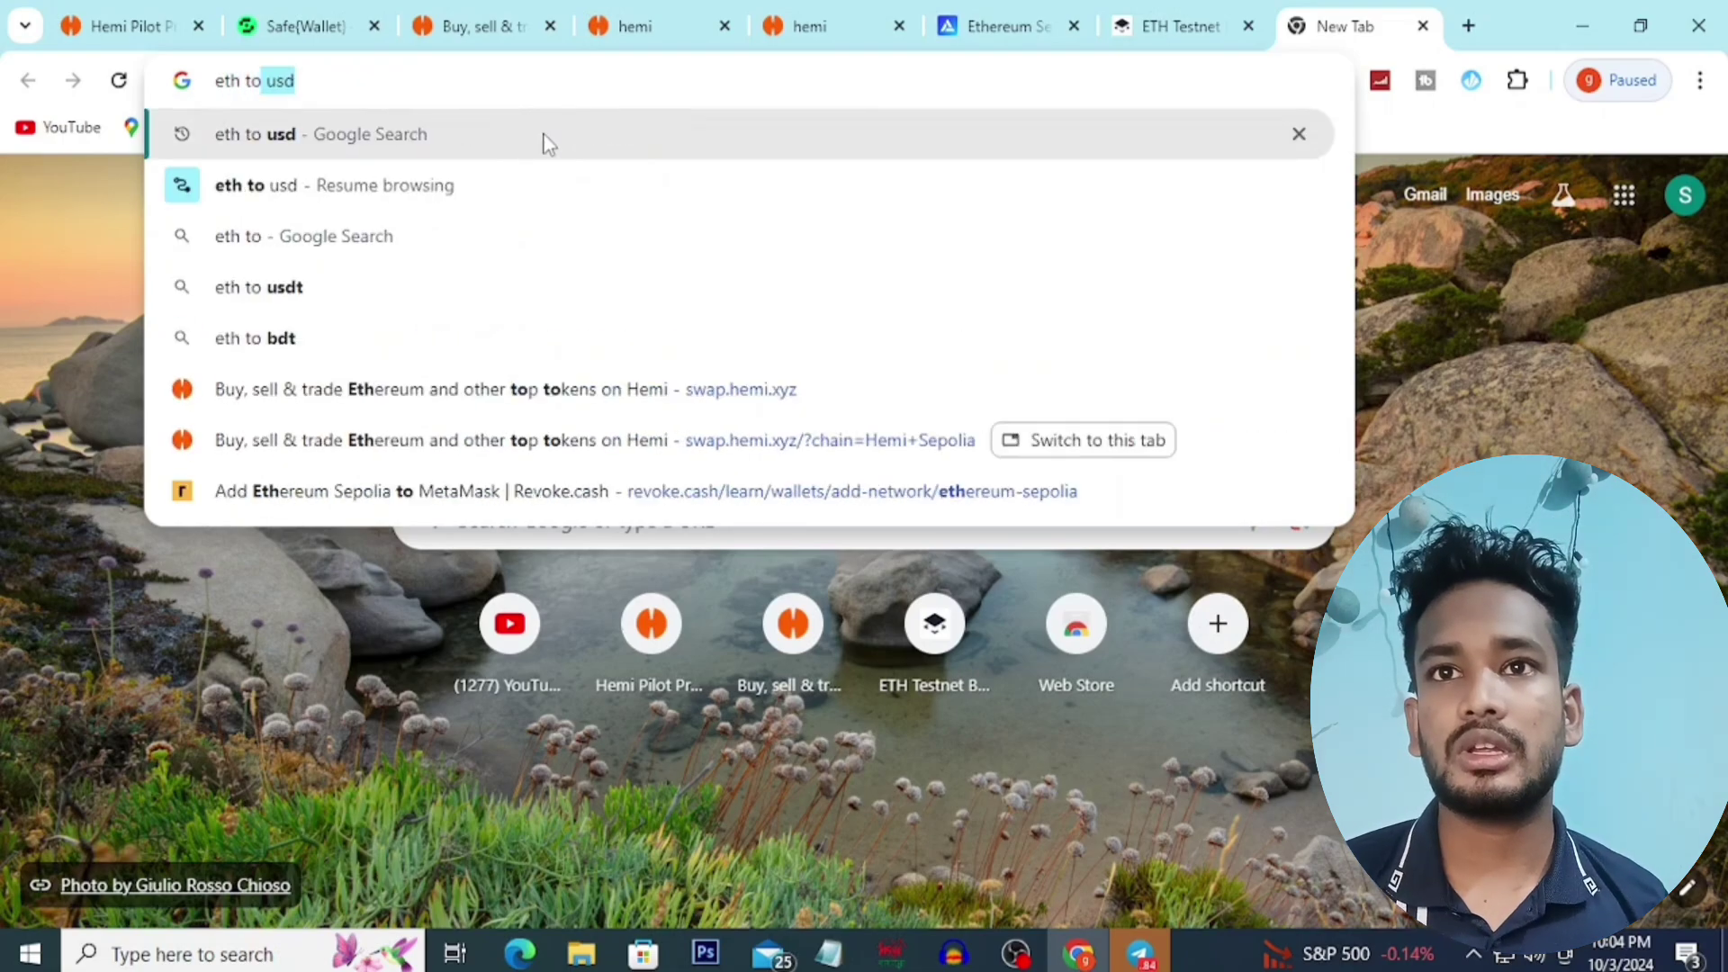
{"action": "left_click", "coordinate": [319, 292]}
{"action": "scroll", "coordinate": [424, 704], "scroll_direction": "down", "scroll_amount": 5}
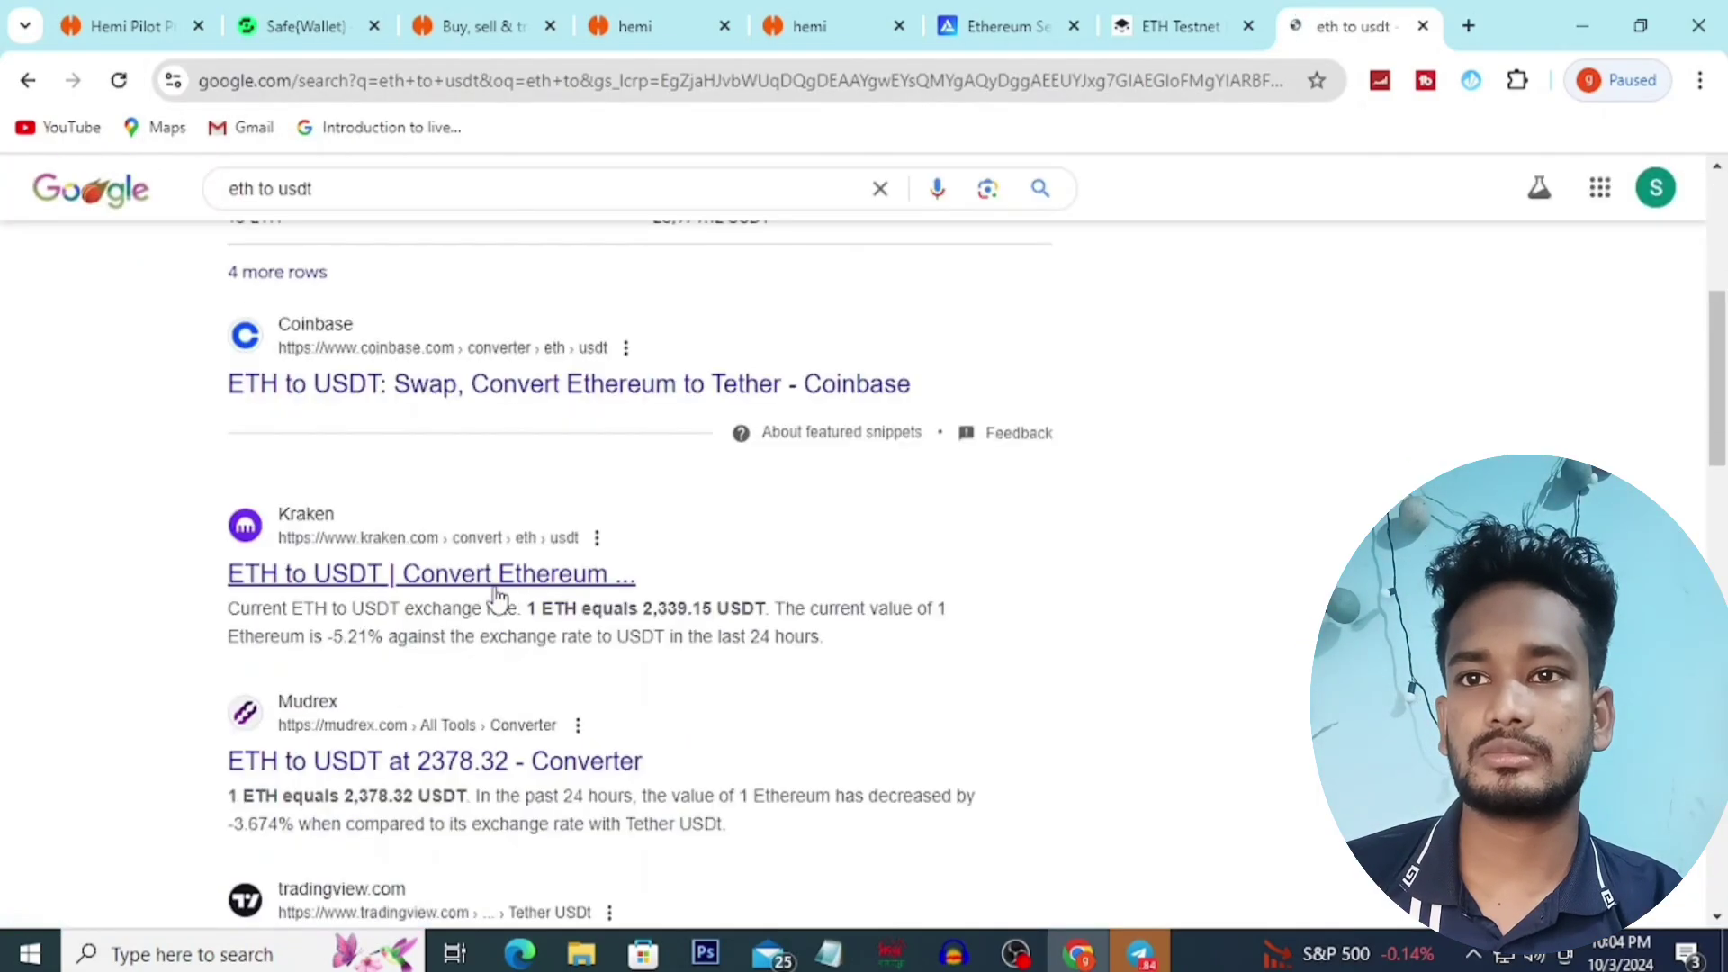
{"action": "left_click", "coordinate": [438, 581]}
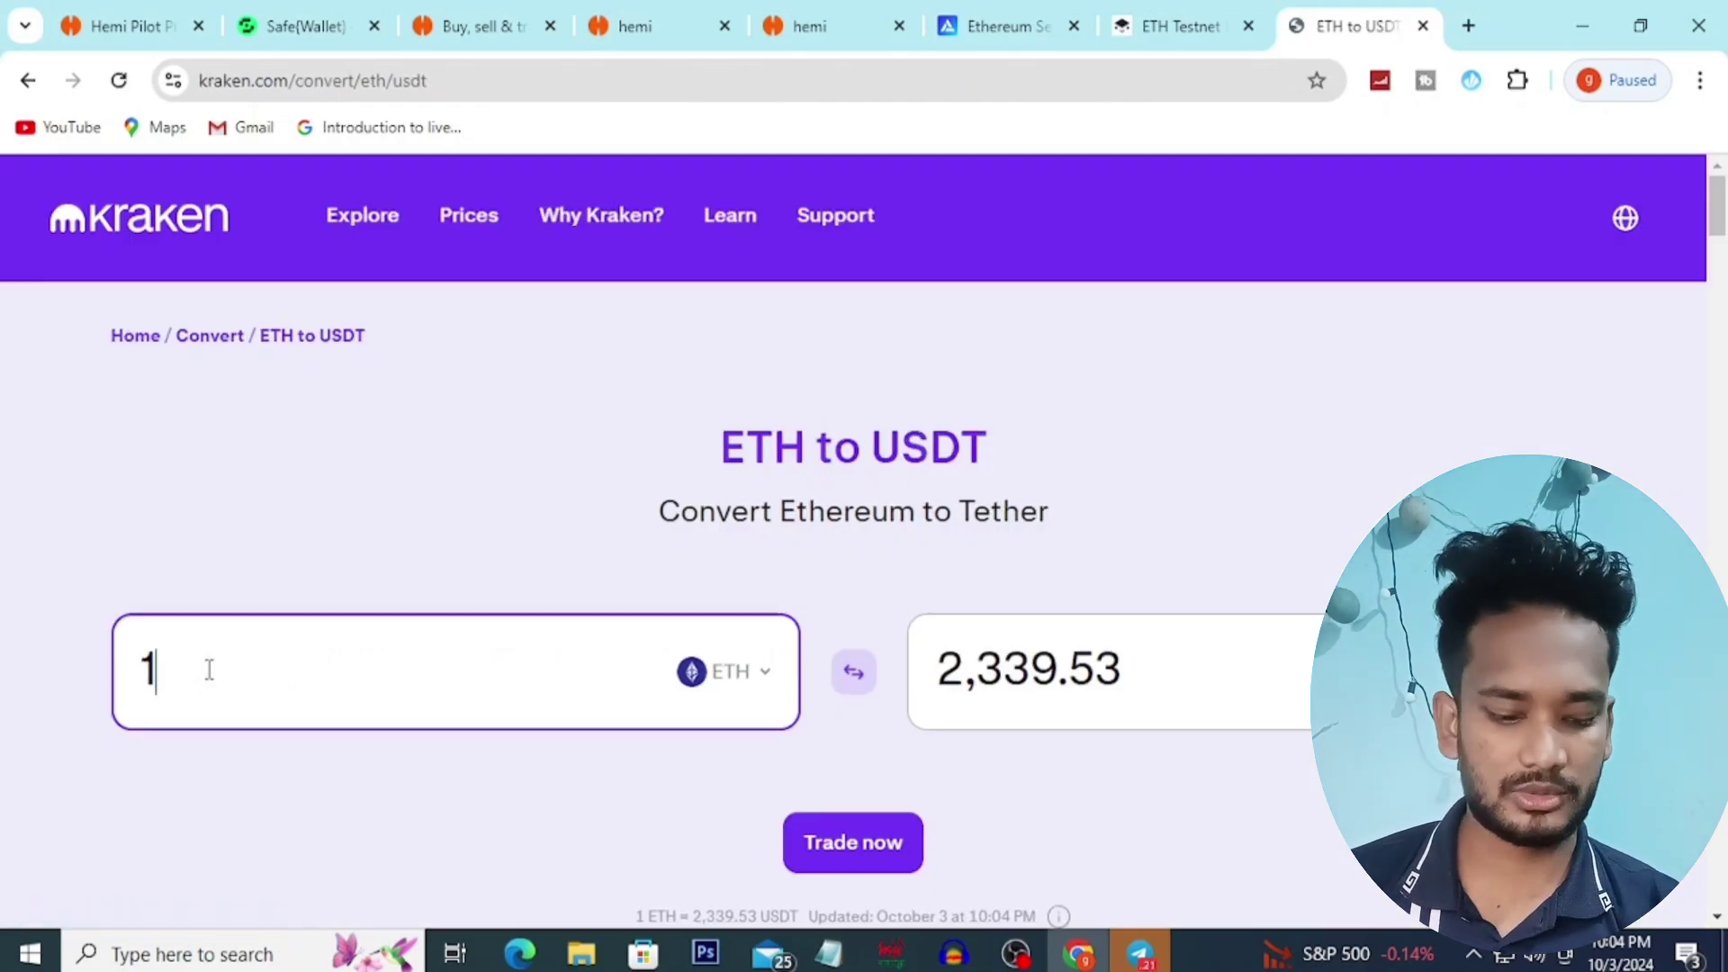
Step: Replace the ETH amount in the Kraken converter with the copied 0.001 to check its USDT value
{"action": "key", "text": "BackSpace"}
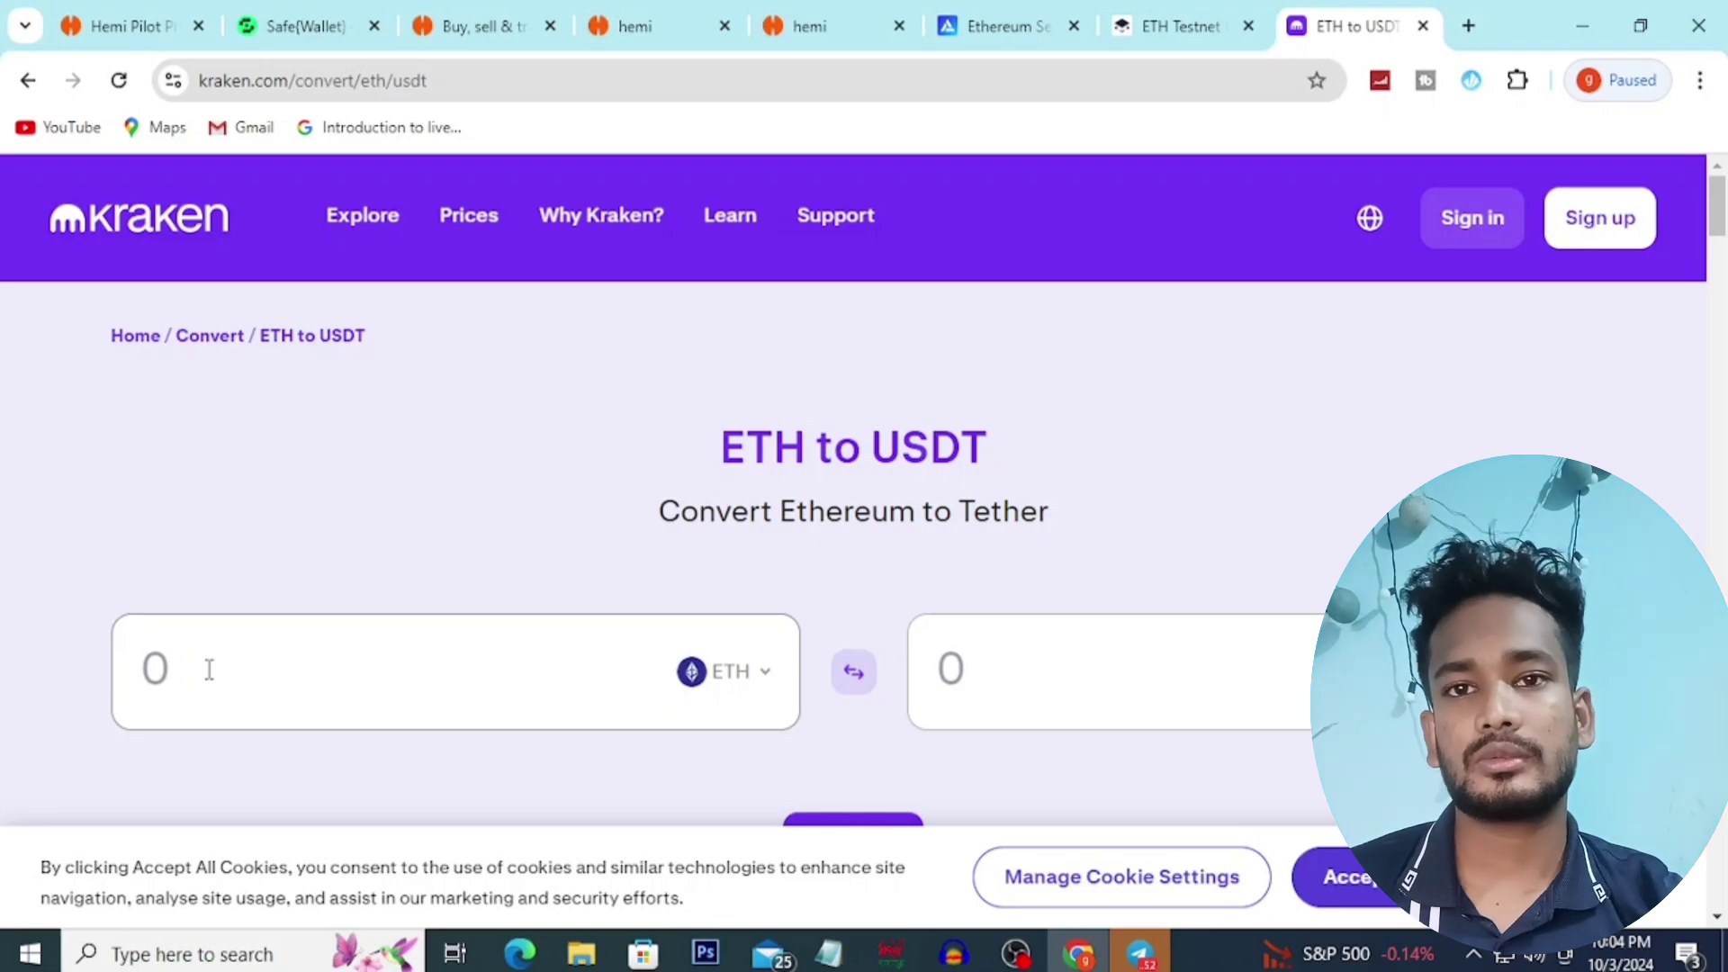
{"action": "right_click", "coordinate": [200, 680]}
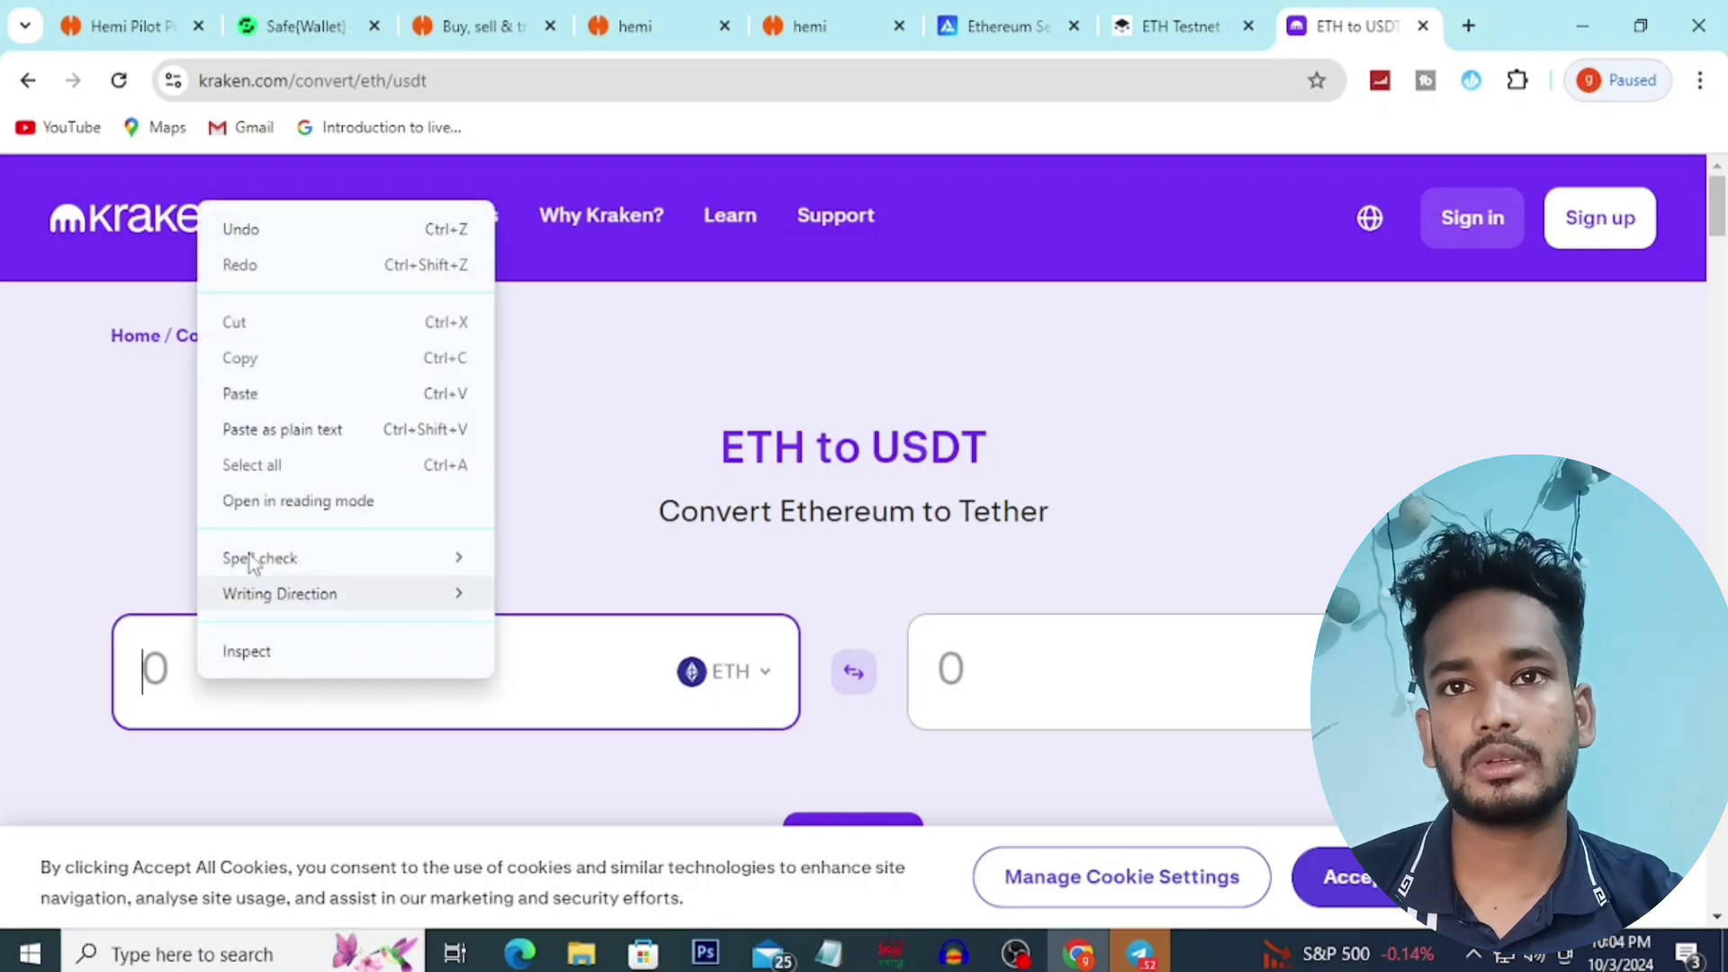
{"action": "left_click", "coordinate": [268, 402]}
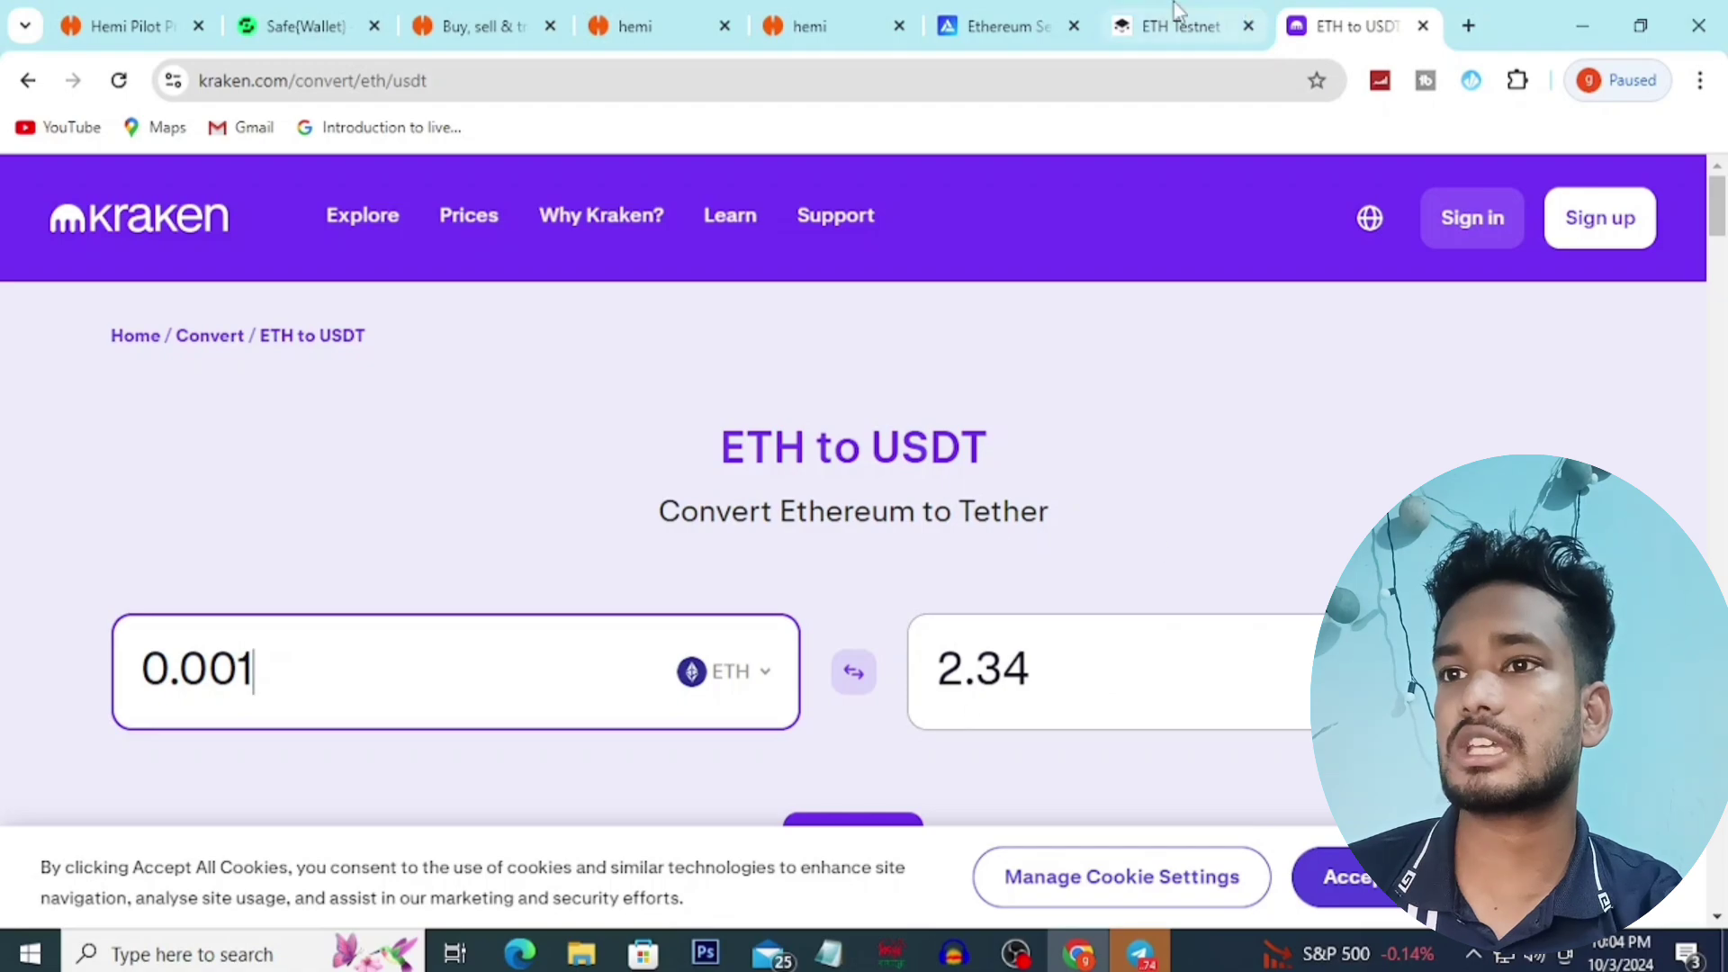
Step: Review the transfer quote on the testnet bridge and the recurring tunnel tasks on the Hemi Pilot Program dashboard
{"action": "left_click", "coordinate": [1176, 25]}
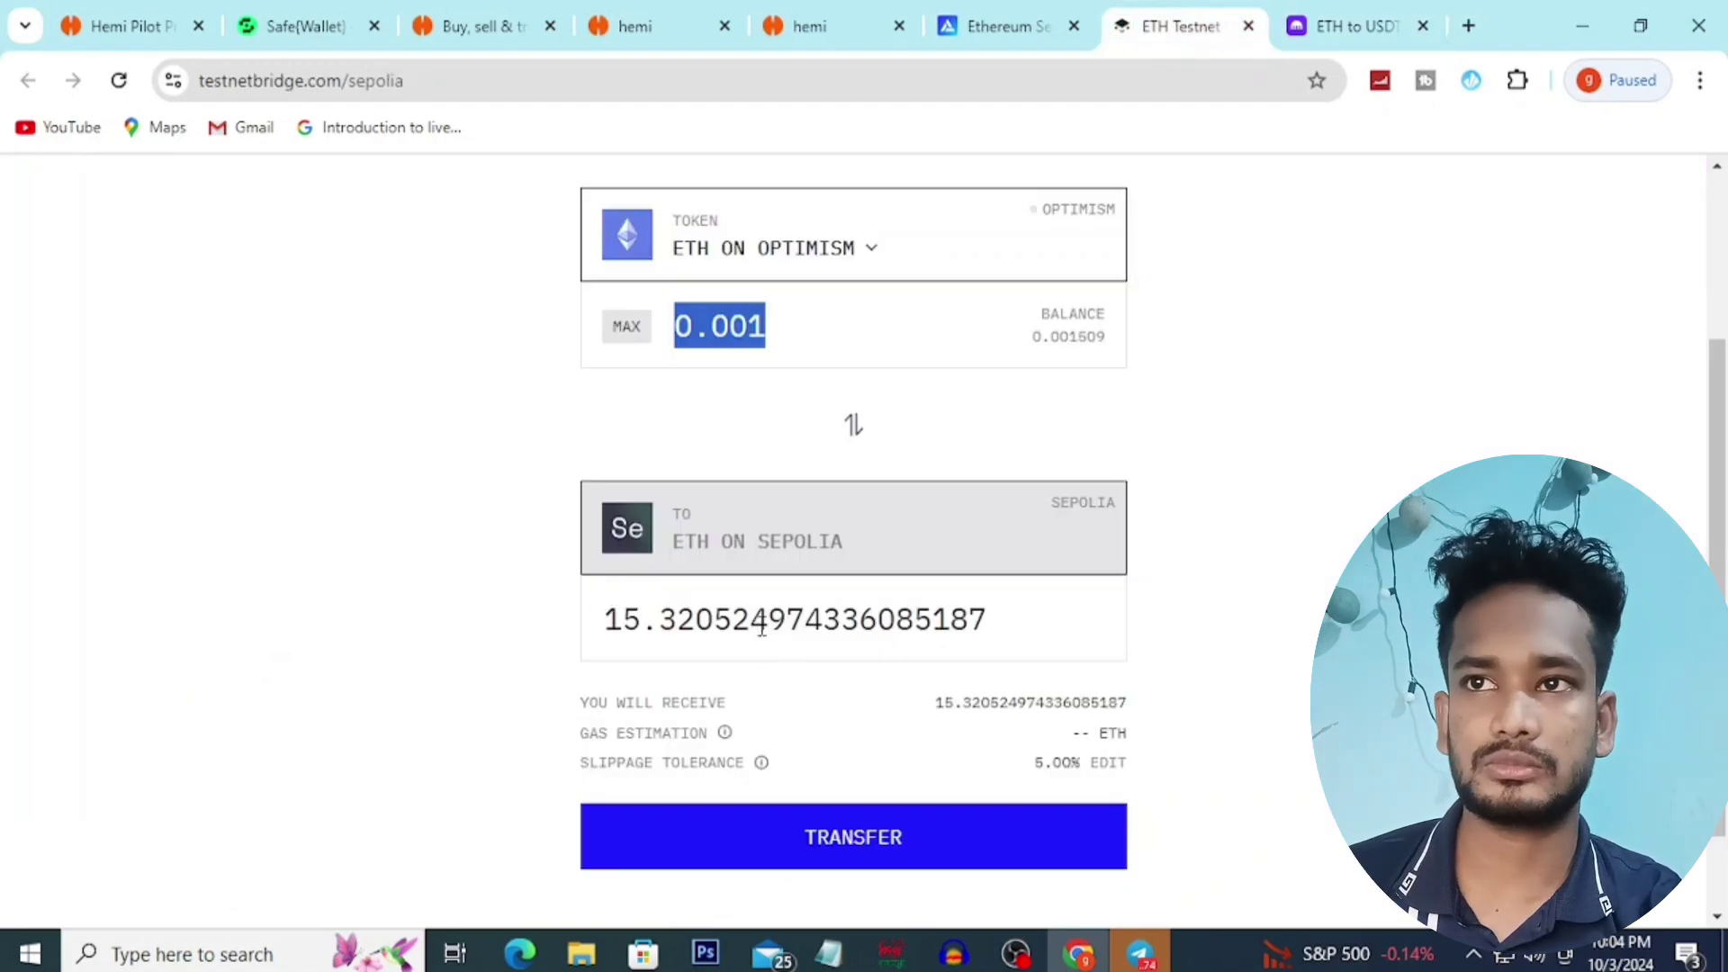
{"action": "left_click", "coordinate": [764, 335]}
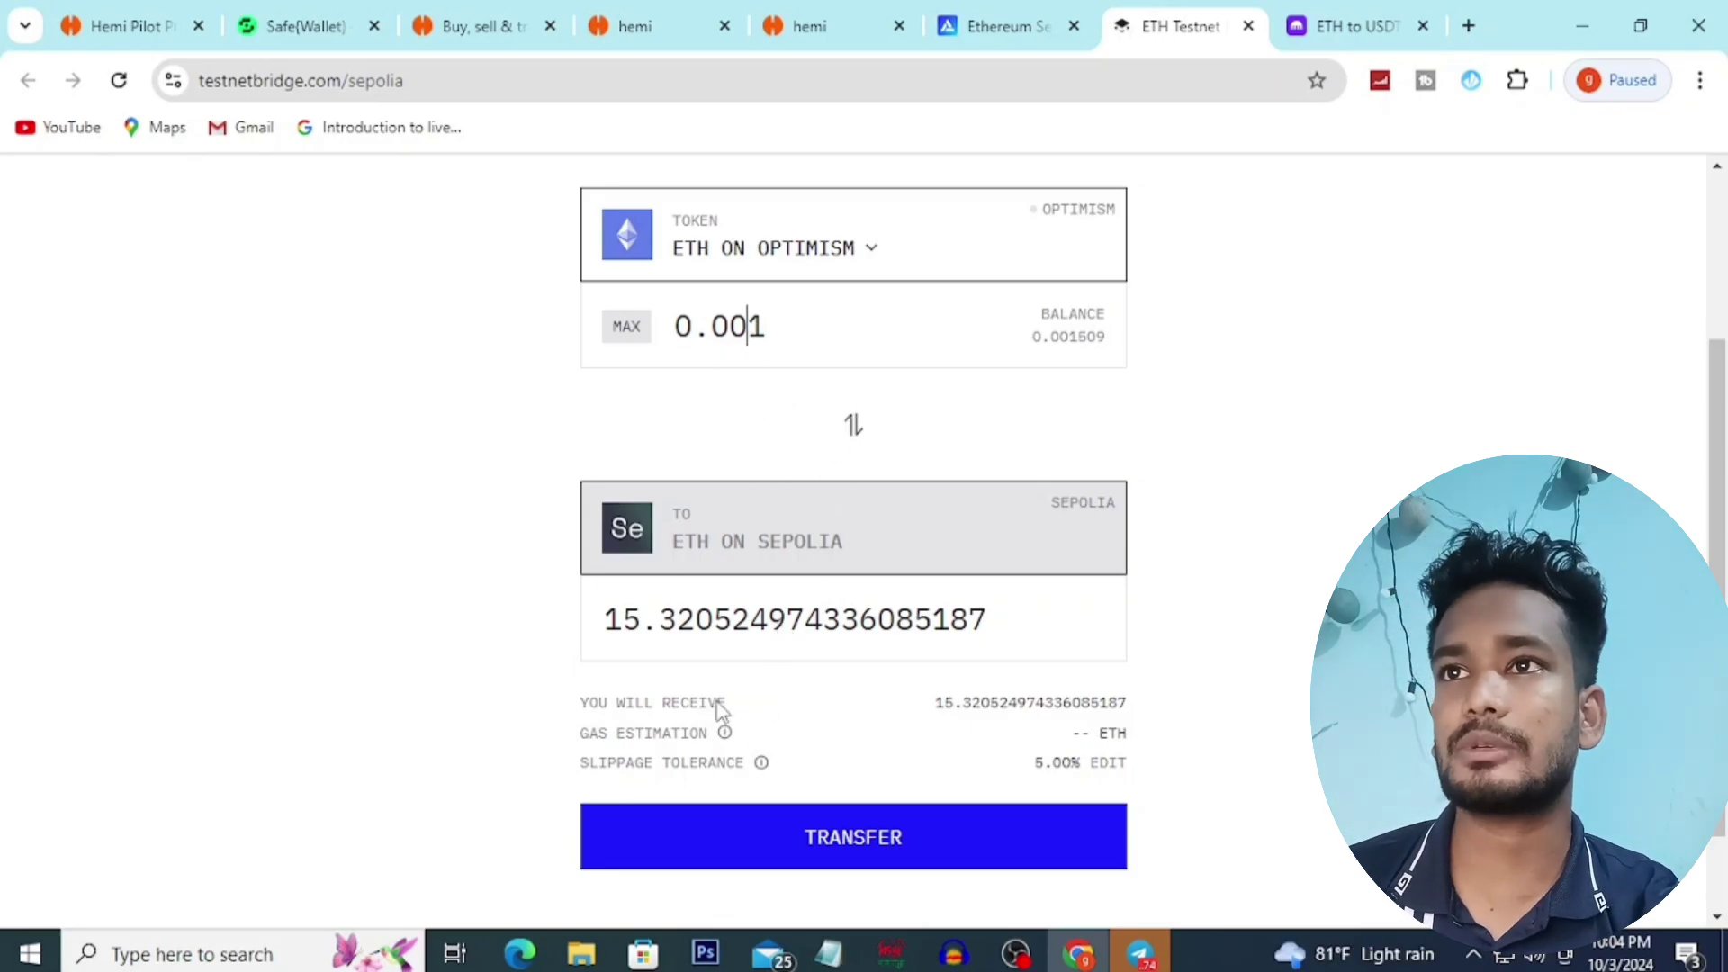
{"action": "left_click", "coordinate": [135, 25]}
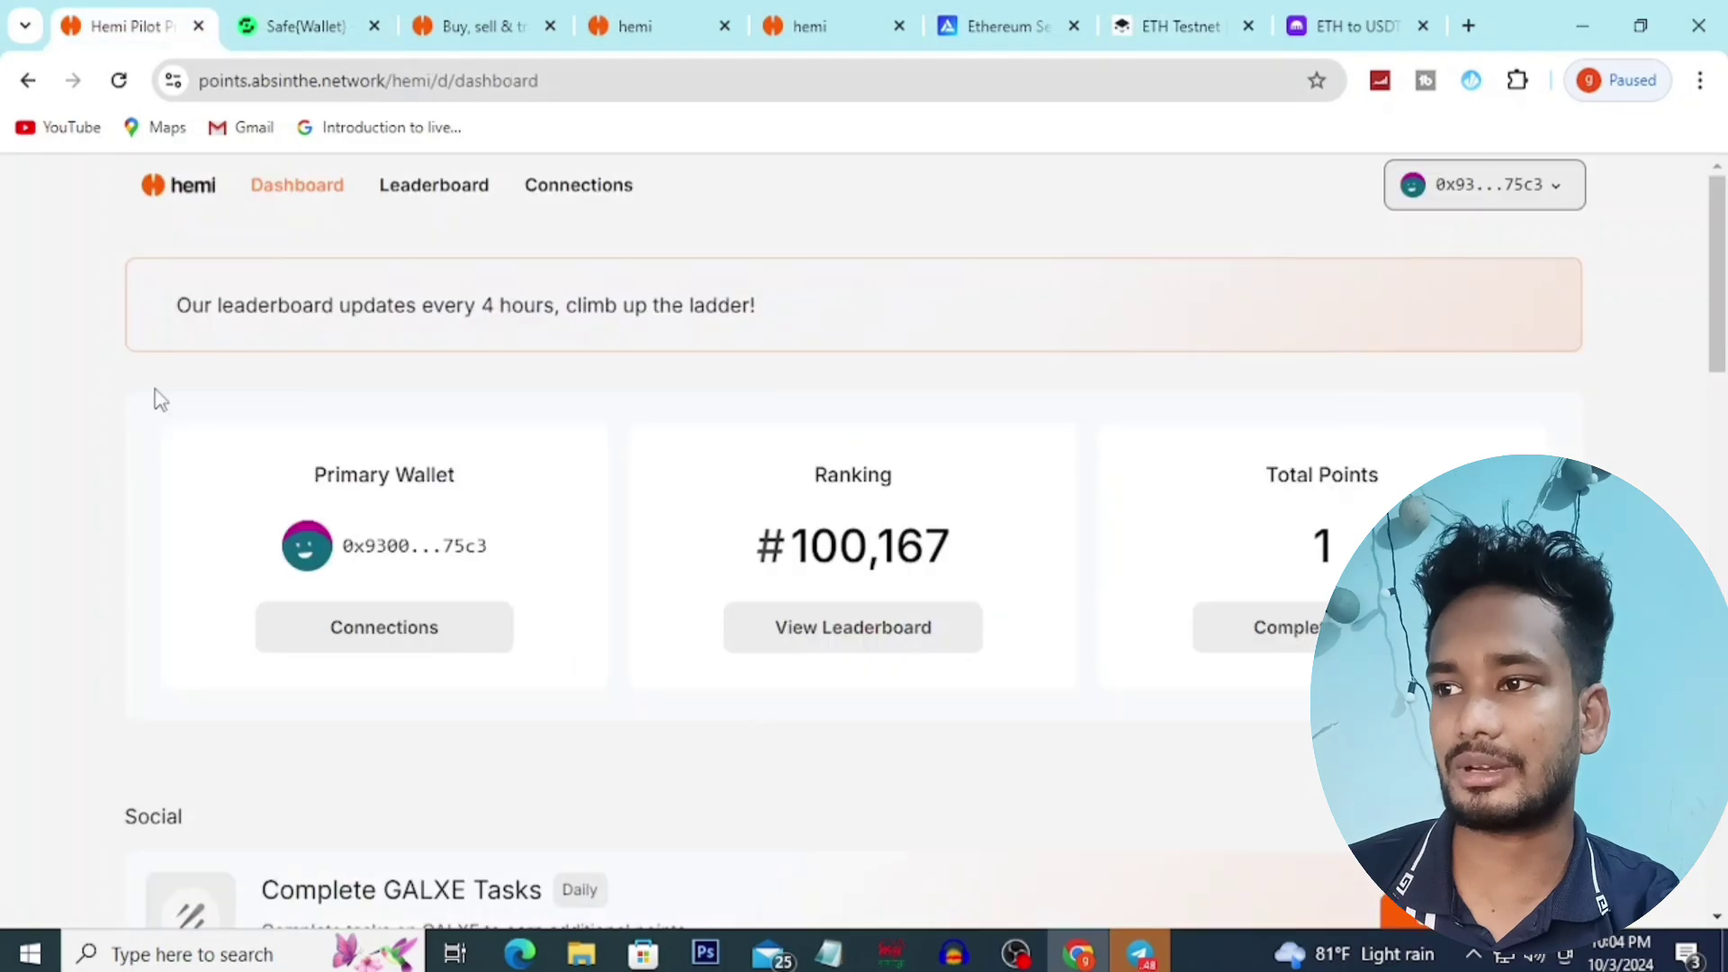
{"action": "scroll", "coordinate": [1177, 711], "scroll_direction": "down", "scroll_amount": 4}
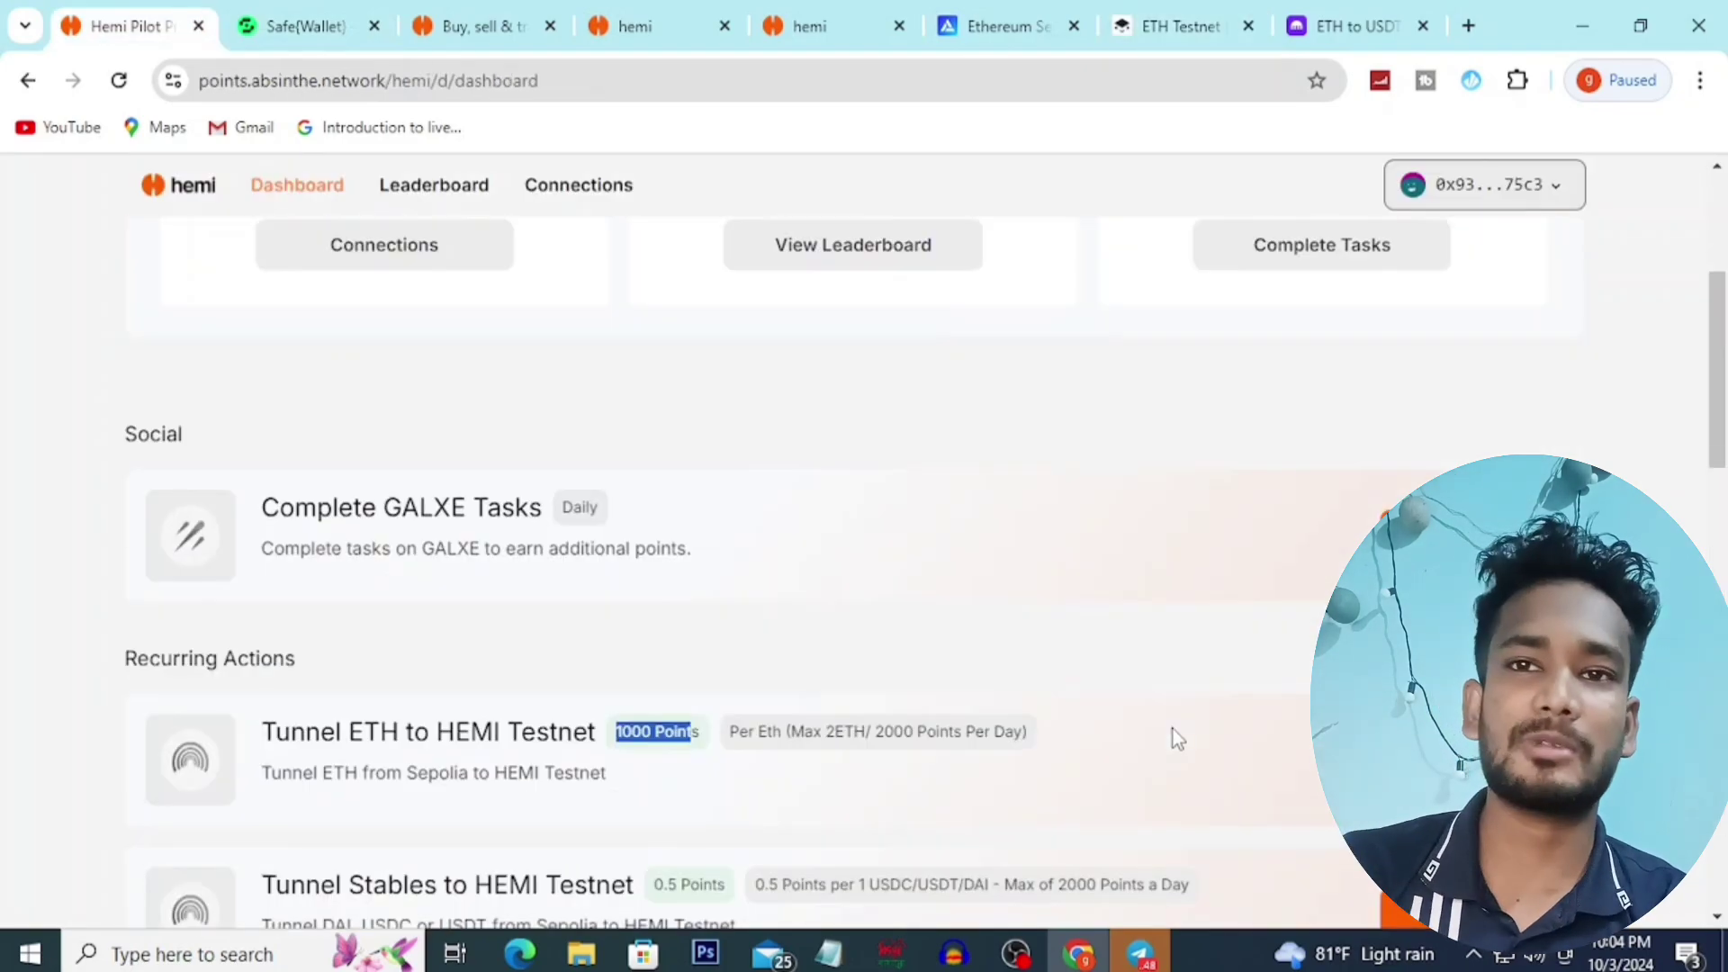